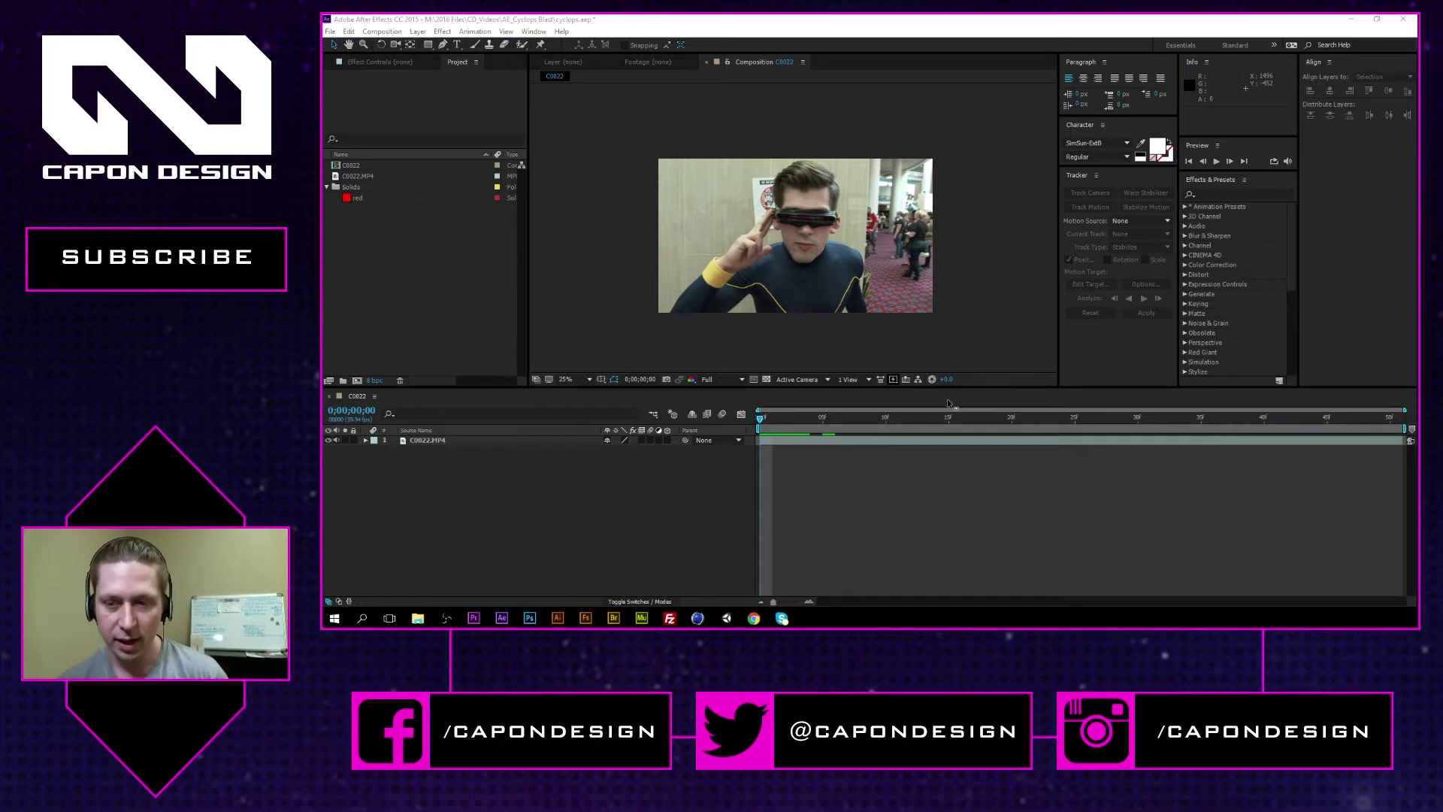
Play back the cosplayer footage to preview it, then stop at the start.
left_click(767, 422)
key("space")
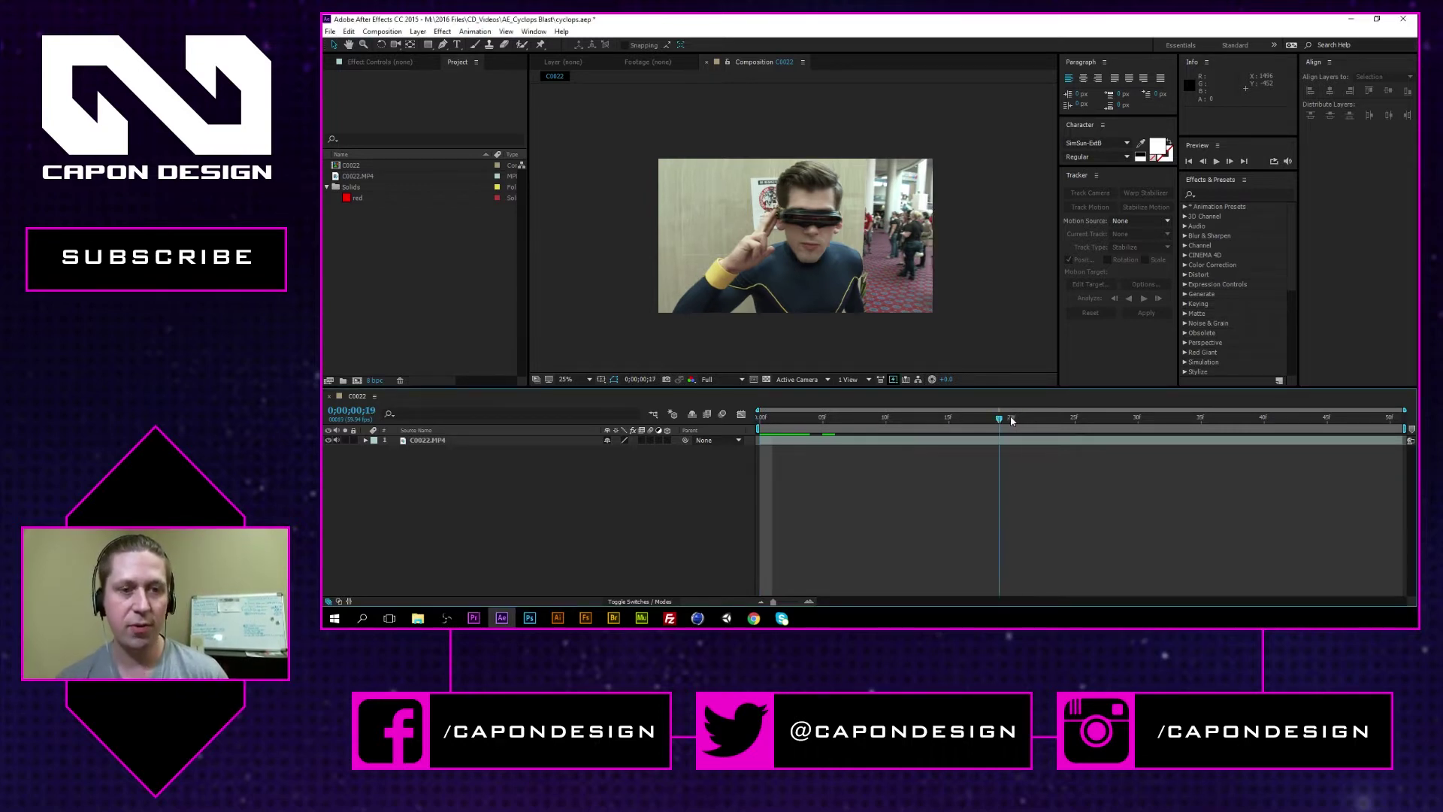
left_click(761, 417)
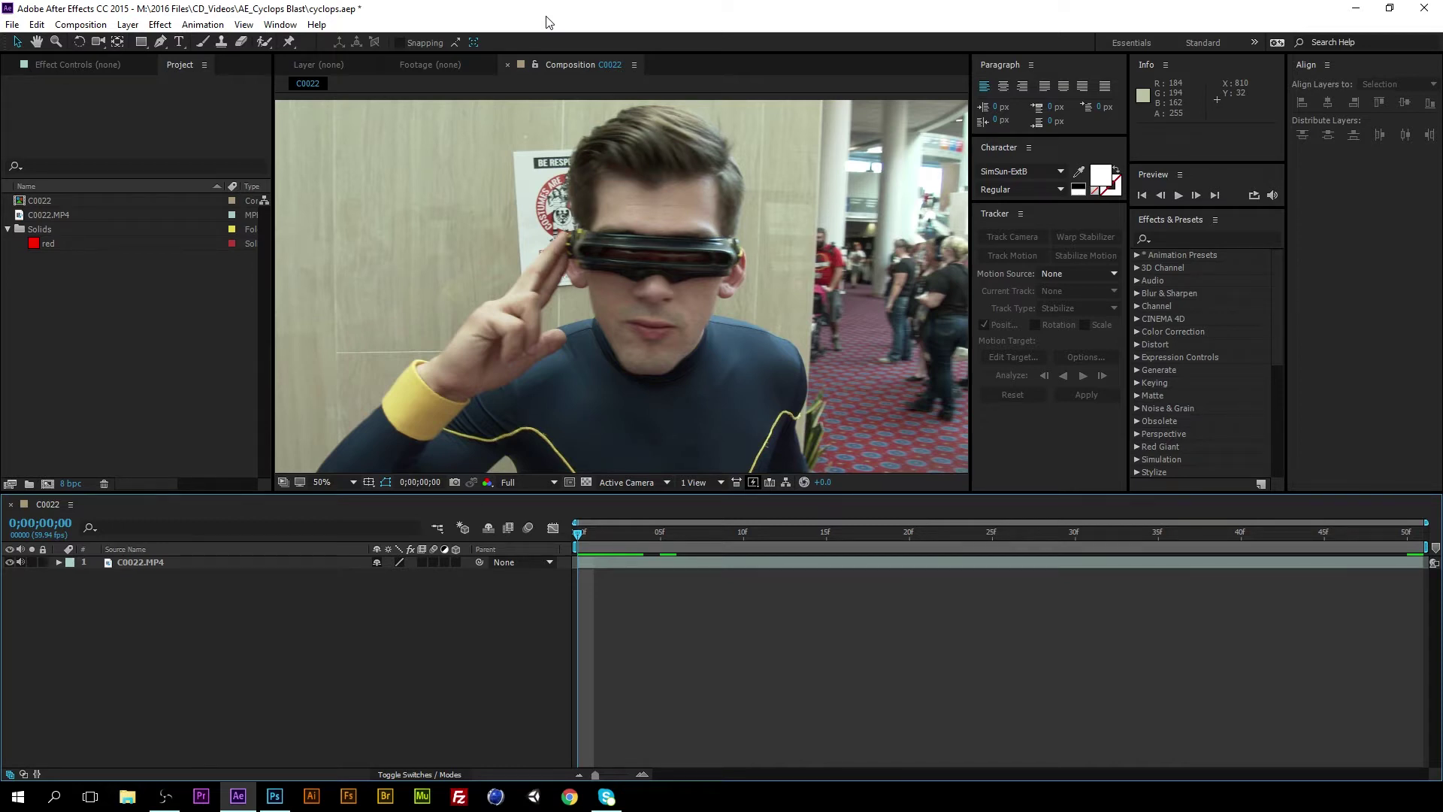
Create a new solid coloured pure red (FF0000) and named 'red'.
left_click(127, 24)
mouse_move(145, 43)
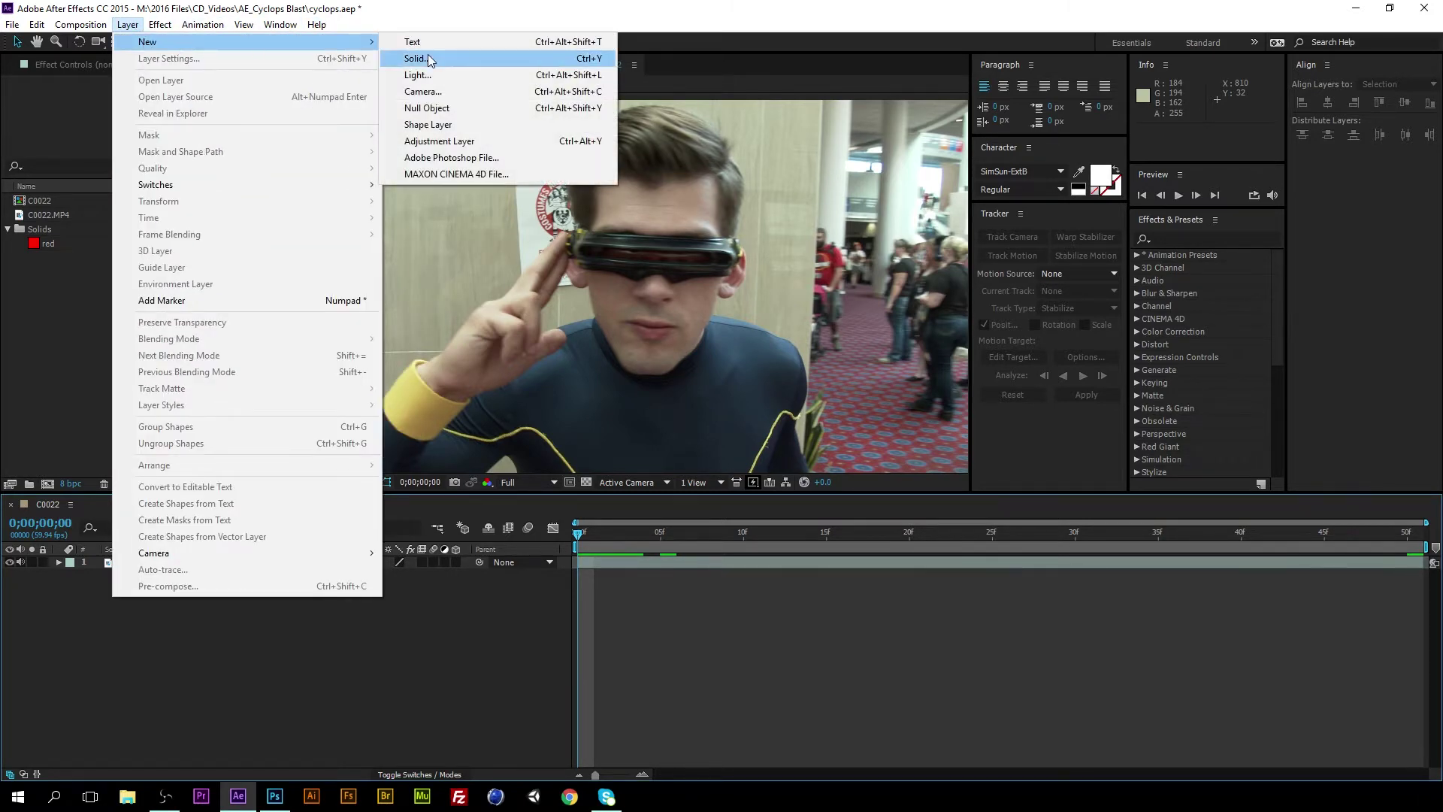
left_click(430, 60)
left_click(715, 370)
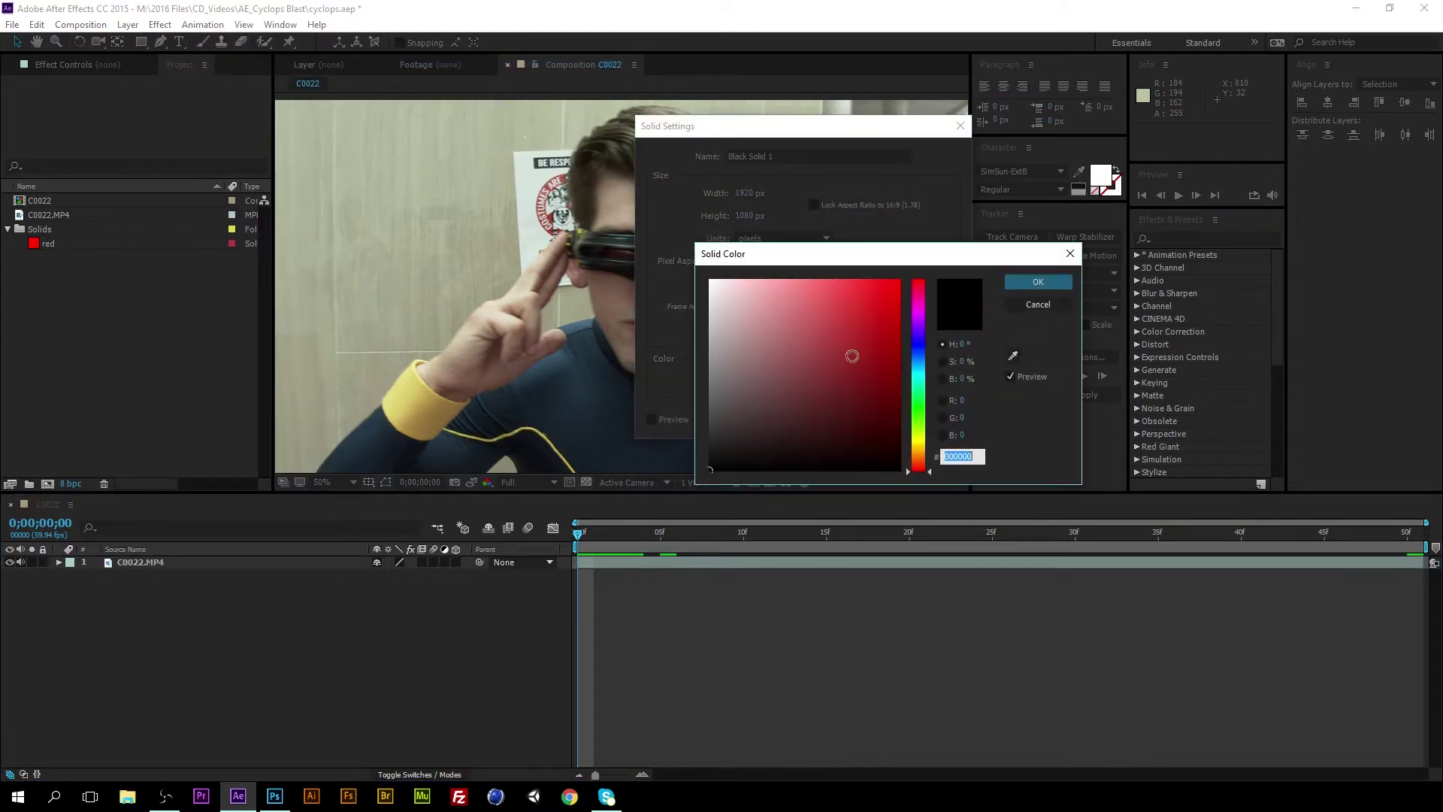
left_click_drag(852, 356, 1012, 241)
left_click(1038, 282)
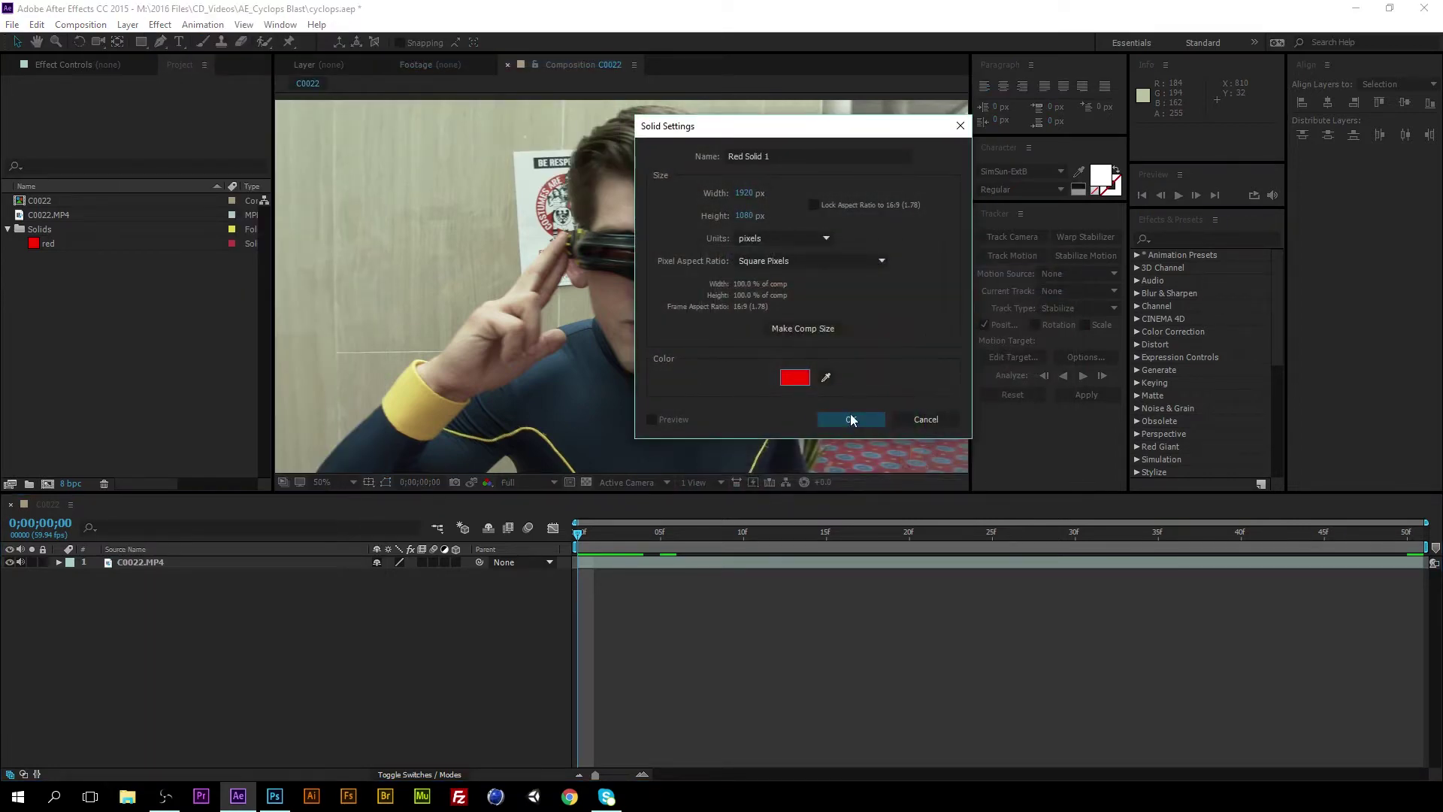
left_click(780, 156)
type("re")
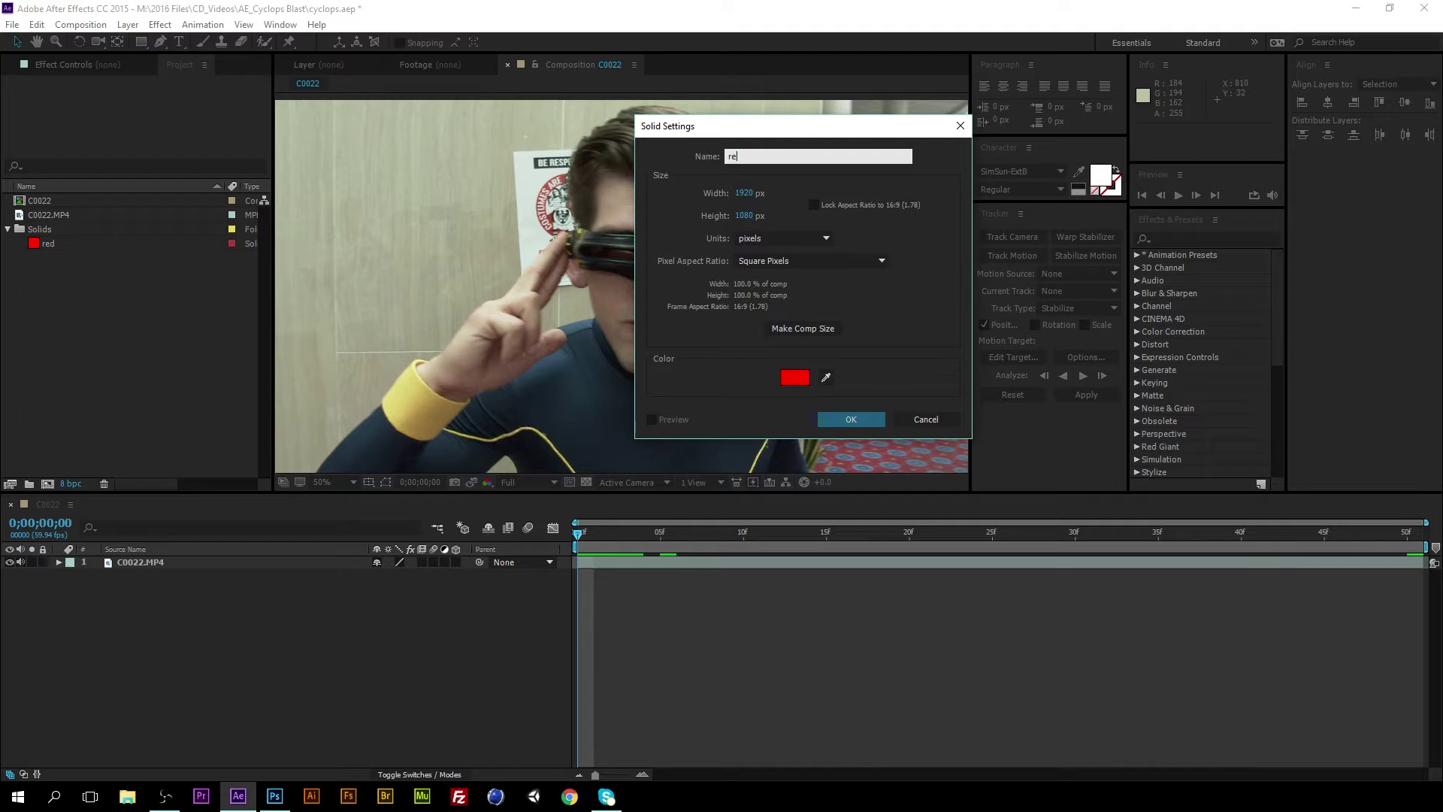
type("d")
left_click(870, 419)
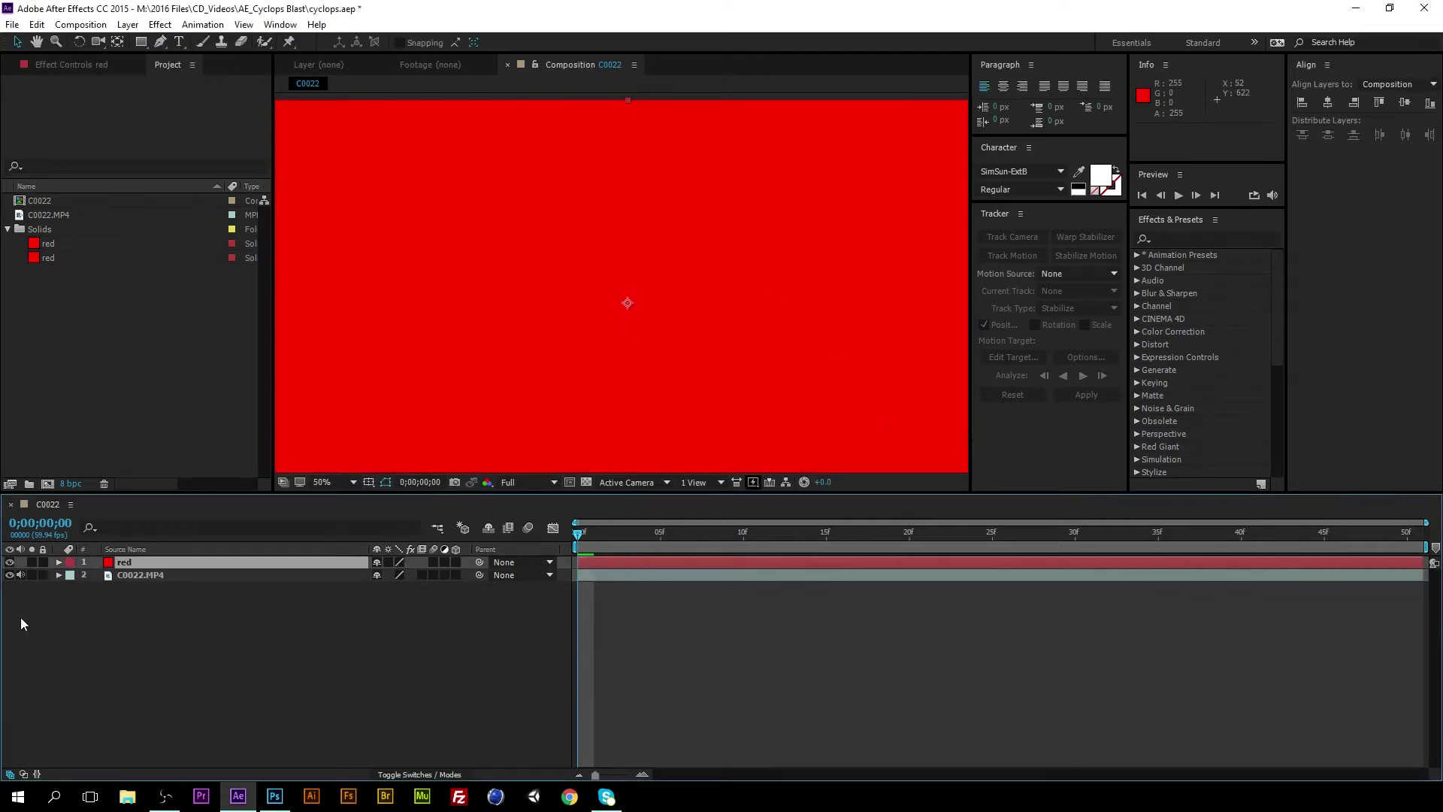
Hide the red solid and start a Pen mask along the visor's top edge to its left end.
left_click(9, 562)
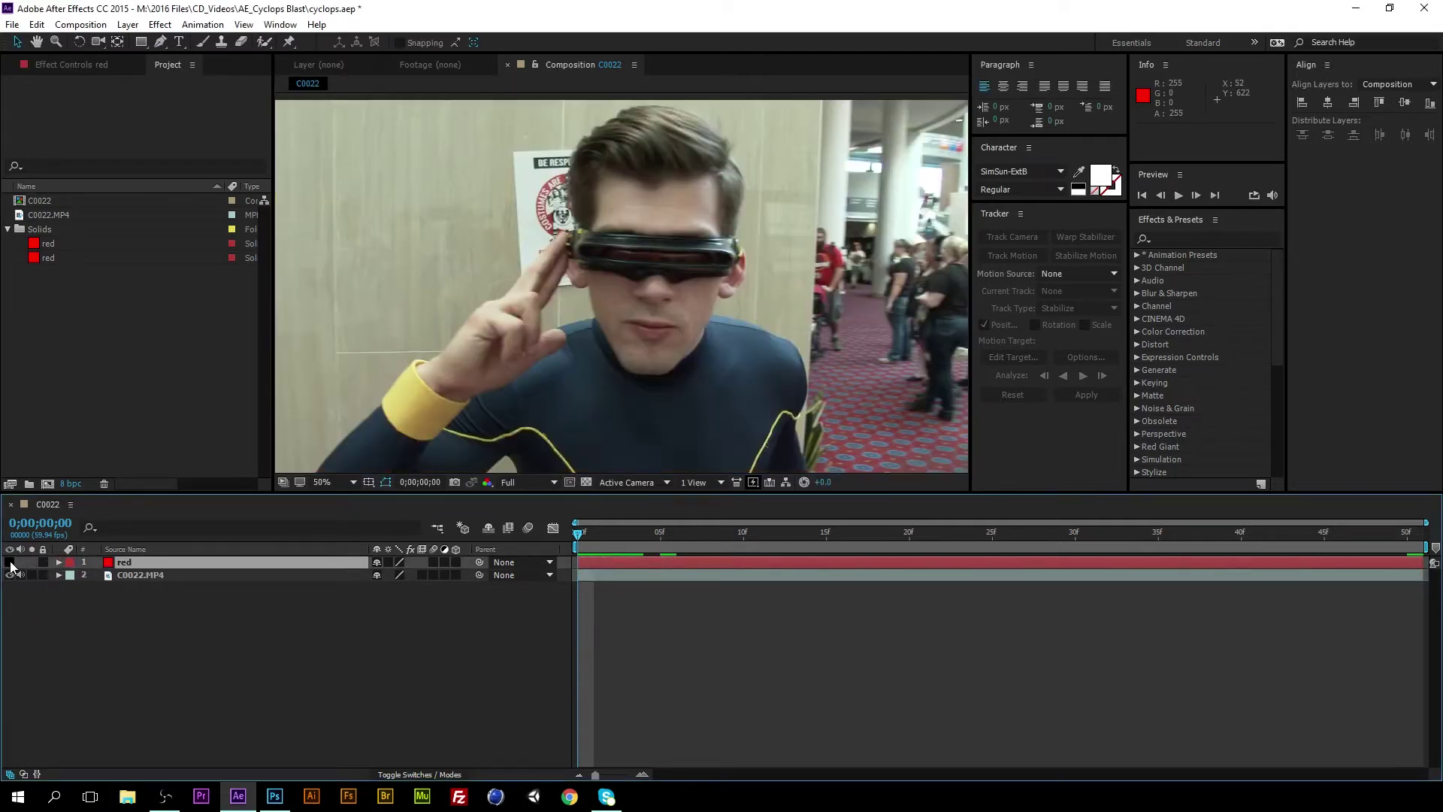
scroll(603, 323, "up", 2)
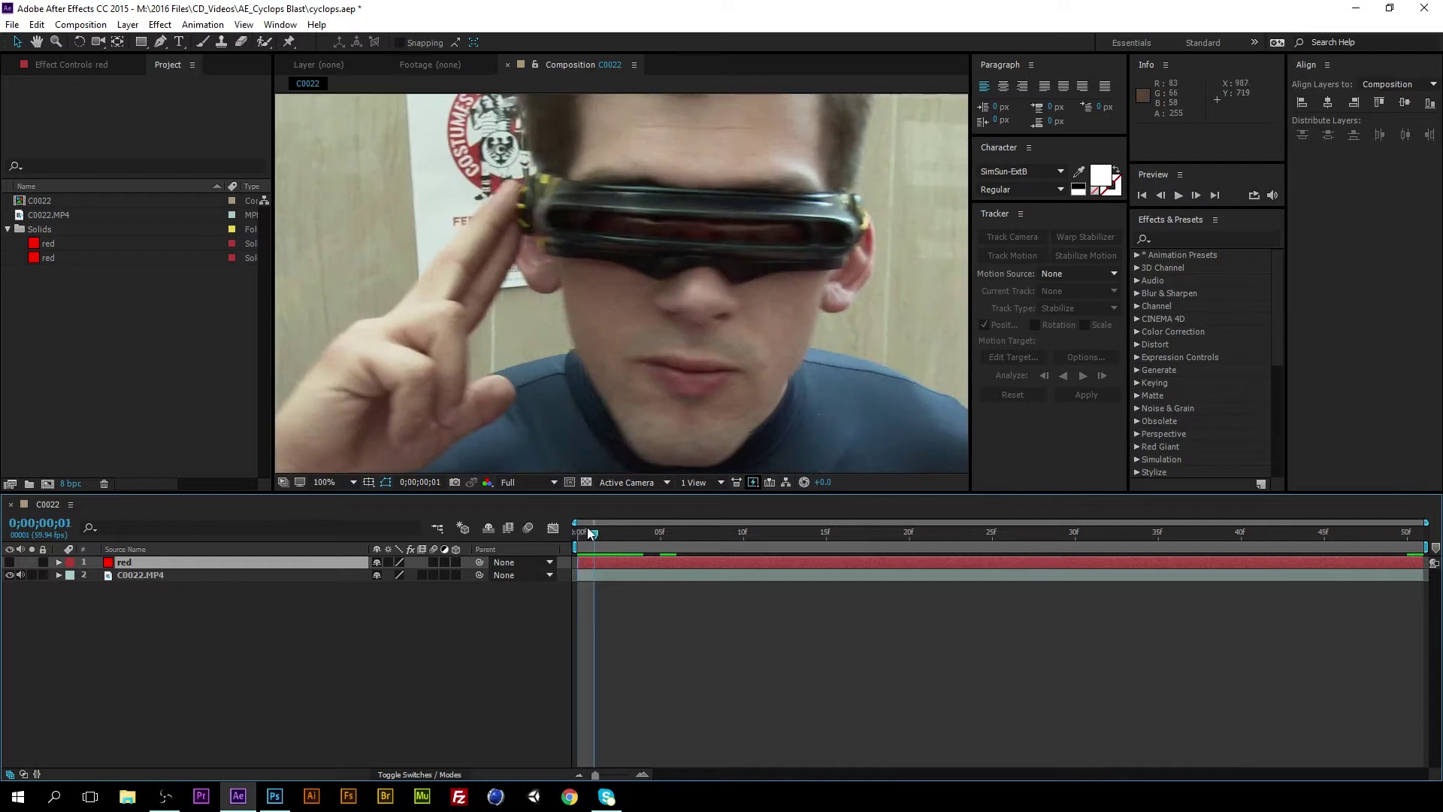
left_click(59, 563)
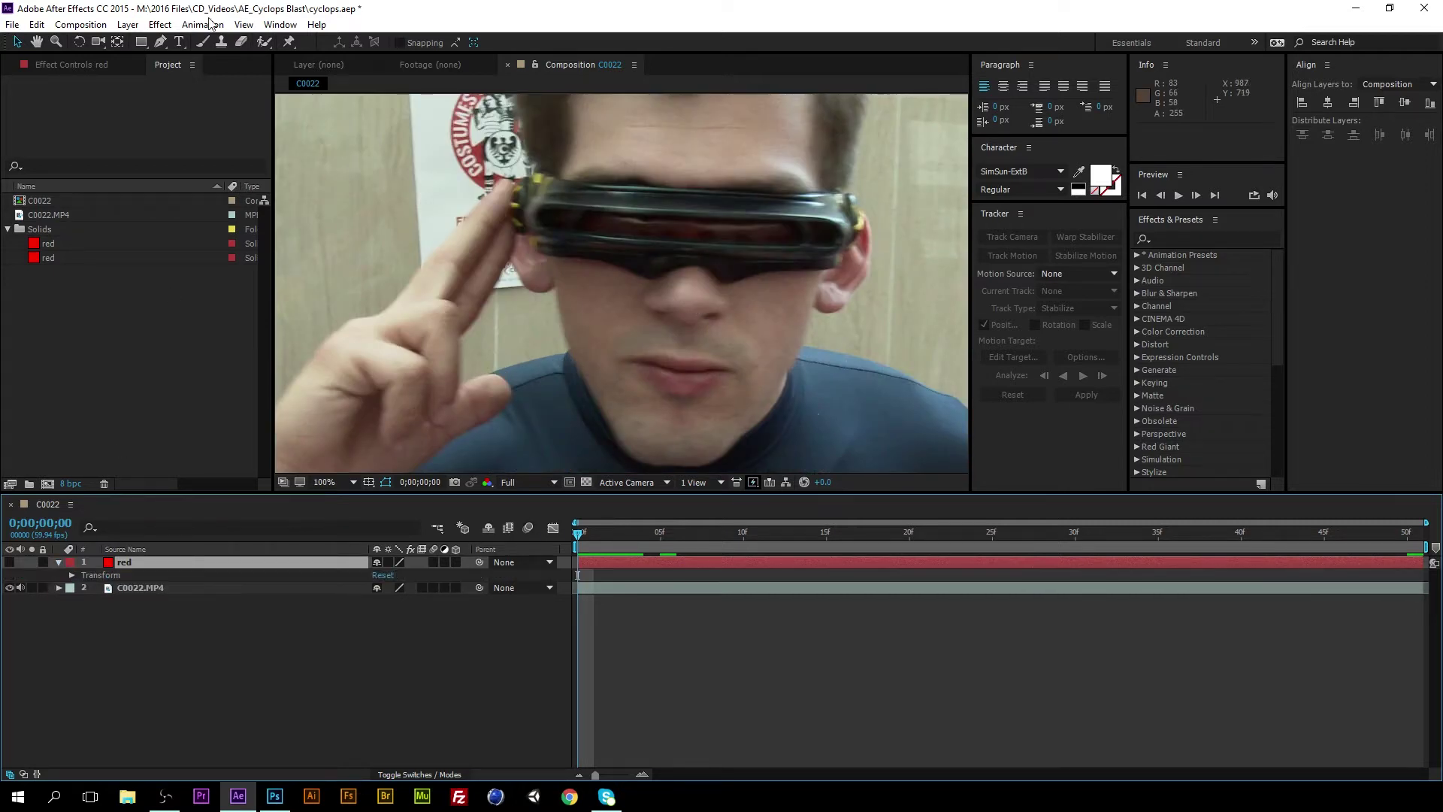
key("g")
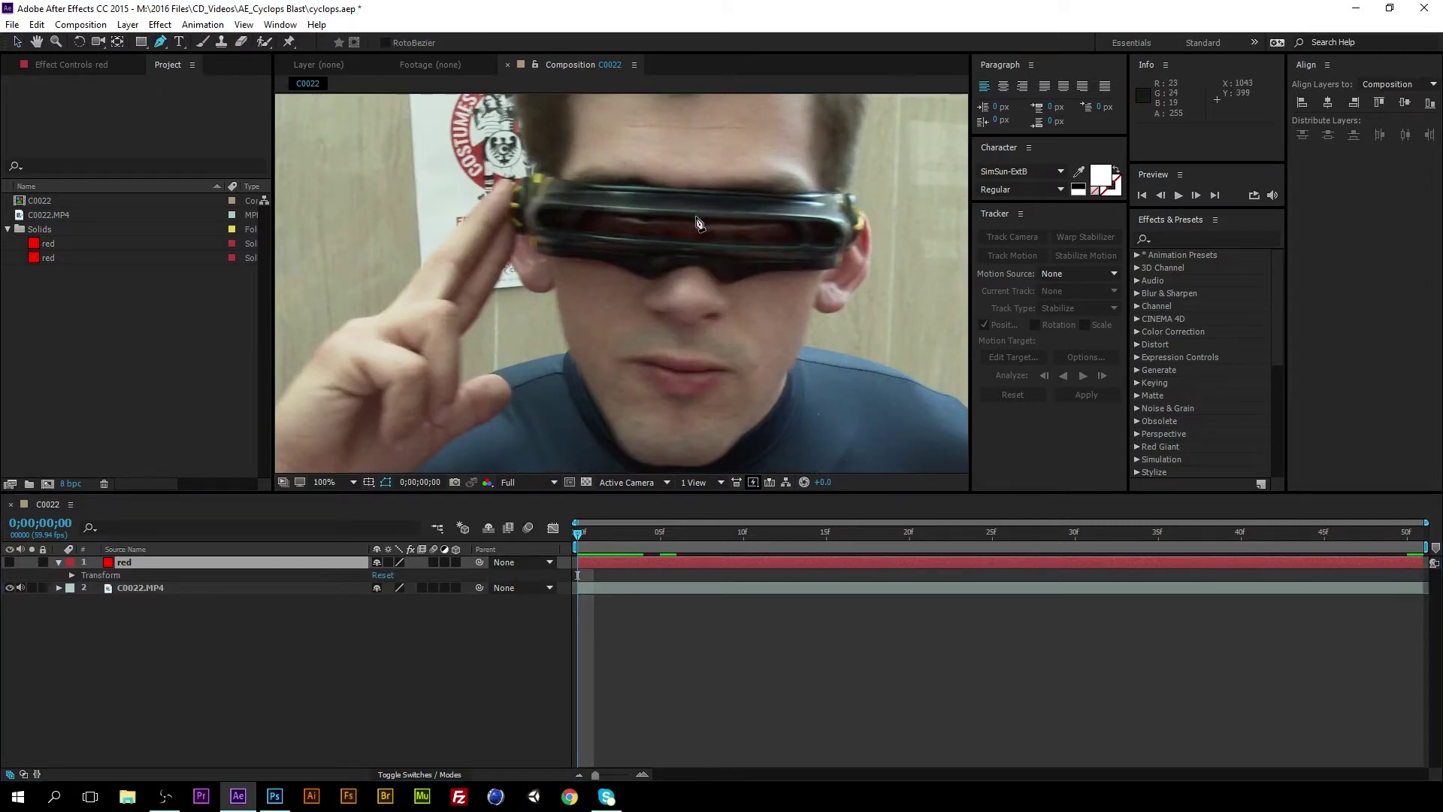
left_click(695, 217)
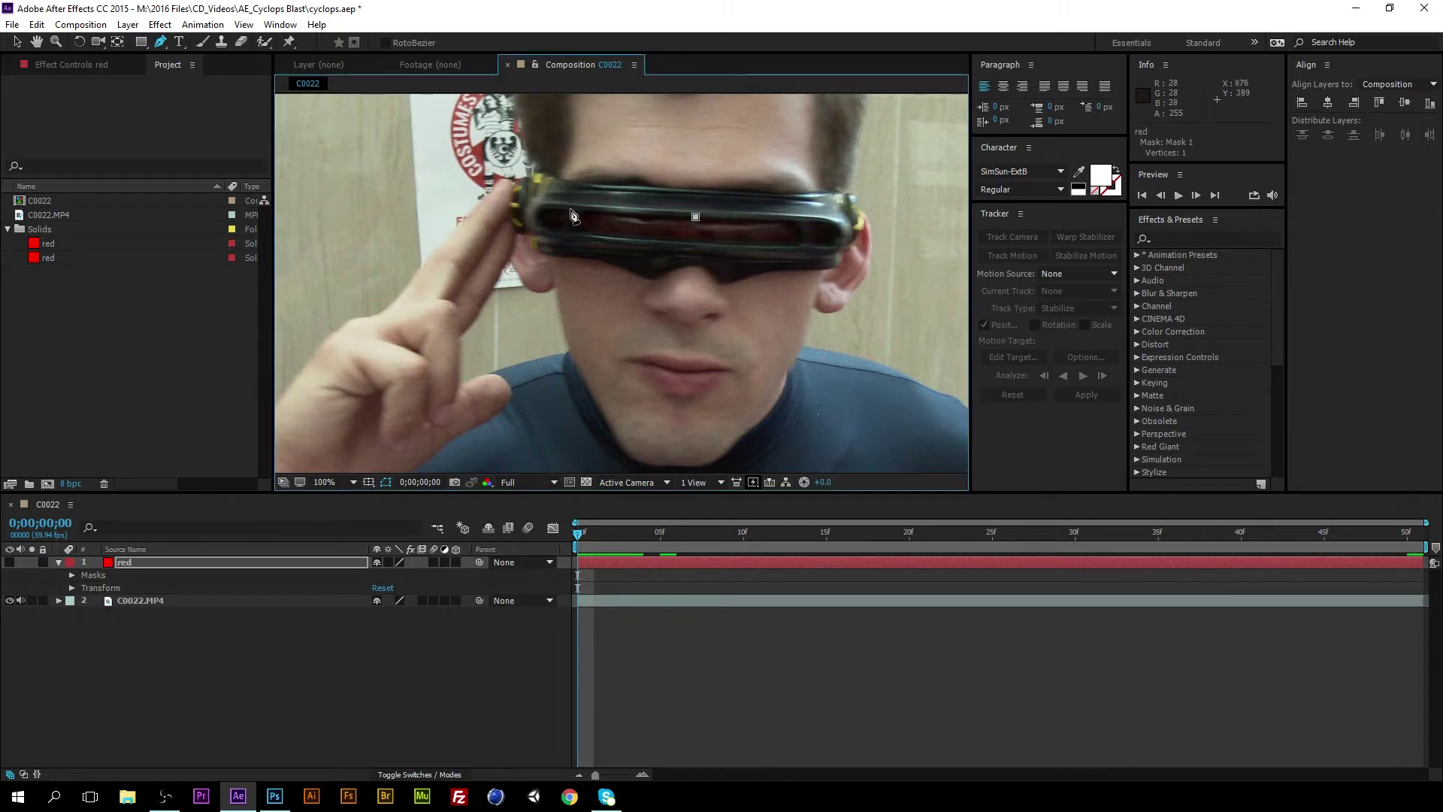
left_click_drag(573, 211, 552, 211)
left_click(538, 217)
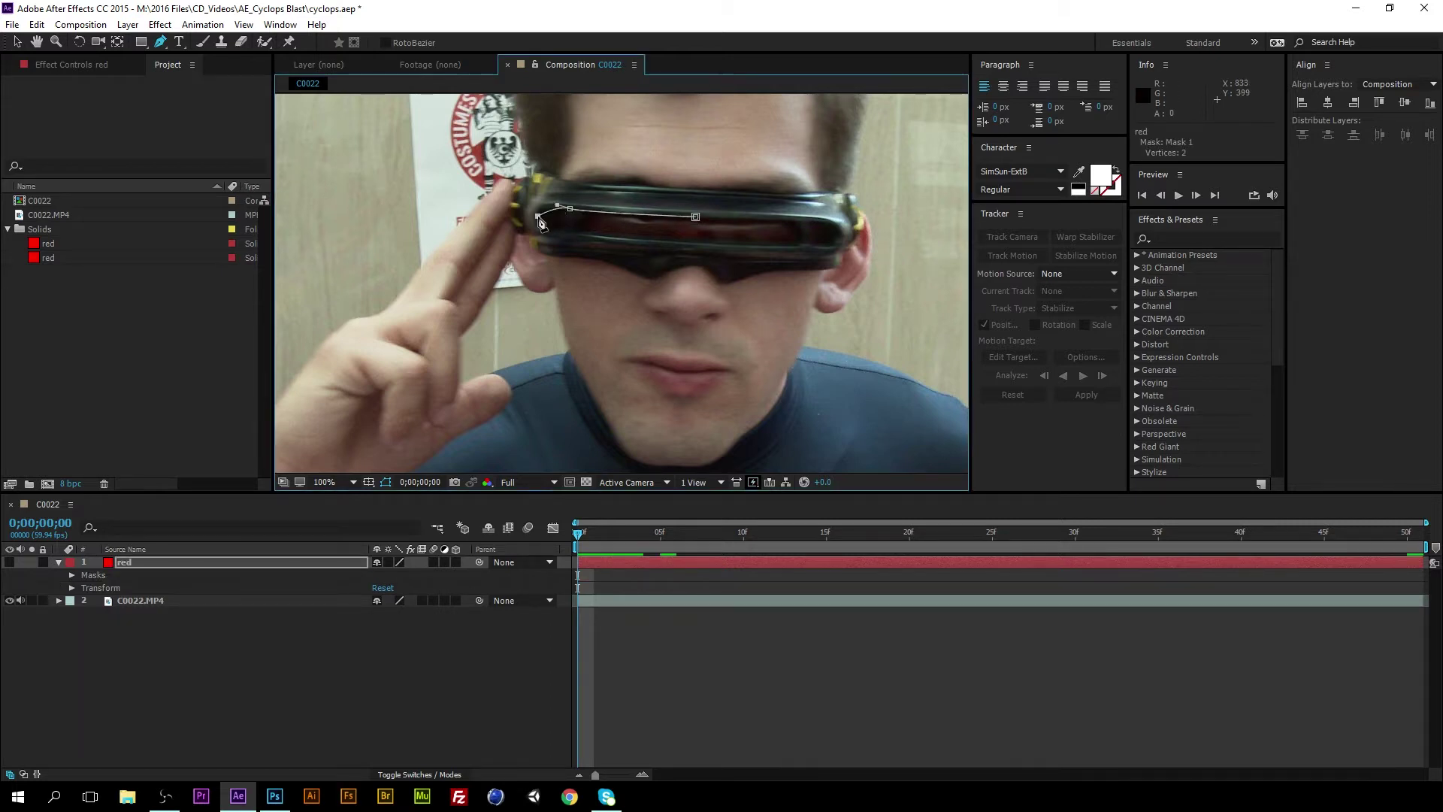
Close the seven-point visor mask along the lower edge and right tip, then show the solid again.
left_click(627, 239)
left_click_drag(631, 242, 731, 247)
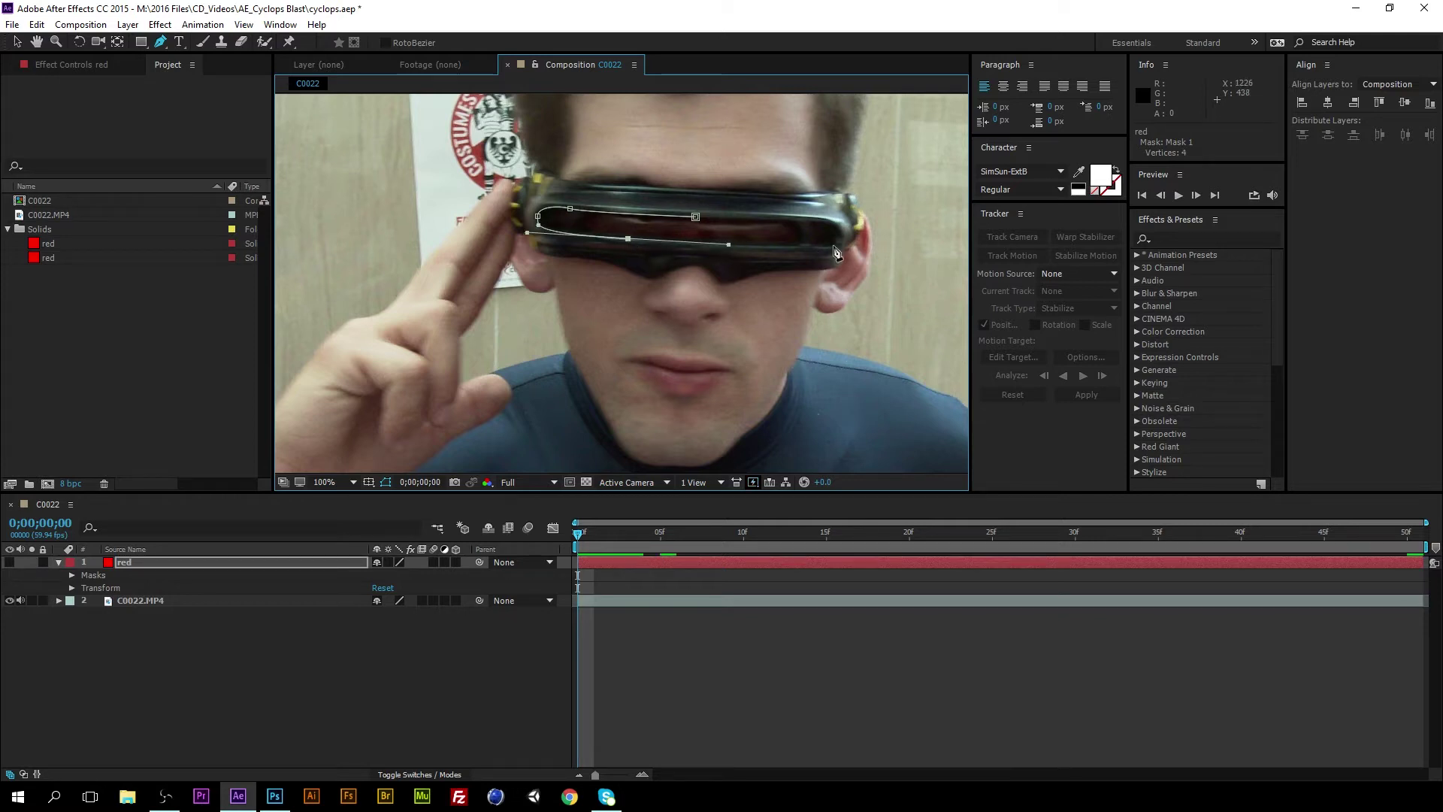
left_click(822, 245)
left_click_drag(840, 231, 787, 222)
left_click(695, 217)
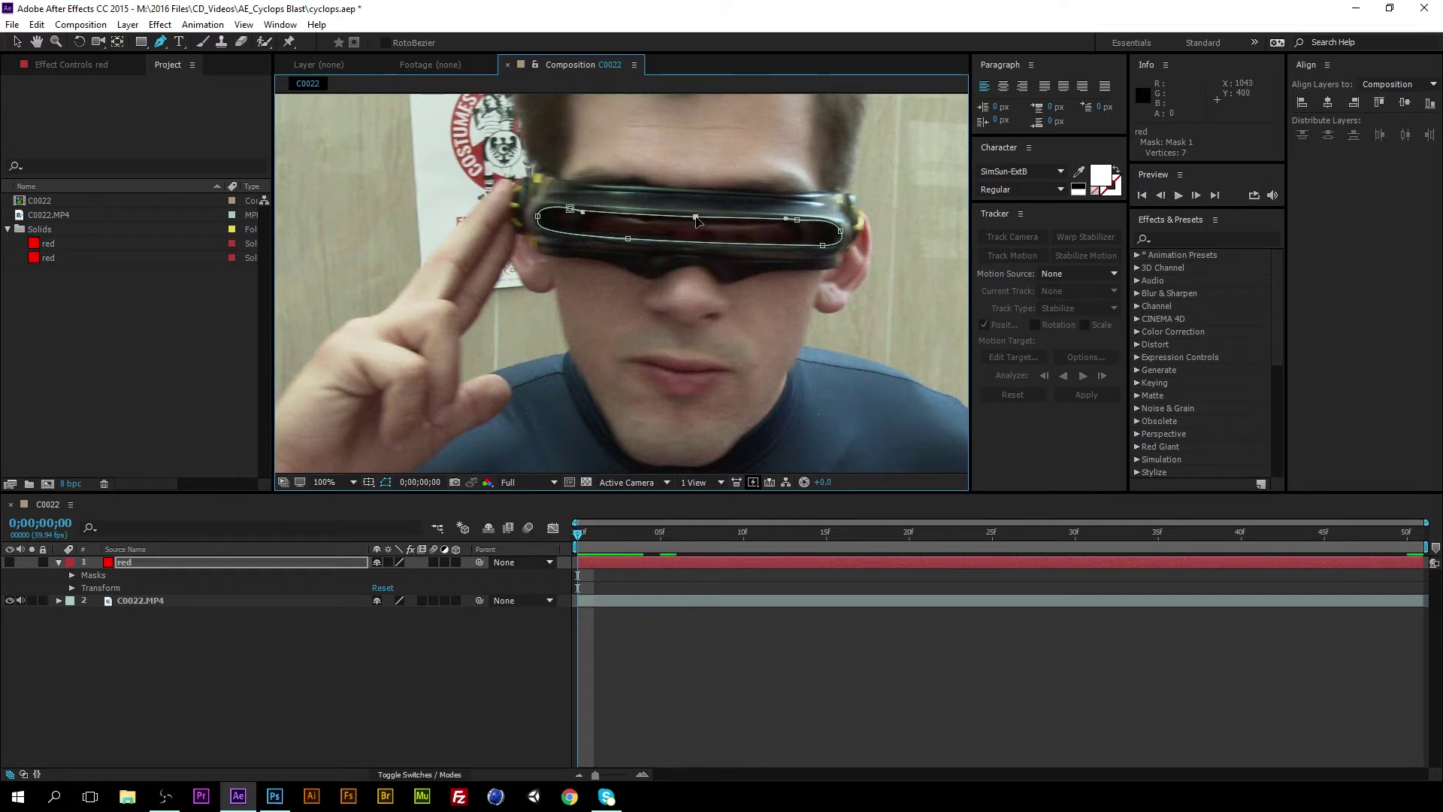
left_click(9, 562)
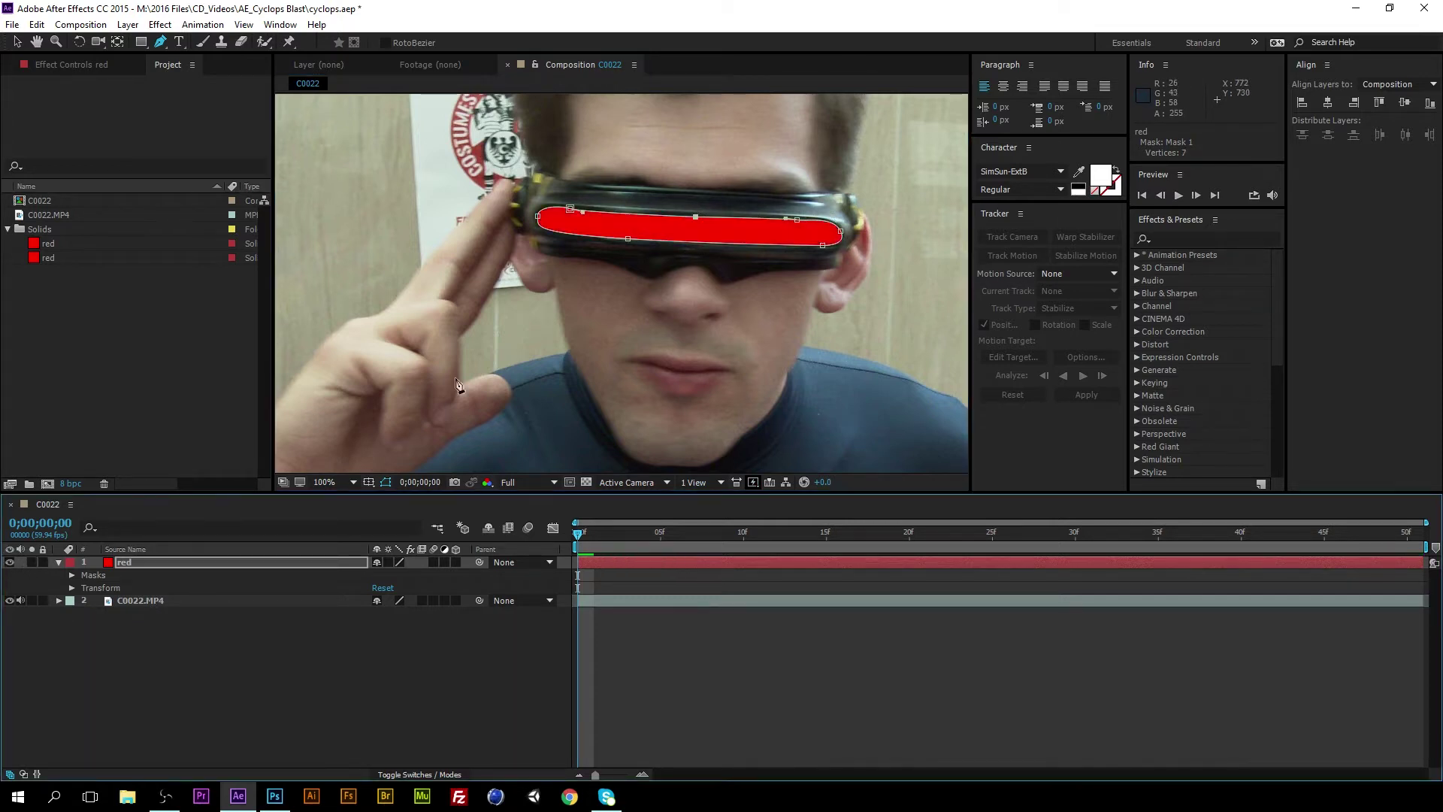
key("comma")
key("comma")
key("comma")
key("comma")
left_click(18, 44)
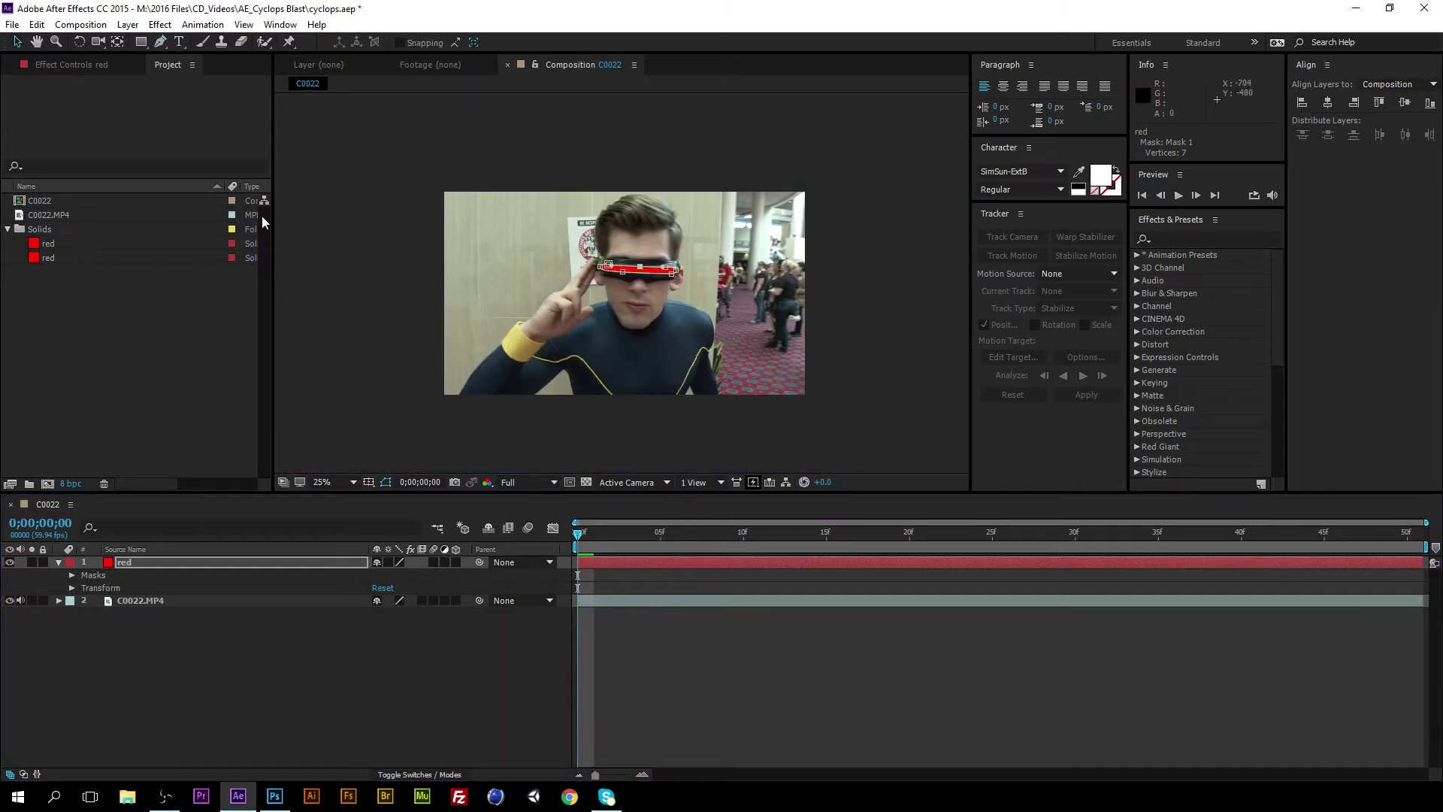
Set a Mask Path keyframe at frame 0 and move toward frame 10.
left_click(390, 273)
scroll(625, 293, "up", 5)
scroll(740, 418, "down", 3)
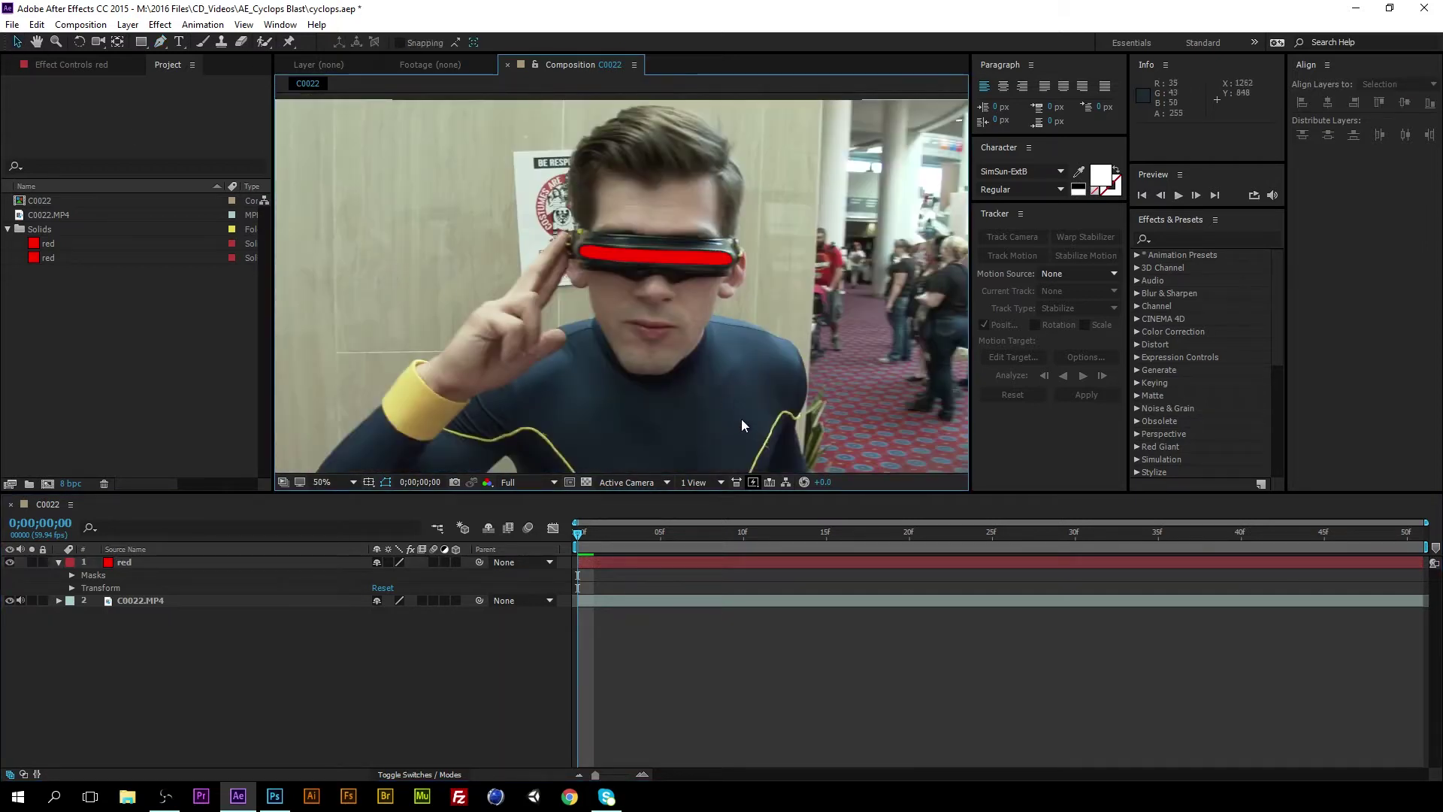
left_click(72, 575)
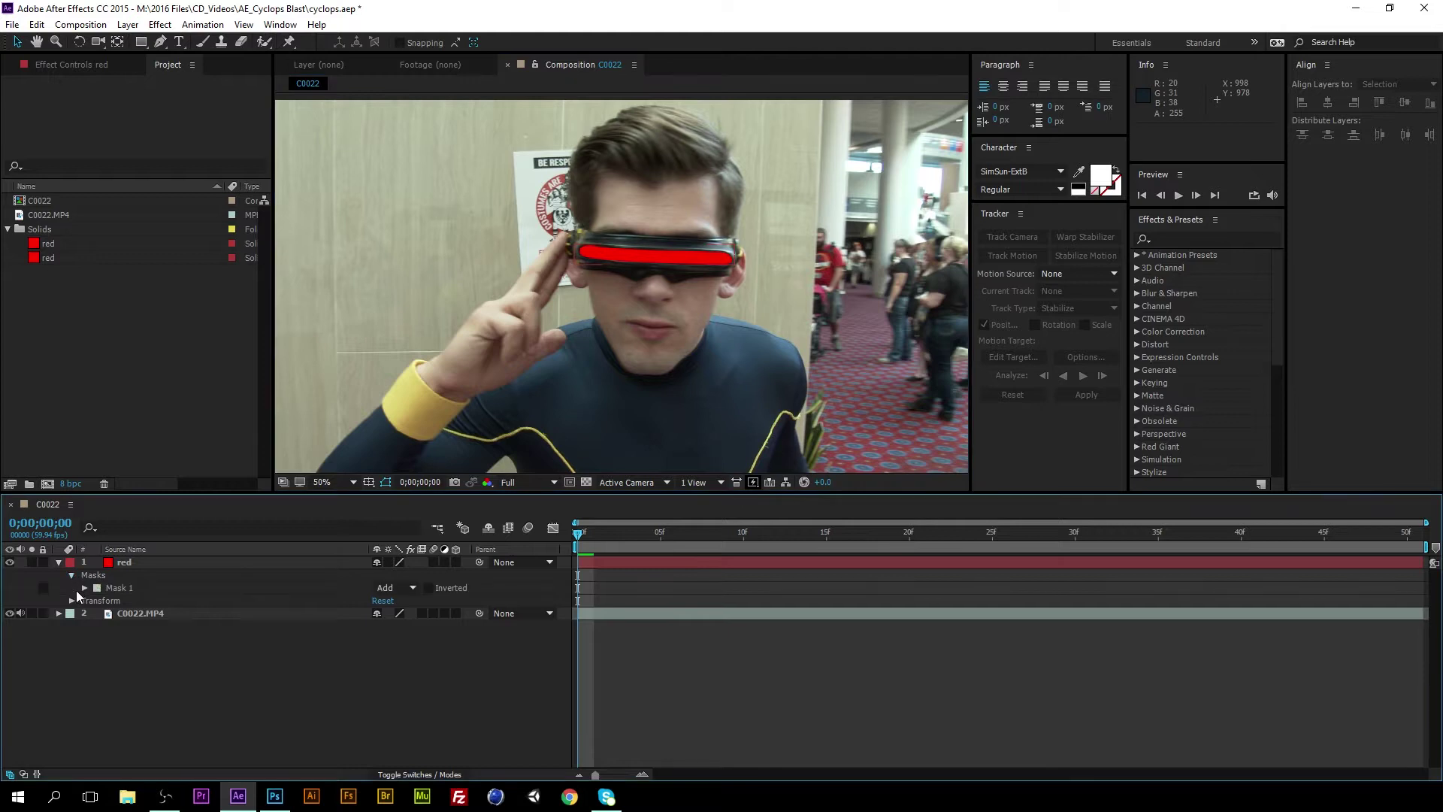
left_click(85, 587)
left_click(109, 600)
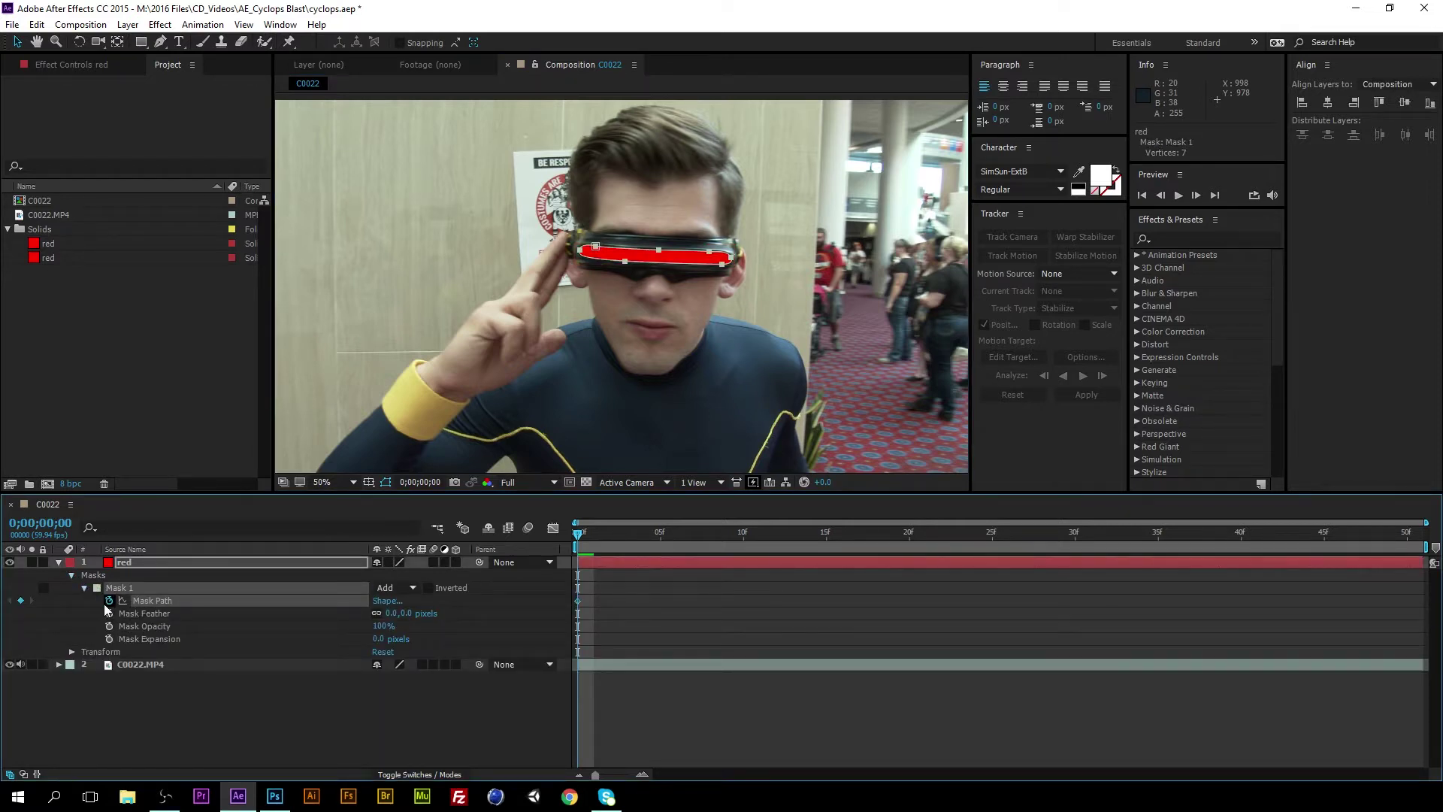
left_click_drag(577, 535, 743, 546)
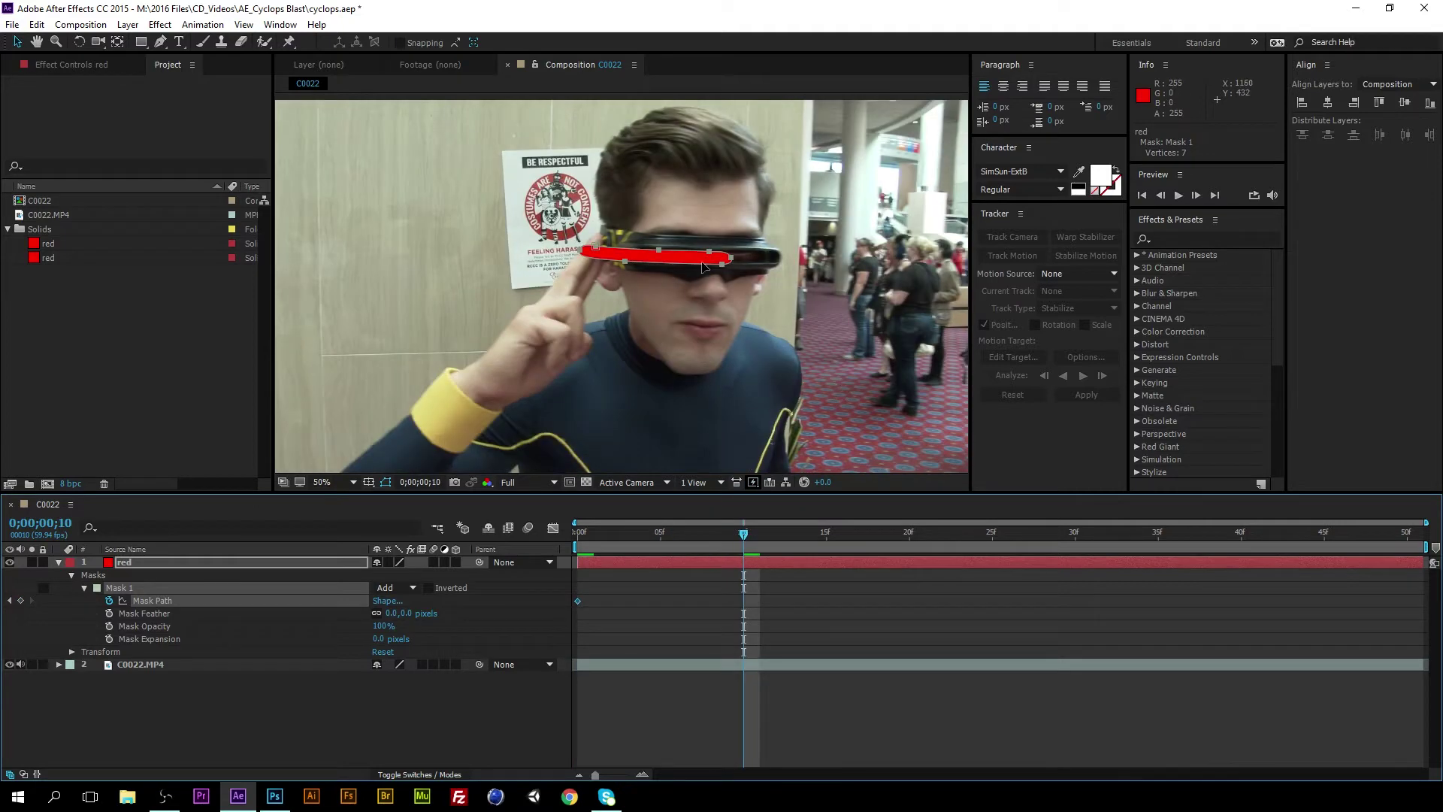
At frame 11, nudge the whole mask right until it lines up with the visor.
scroll(699, 267, "up", 2)
left_click_drag(789, 293, 687, 291)
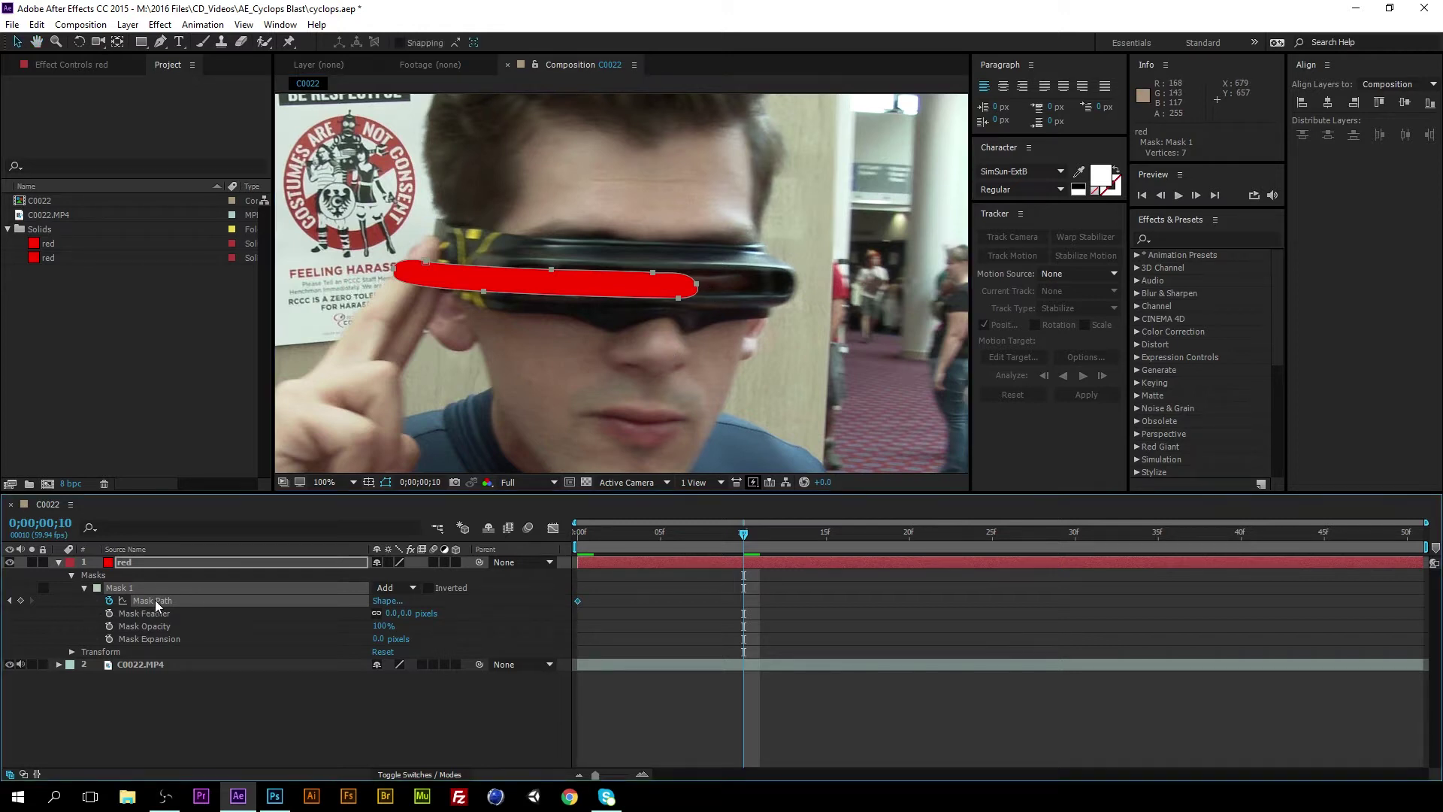
key("Page_Down")
key("Page_Down")
key("Page_Down")
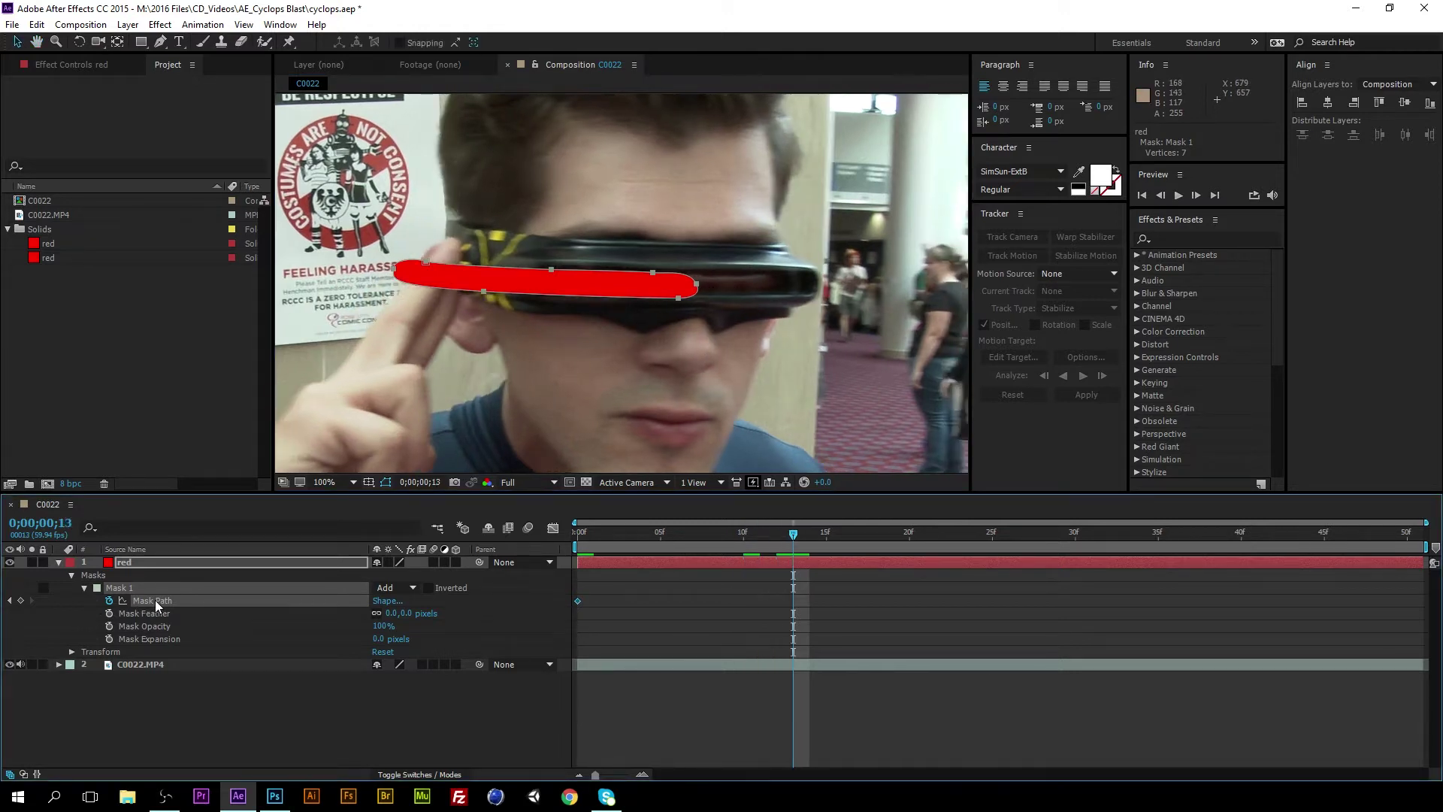
key("Page_Up")
key("Page_Up")
key("shift+Right")
key("shift+Right")
key("shift+Right")
key("shift+Right")
key("shift+Right")
key("shift+Right")
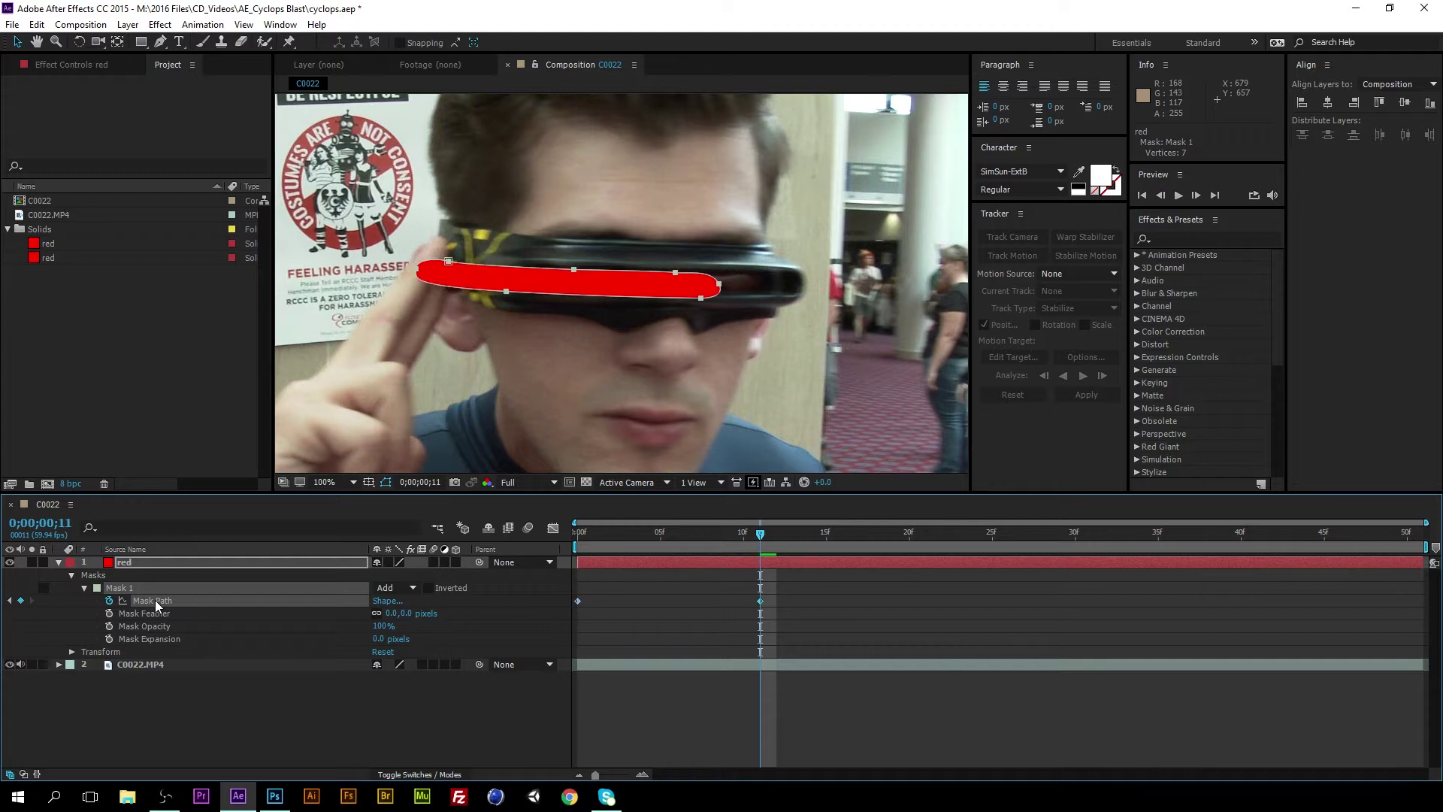
key("shift+Right")
key("shift+Right")
key("shift+Right")
key("shift+Right")
key("shift+Right")
key("shift+Right")
key("shift+Right")
key("shift+Right")
key("shift+Right")
key("shift+Right")
key("shift+Right")
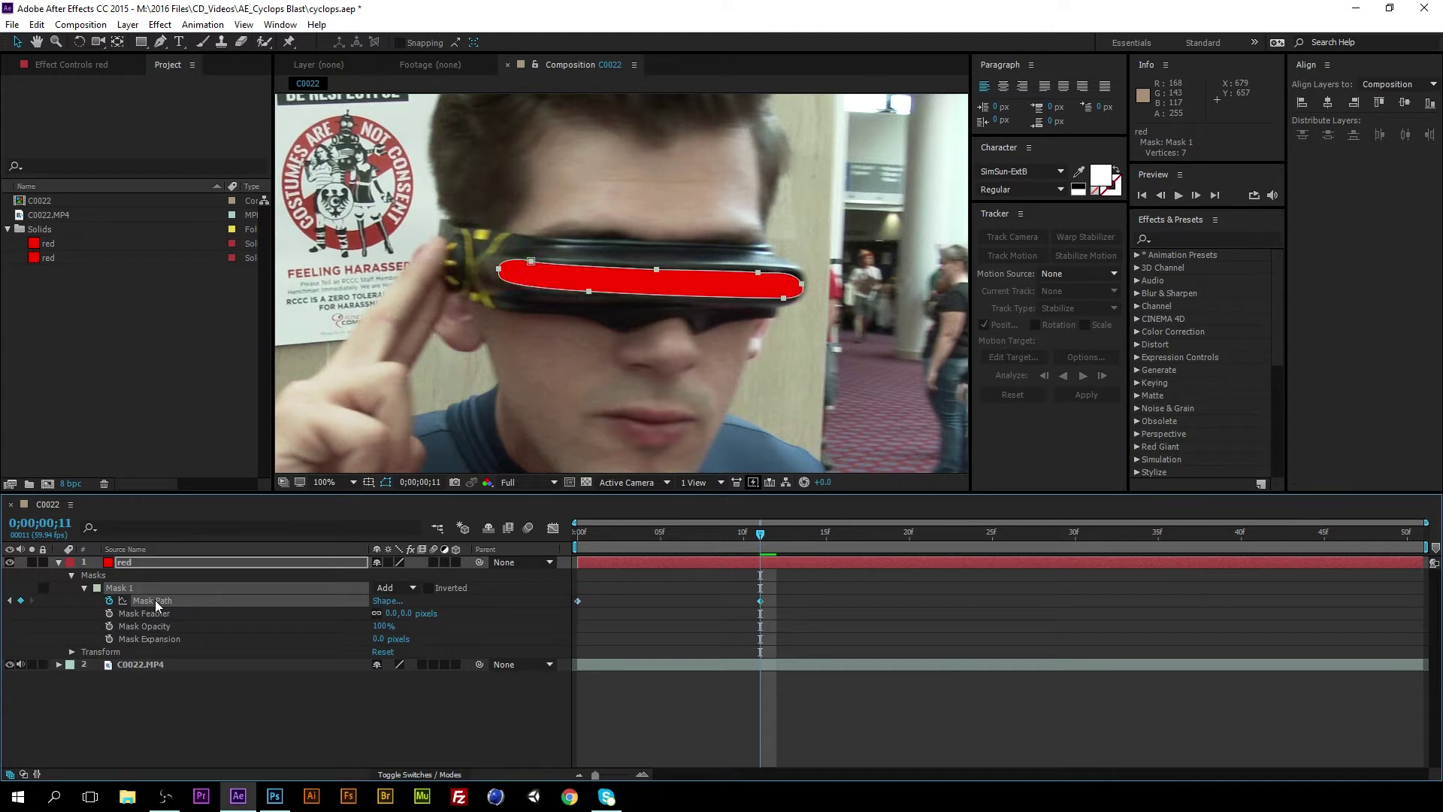
key("shift+Left")
key("shift+Left")
key("shift+Left")
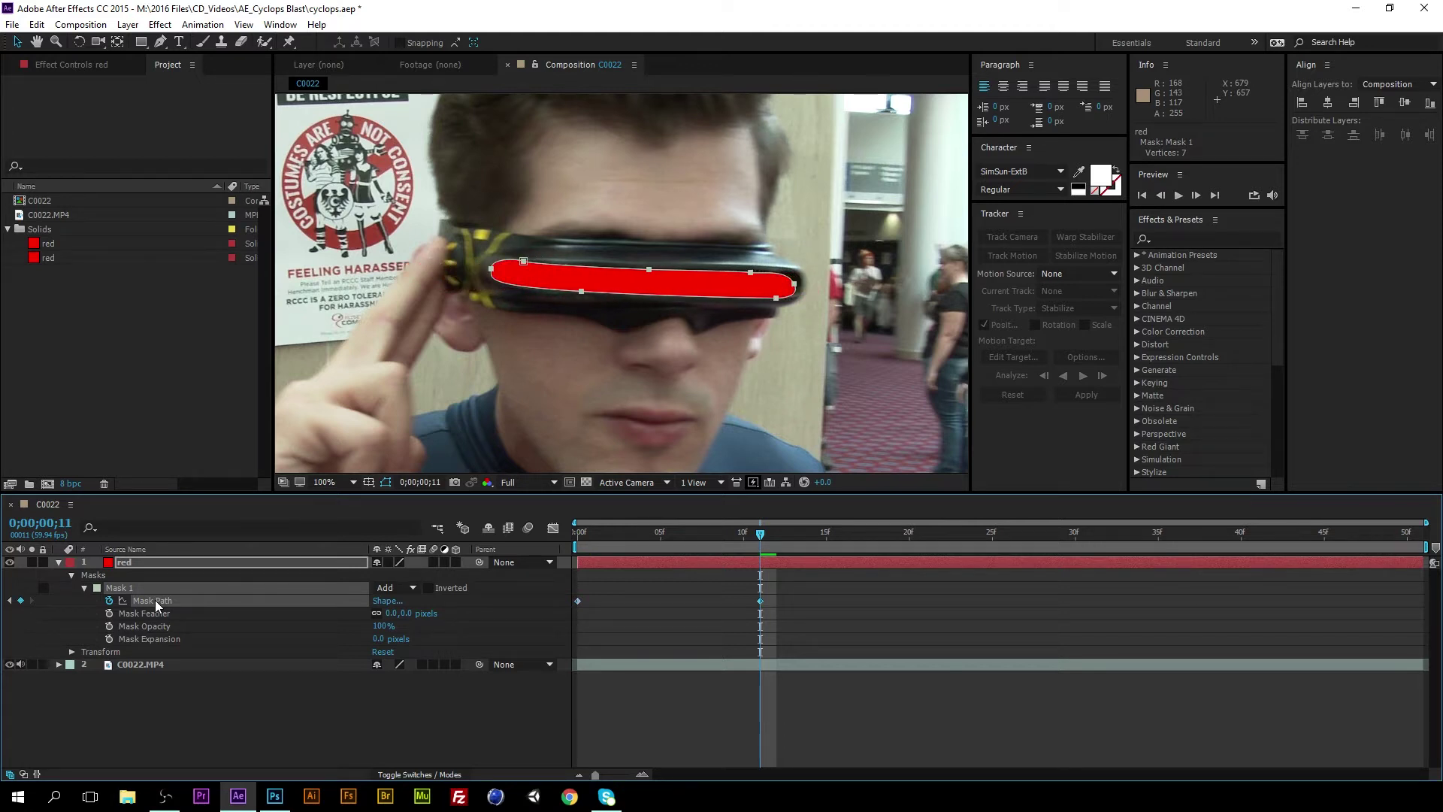
key("Right")
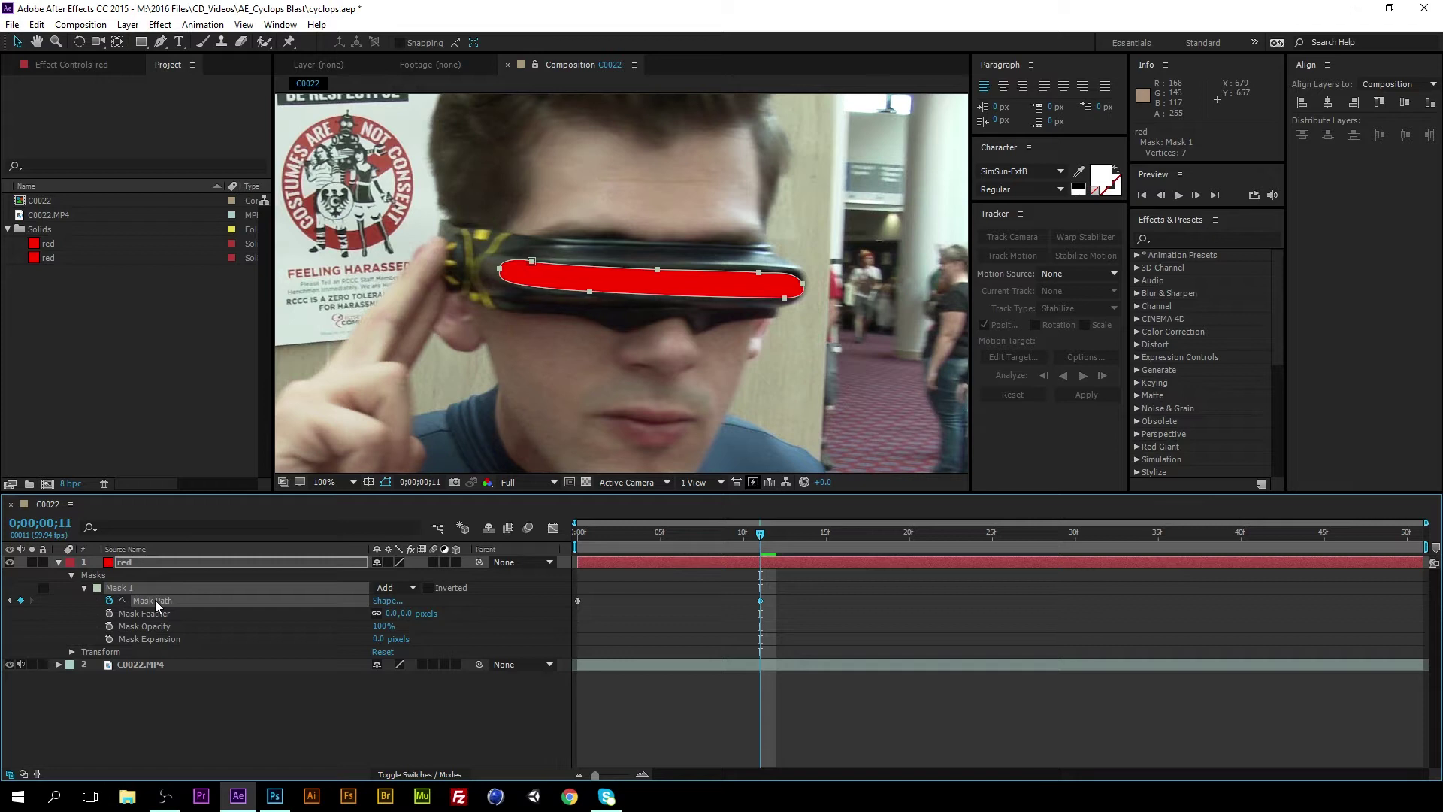
left_click(502, 274)
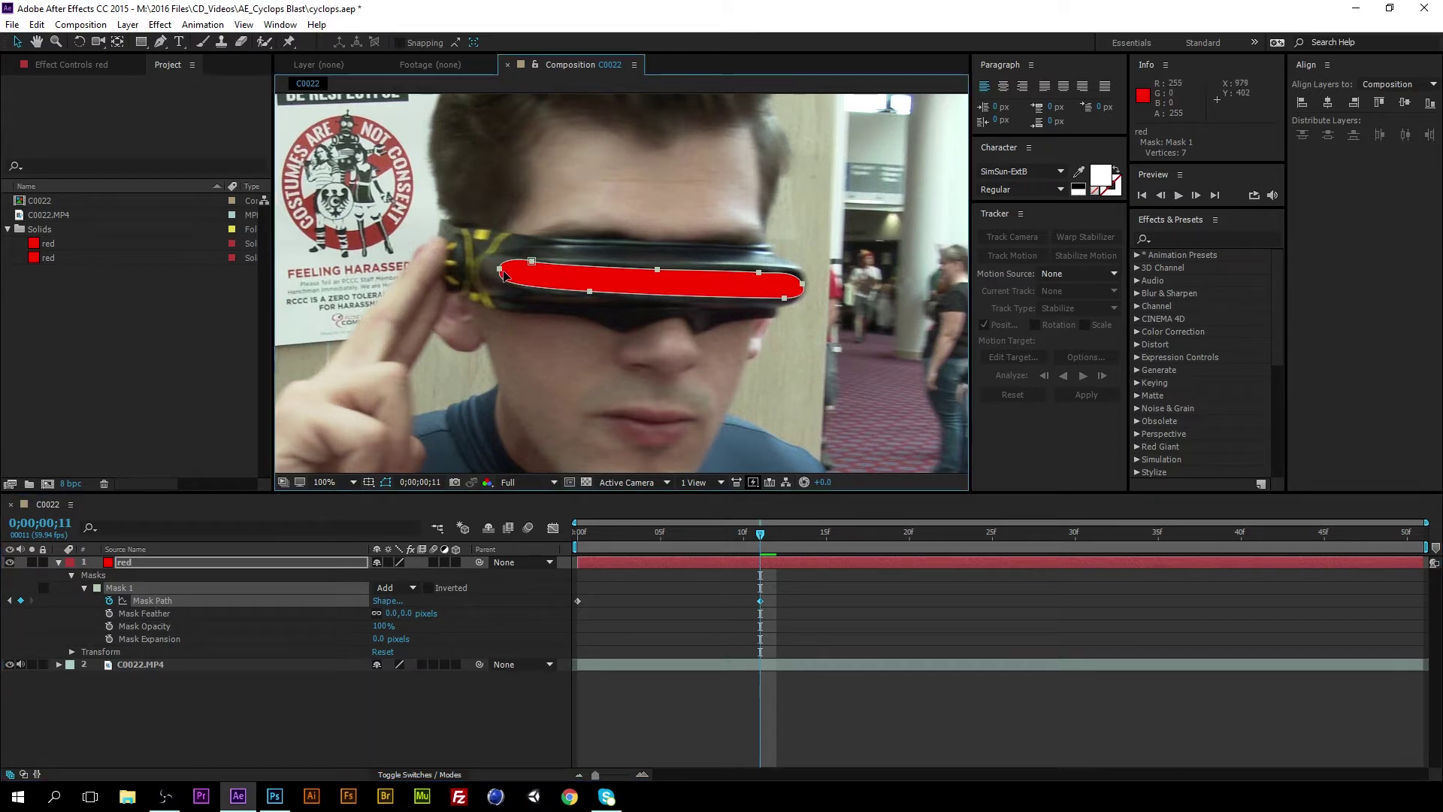
key("shift+Right")
key("shift+Right")
key("shift+Right")
key("shift+Right")
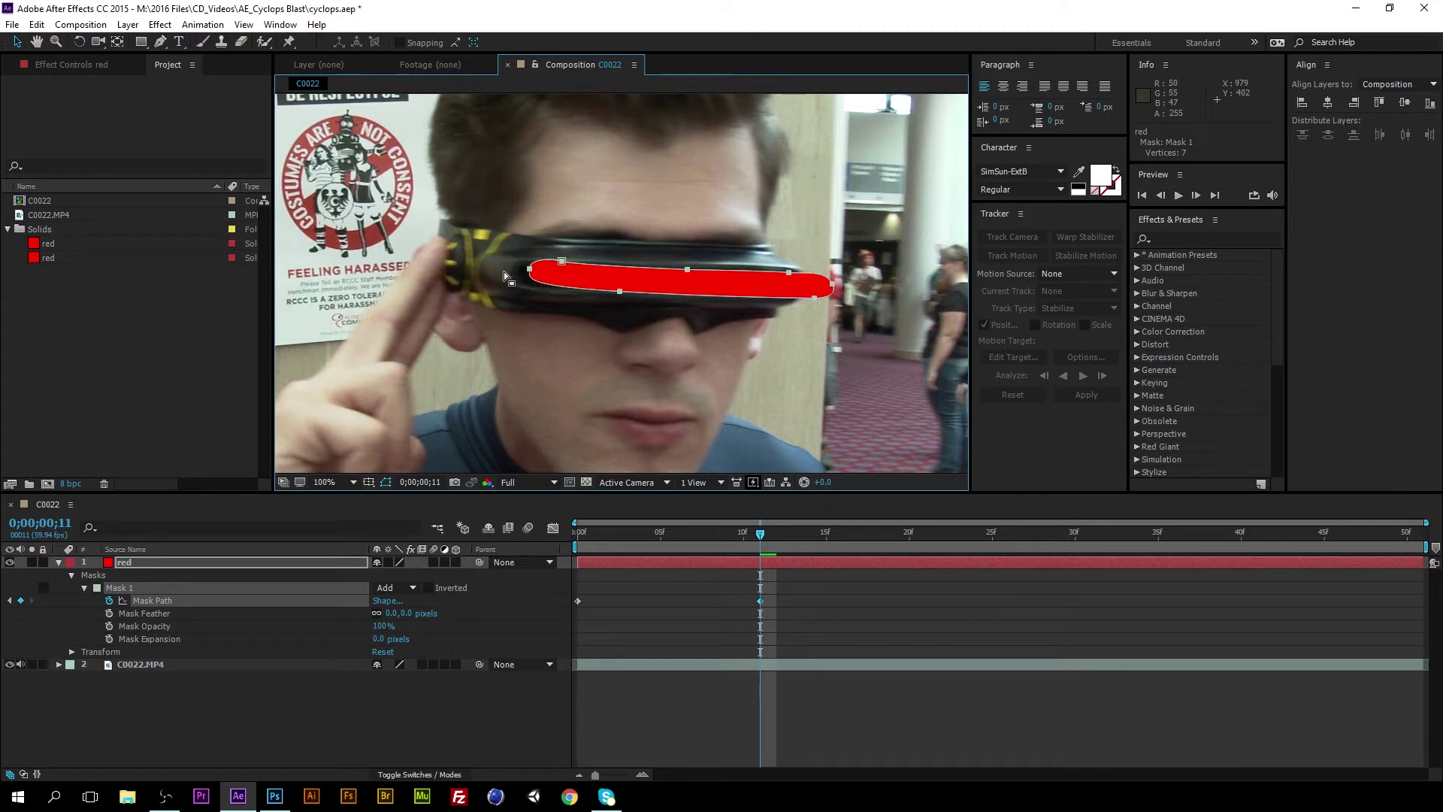
key("shift+Left")
key("shift+Left")
key("shift+Left")
key("shift+Left")
key("shift+Left")
key("shift+Right")
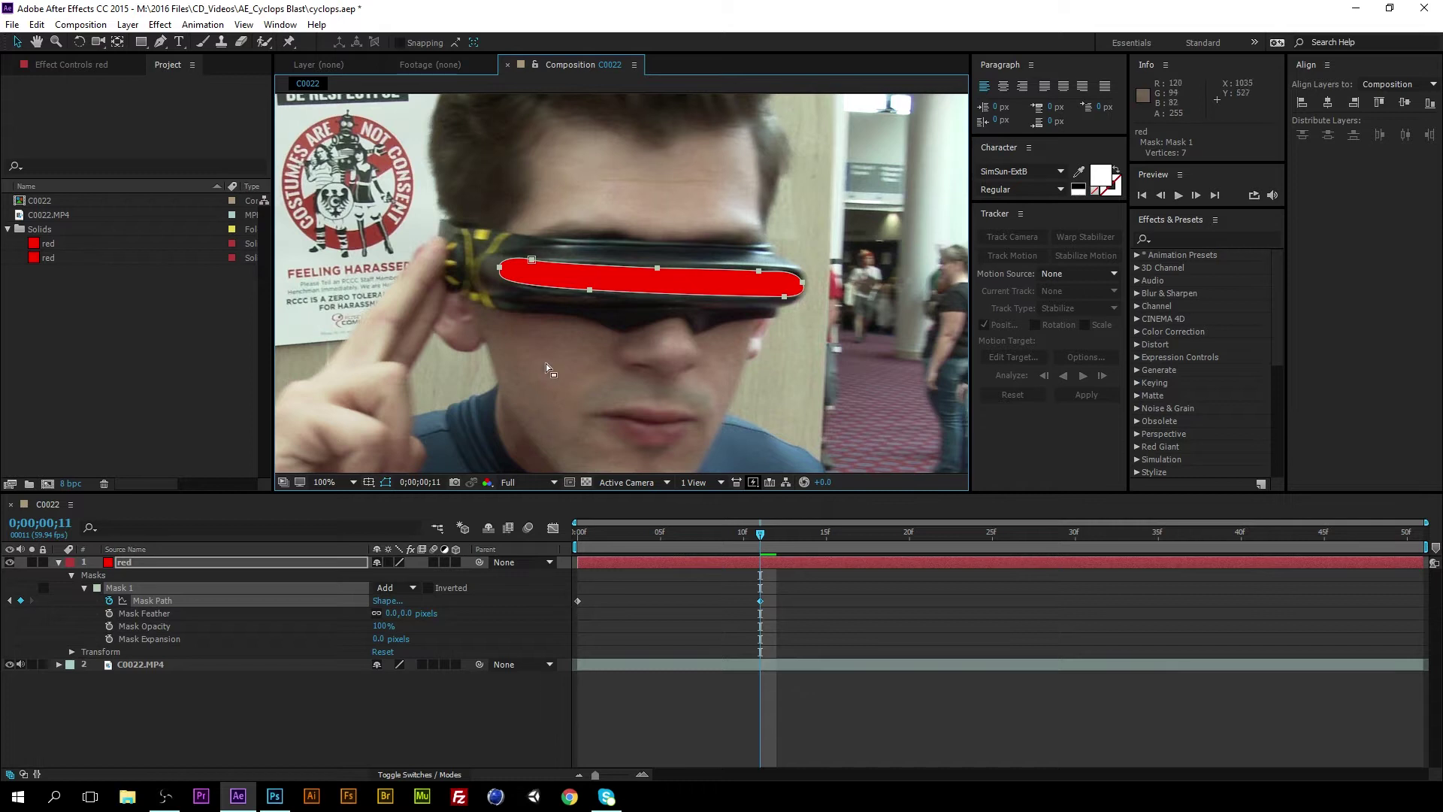
Shift the mask's left, bottom-left and top-left vertices right to fit the visor slot.
left_click(501, 270, "ctrl+alt")
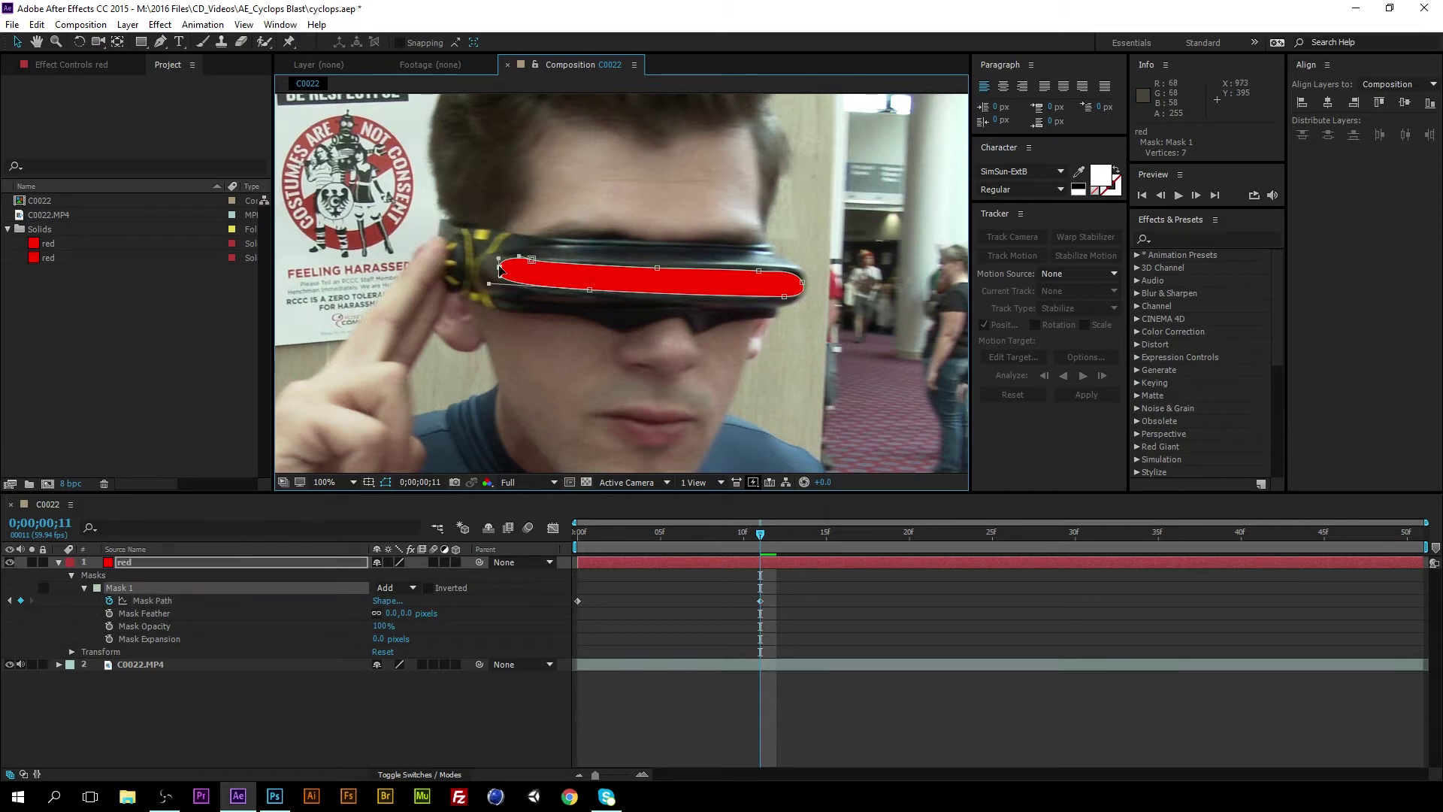
key("shift+Right")
key("shift+Right")
left_click(590, 290)
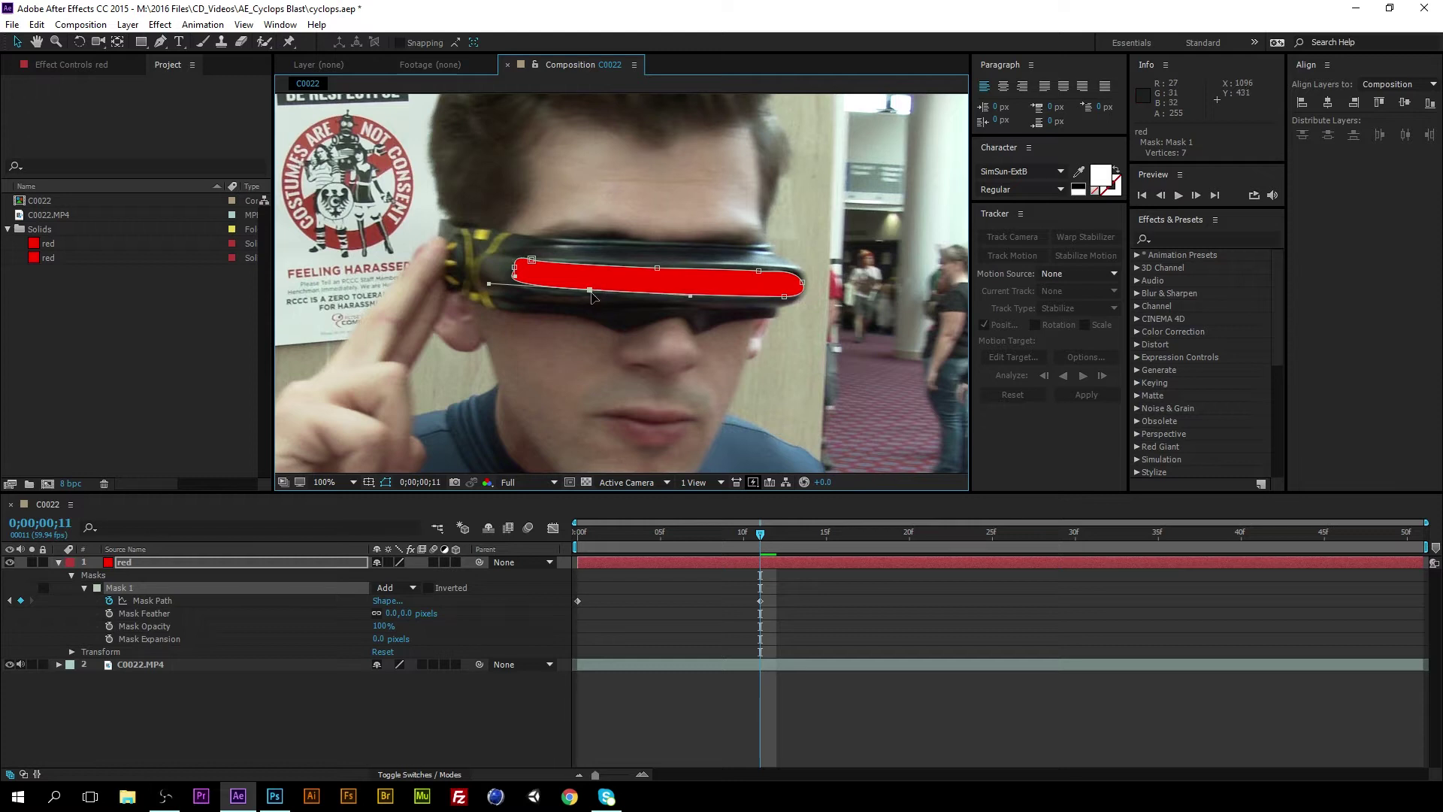
key("shift+Right")
key("shift+Right")
key("shift+Right")
key("shift+Right")
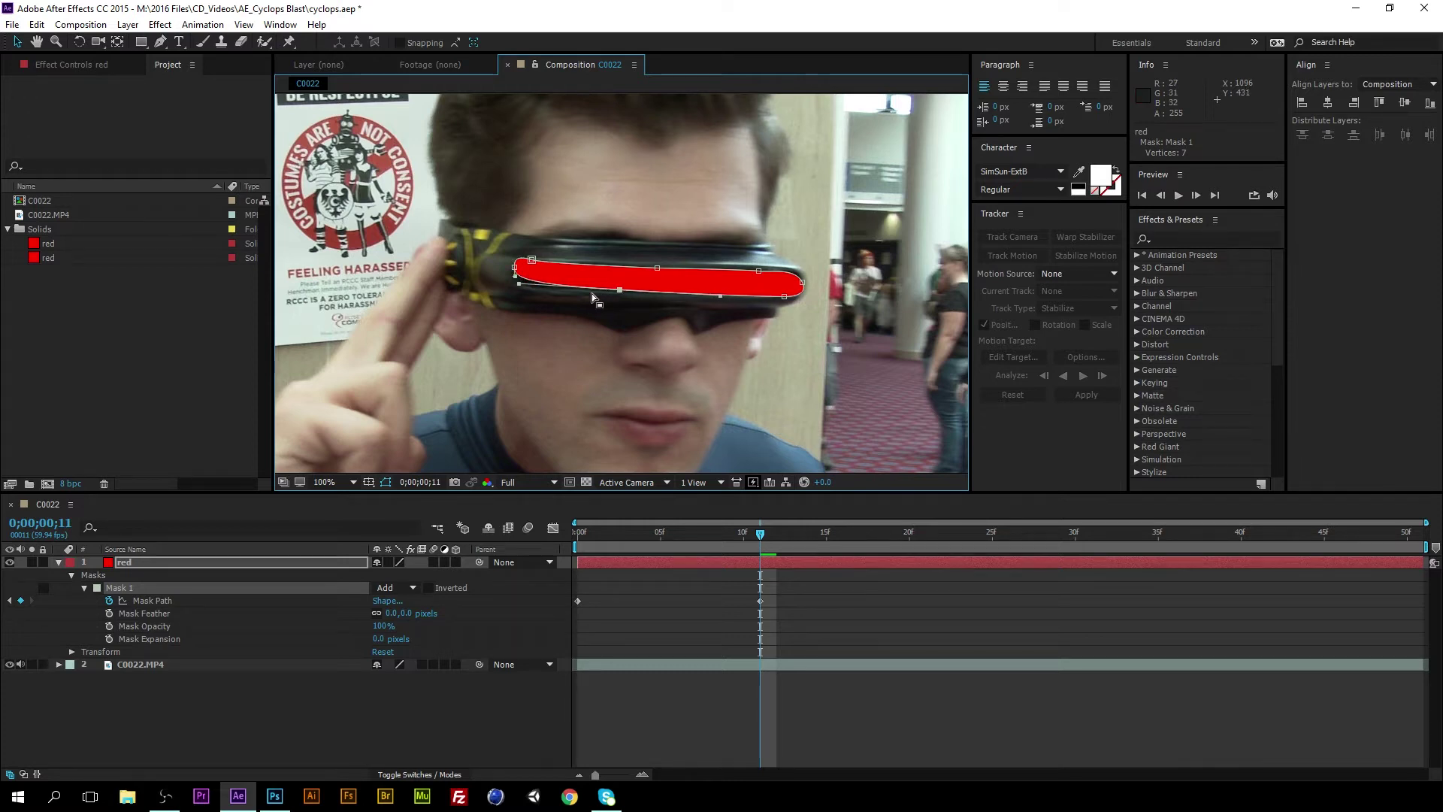
left_click(532, 260)
key("shift+Right")
key("shift+Right")
key("shift+Right")
key("shift+Right")
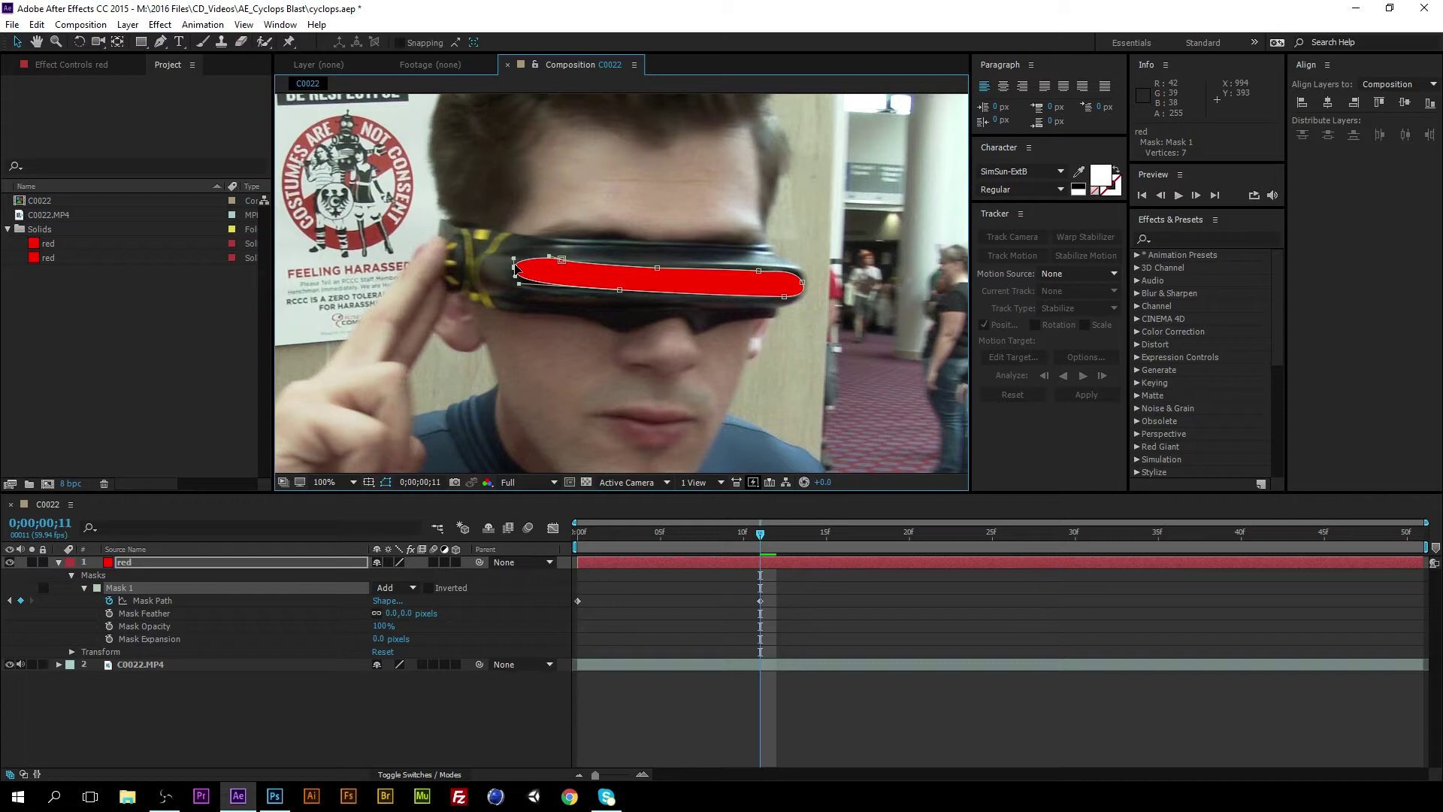
key("shift+Right")
key("shift+Right")
key("shift+Right")
key("shift+Left")
key("shift+Left")
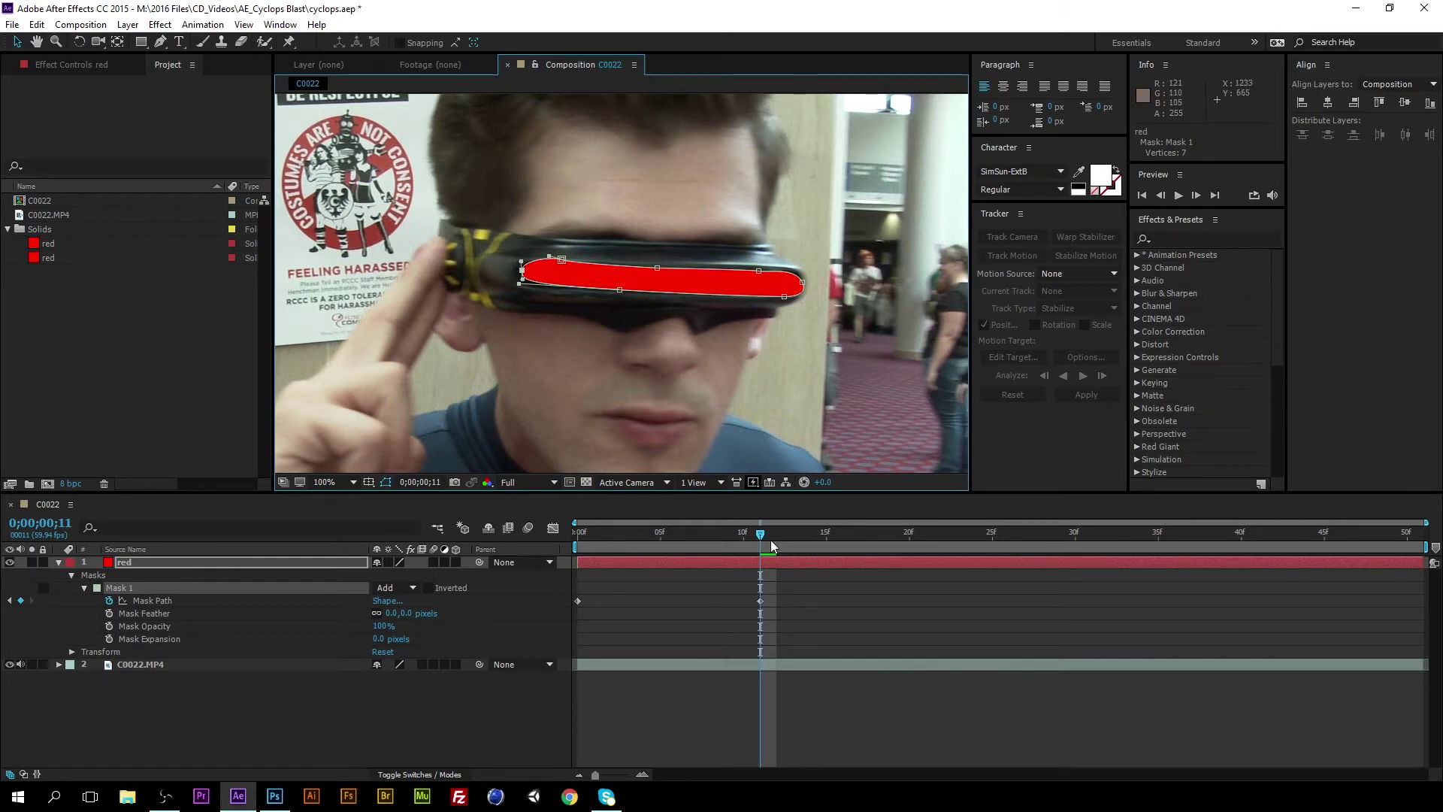
Preview the masked clip from the first frame and stop at a later frame.
left_click_drag(760, 534, 645, 534)
key("Home")
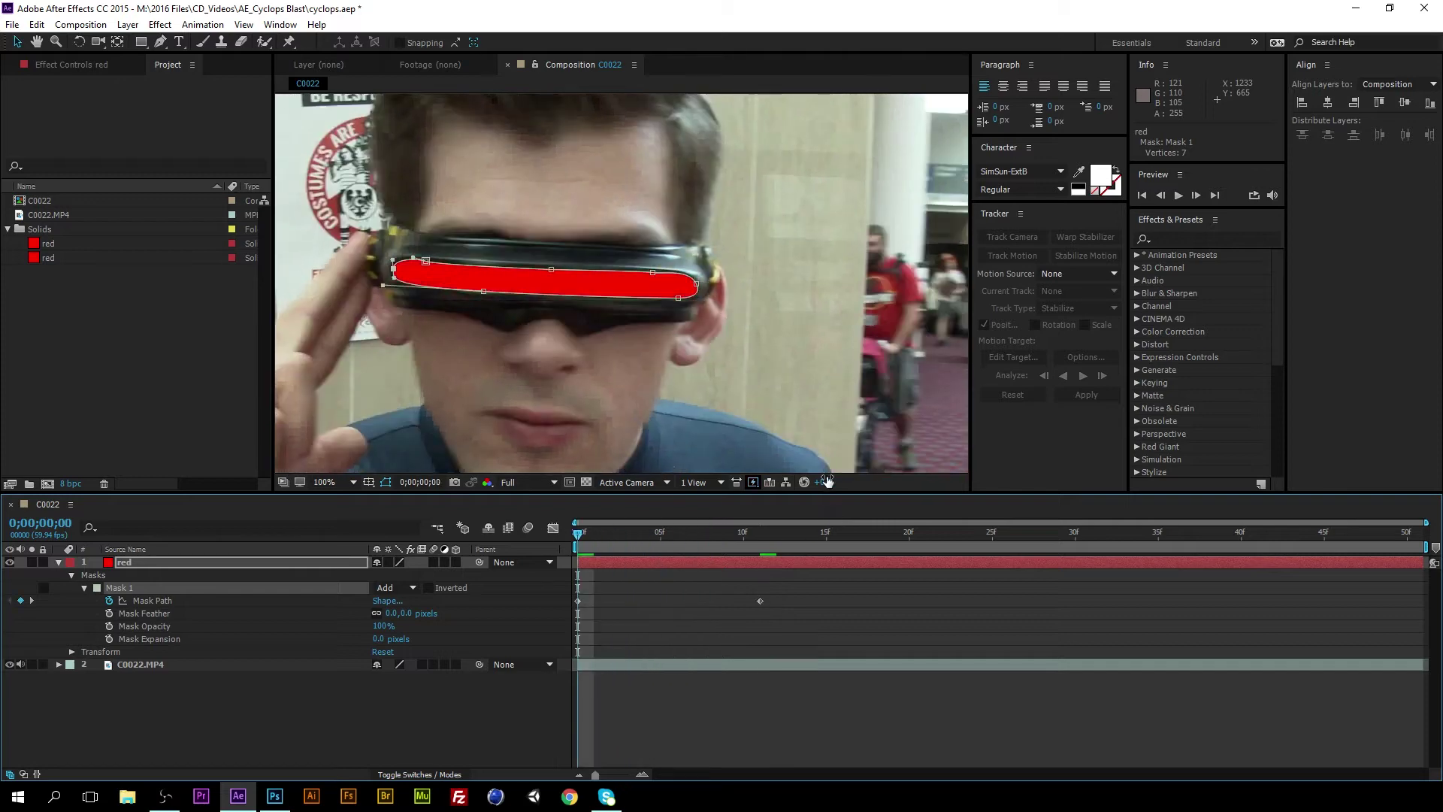
key("space")
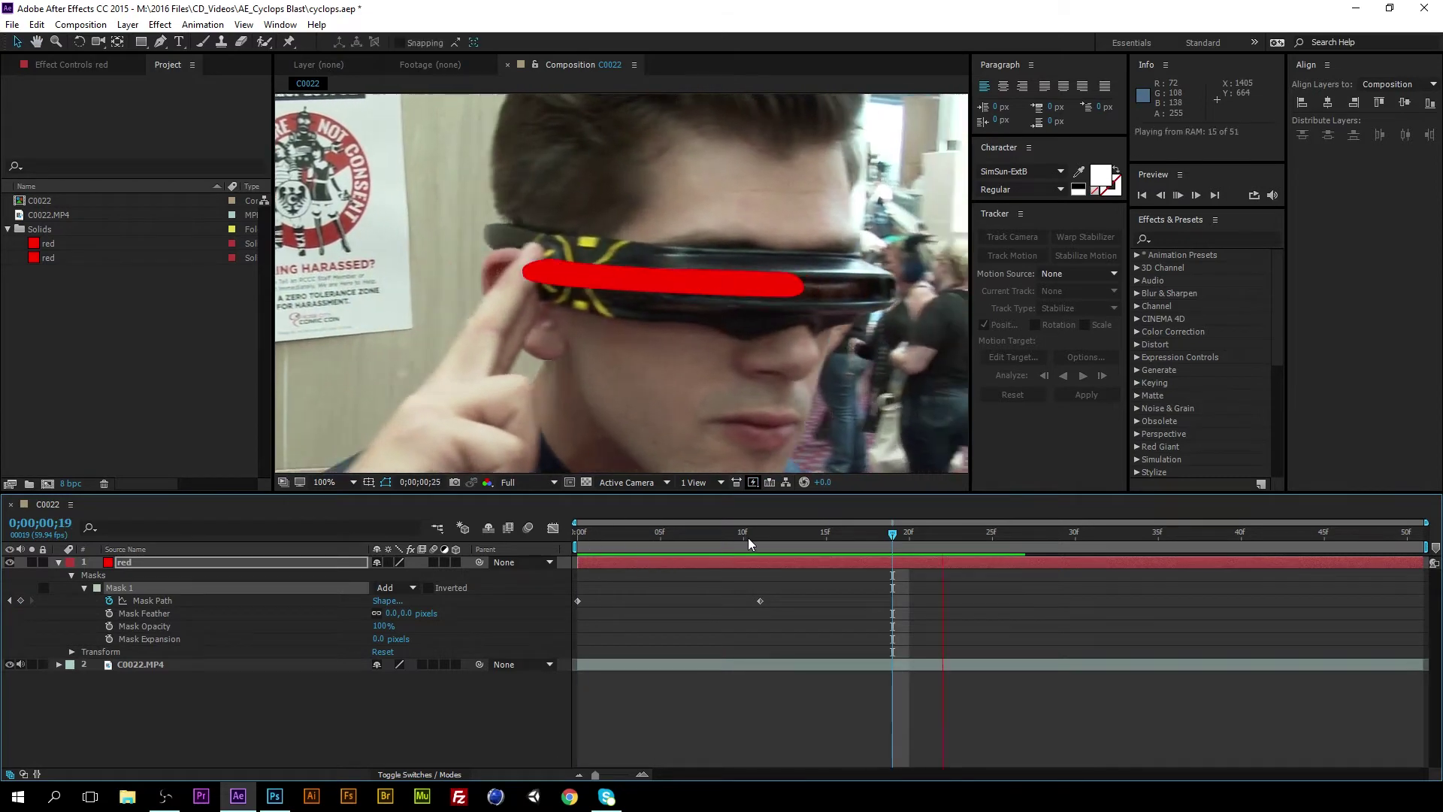
key("space")
key("space")
key("space")
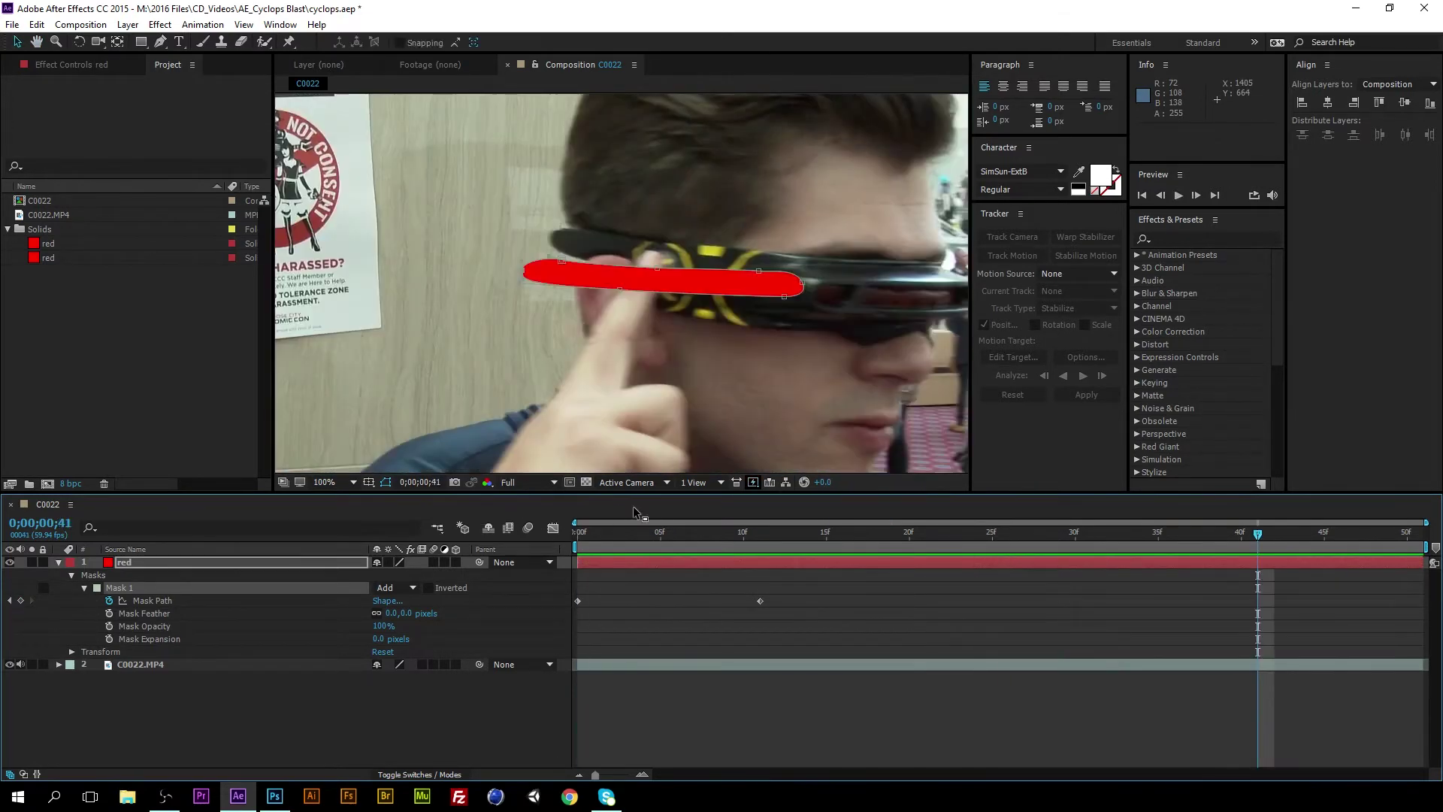
left_click(778, 538)
key("space")
key("space")
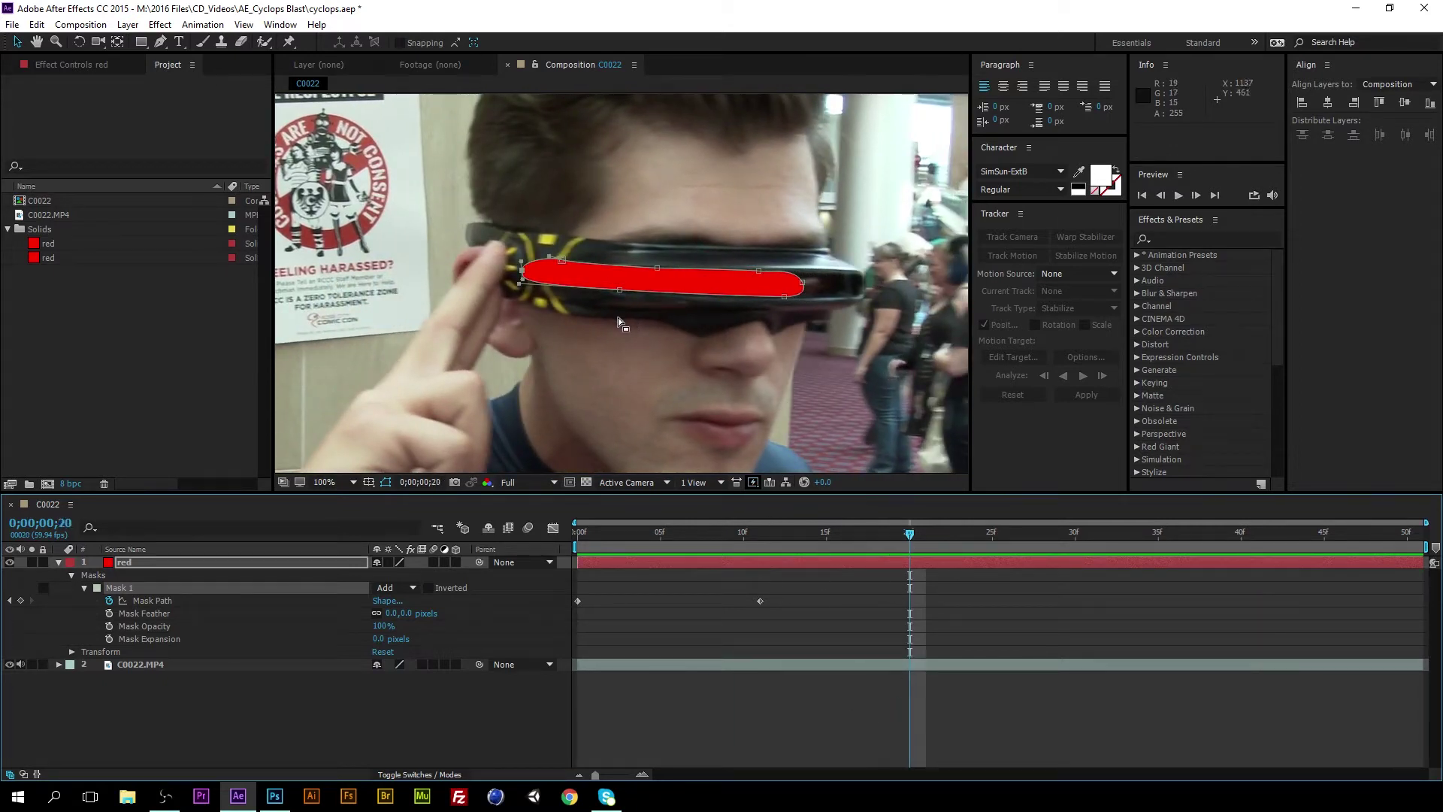
Add a Mask Path keyframe at frame 20 and shift the mask and left vertices onto the visor.
left_click(20, 599)
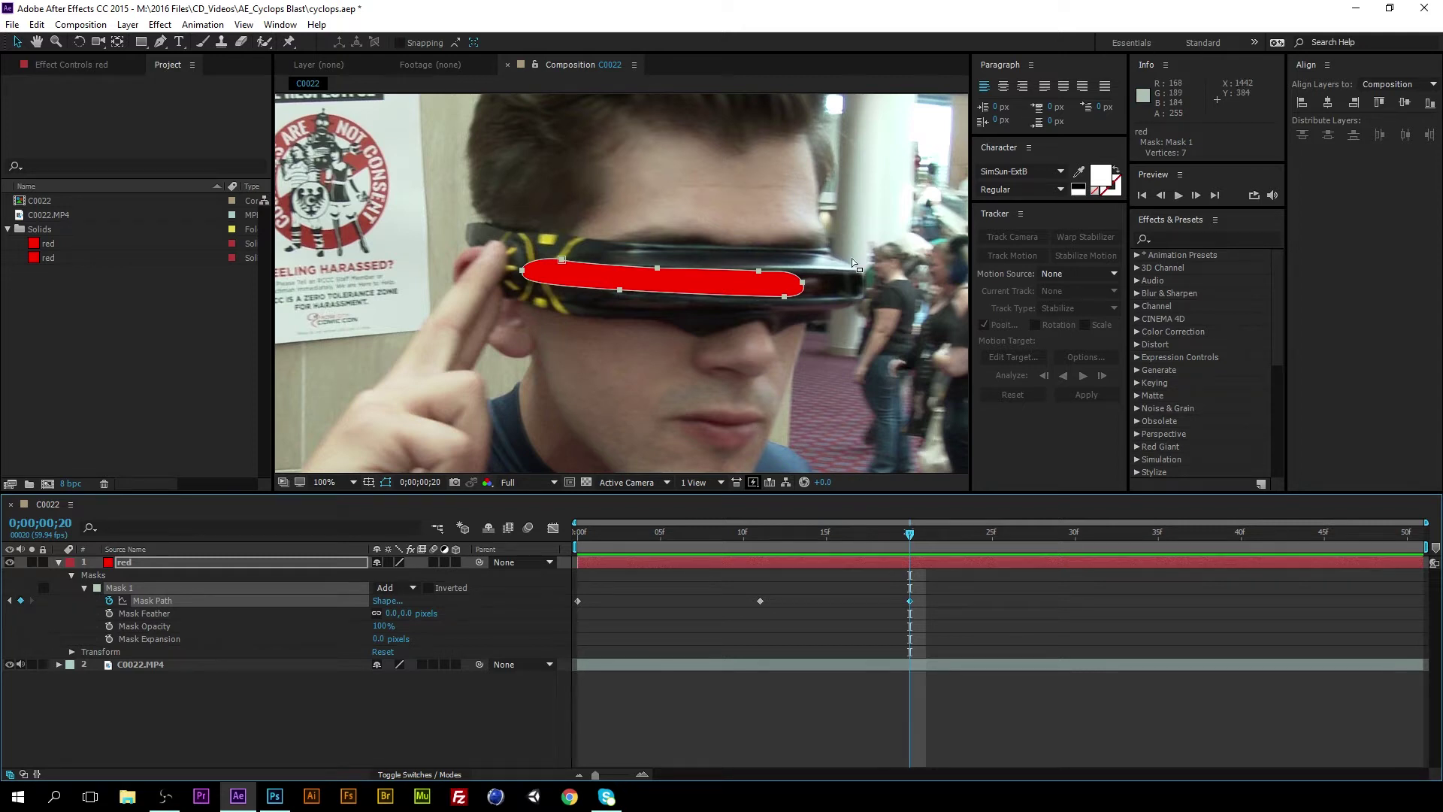
key("shift+Right")
key("shift+Right")
key("shift+Right")
key("shift+Right")
key("shift+Right")
key("shift+Right")
key("shift+Right")
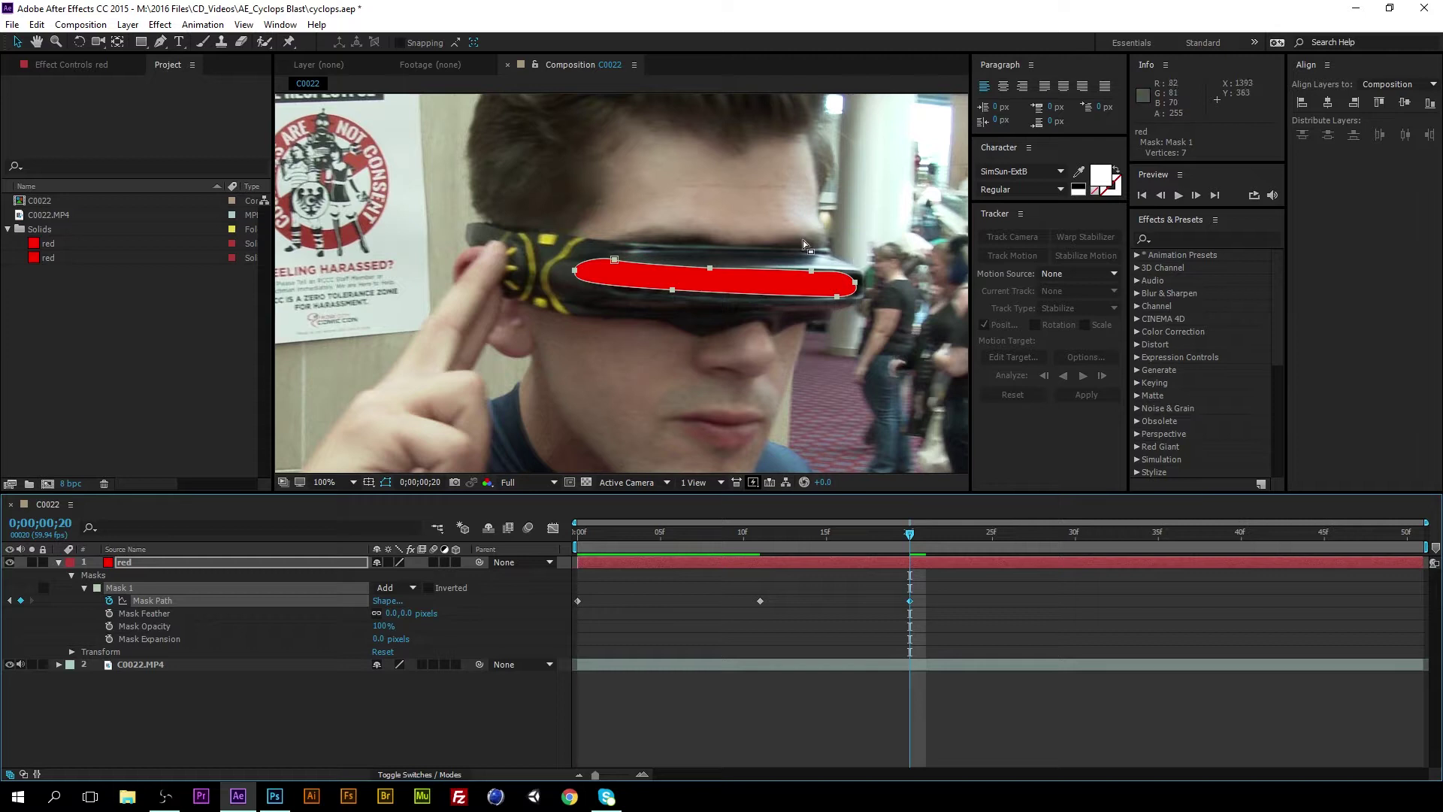
left_click(699, 322)
left_click(672, 289)
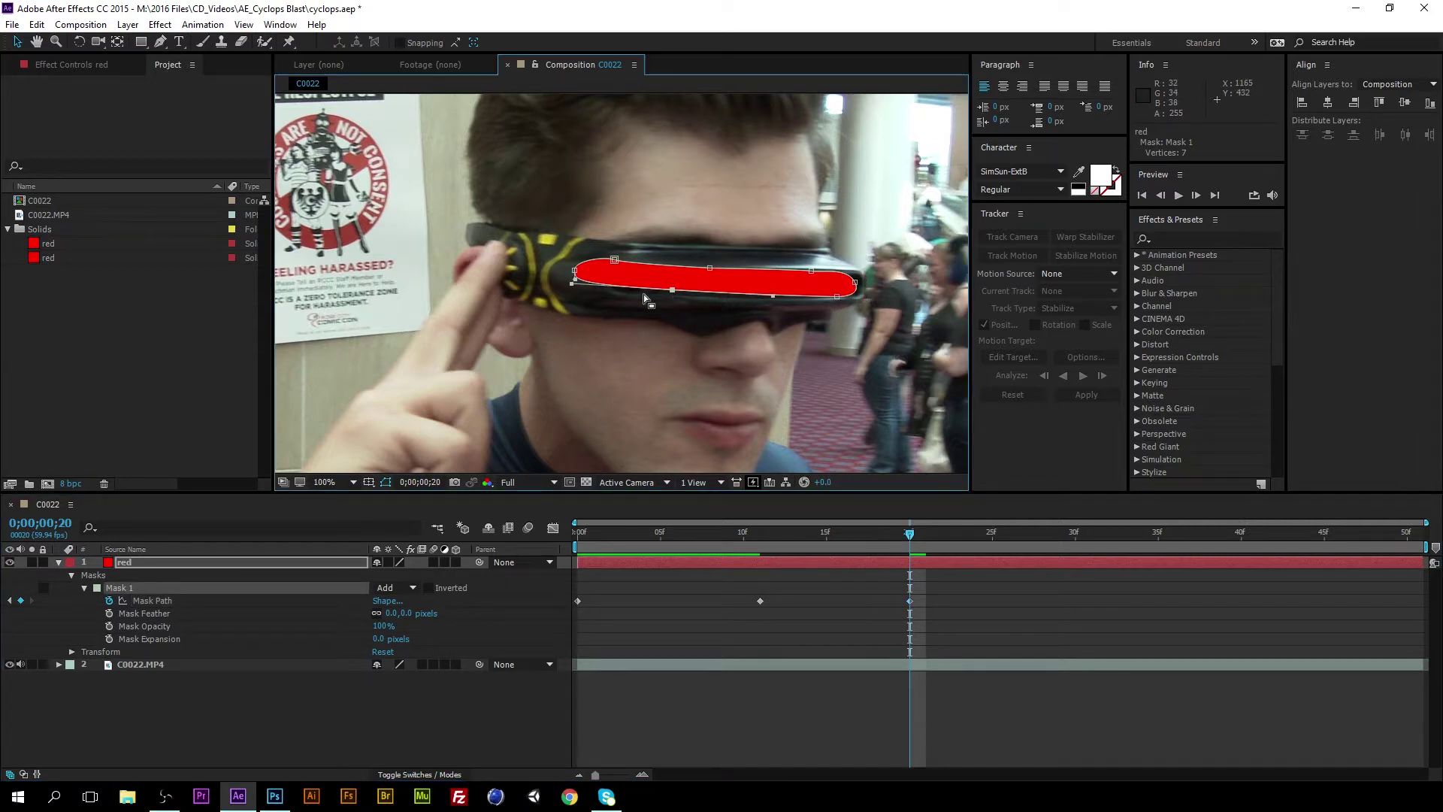
key("shift+Right")
key("shift+Right")
key("shift+Right")
key("shift+Right")
key("shift+Right")
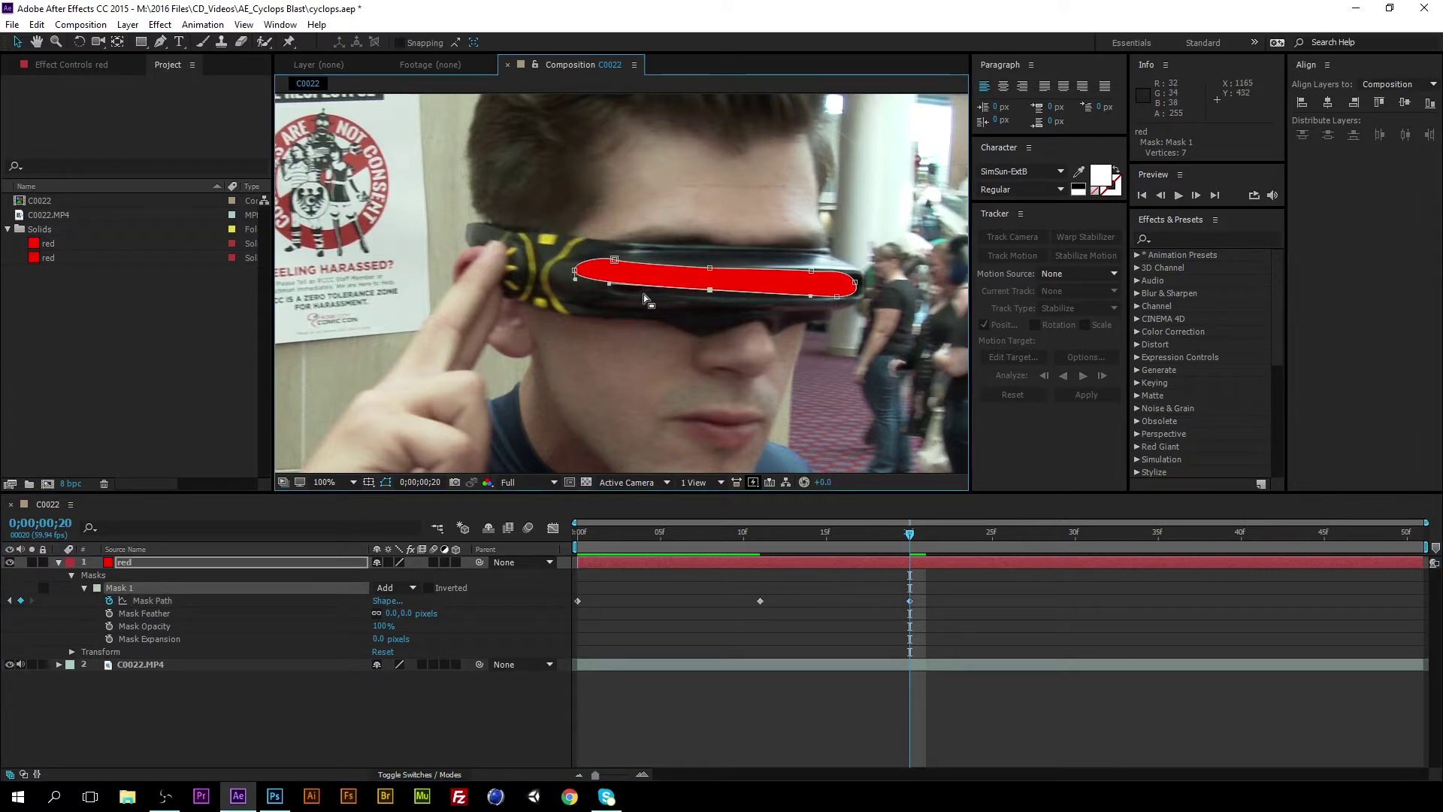
left_click(575, 272)
left_click_drag(575, 272, 615, 259)
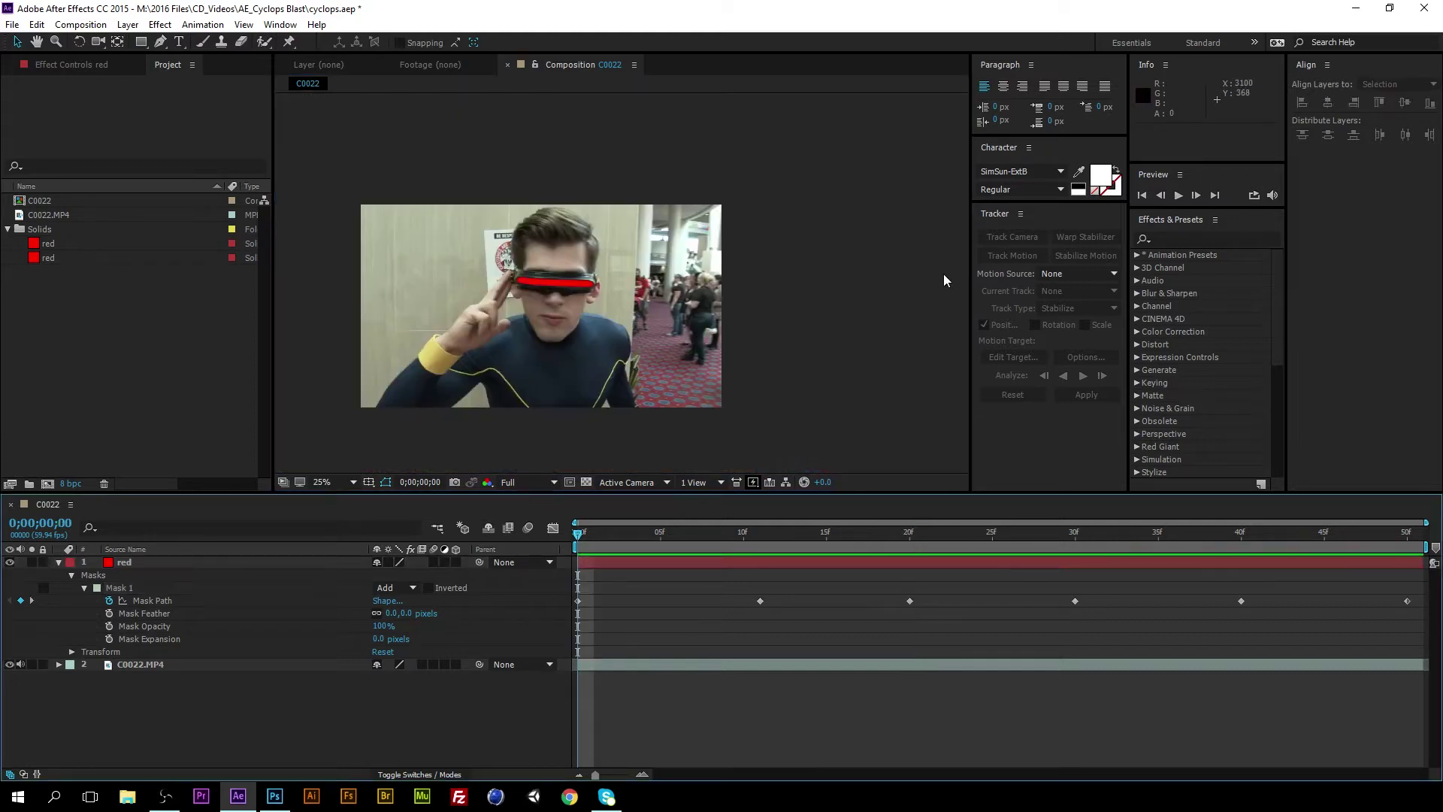
Preview the tracked mask through the clip and return to the first frame.
key("space")
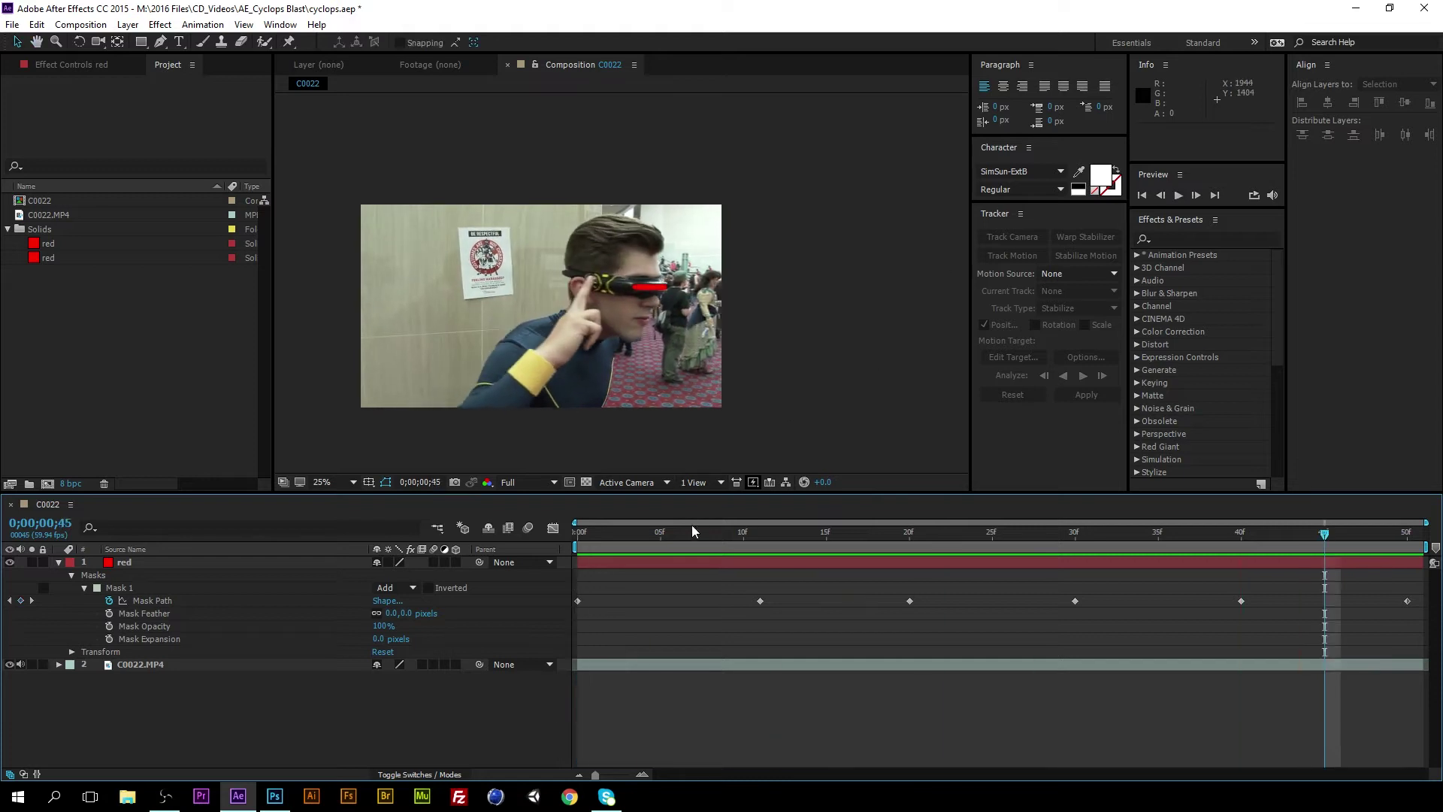
key("space")
left_click_drag(909, 549, 1399, 487)
key("Home")
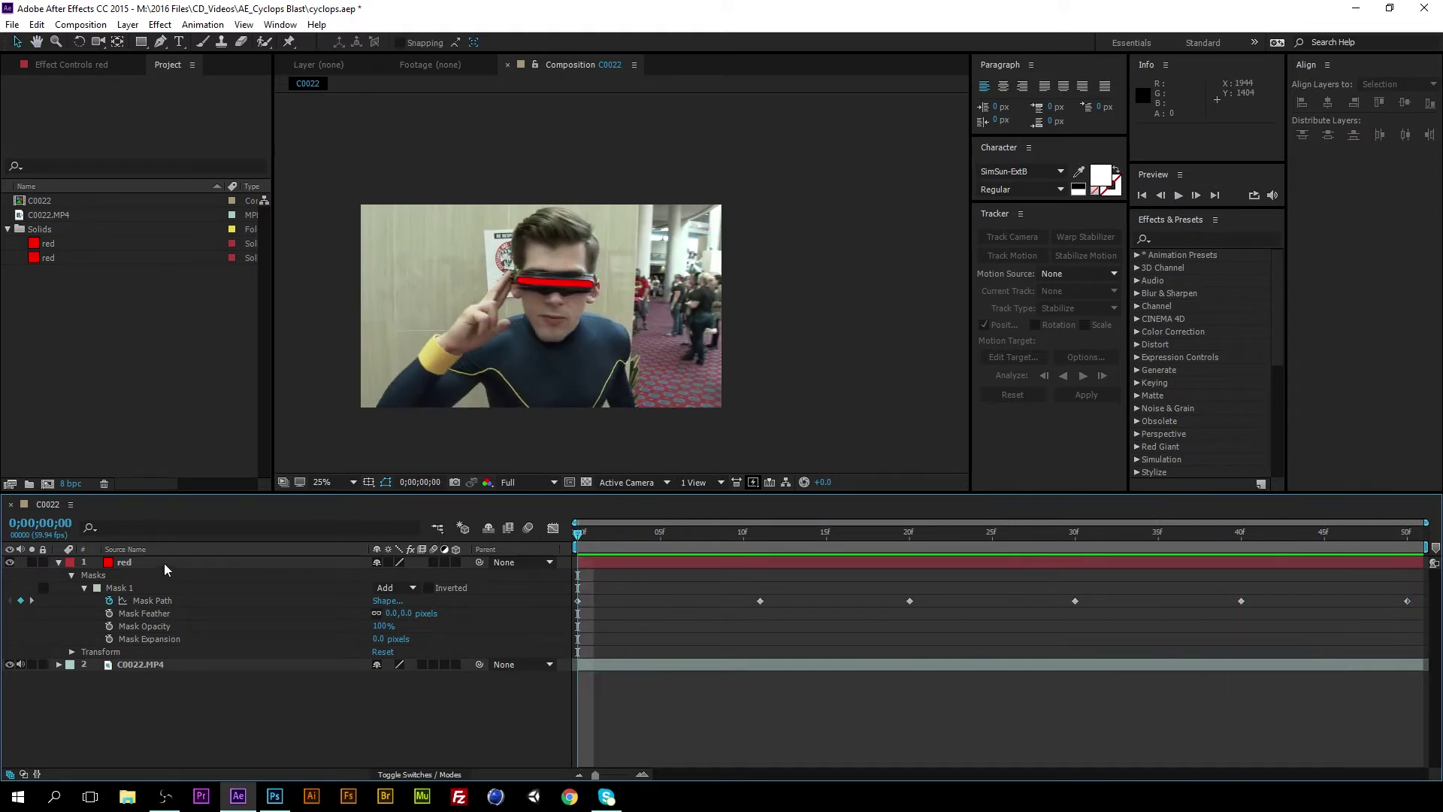
left_click(136, 565)
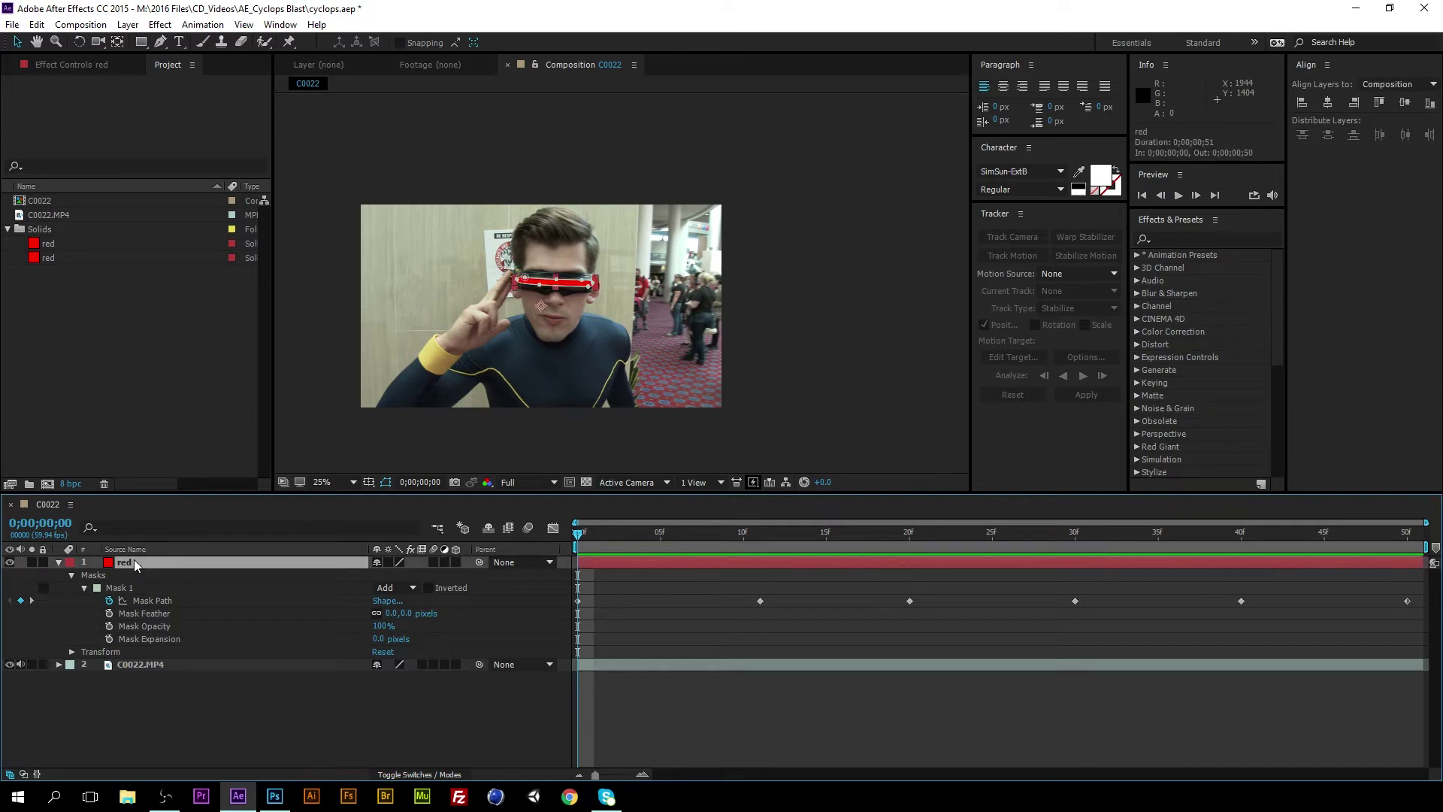
right_click(135, 565)
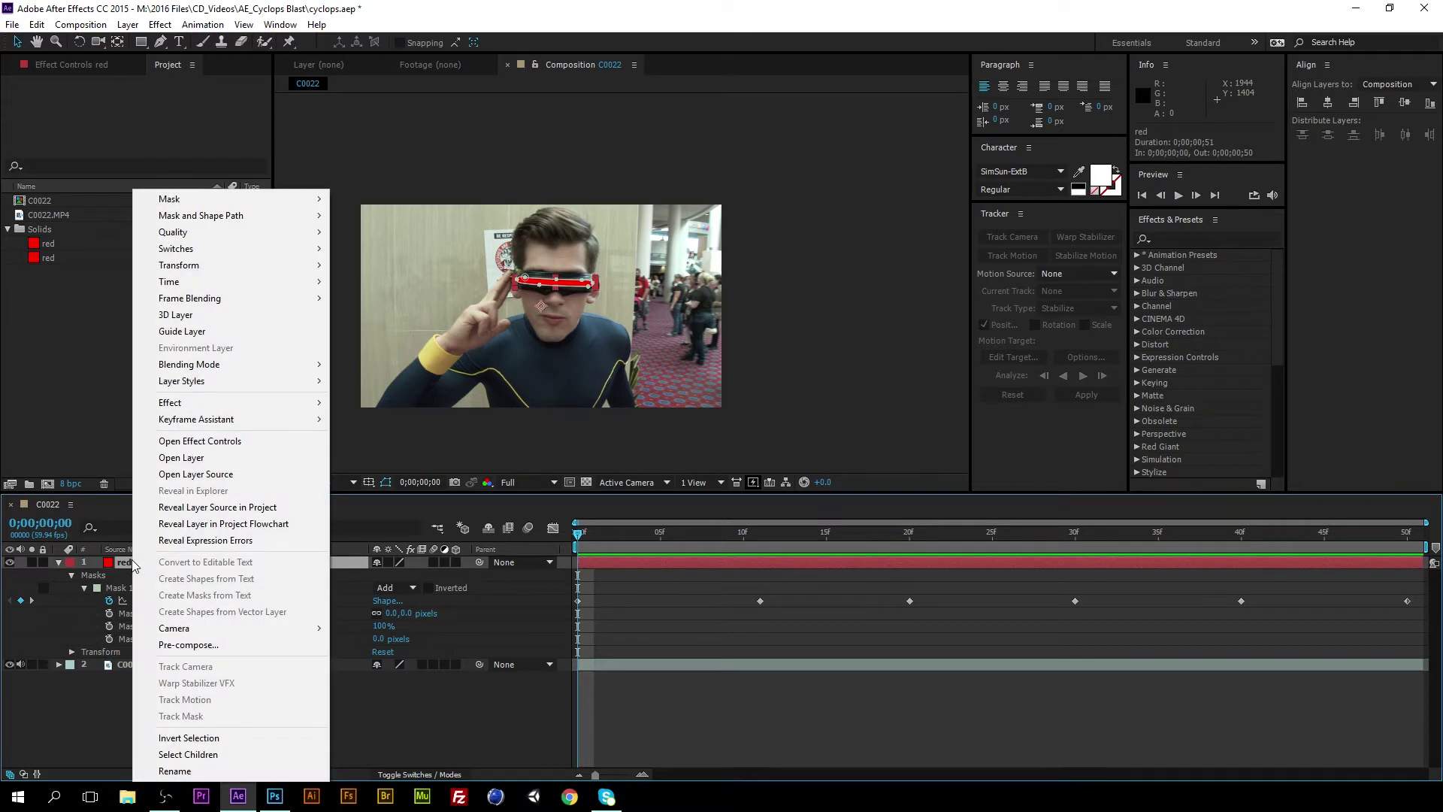
Pre-compose the red layer as 'Visor inside', moving all attributes into the new composition.
left_click(199, 649)
type("Visor")
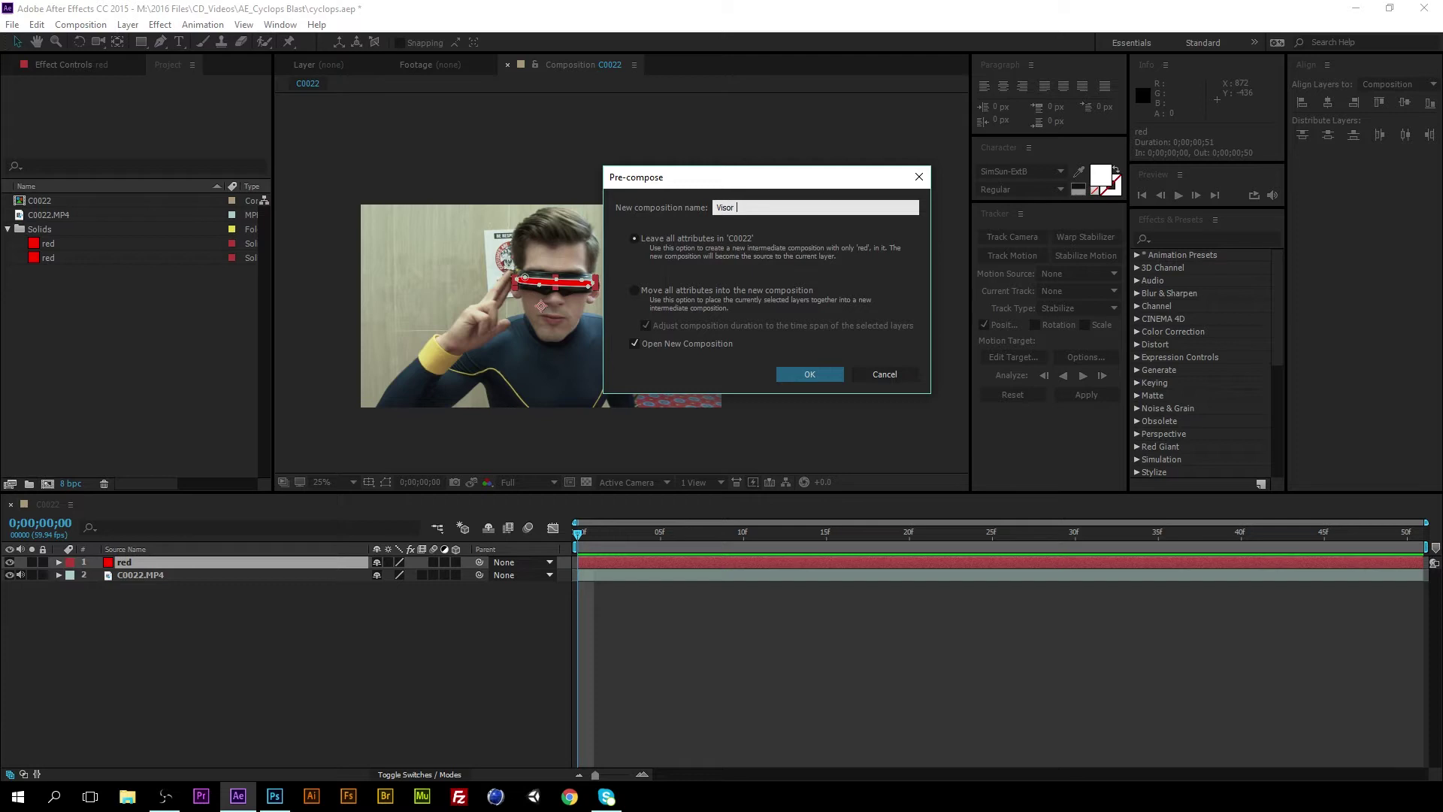
type(" inside")
left_click(636, 290)
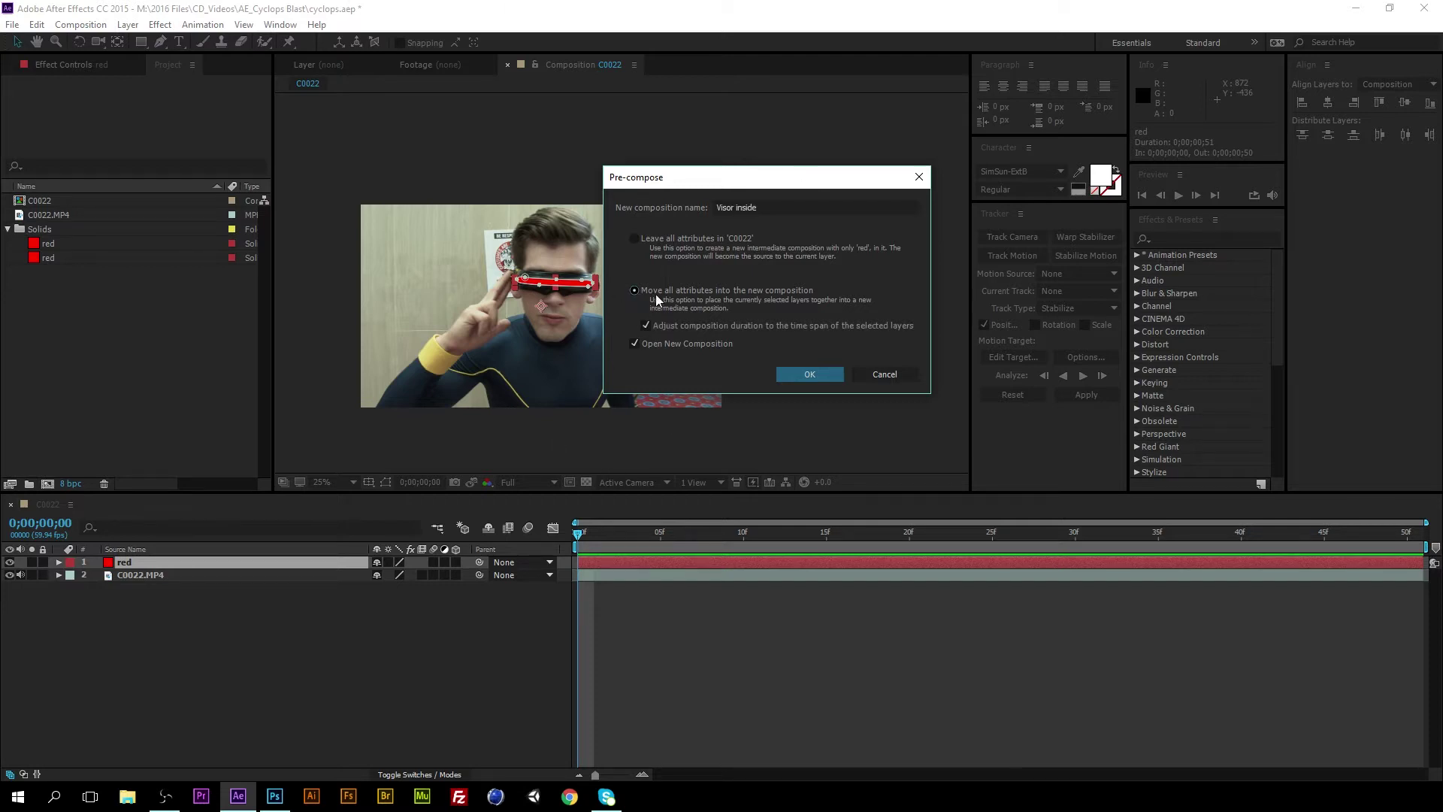
left_click(798, 374)
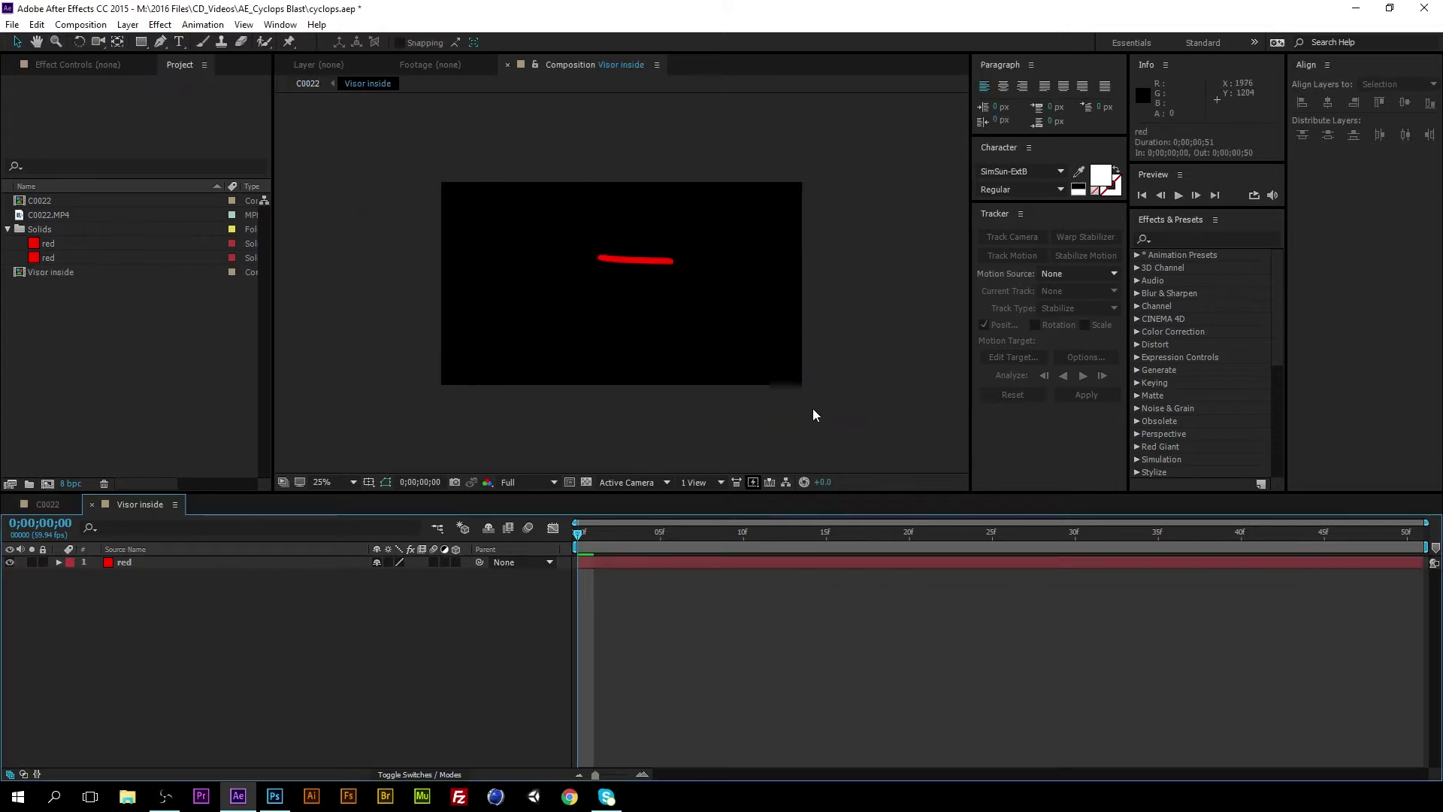
Duplicate the red layer and give the lower copy a 10-pixel mask feather.
left_click(130, 562)
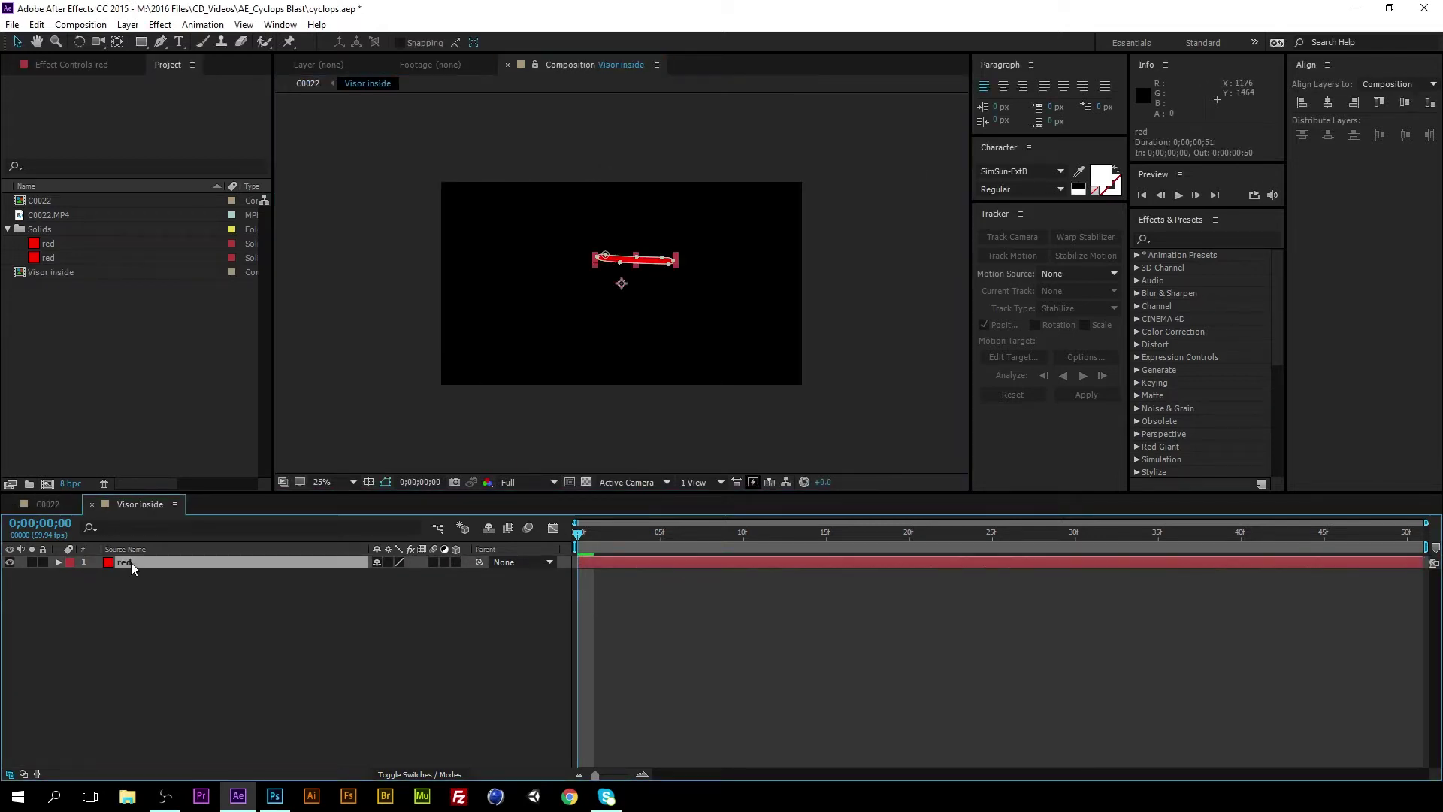
key("ctrl+d")
left_click(58, 562)
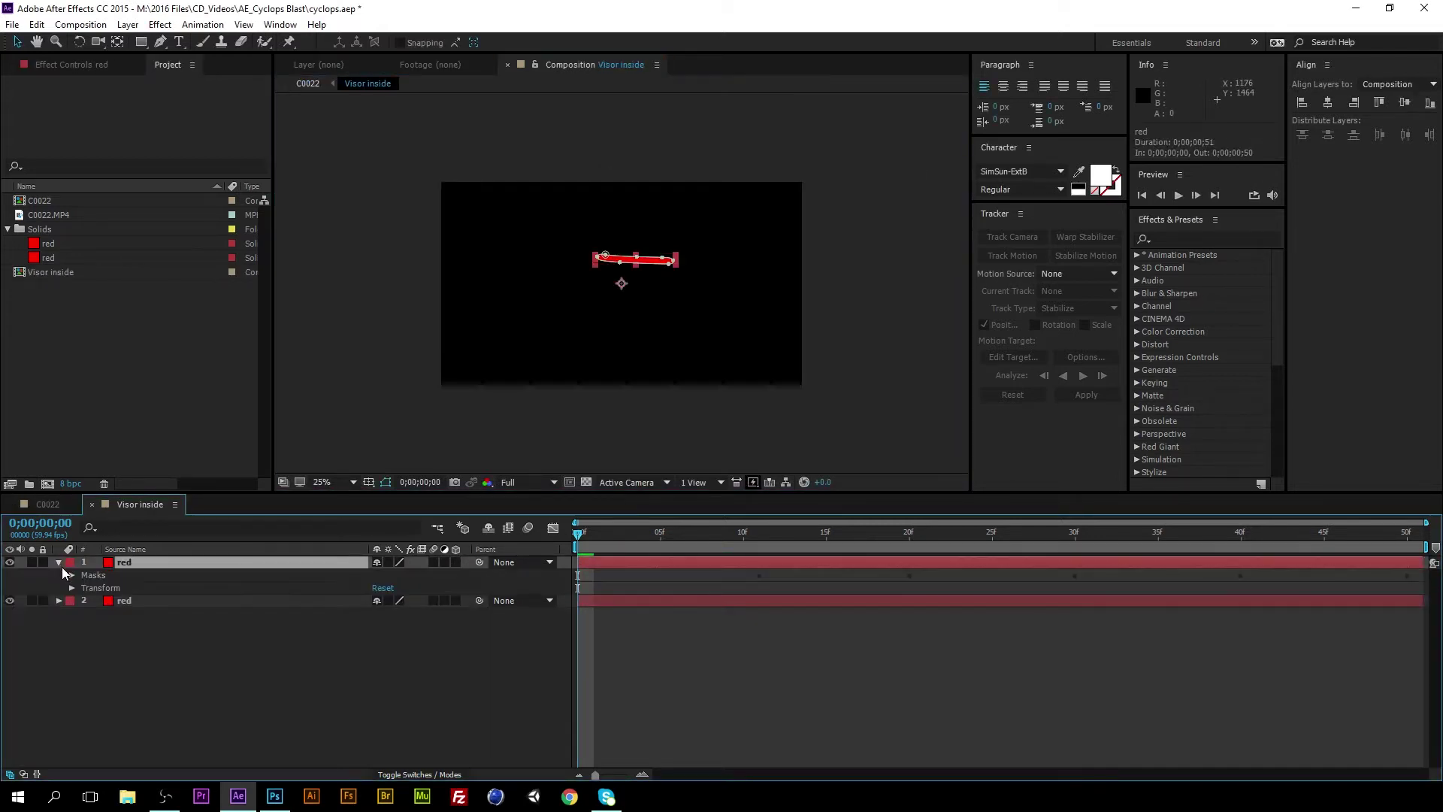
left_click(58, 600)
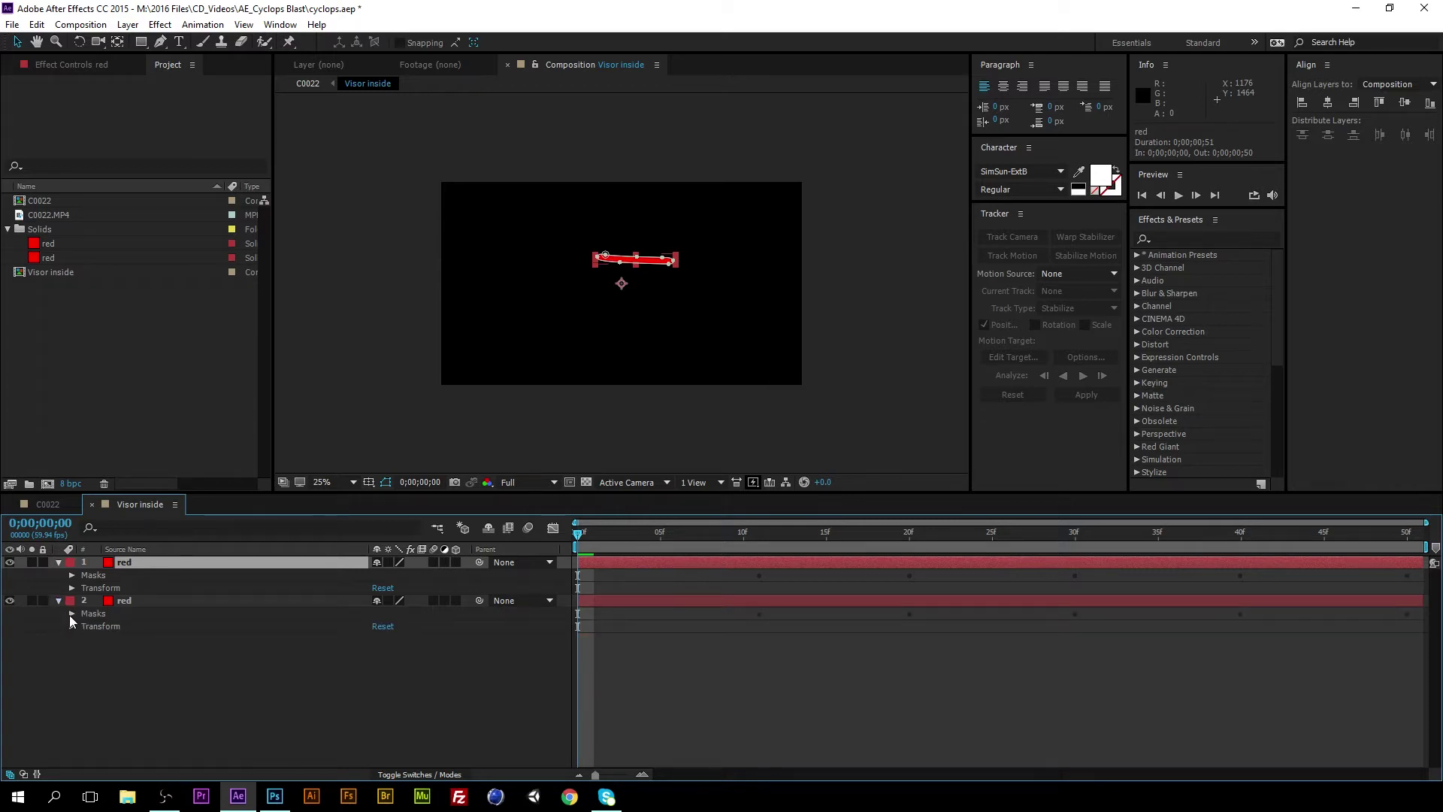
left_click(71, 613)
left_click(83, 626)
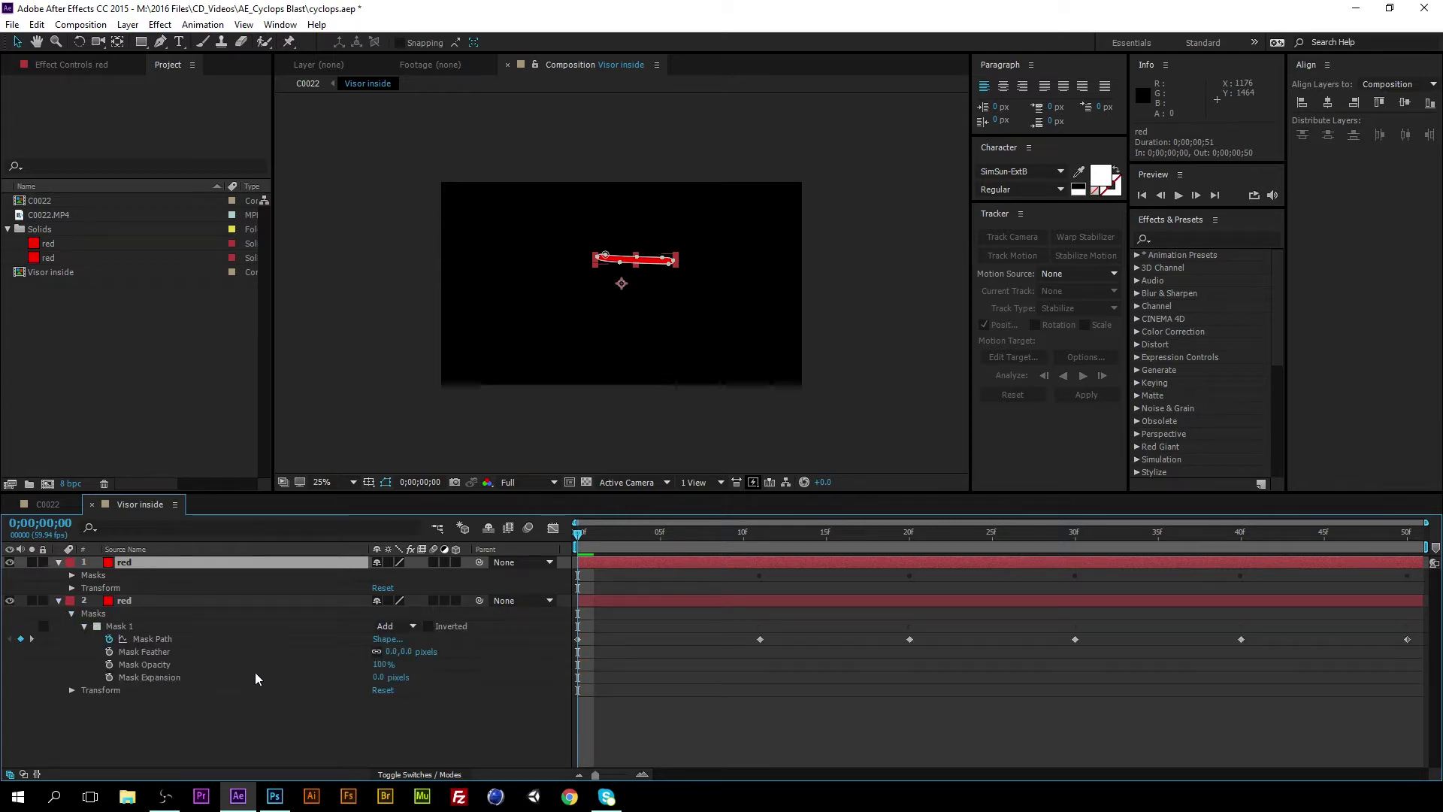
left_click(390, 653)
type("10")
key("Return")
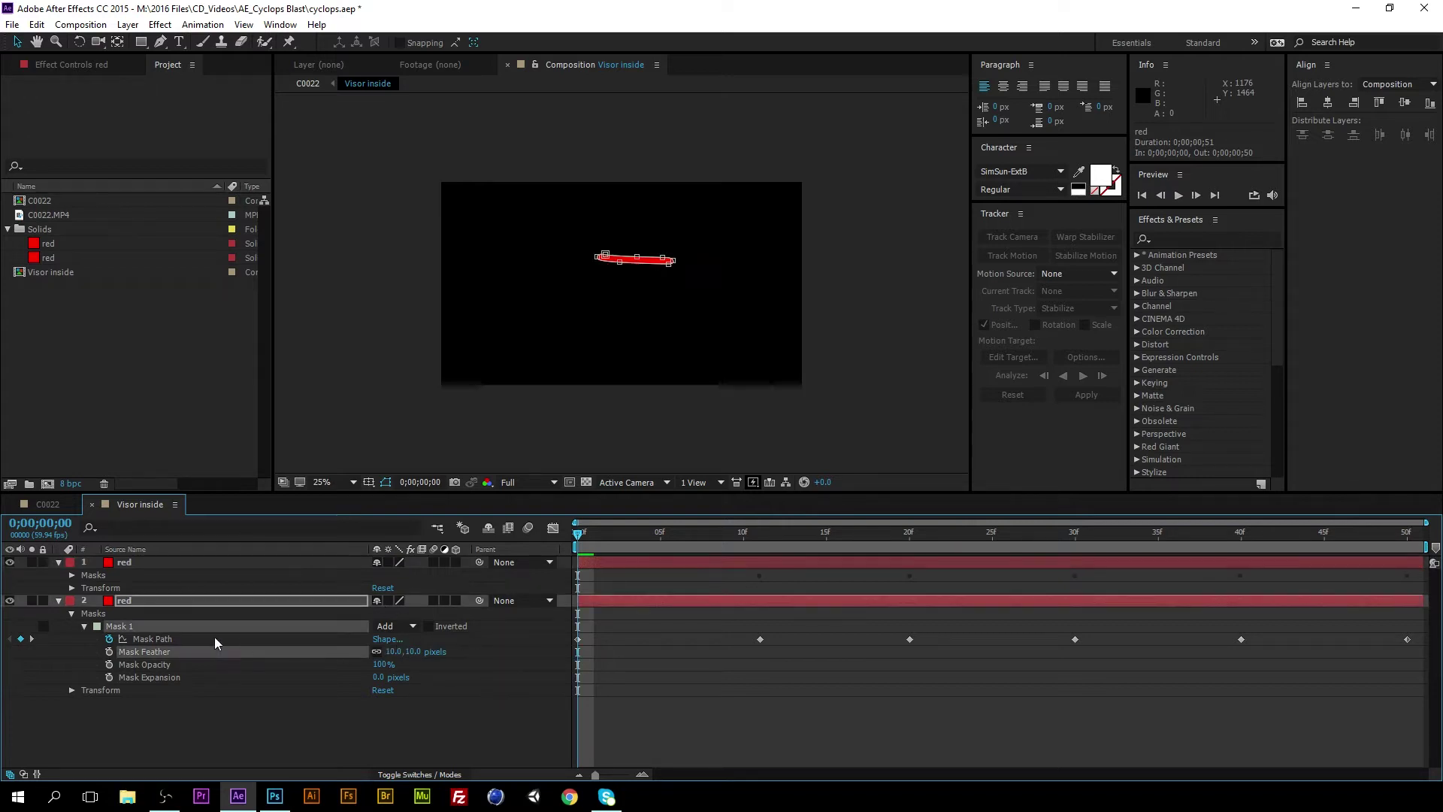
Set the top red layer's mask feather to 20 pixels and preview both layers.
left_click(119, 565)
left_click(71, 575)
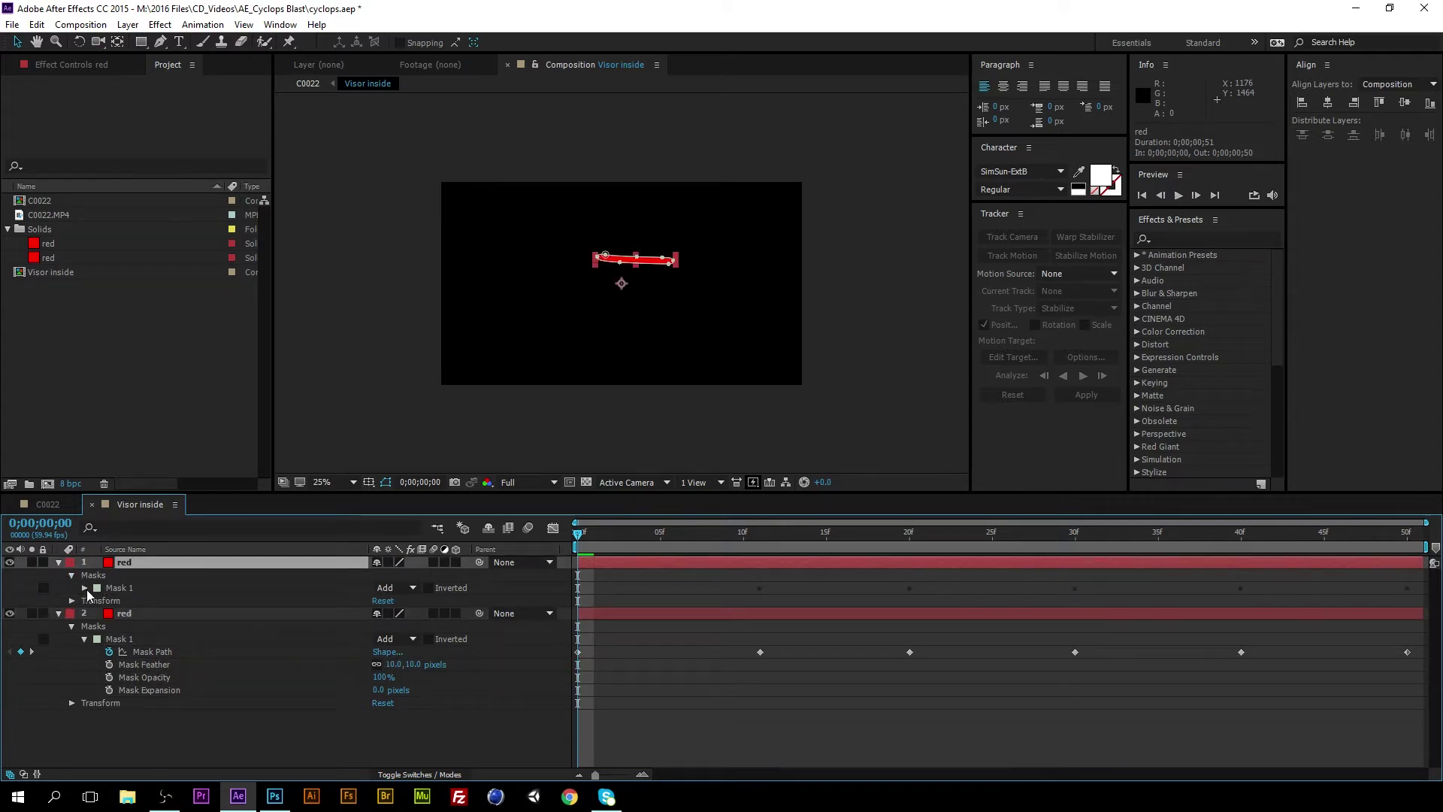
left_click(85, 587)
left_click(388, 613)
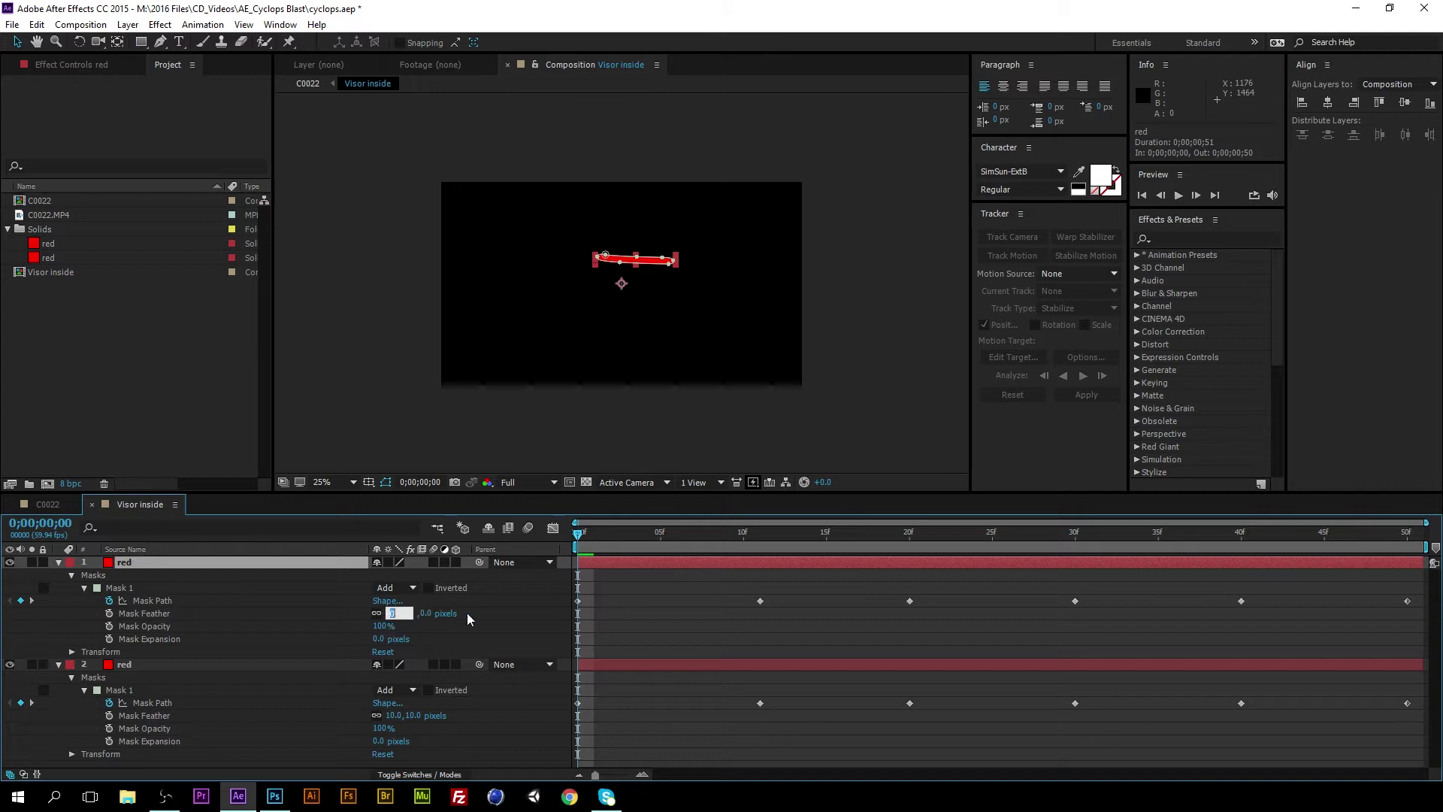
type("20")
key("Return")
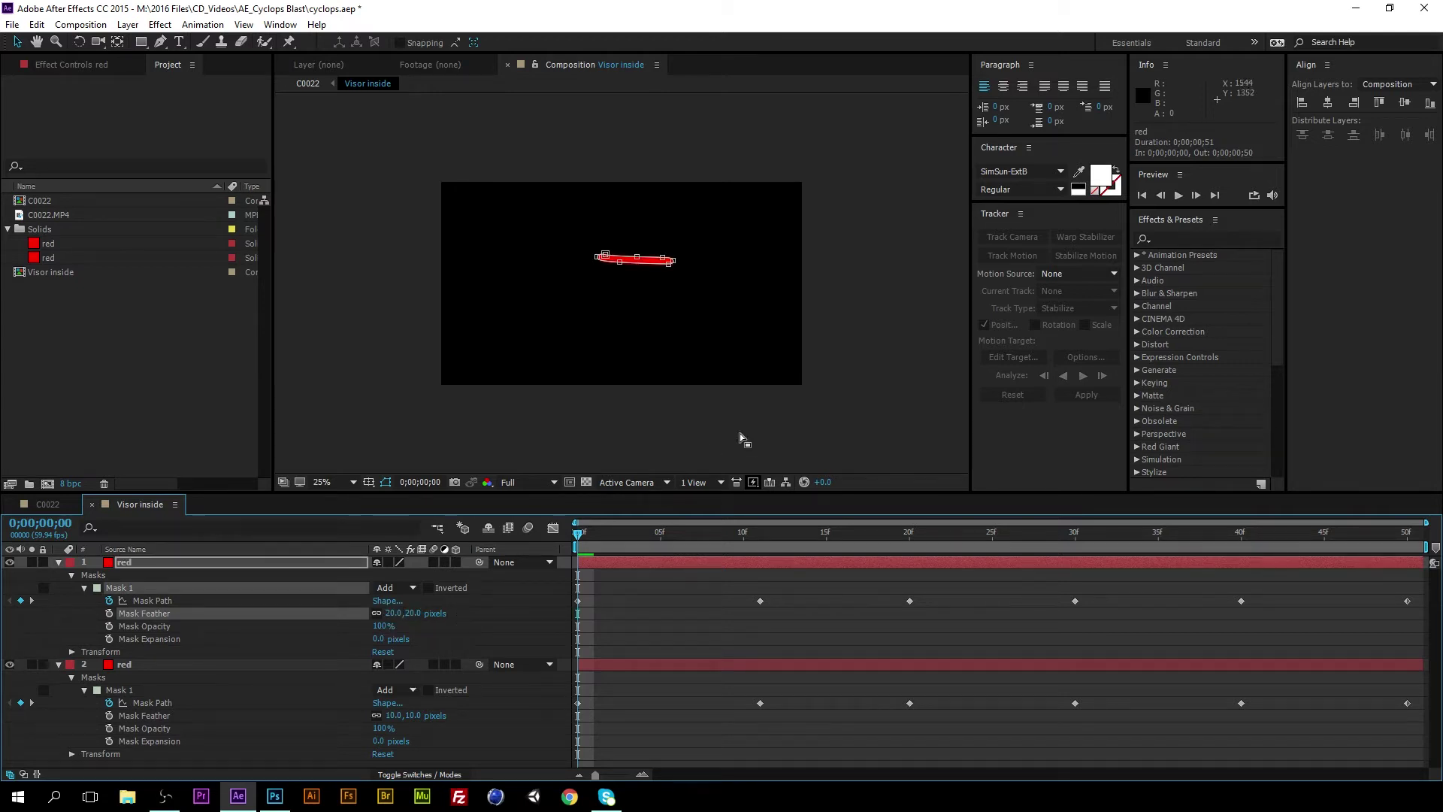
left_click(855, 408)
key("space")
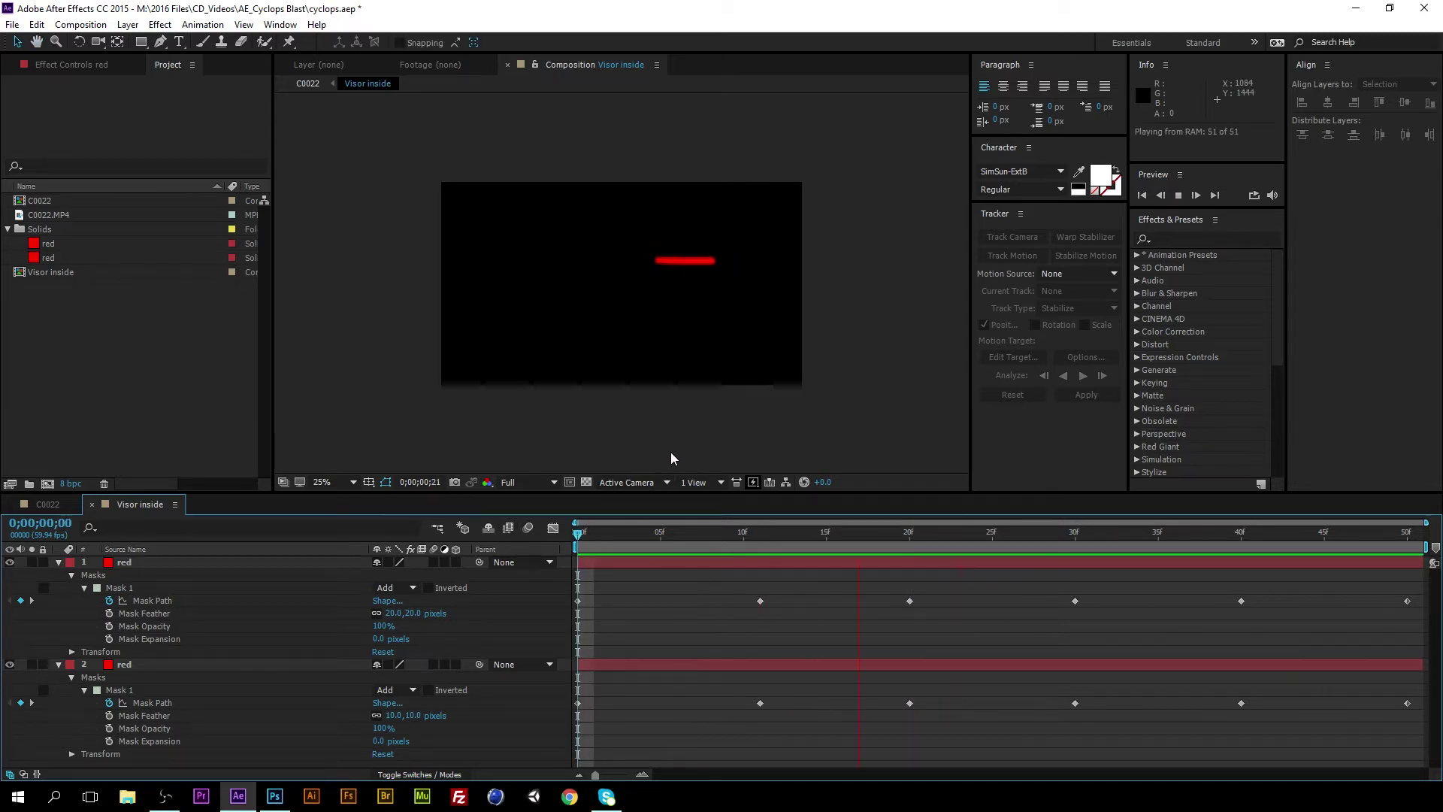
key("space")
Duplicate the top layer again with a 30-pixel mask feather and preview the glow.
left_click(116, 564)
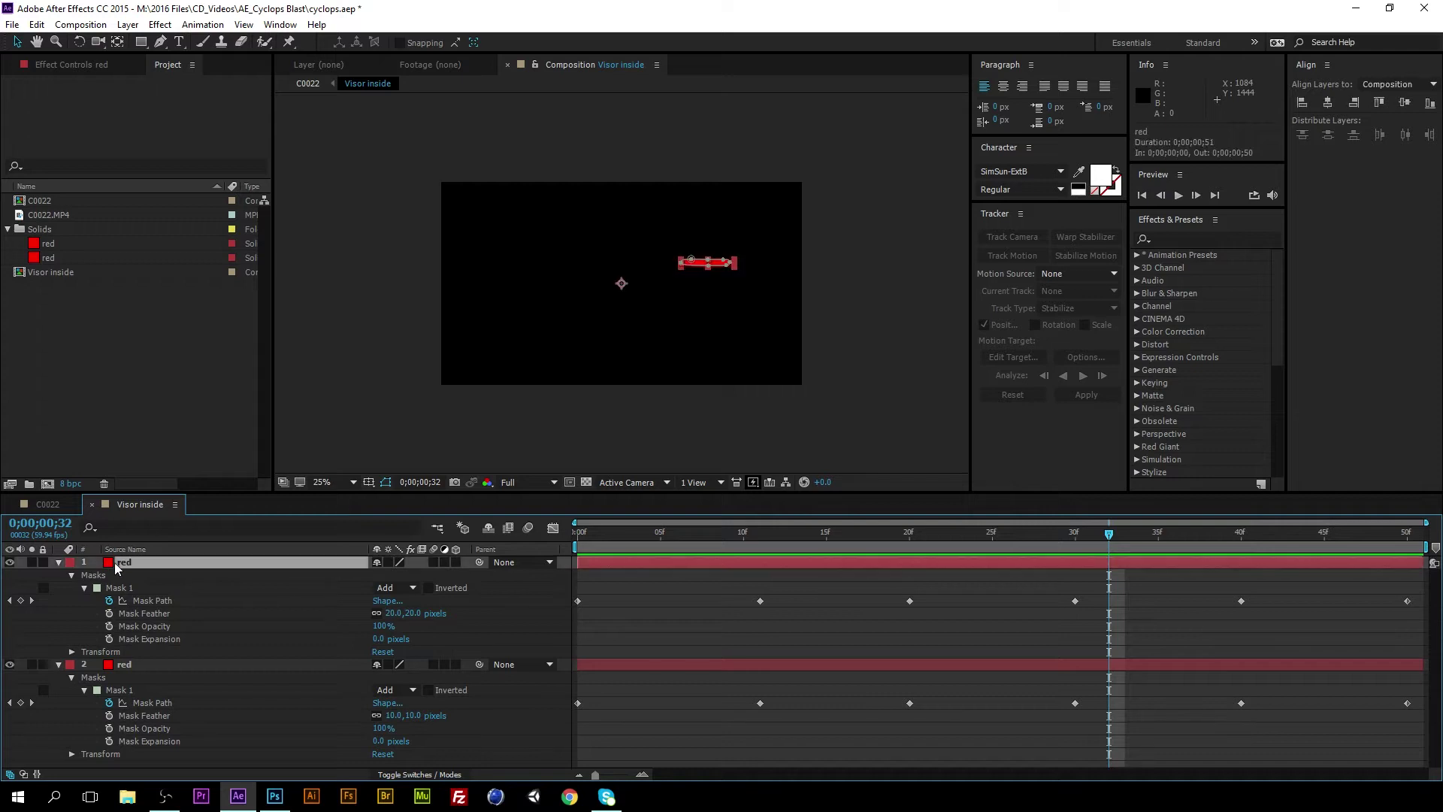
key("ctrl+d")
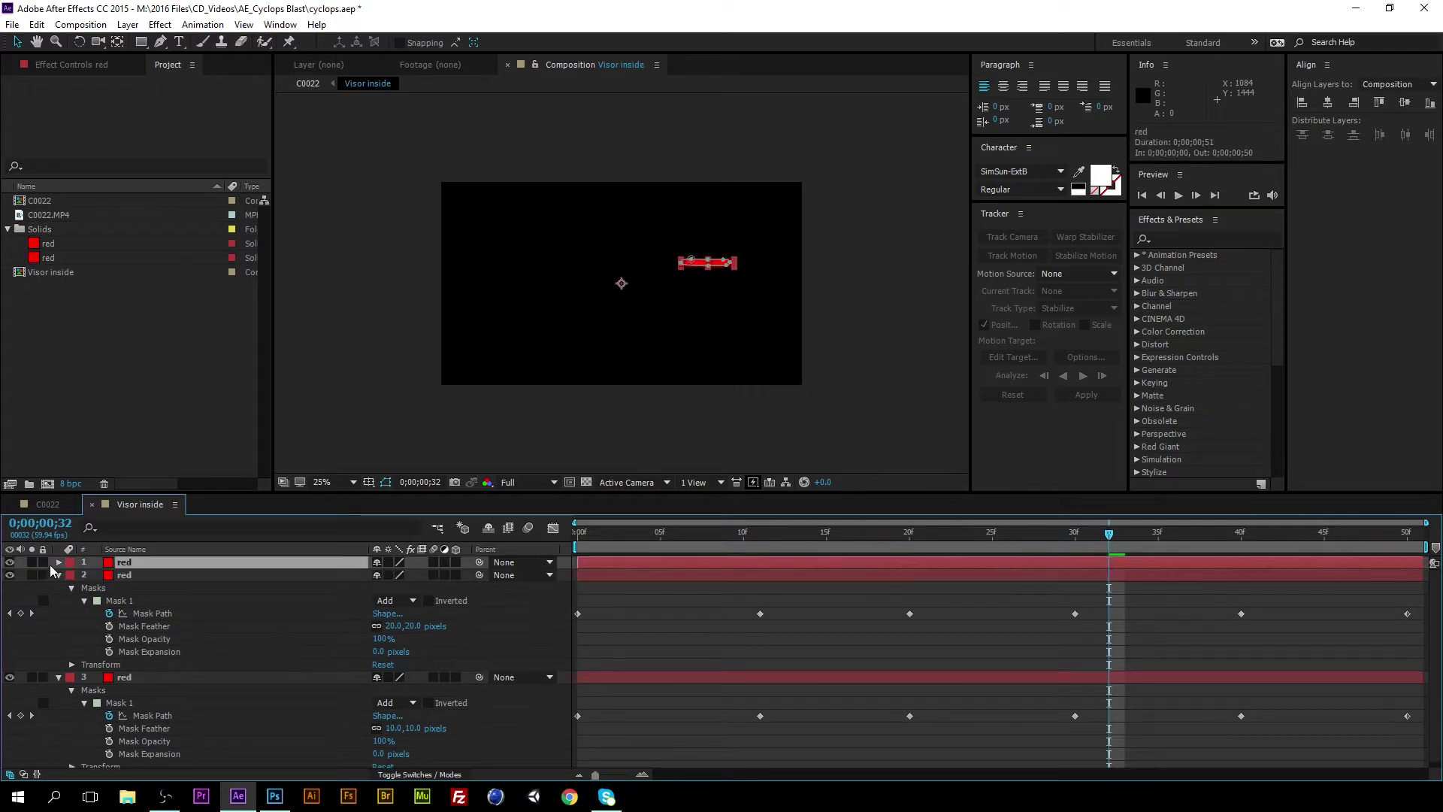
left_click(71, 575)
left_click(75, 579)
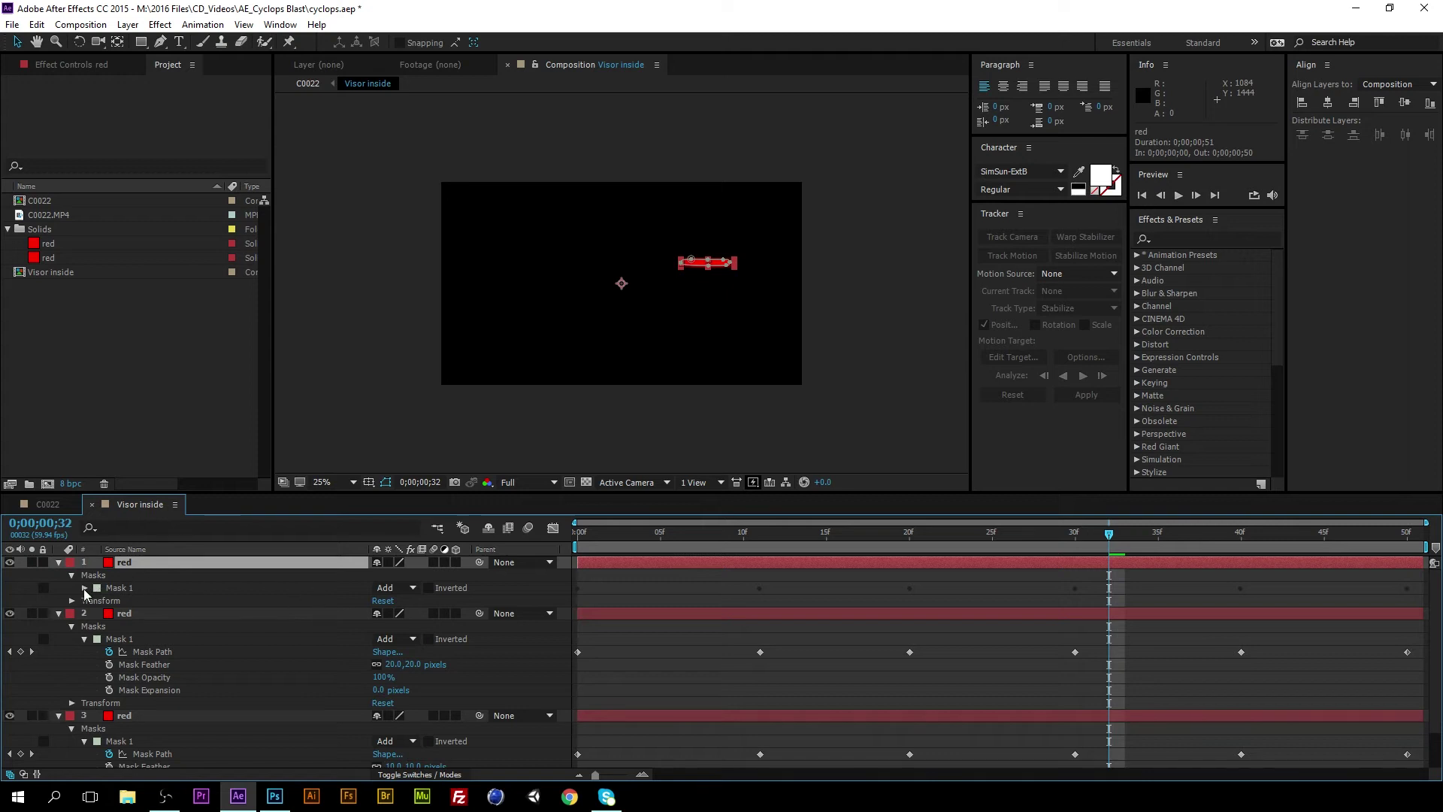
left_click(85, 587)
left_click(389, 613)
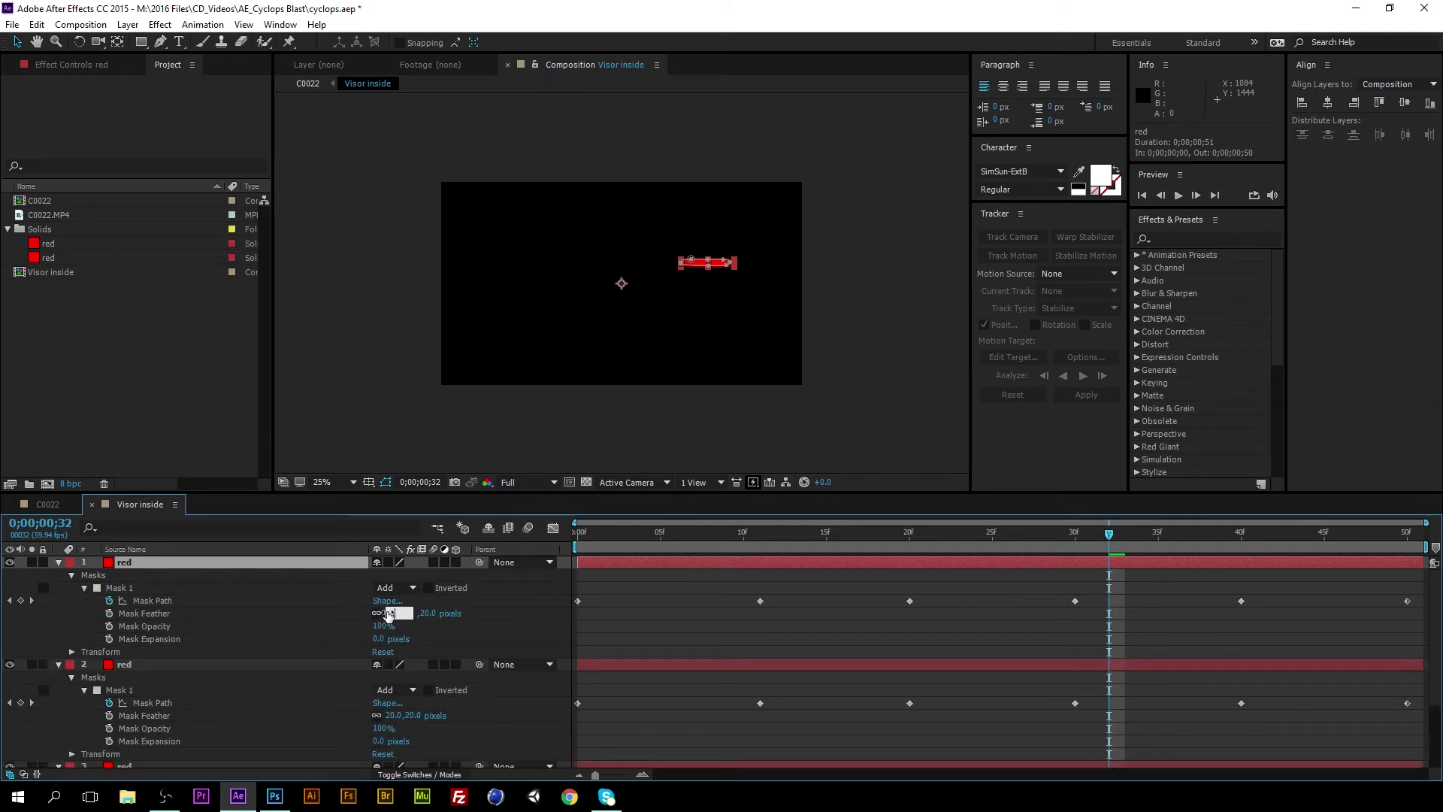
type("30")
key("Return")
left_click(865, 378)
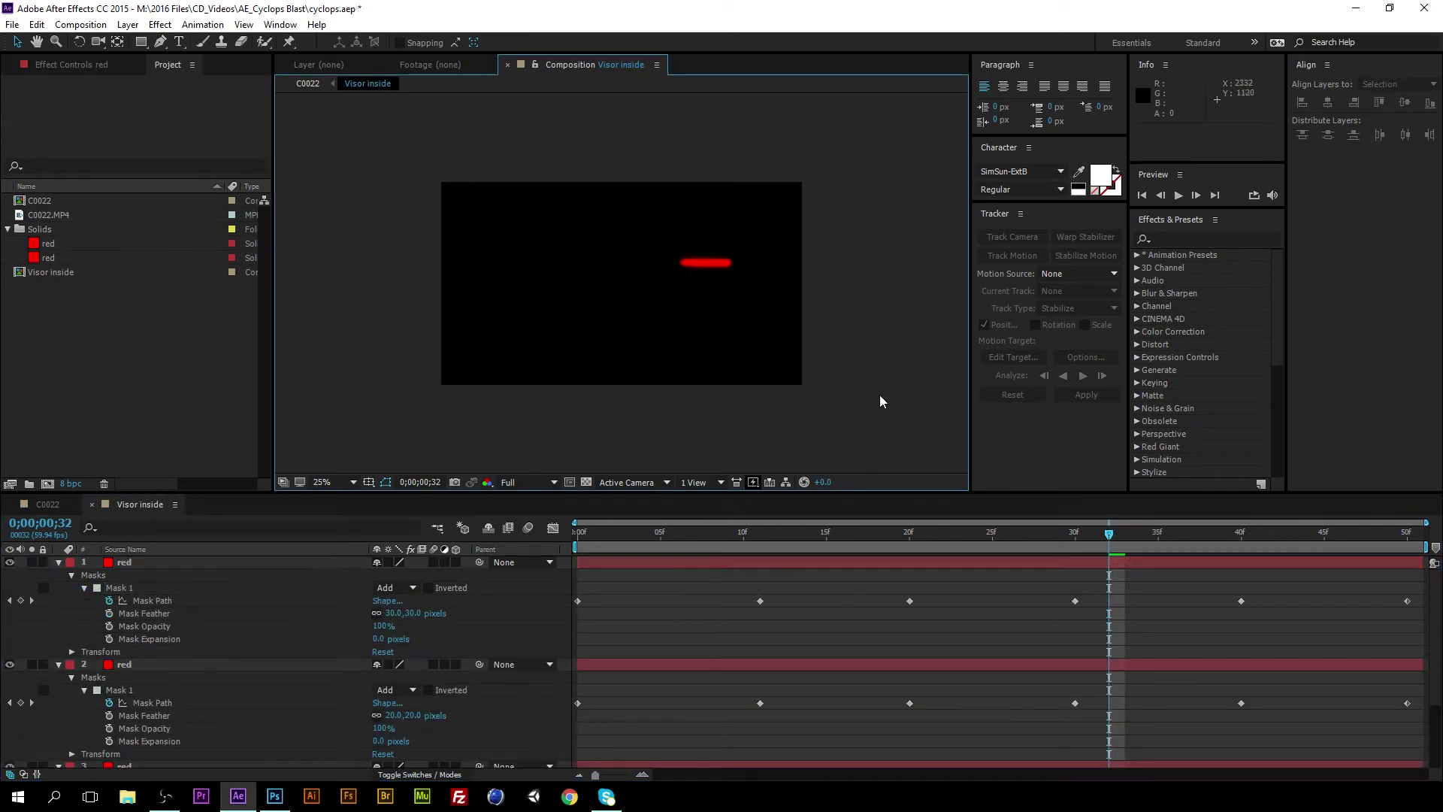
key("space")
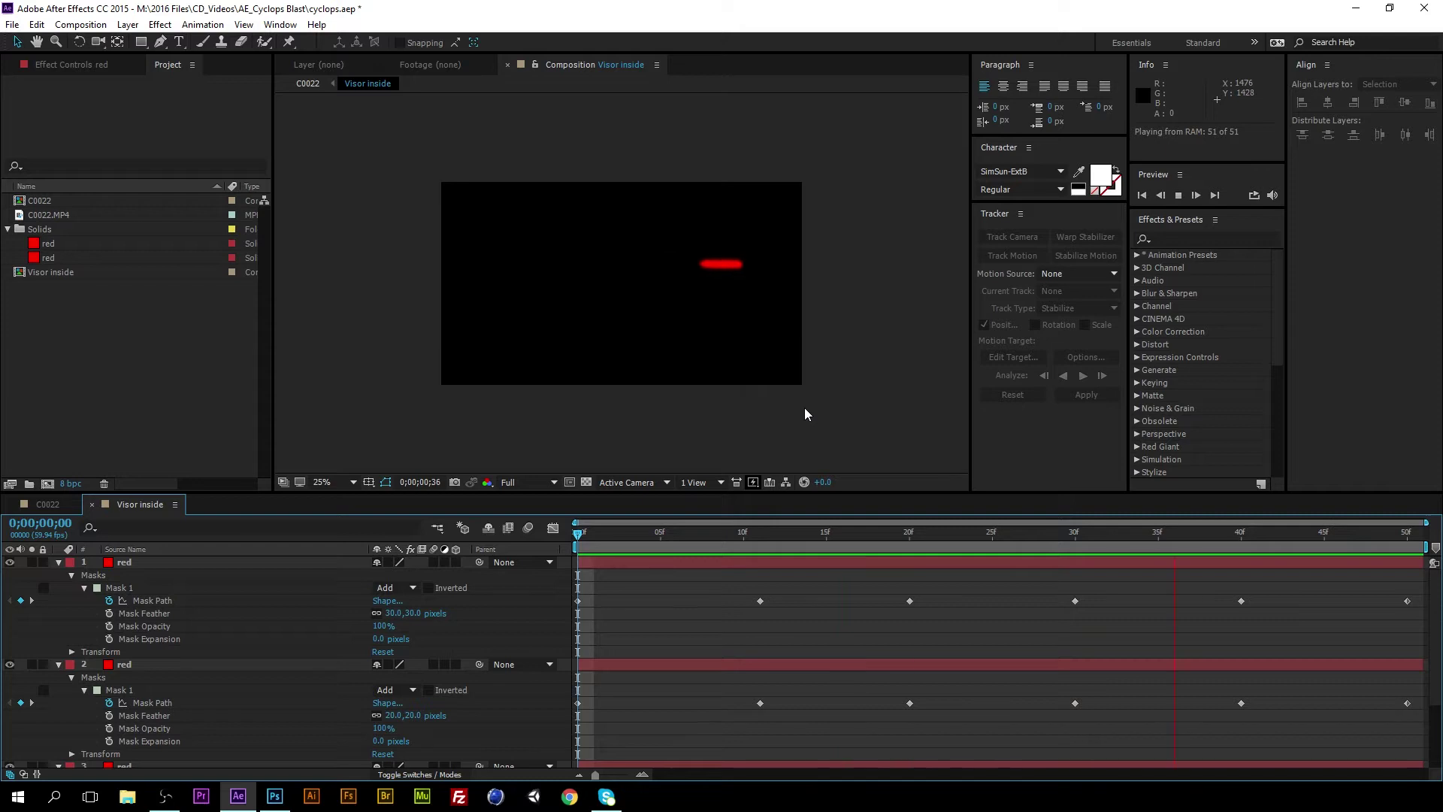
key("space")
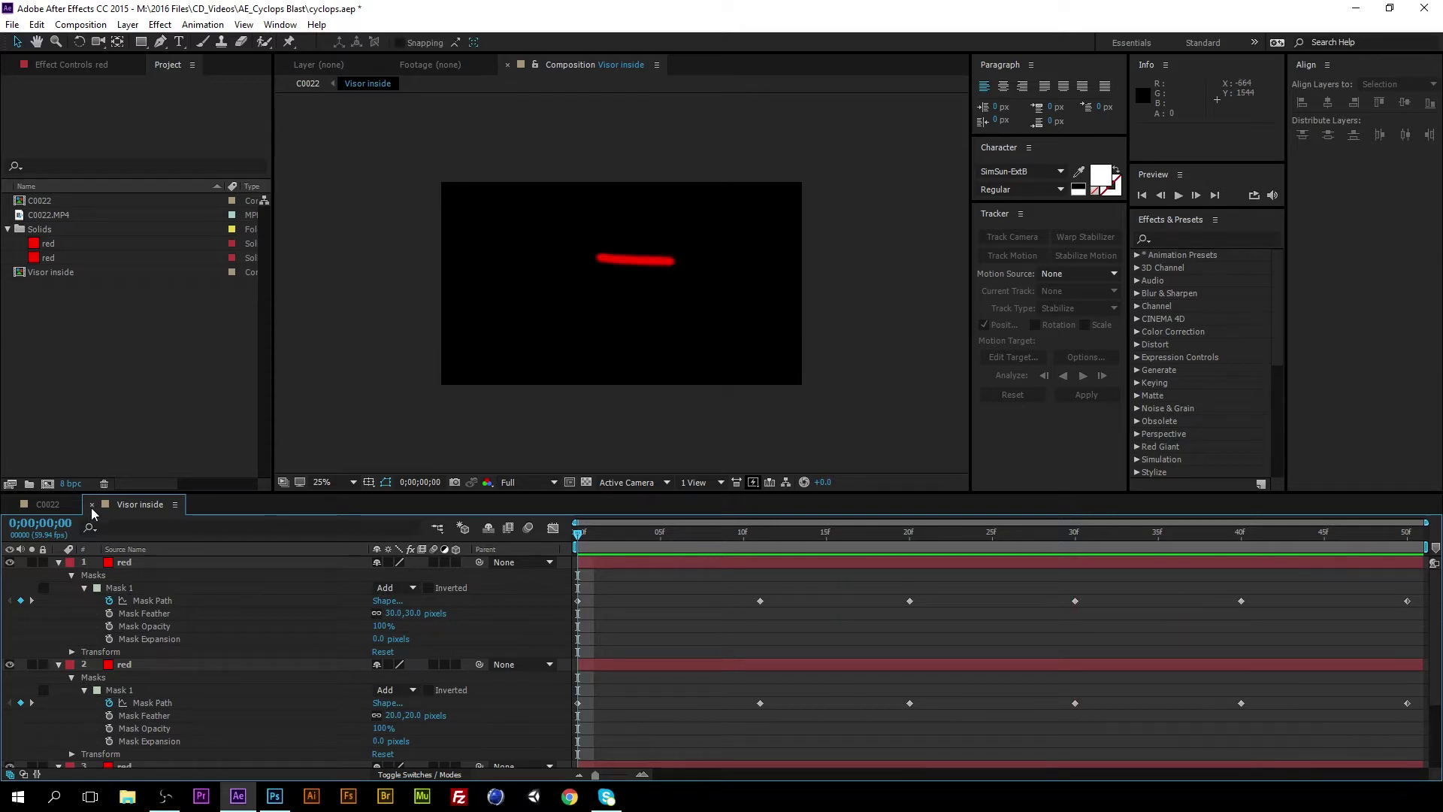
Return to the C0022 composition and preview the footage, ending on the first frame.
left_click(91, 505)
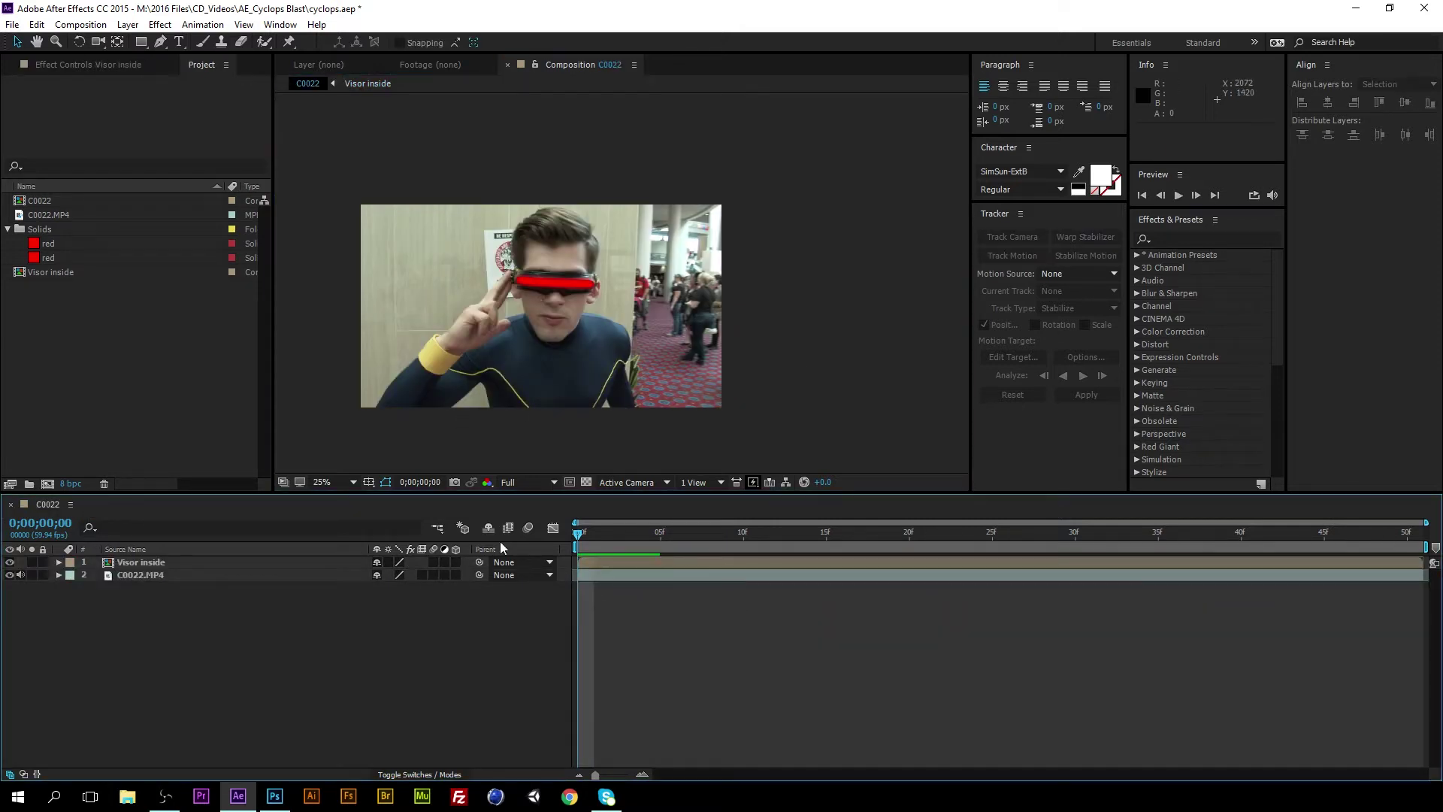
key("space")
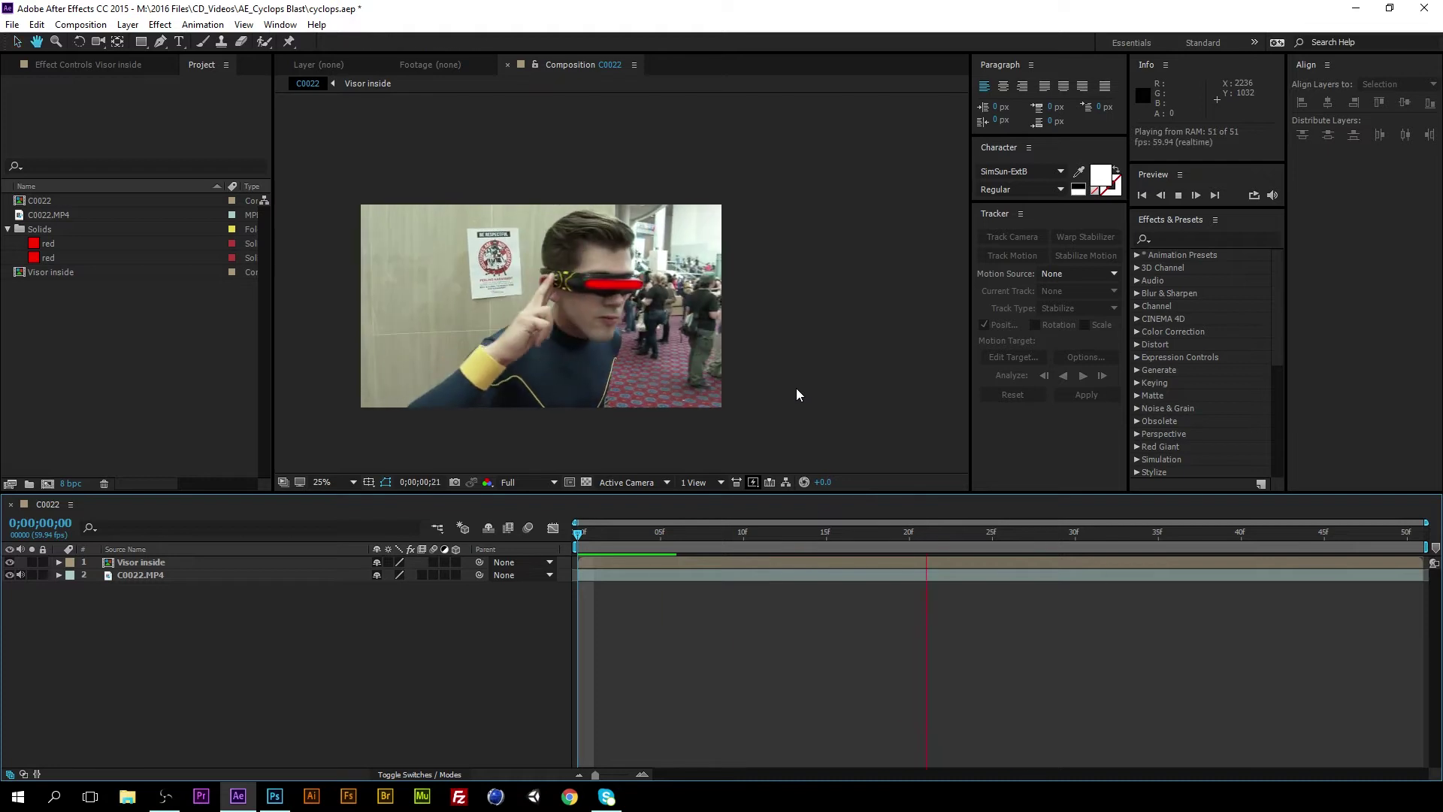
key("space")
left_click_drag(722, 533, 578, 551)
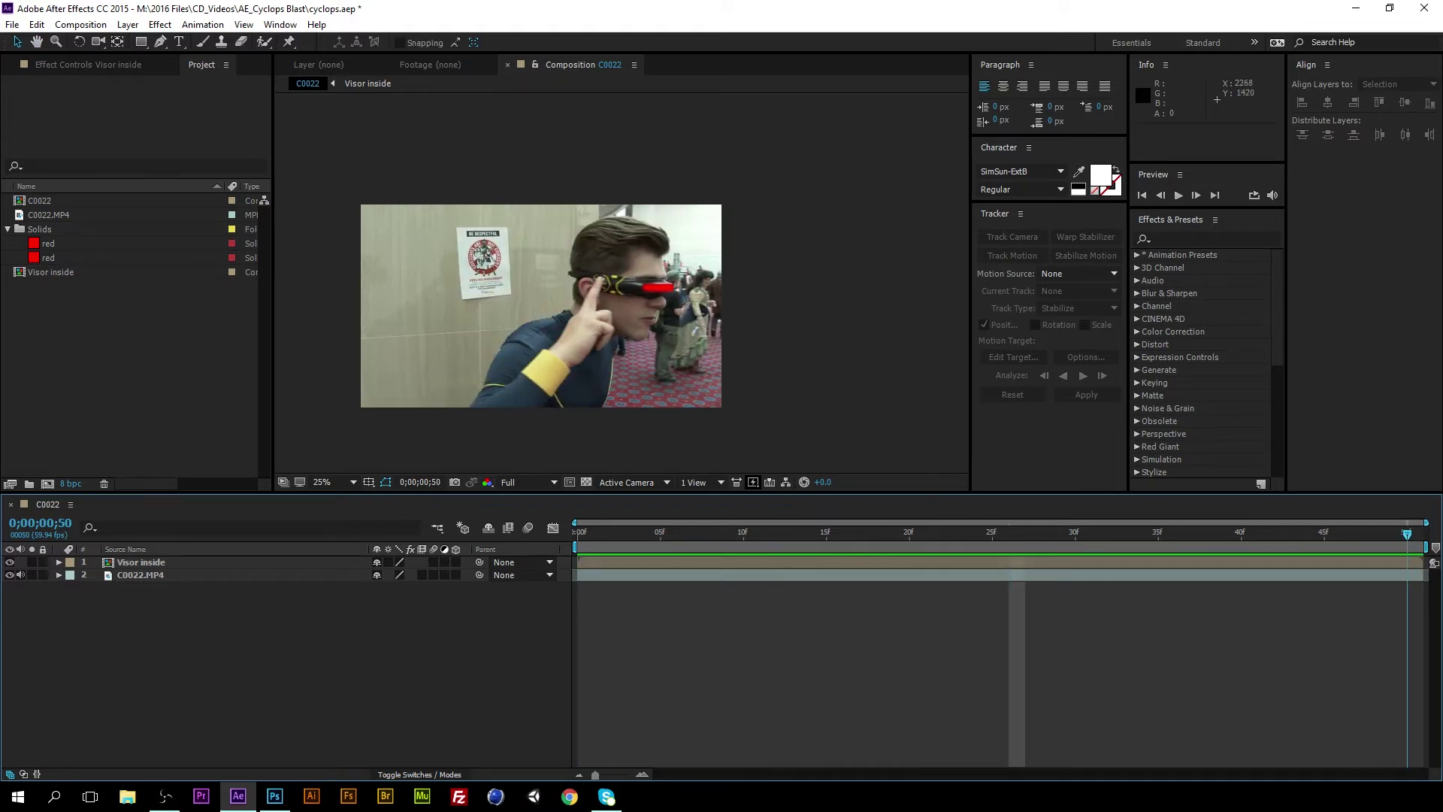
Hide the Visor inside layer and drag the red solid into C0022.
key("g")
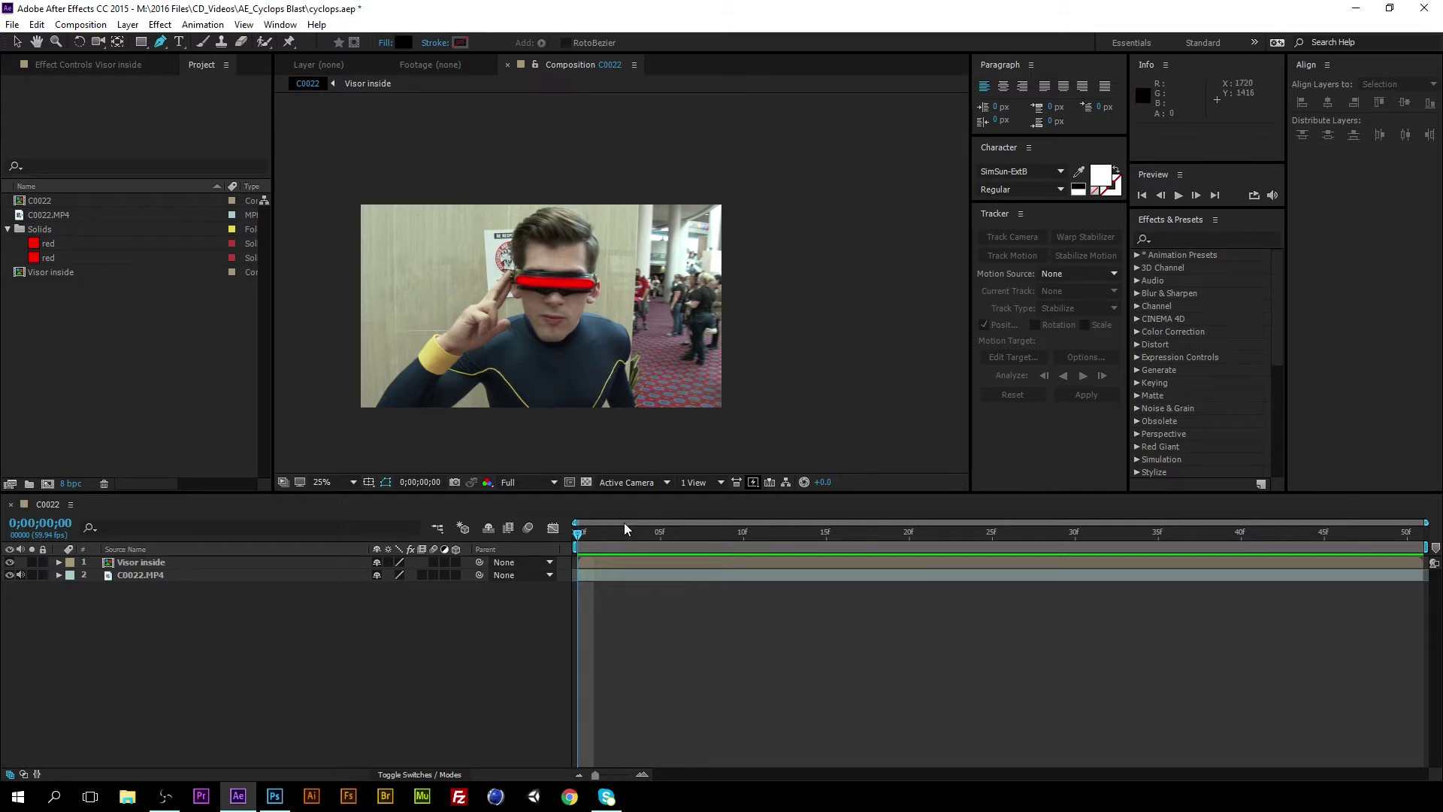
mouse_move(583, 538)
left_mouse_down()
mouse_move(898, 547)
mouse_move(578, 547)
left_mouse_up()
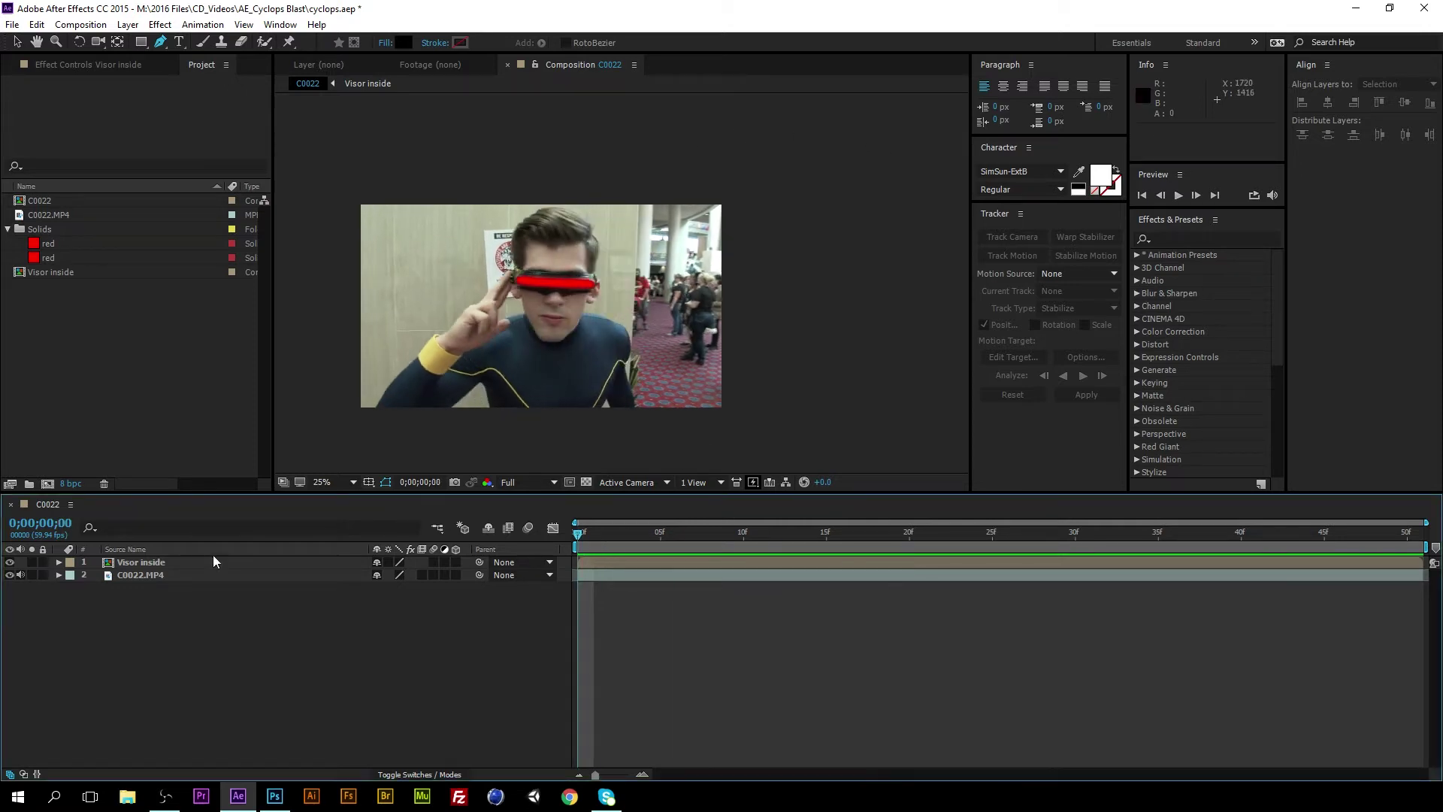
left_click(11, 563)
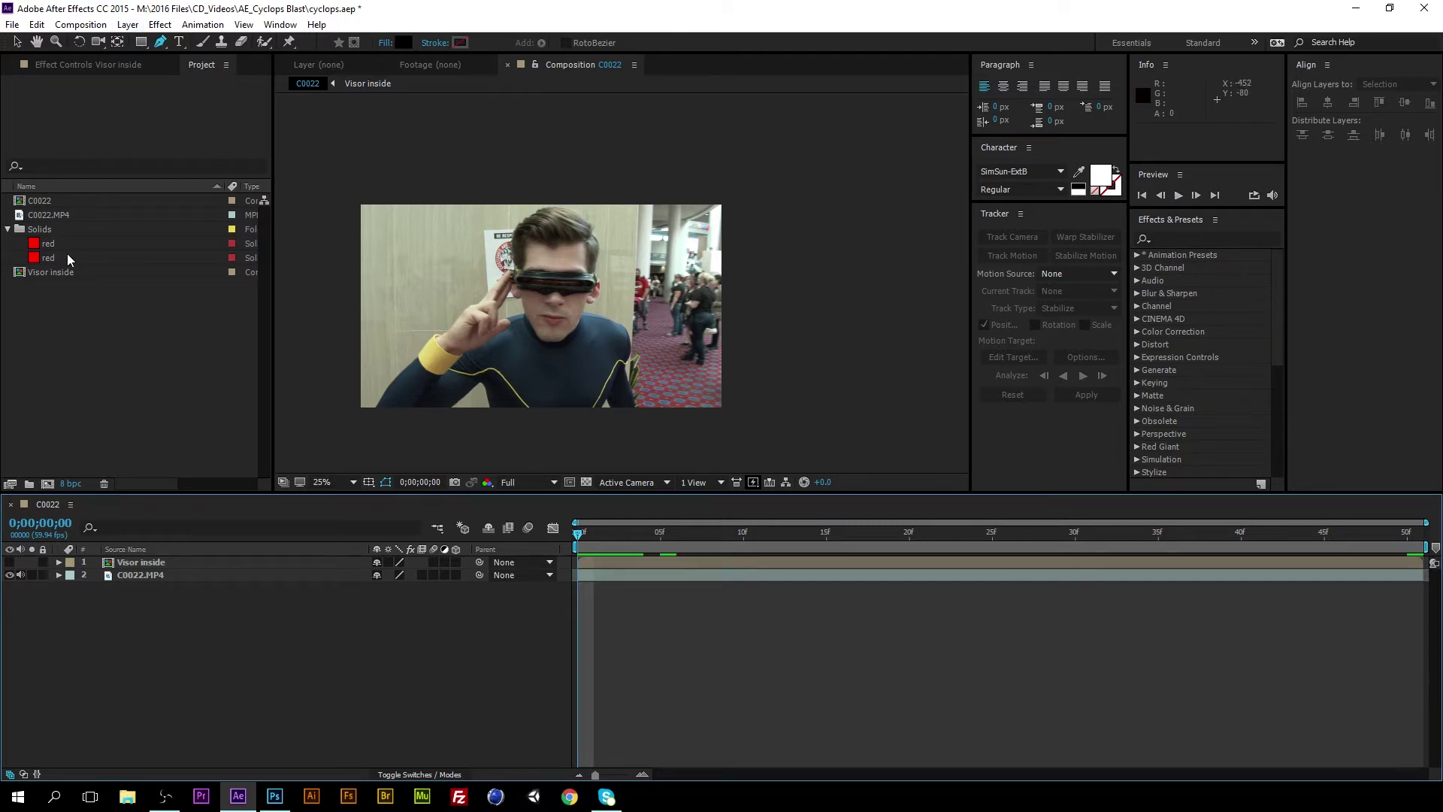
left_click_drag(66, 254, 541, 309)
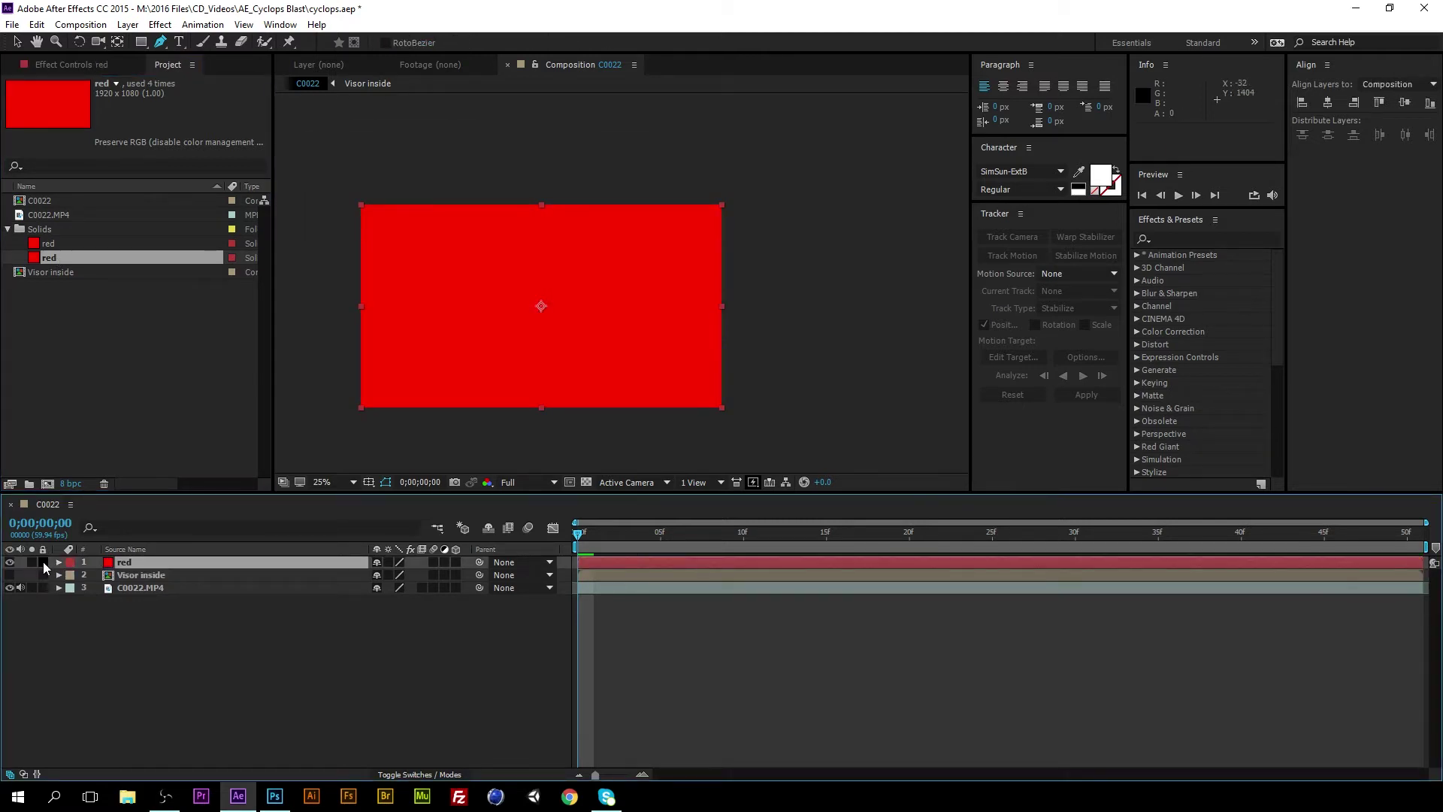
Hide the red solid and place beam mask points from the visor to wide lower corners.
left_click(9, 562)
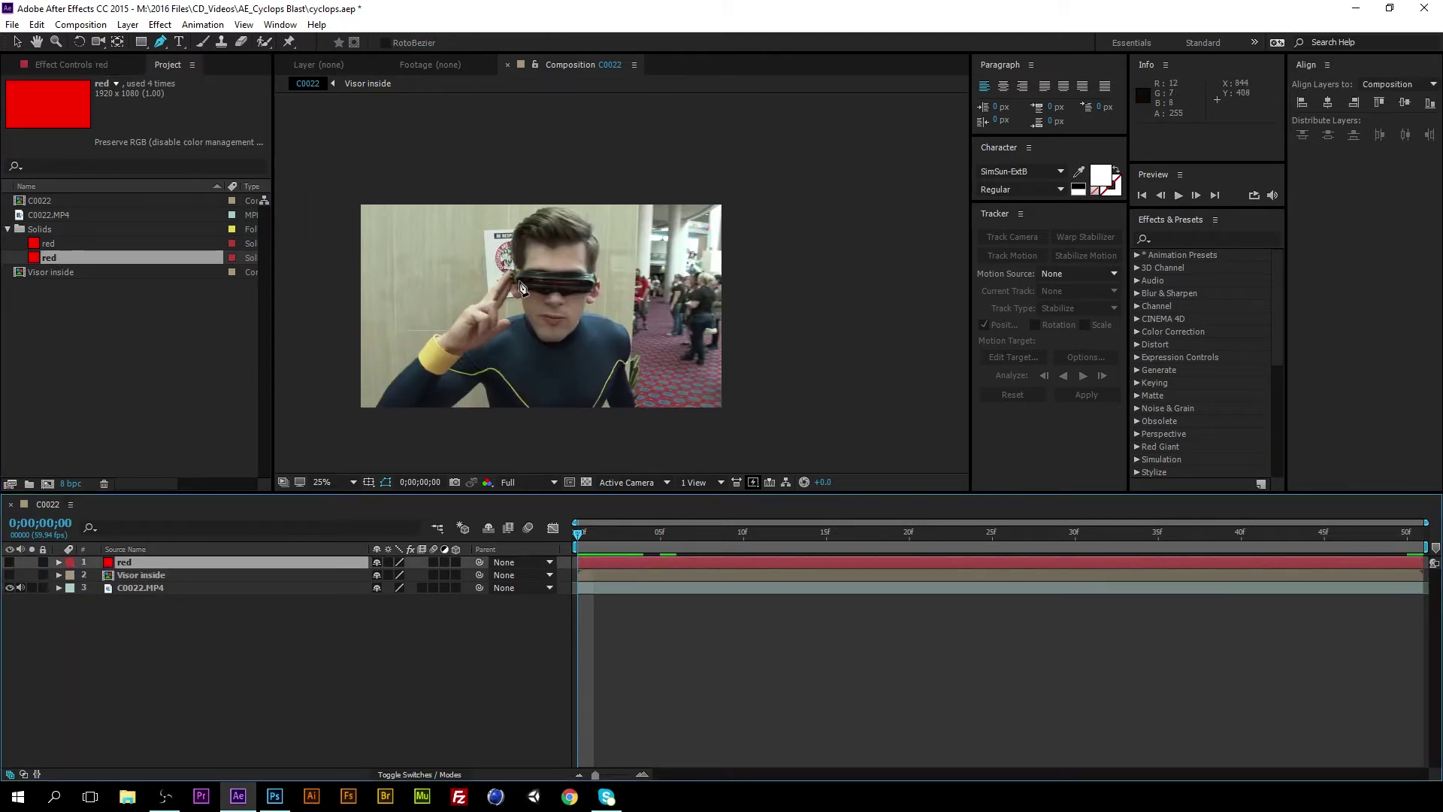
left_click(518, 280)
left_click(337, 406)
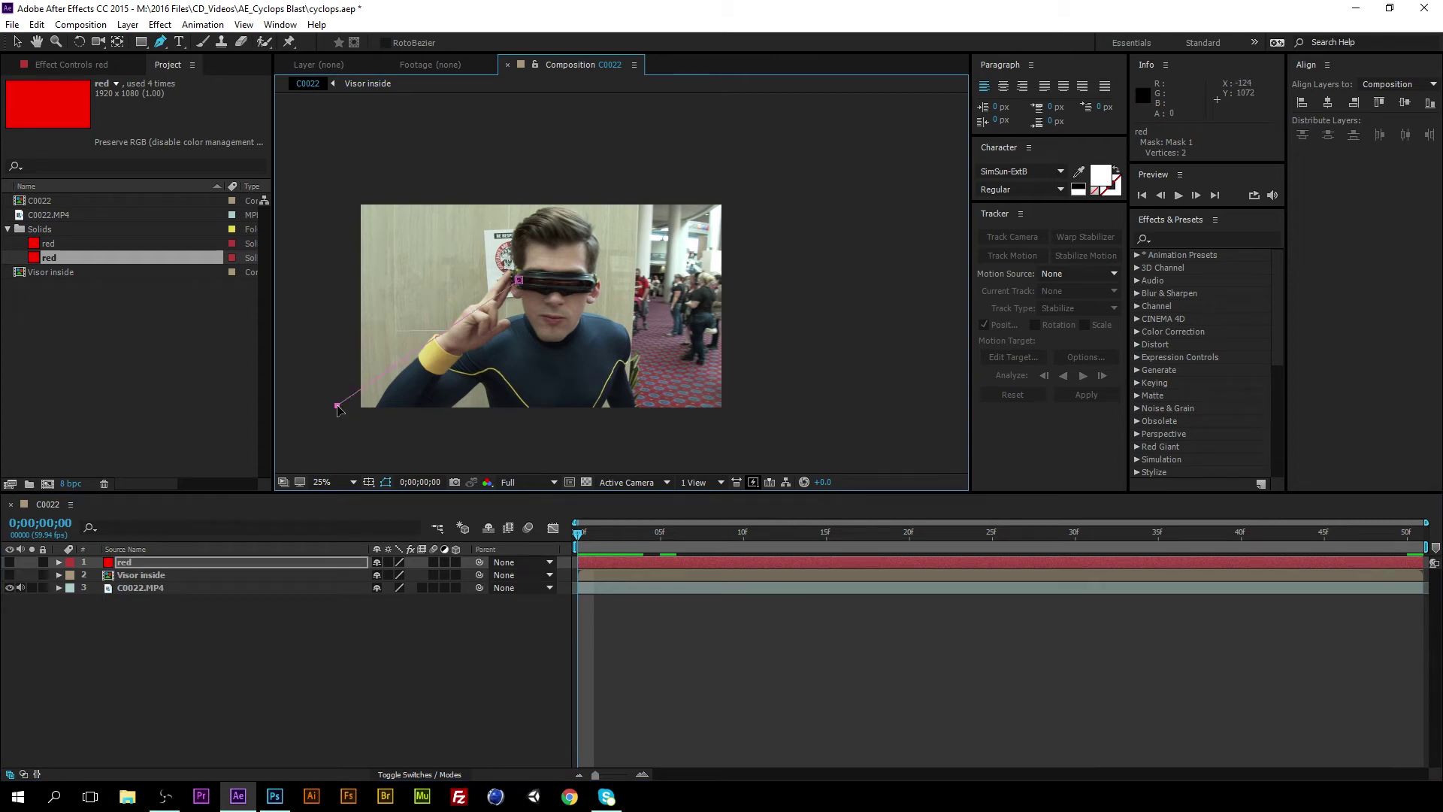
left_click(712, 426)
left_click(16, 41)
left_click(337, 407)
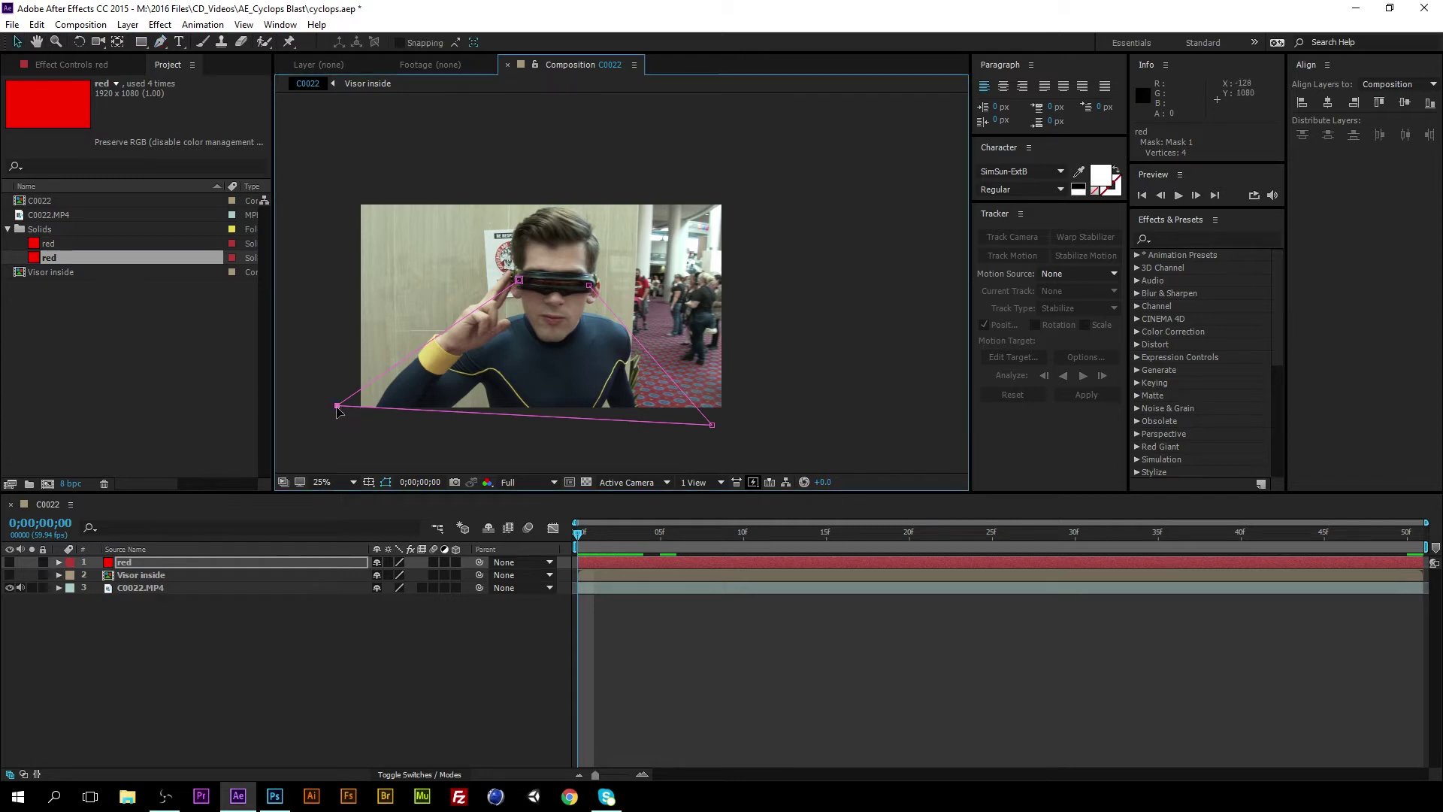
left_click_drag(337, 407, 299, 435)
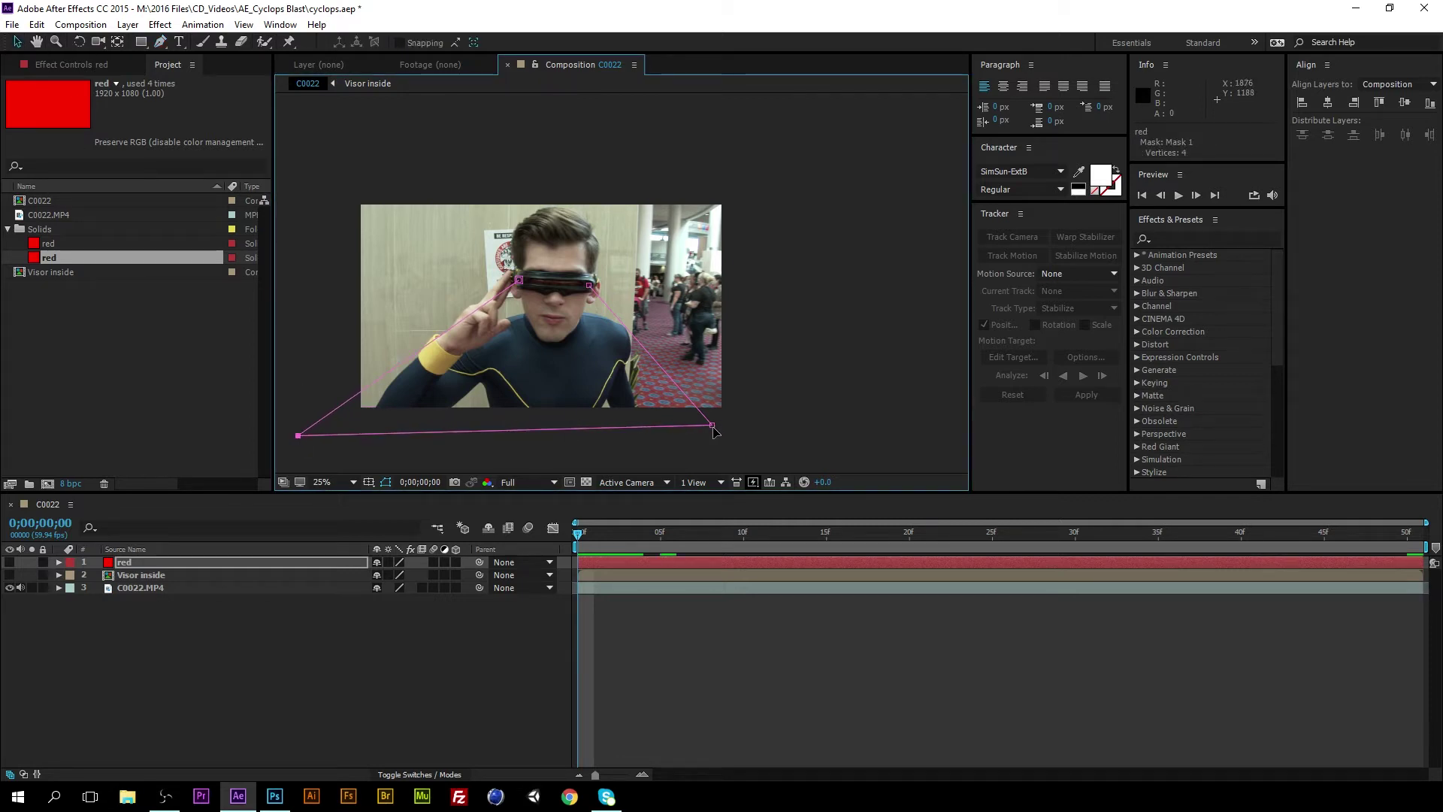
left_click_drag(712, 425, 754, 460)
mouse_move(293, 443)
left_mouse_down()
mouse_move(279, 458)
mouse_move(297, 443)
left_mouse_up()
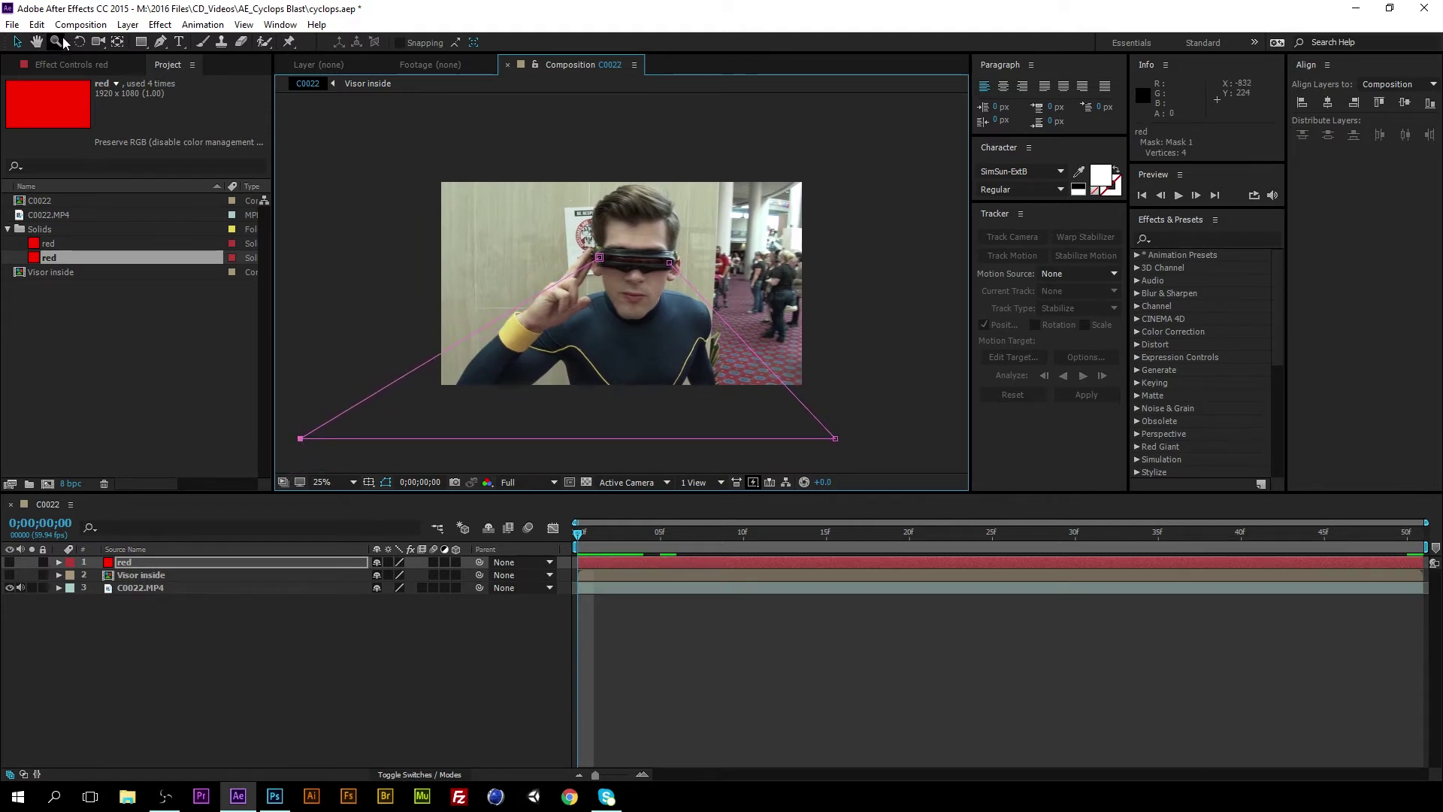
Close the four-point beam mask at the visor and show the beam and glow layers.
left_click(161, 41)
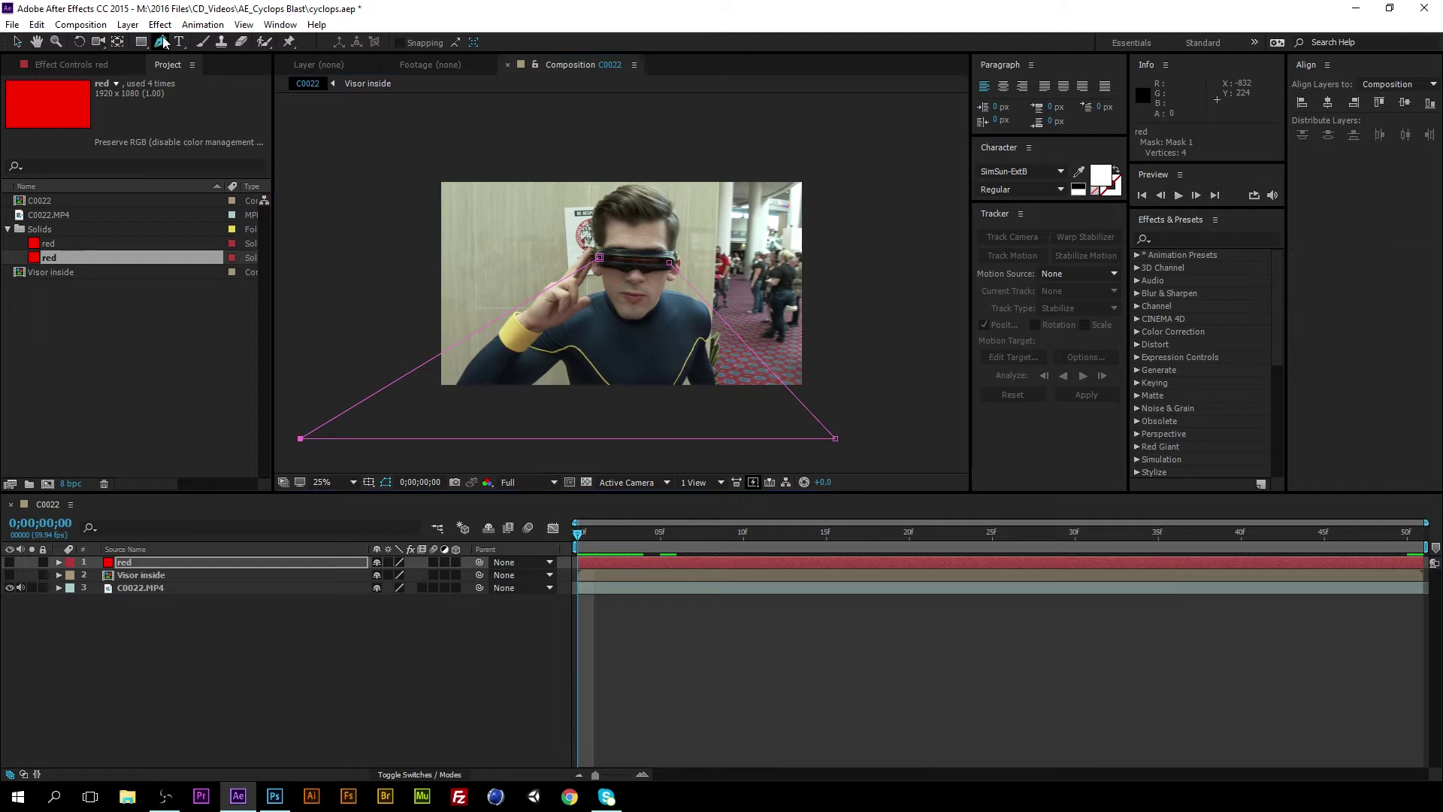
left_click(669, 262)
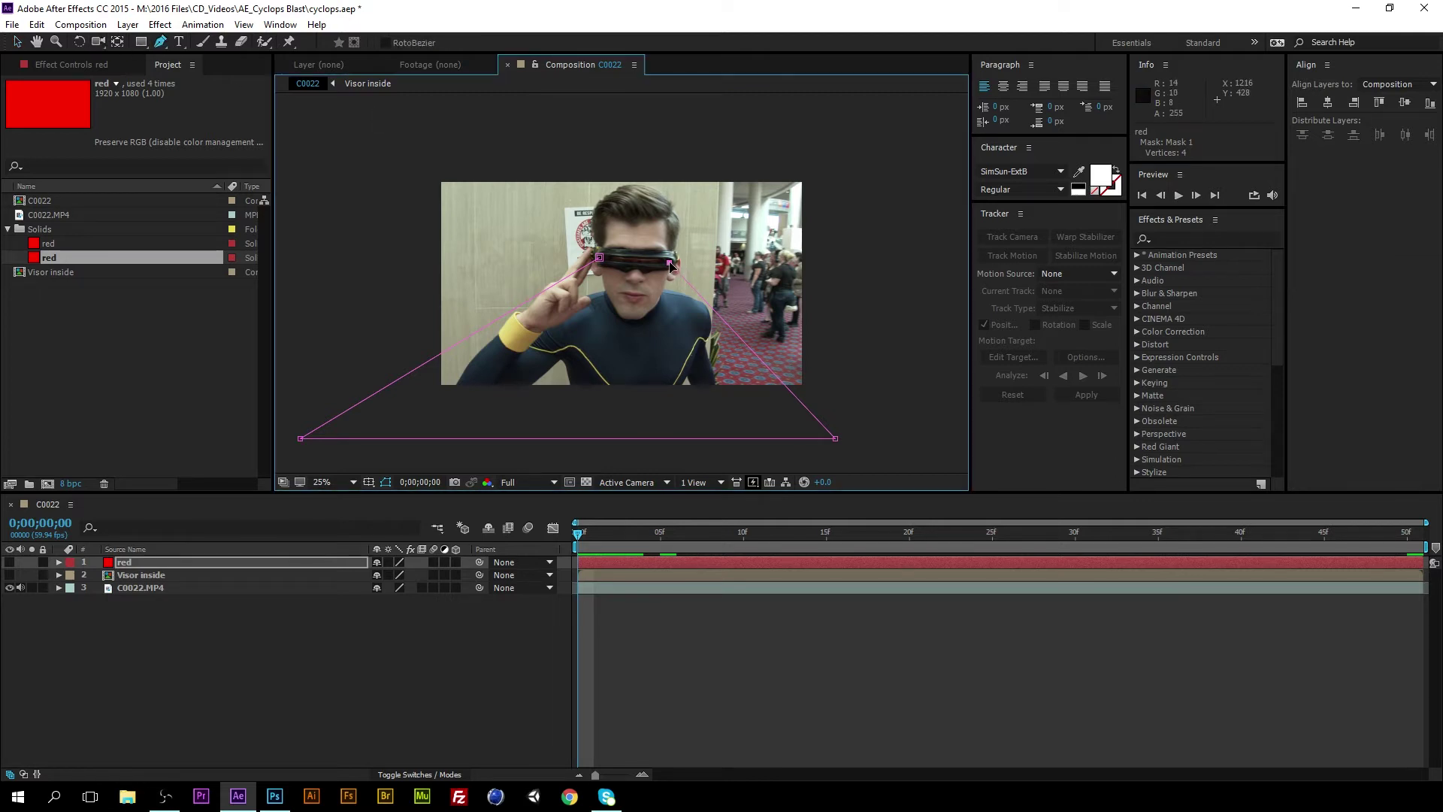
left_click(599, 258)
left_click(21, 570)
left_click_drag(9, 562, 9, 575)
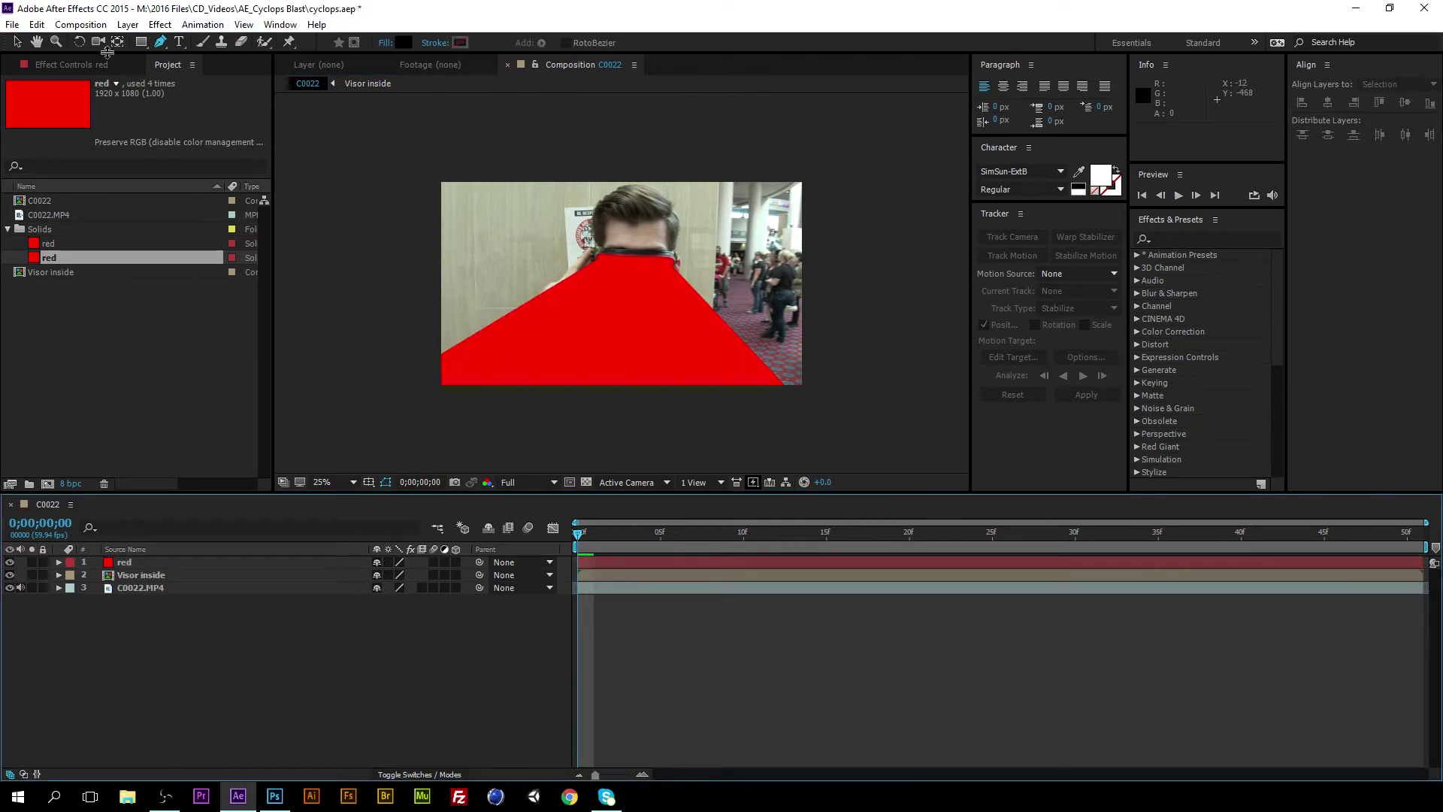
Hide the Visor inside and red beam layers, then expand the beam layer's Masks group.
left_click(18, 42)
scroll(570, 283, "up", 5)
scroll(570, 282, "down", 5)
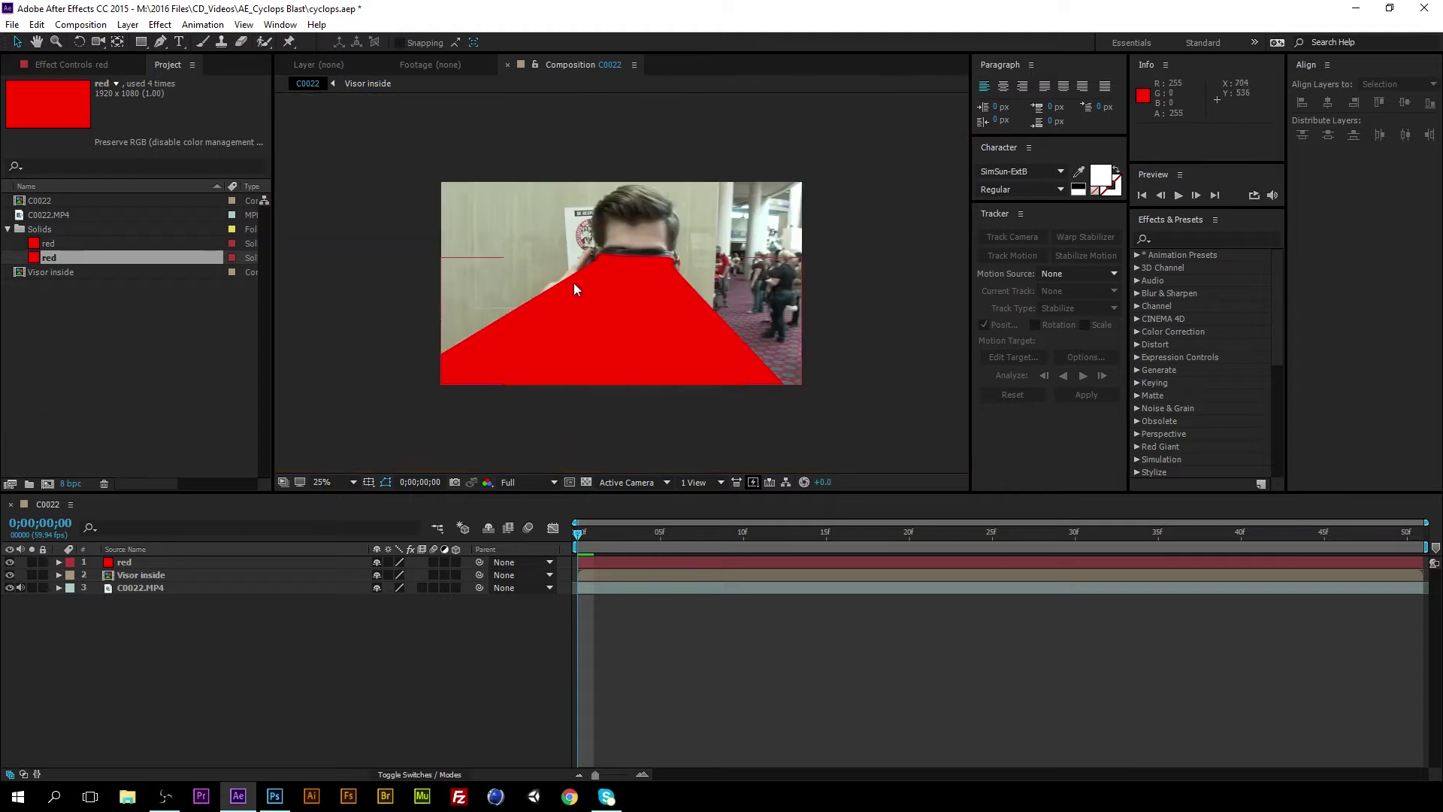
scroll(575, 282, "up", 3)
scroll(576, 284, "down", 3)
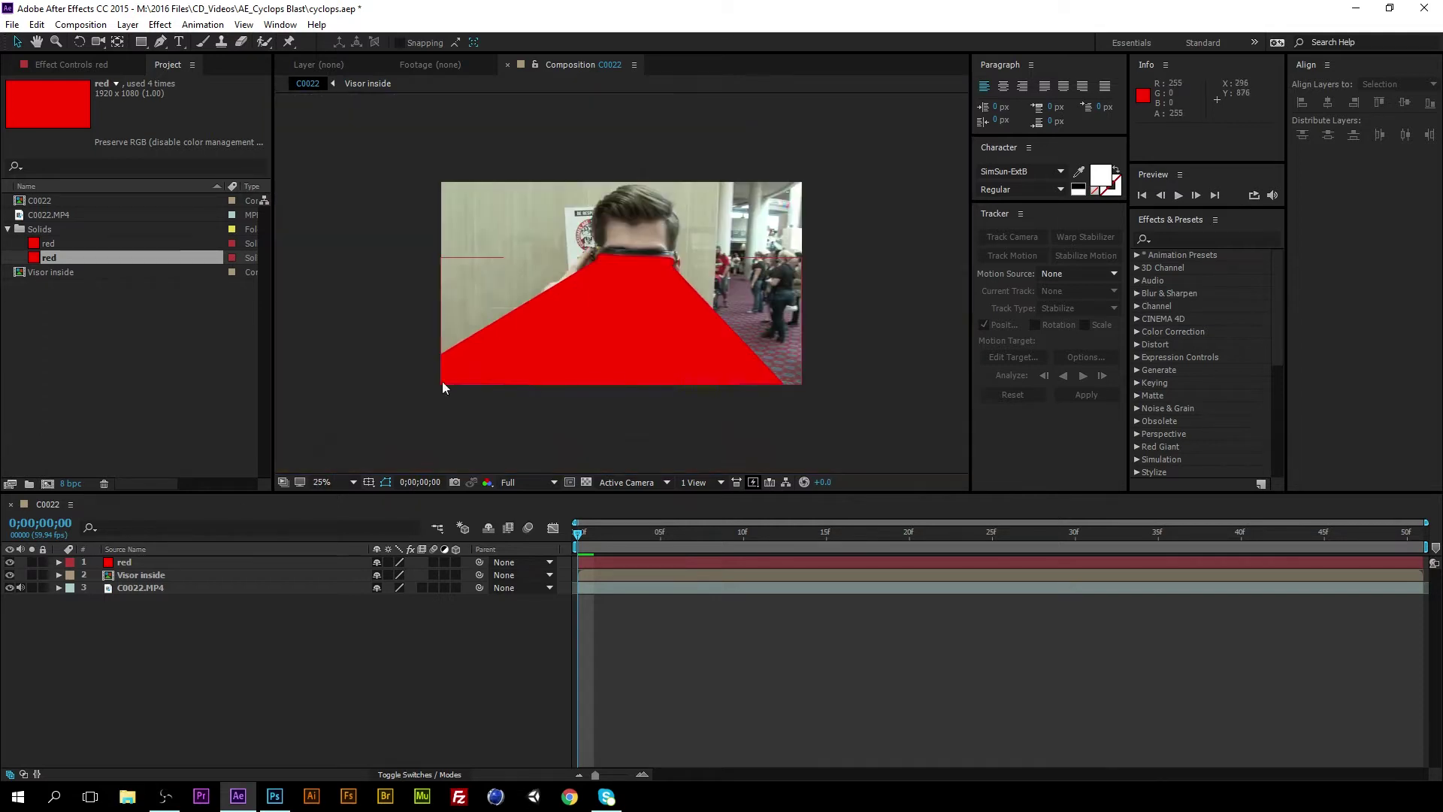
left_click(10, 575)
left_click(145, 561)
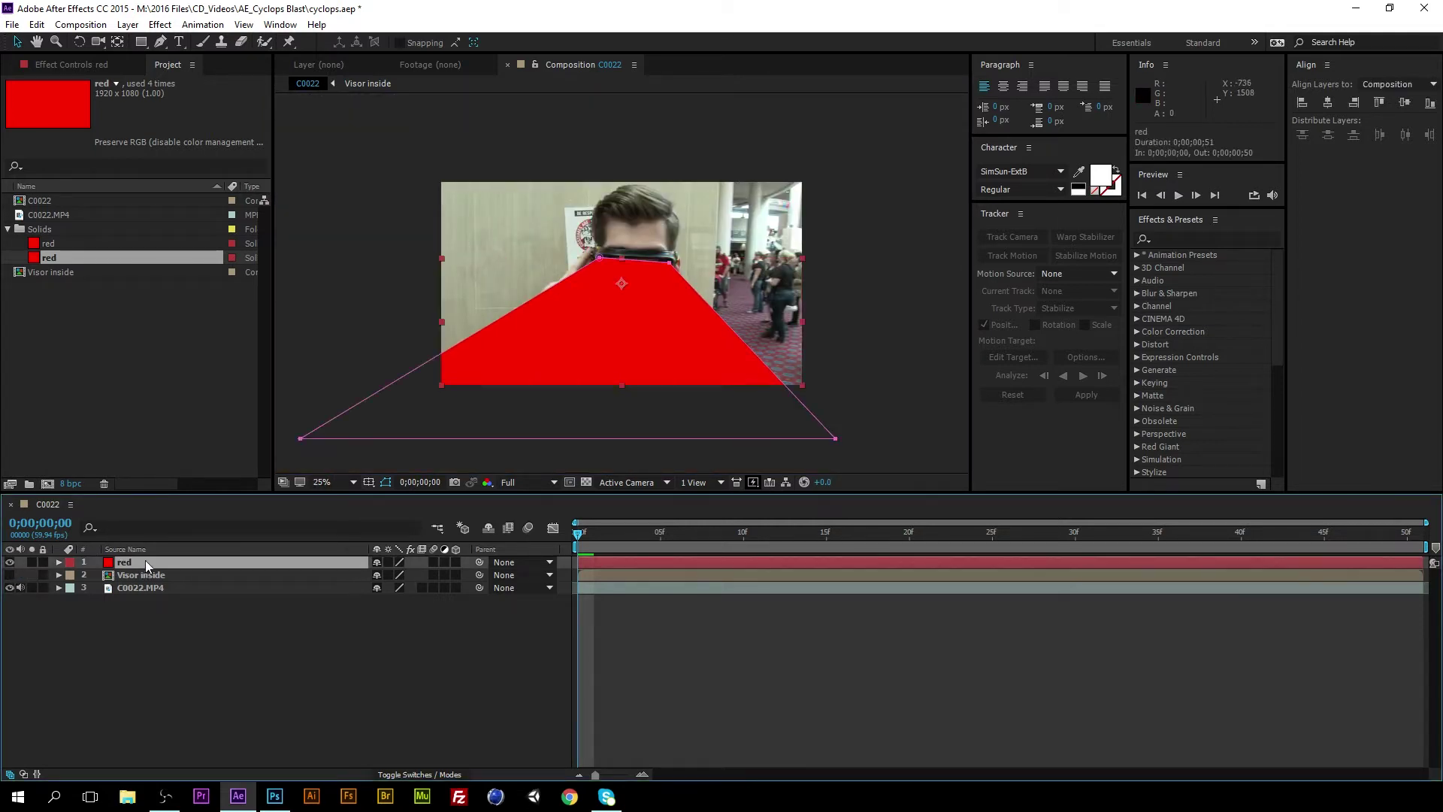
left_click(10, 562)
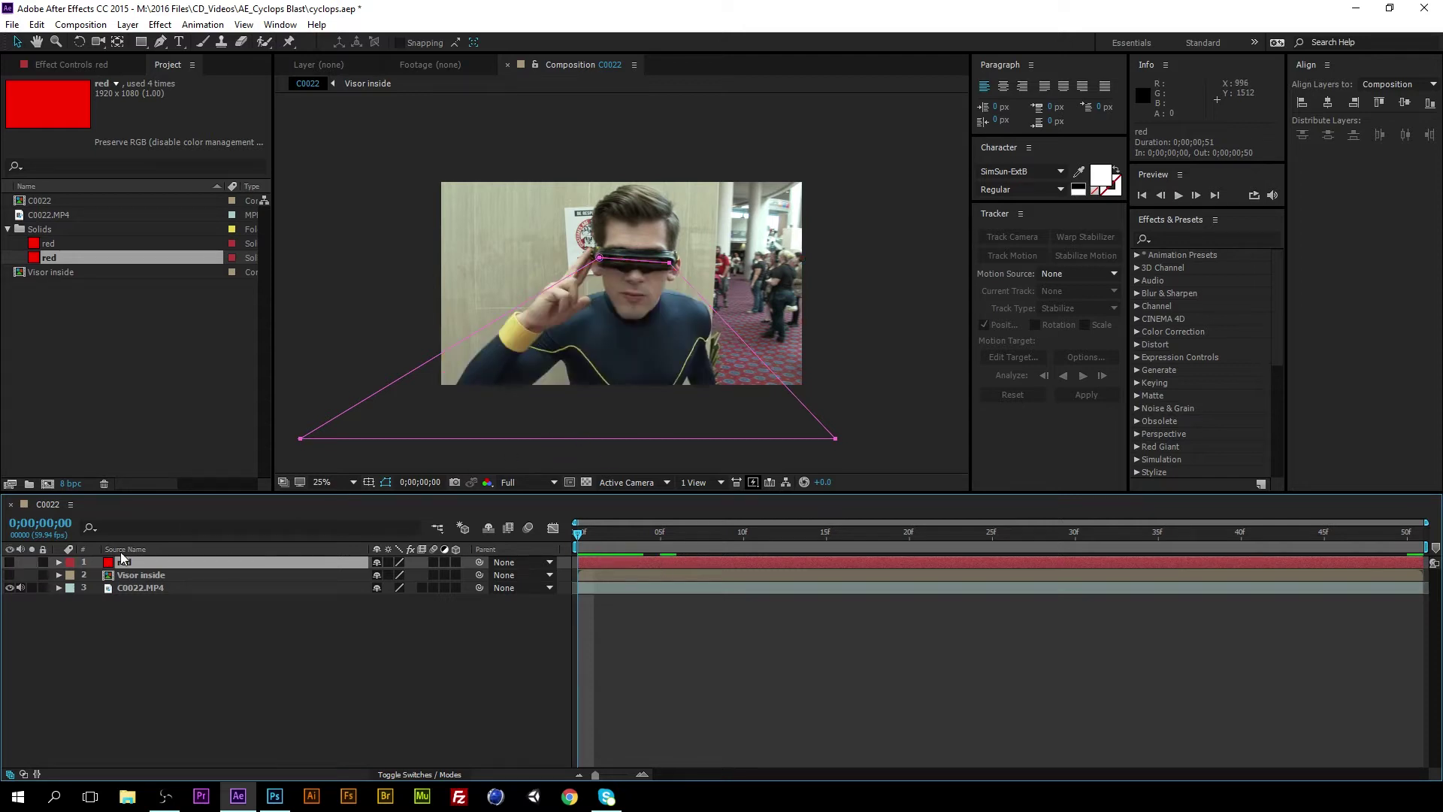
left_click(59, 561)
left_click(71, 575)
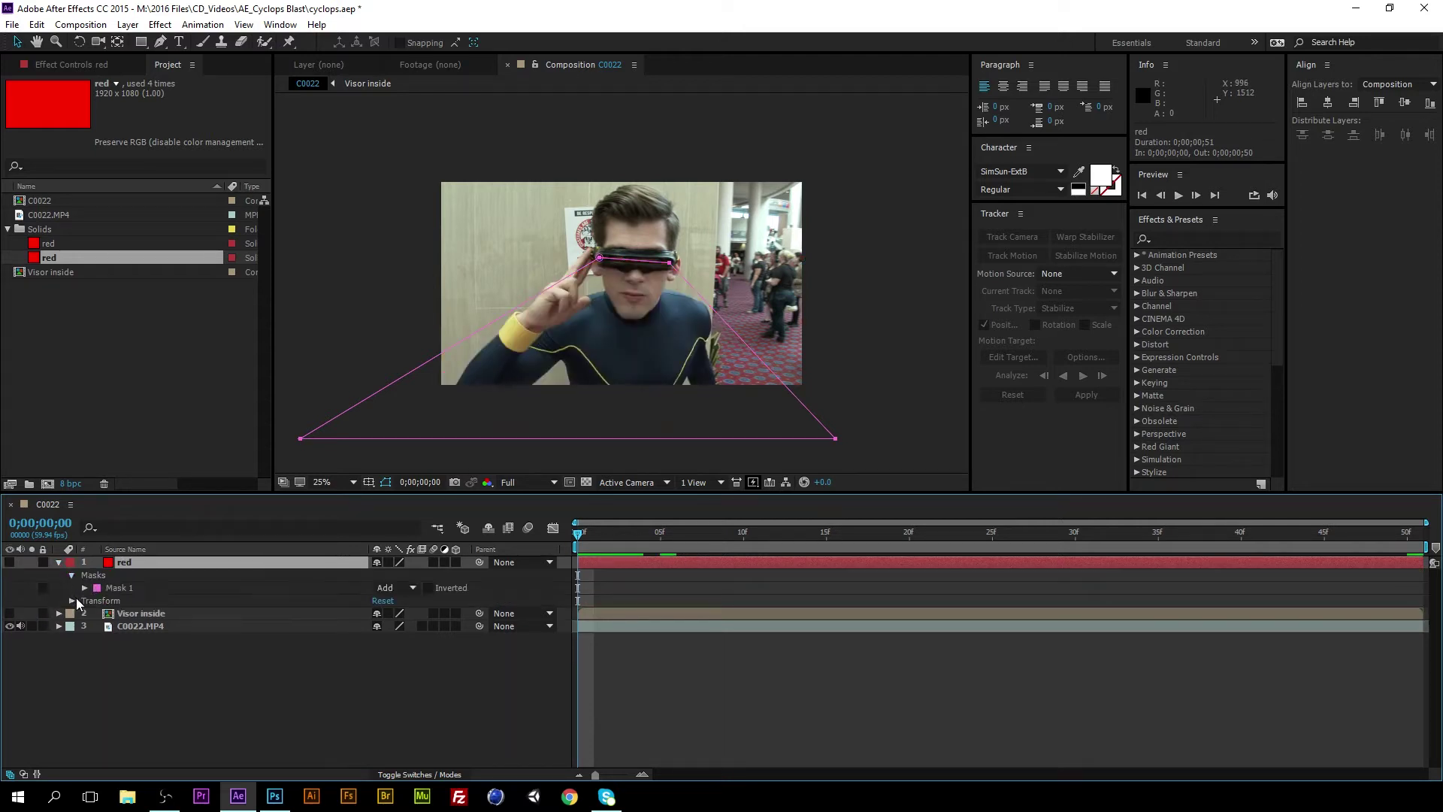
Enable Mask Path keyframing and, at frame 10, drag the beam's corners along the visor.
left_click(85, 588)
left_click(109, 601)
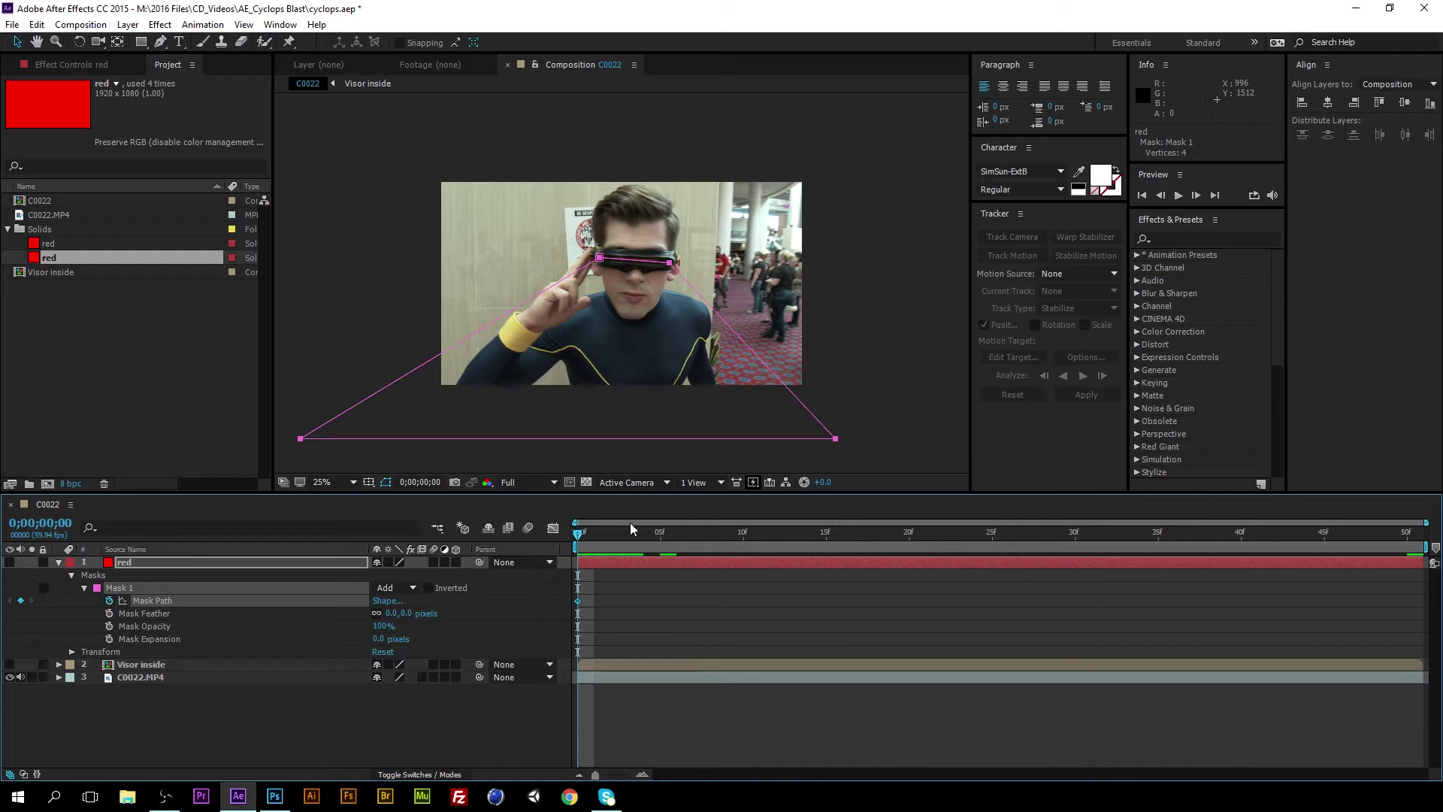
left_click_drag(578, 534, 744, 534)
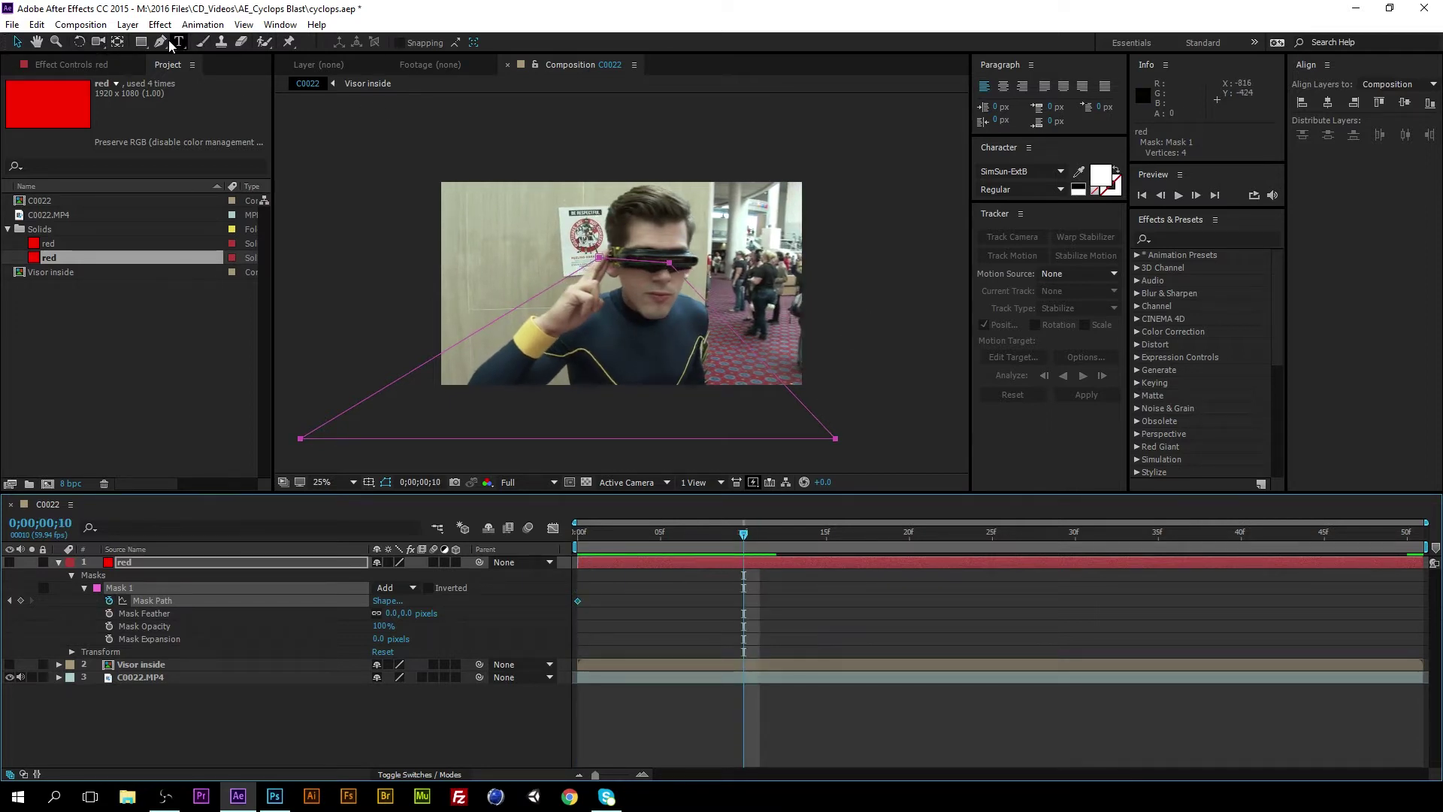
left_click(684, 275)
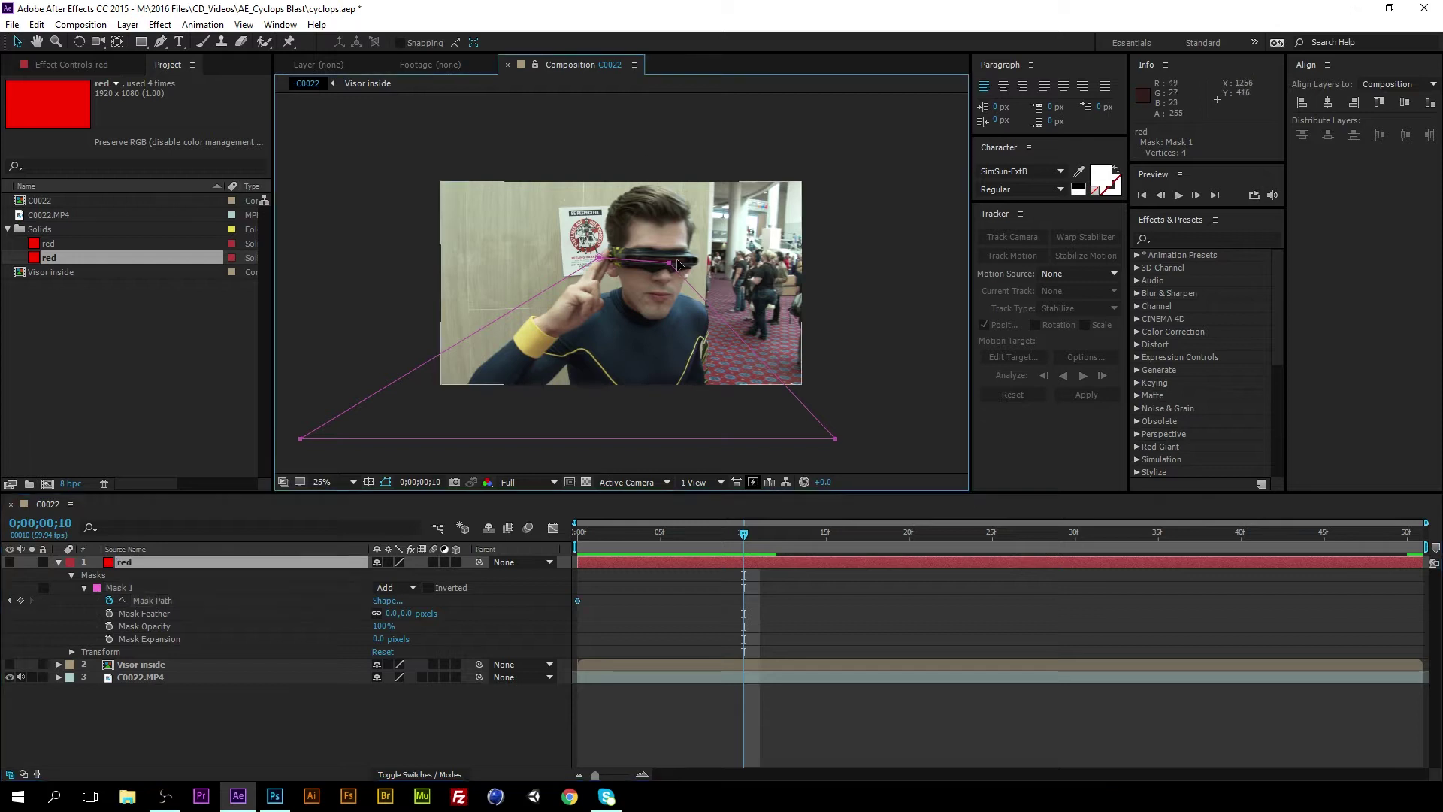
left_click(671, 264)
left_click_drag(671, 264, 692, 265)
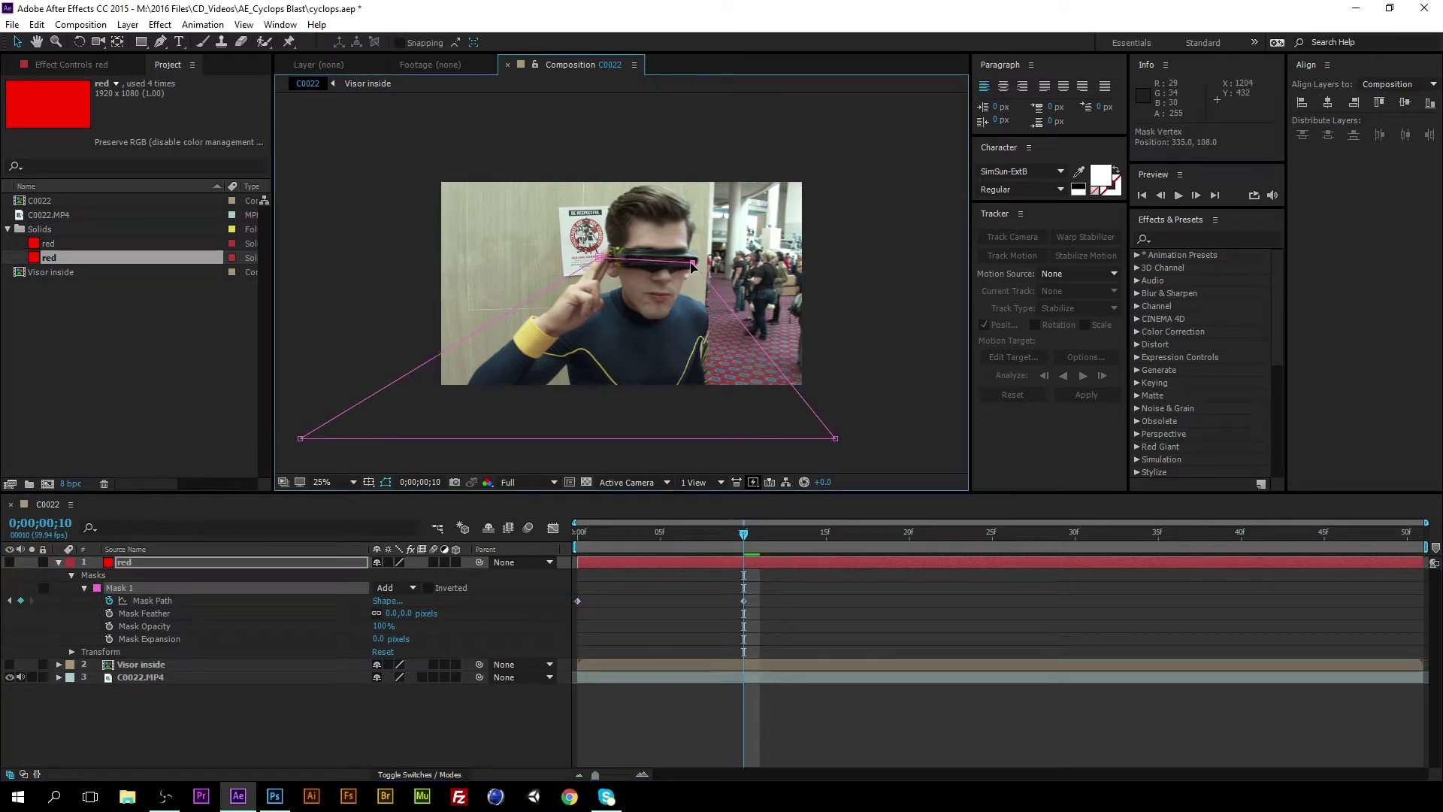
left_click_drag(601, 257, 627, 257)
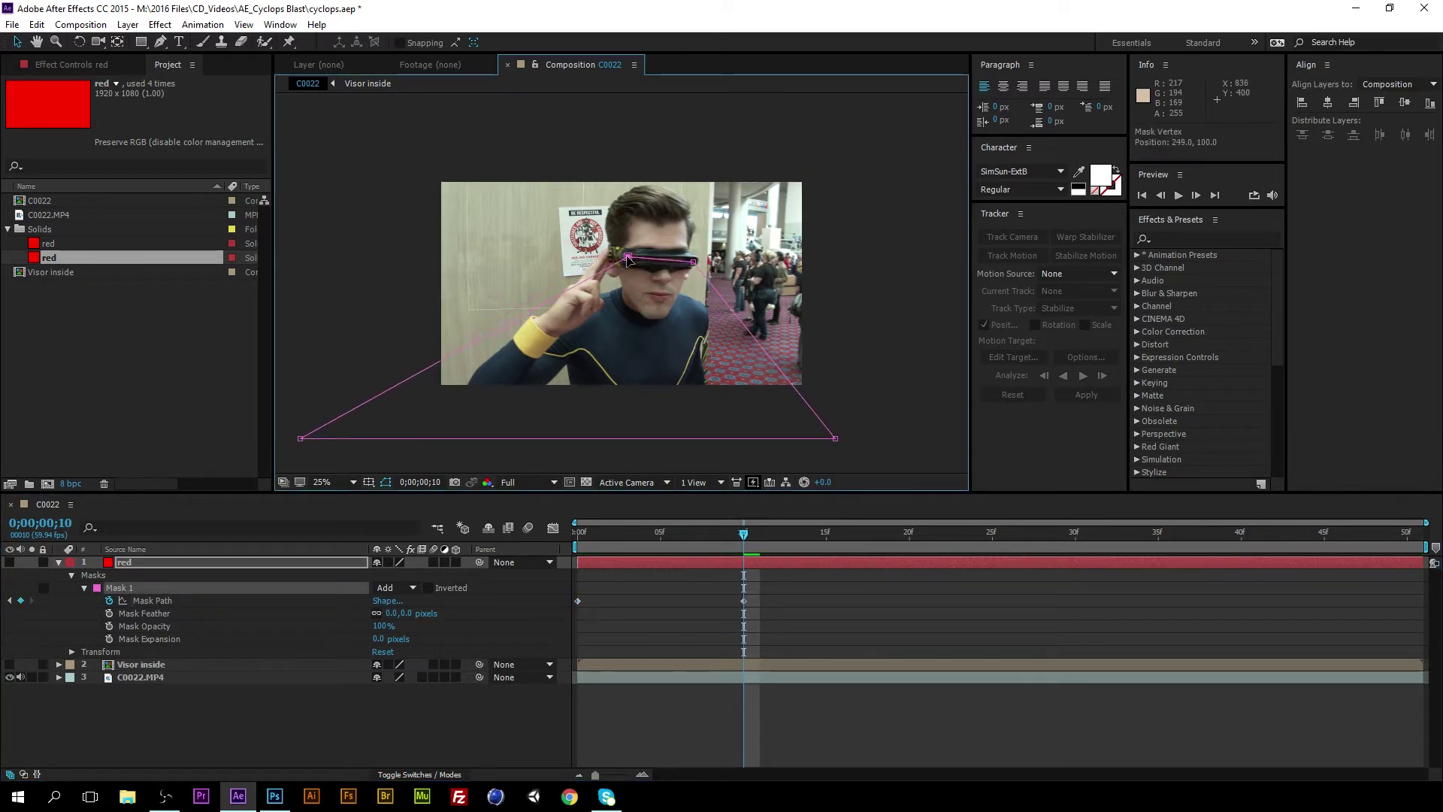
left_click_drag(836, 440, 982, 413)
left_click_drag(300, 440, 528, 424)
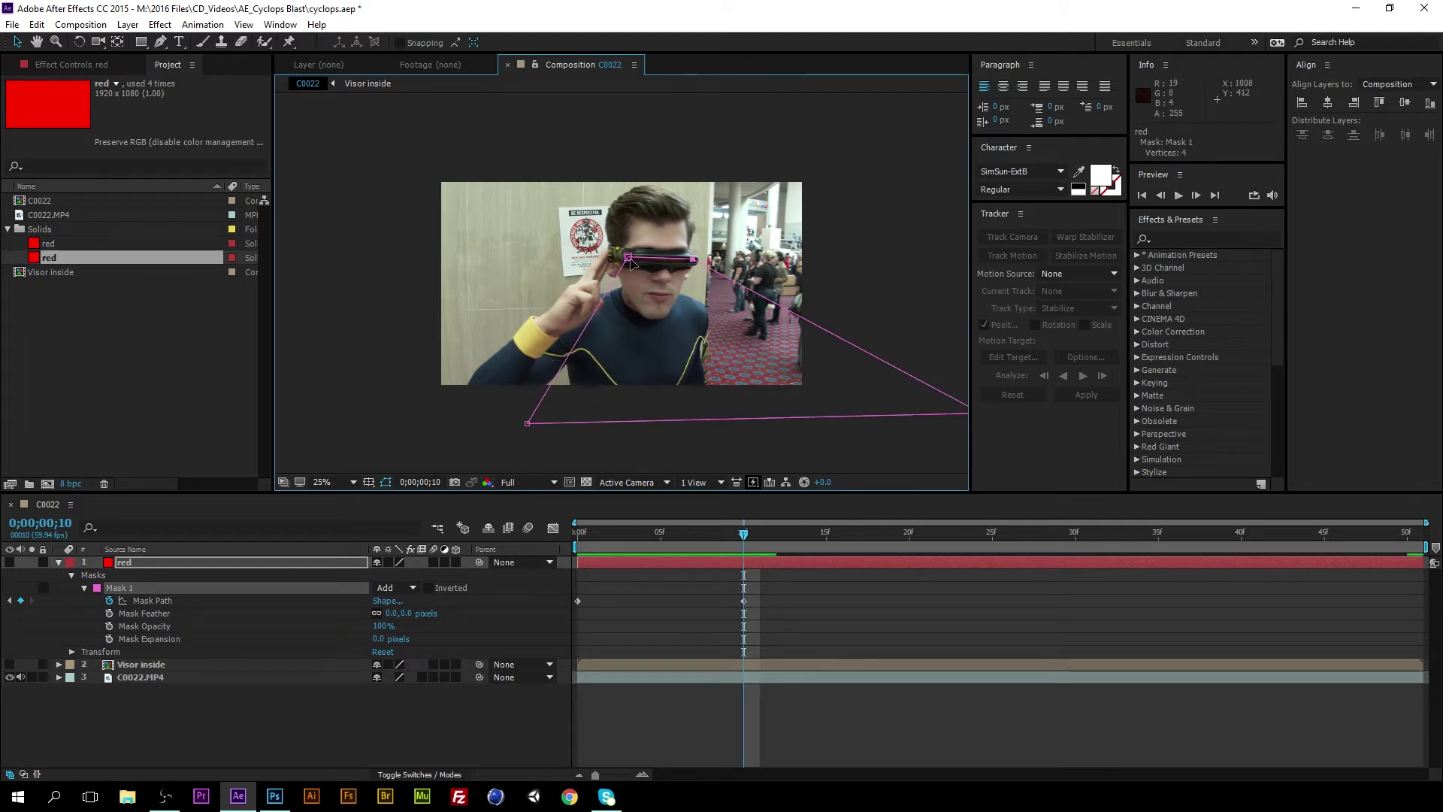
left_click_drag(632, 264, 696, 264)
key("comma")
At frame 20, put the beam's top corners back on the visor and stretch its far points right.
left_click_drag(759, 534, 909, 535)
key("period")
key("period")
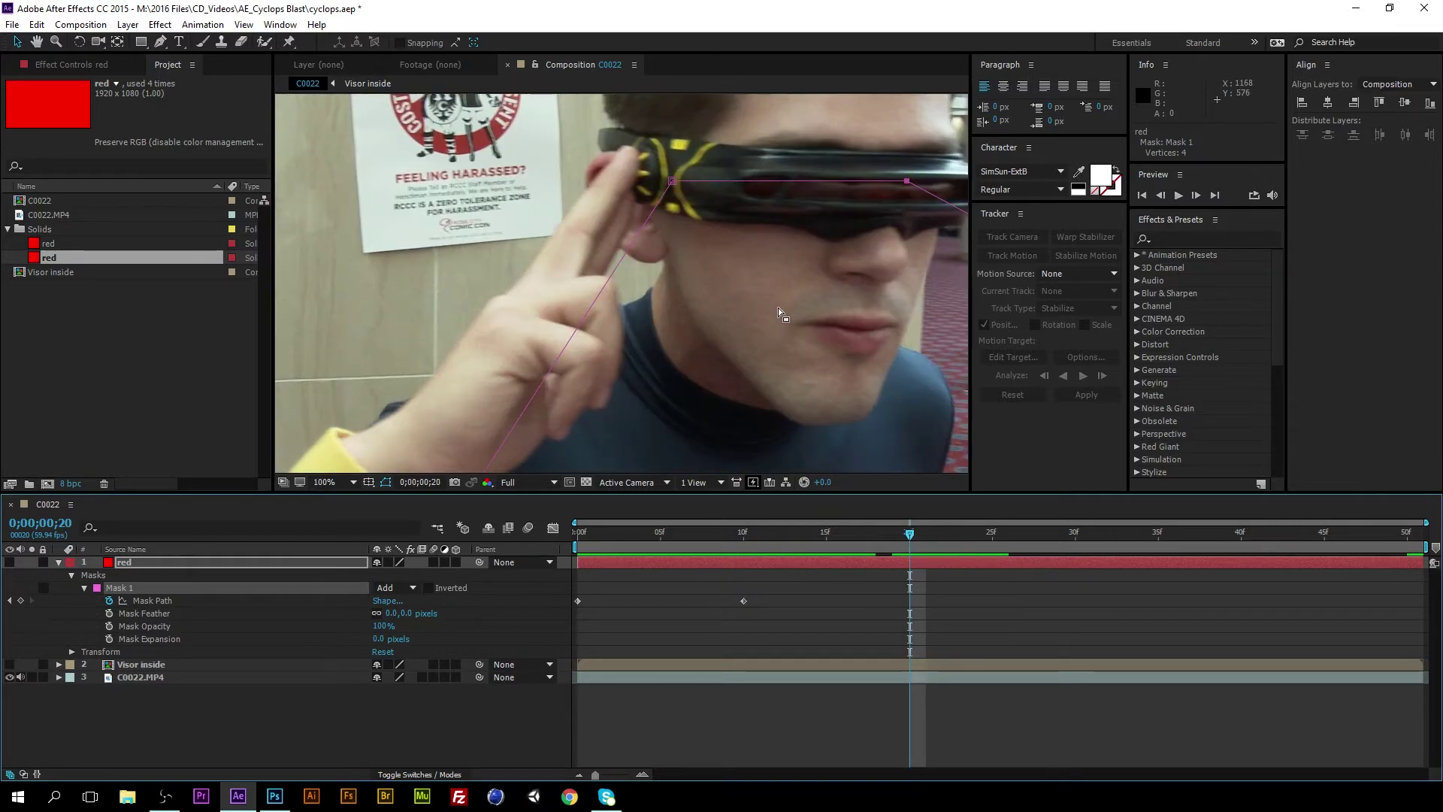
left_click_drag(764, 232, 798, 238)
left_click_drag(649, 232, 687, 235)
key("comma")
key("comma")
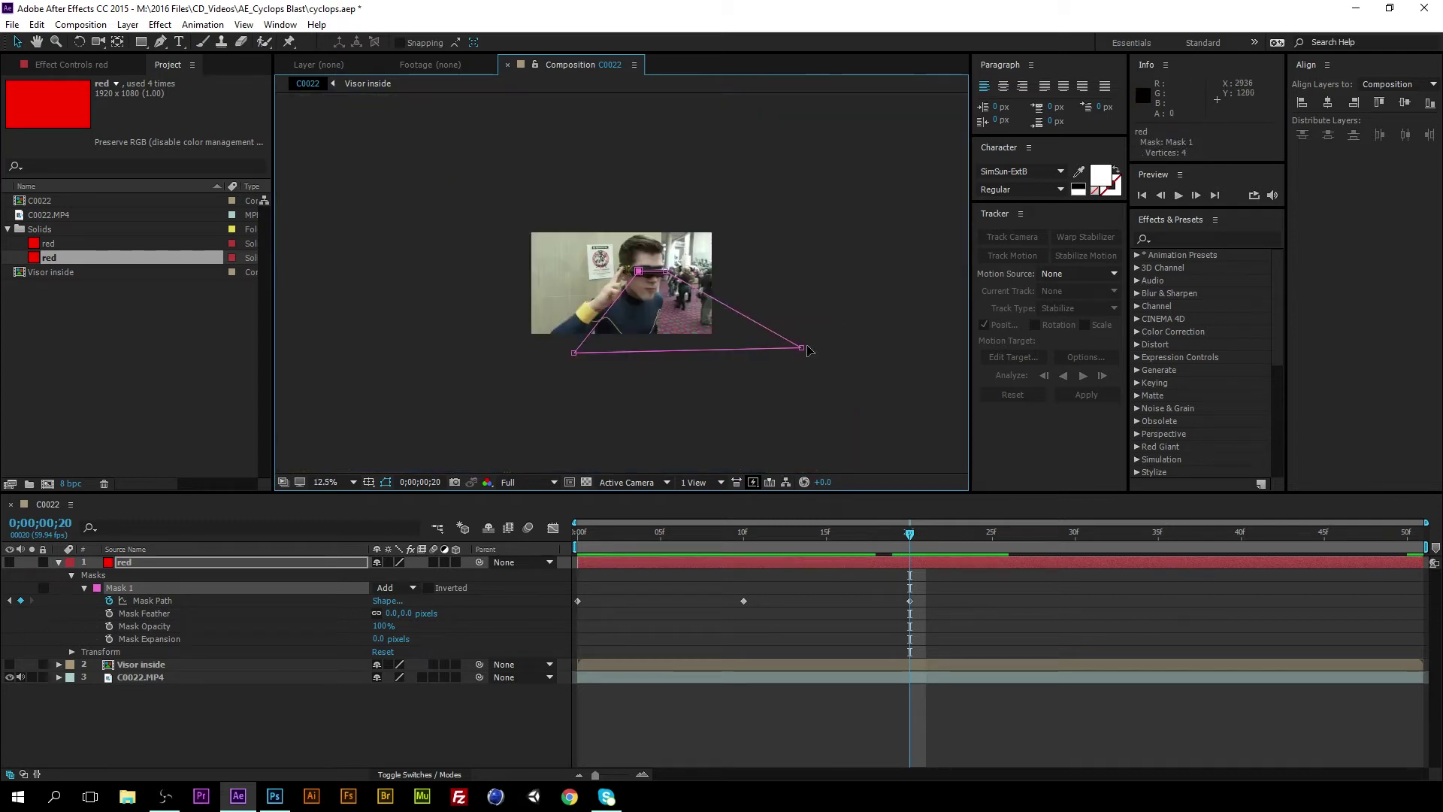
left_click_drag(801, 349, 890, 339)
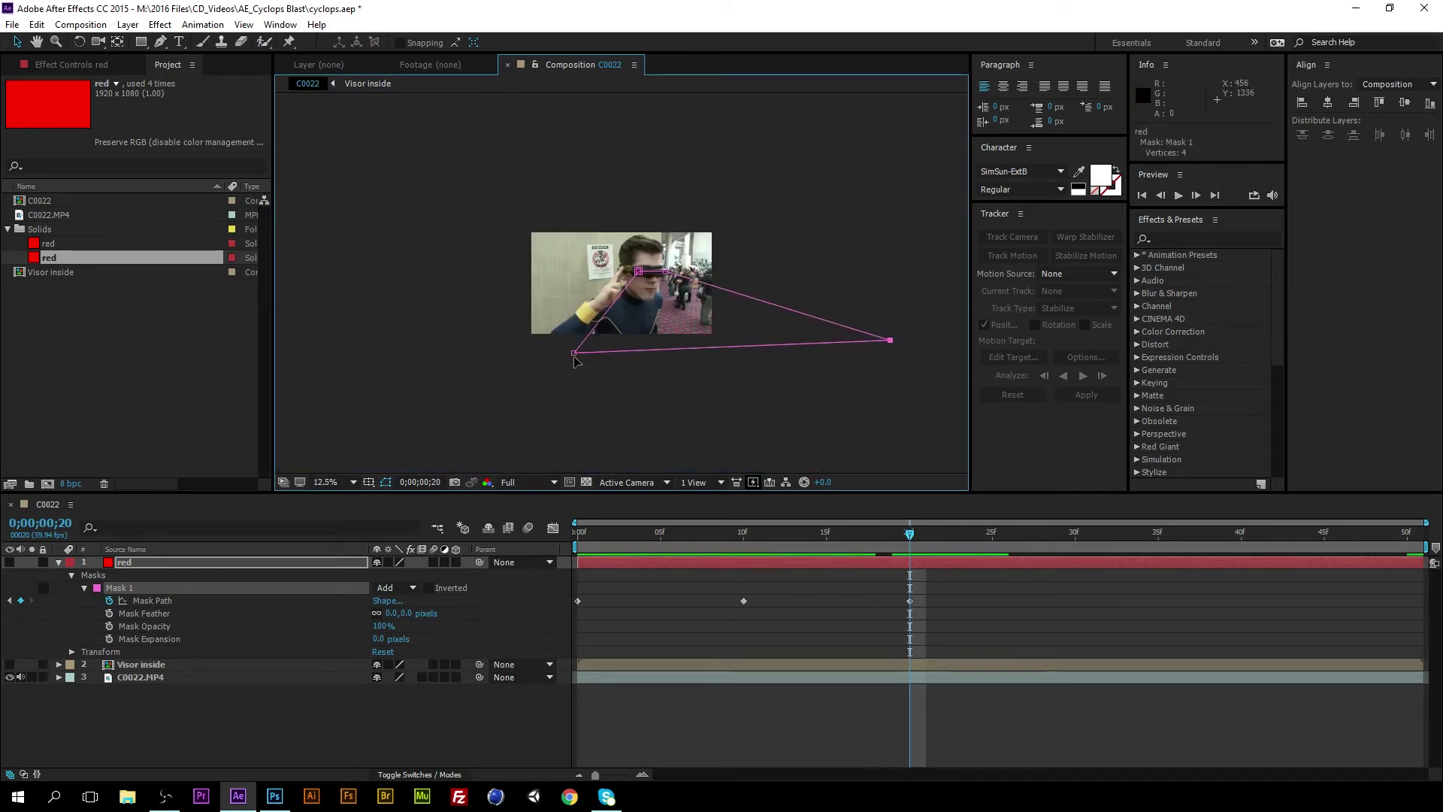
left_click_drag(574, 353, 712, 365)
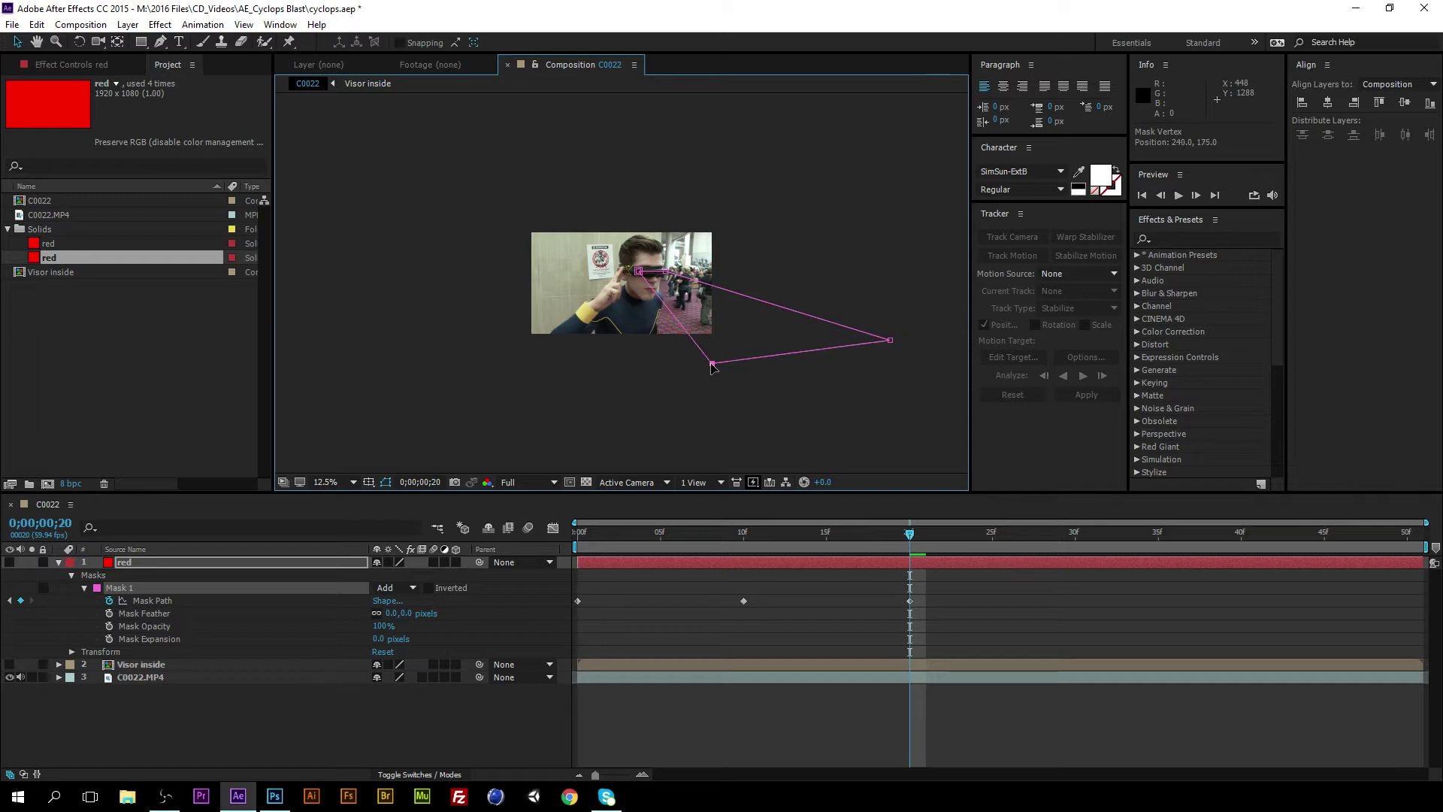
At frame 30, align the mask's top corners with the visor and raise the beam's far points.
left_click(1075, 532)
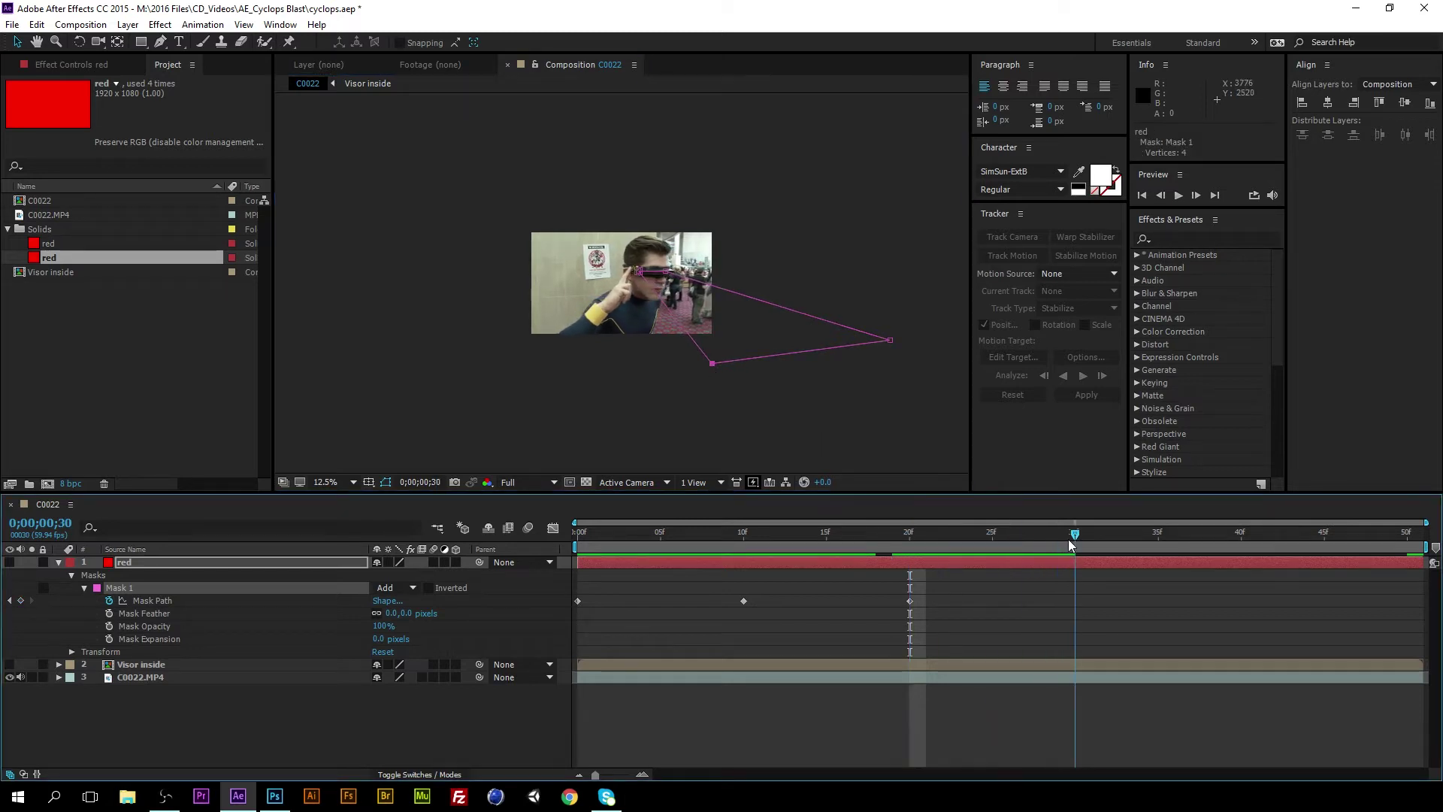
key("period")
key("period")
key("period")
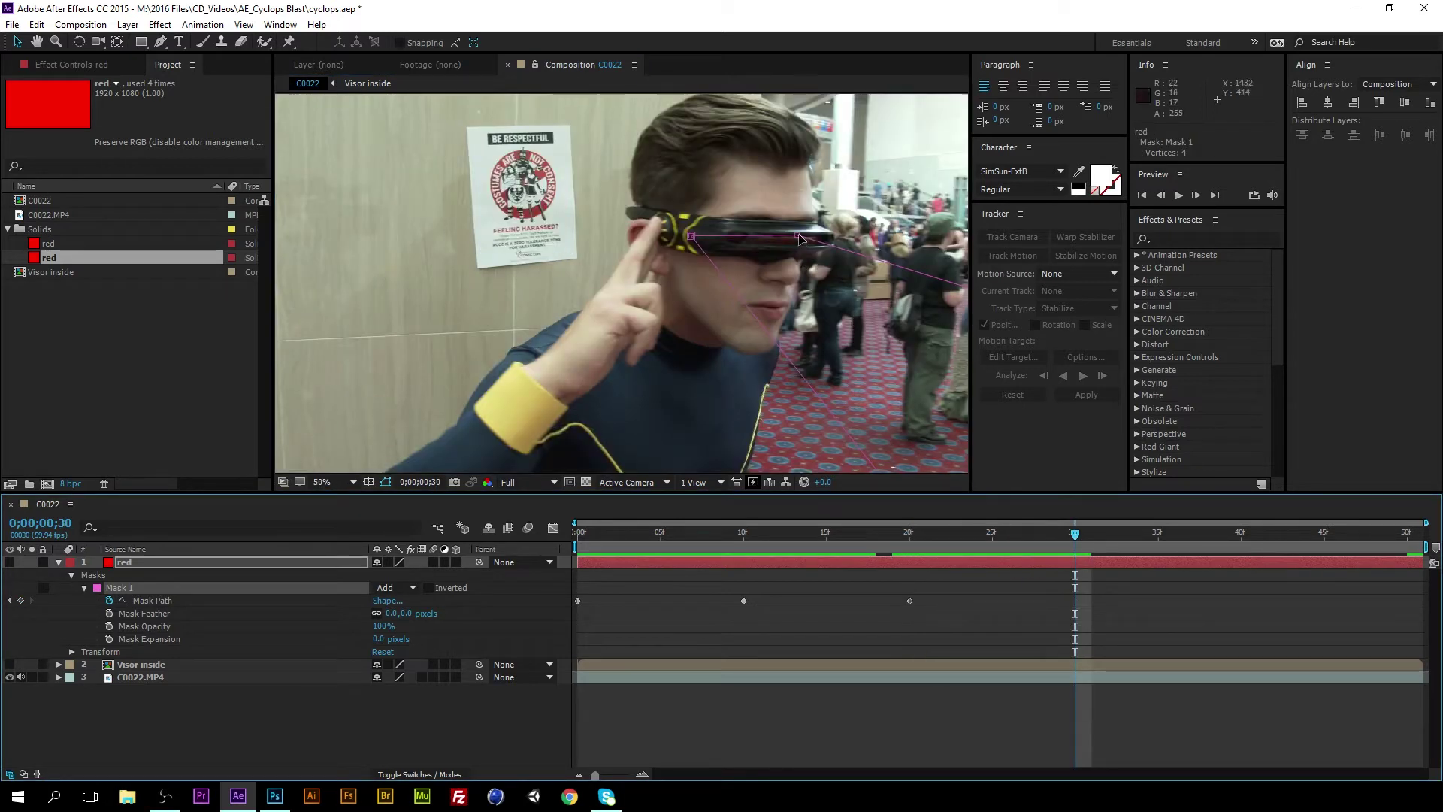
left_click_drag(798, 235, 825, 242)
left_click_drag(691, 237, 736, 242)
key("comma")
key("comma")
key("comma")
key("comma")
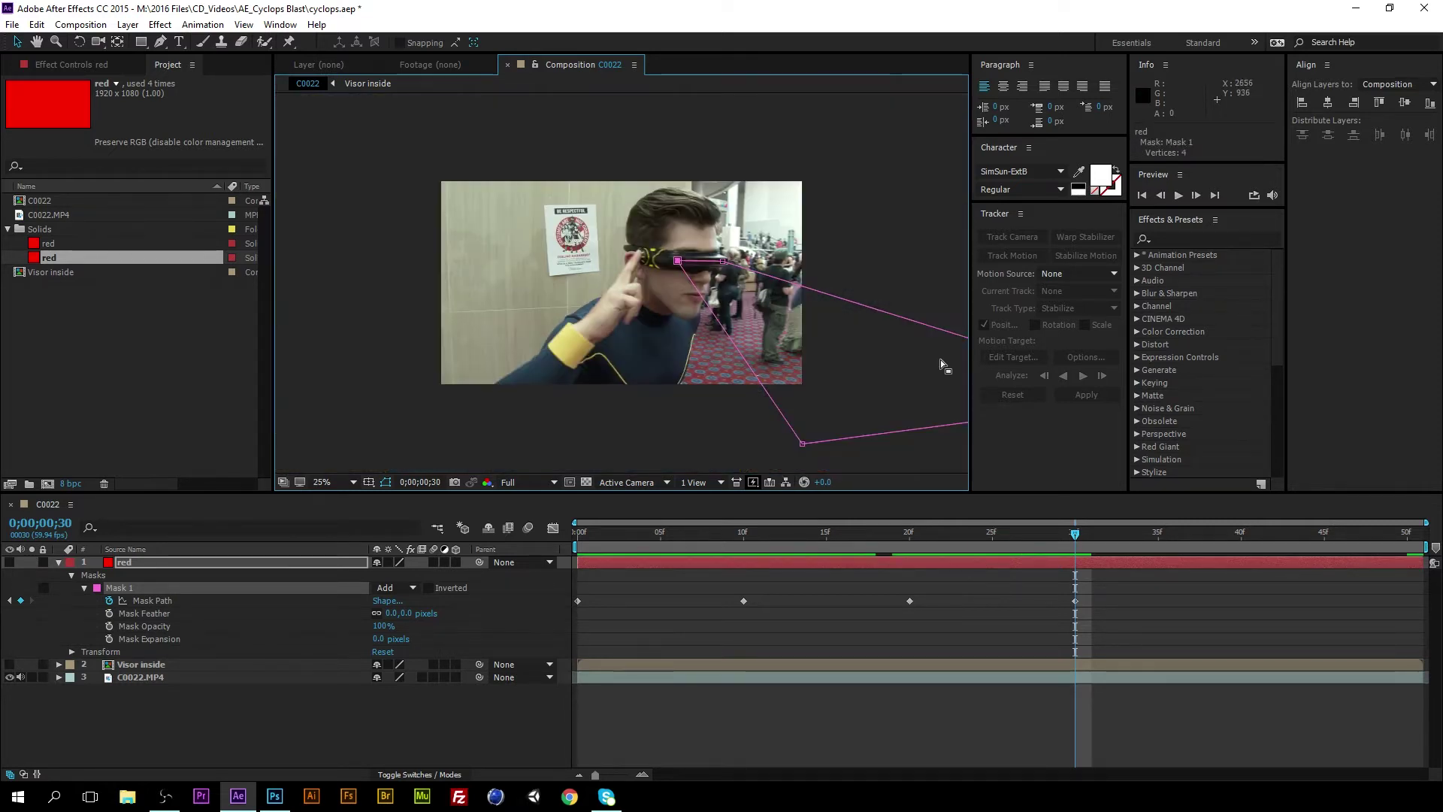
left_click_drag(889, 342, 946, 316)
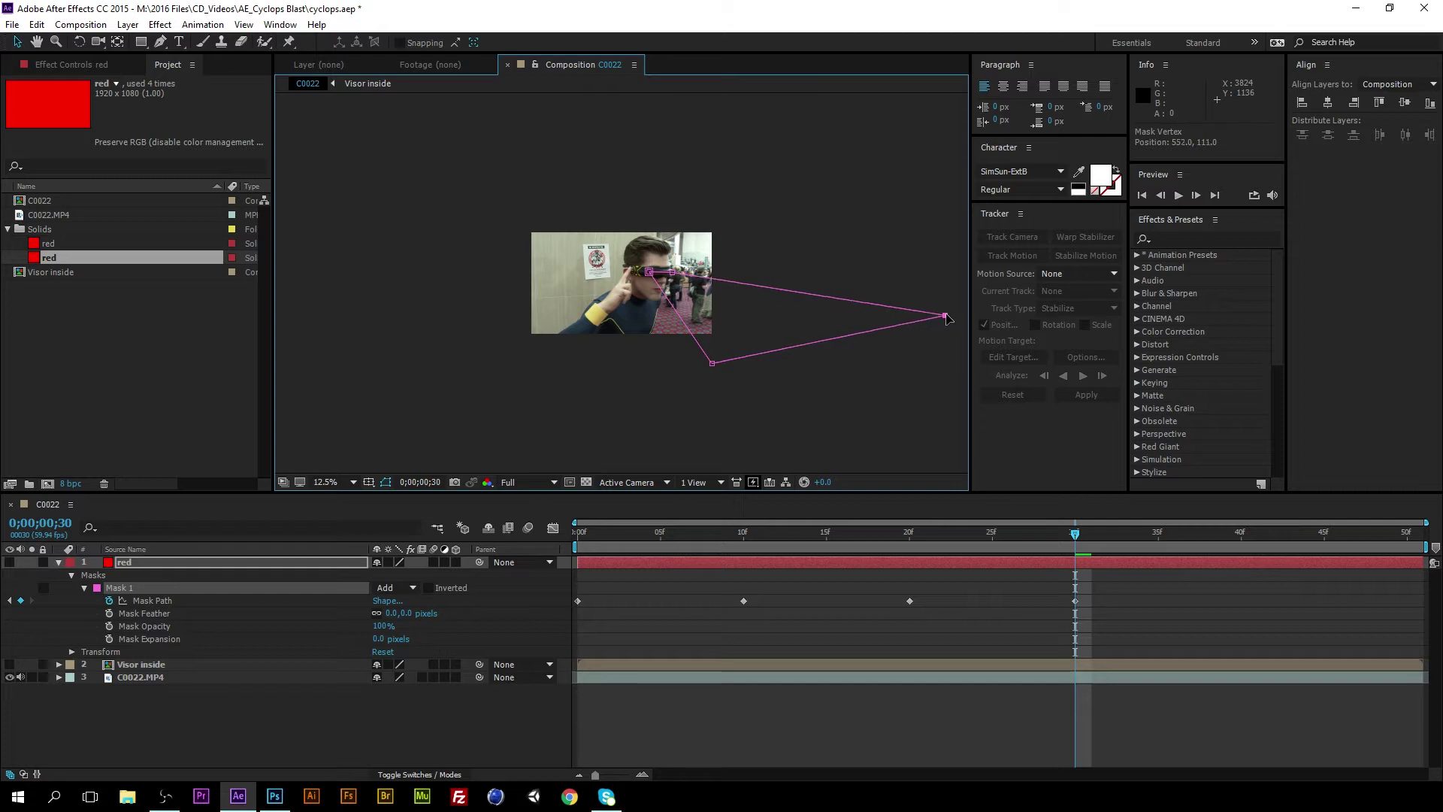
left_click_drag(717, 365, 904, 347)
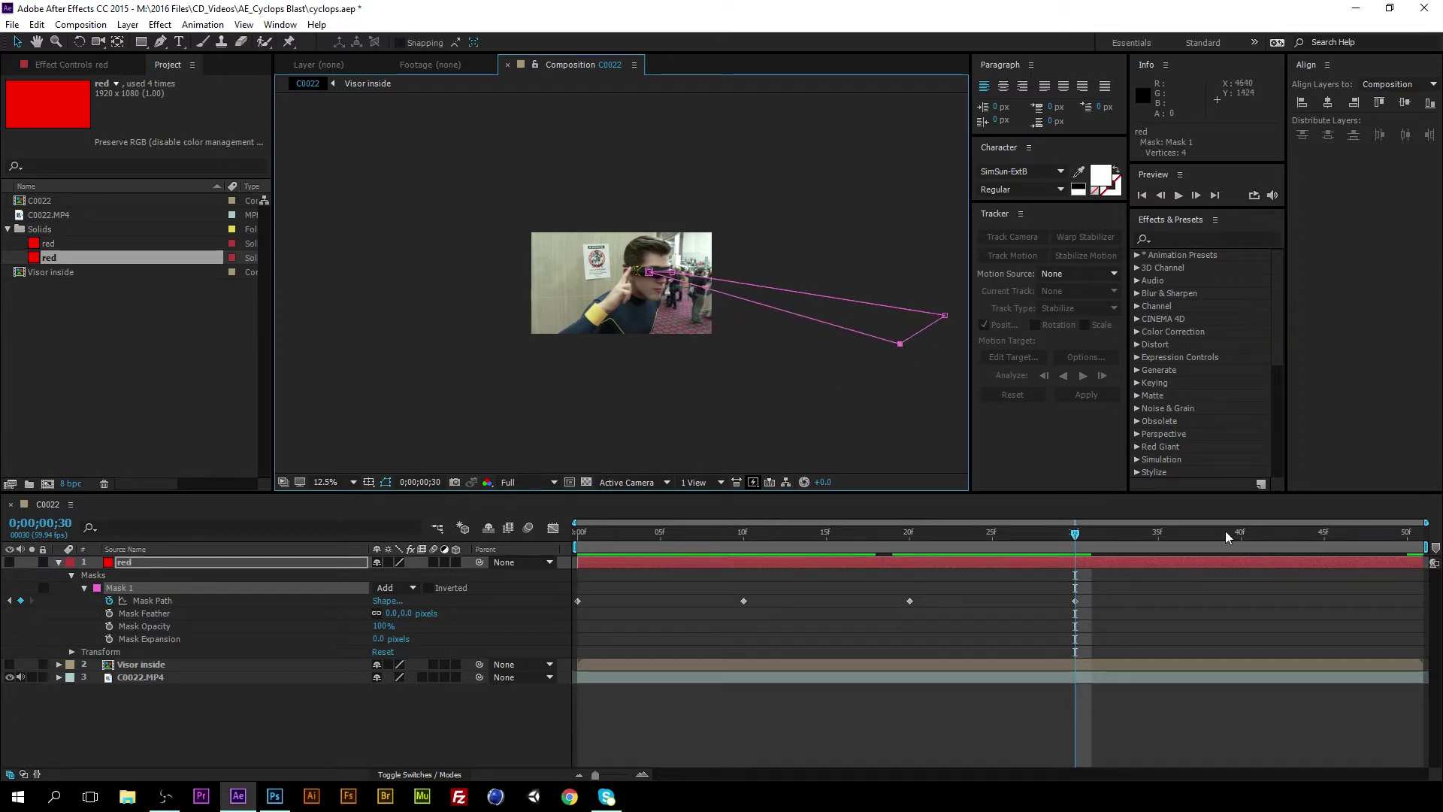
At frame 40, move the visor corners and pull the far points up into a thin wedge.
left_click_drag(1084, 534, 1242, 534)
key("slash")
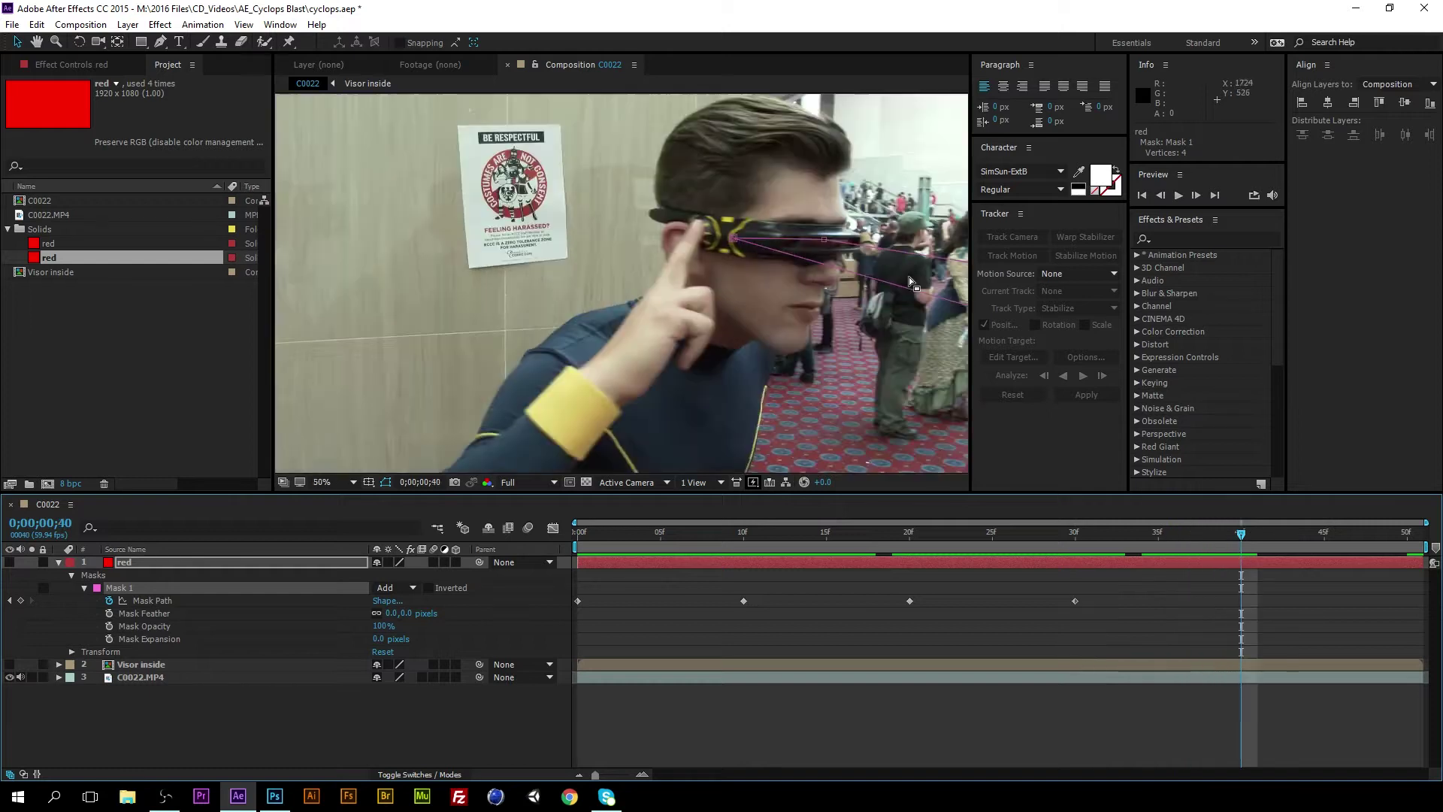
scroll(891, 281, "down", 2)
left_click_drag(831, 246, 855, 241)
left_click_drag(734, 239, 786, 240)
scroll(910, 294, "down", 4)
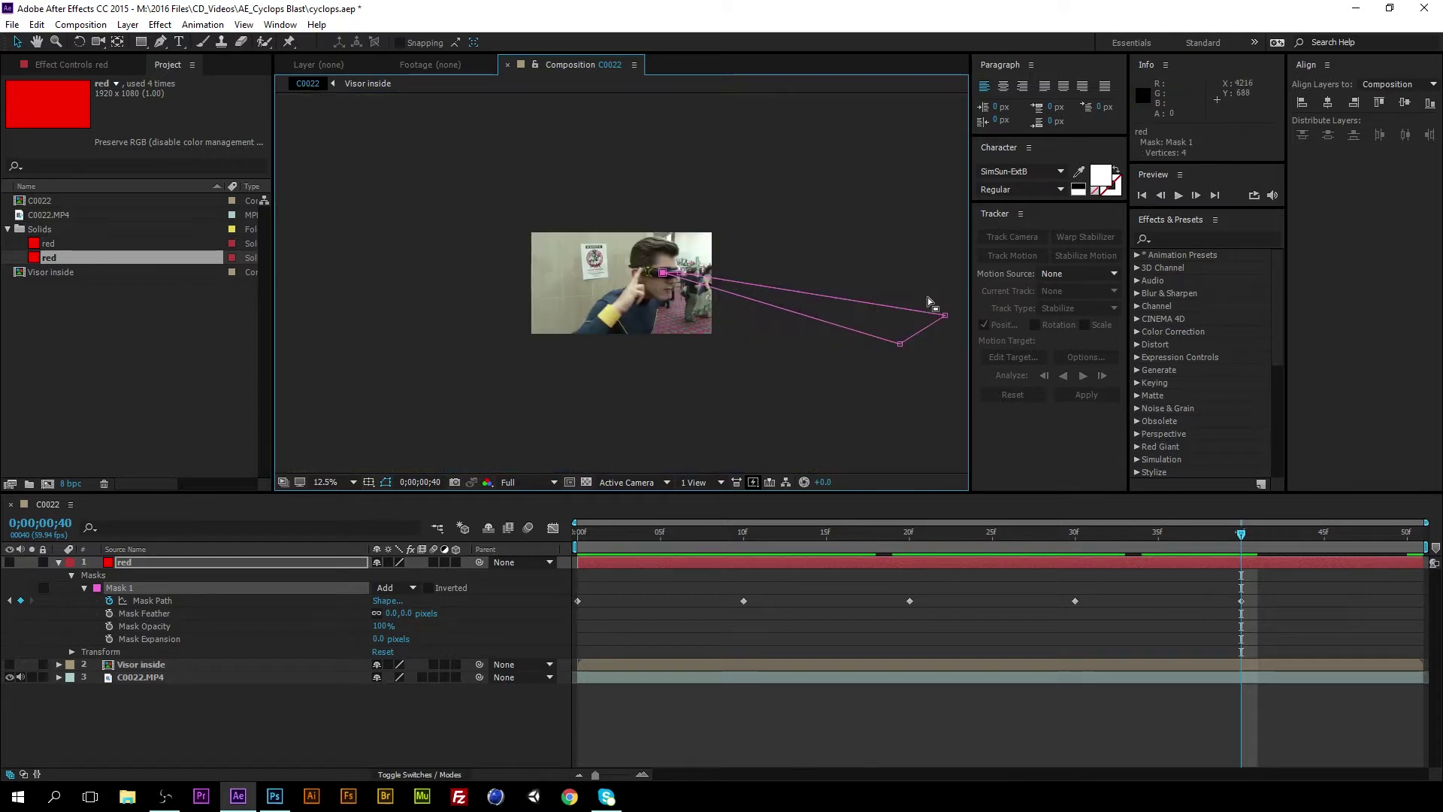
left_click_drag(945, 319, 960, 283)
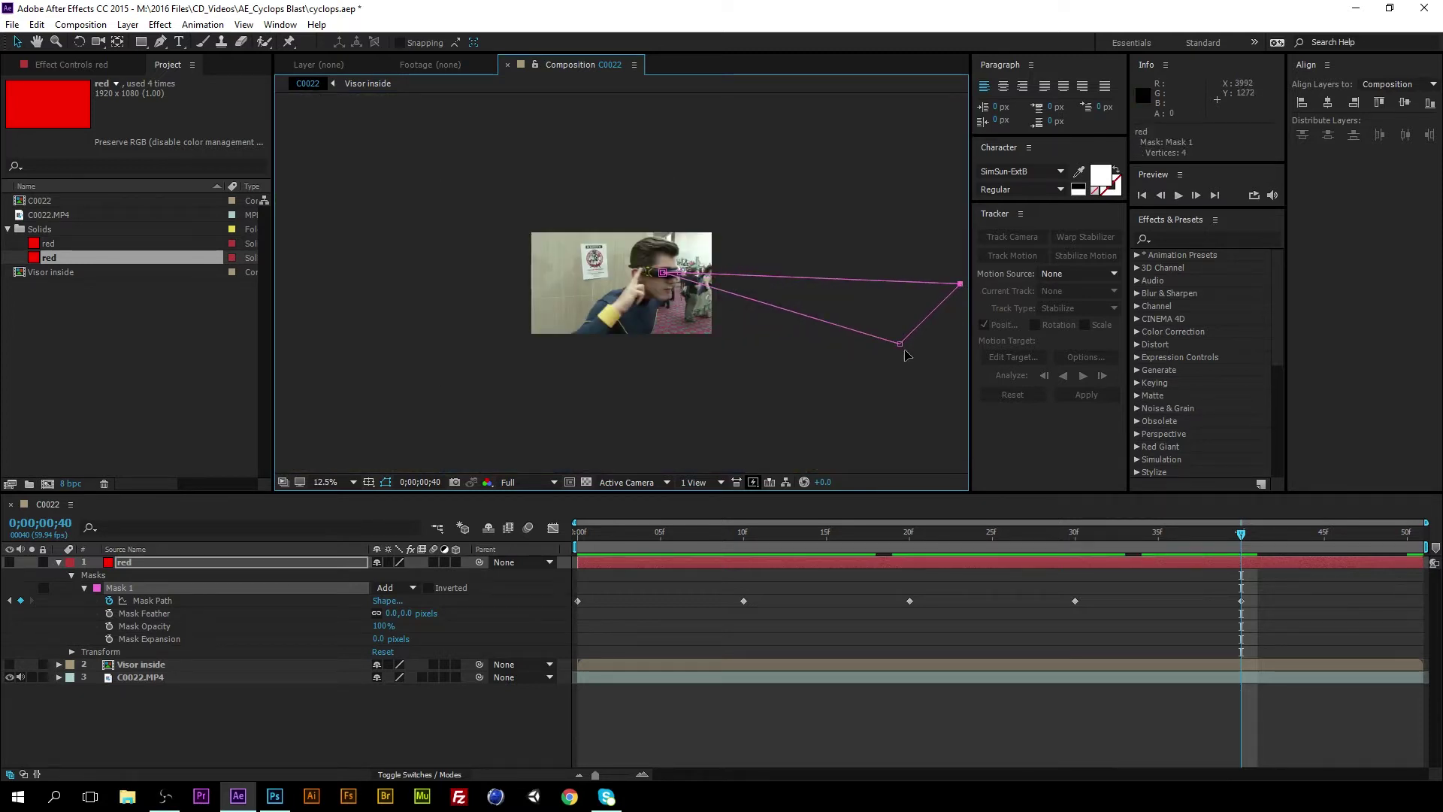
left_click_drag(903, 348, 964, 303)
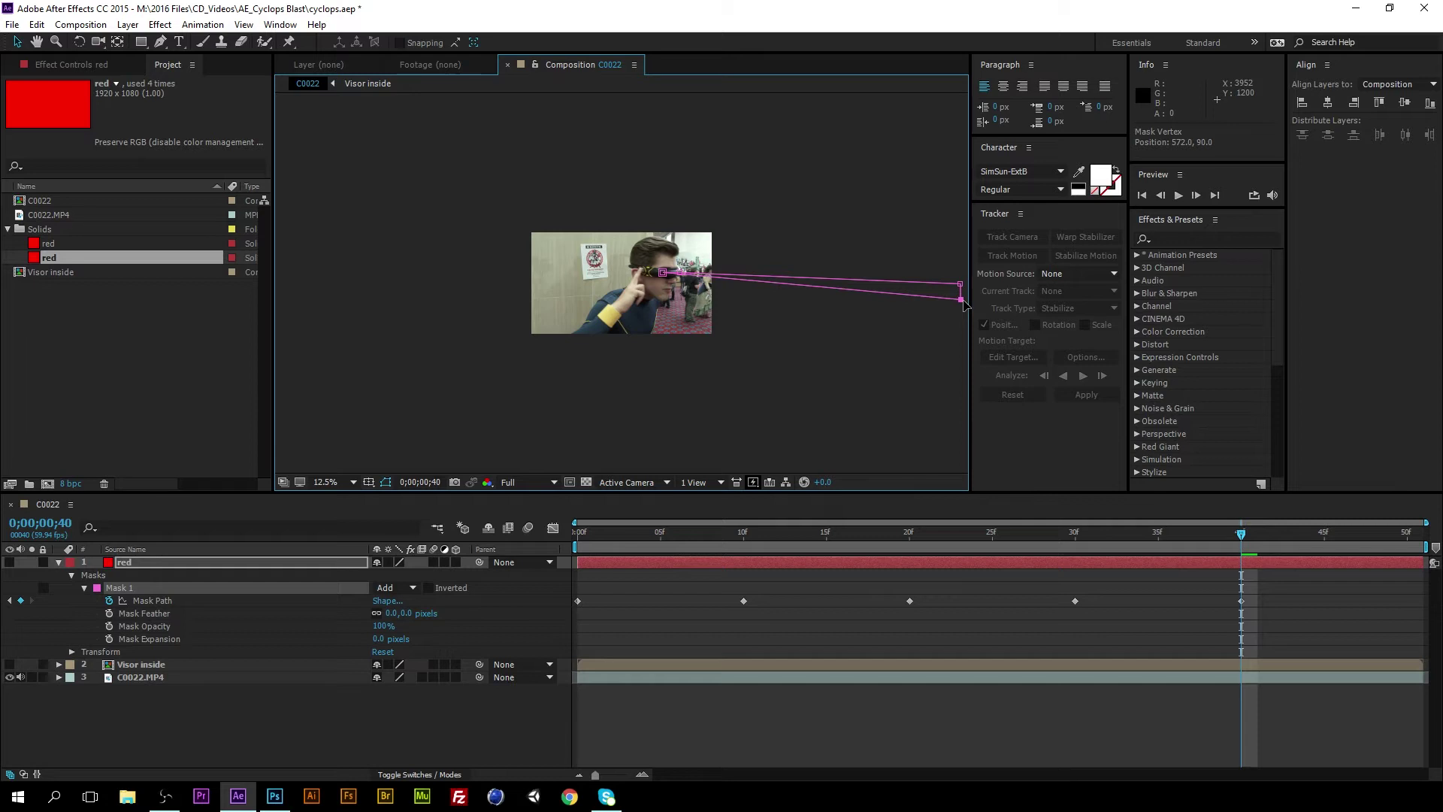
At frame 50, shift both visor corners right and lift the beam's far corners slightly.
key("shift+Page_Down")
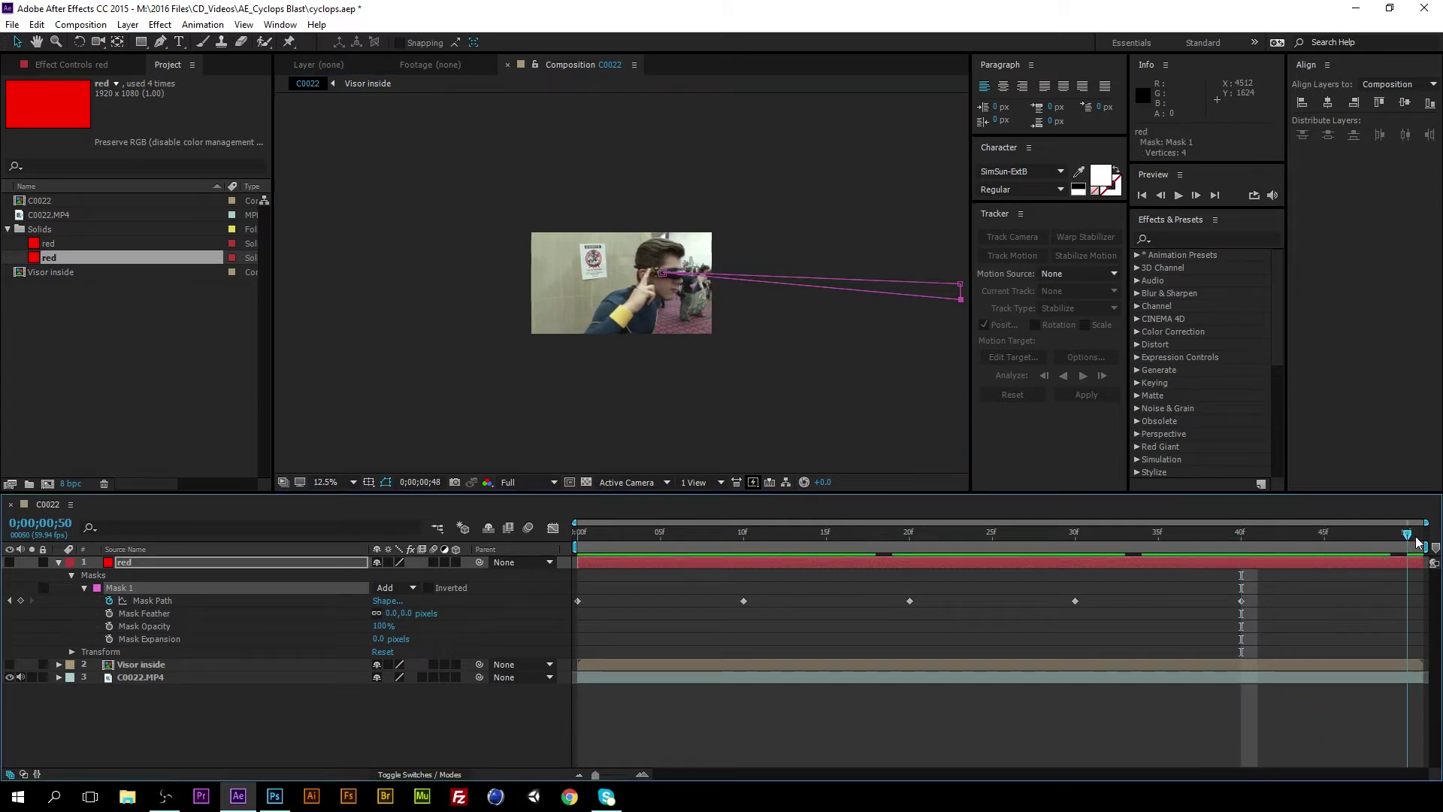
scroll(898, 372, "up", 4)
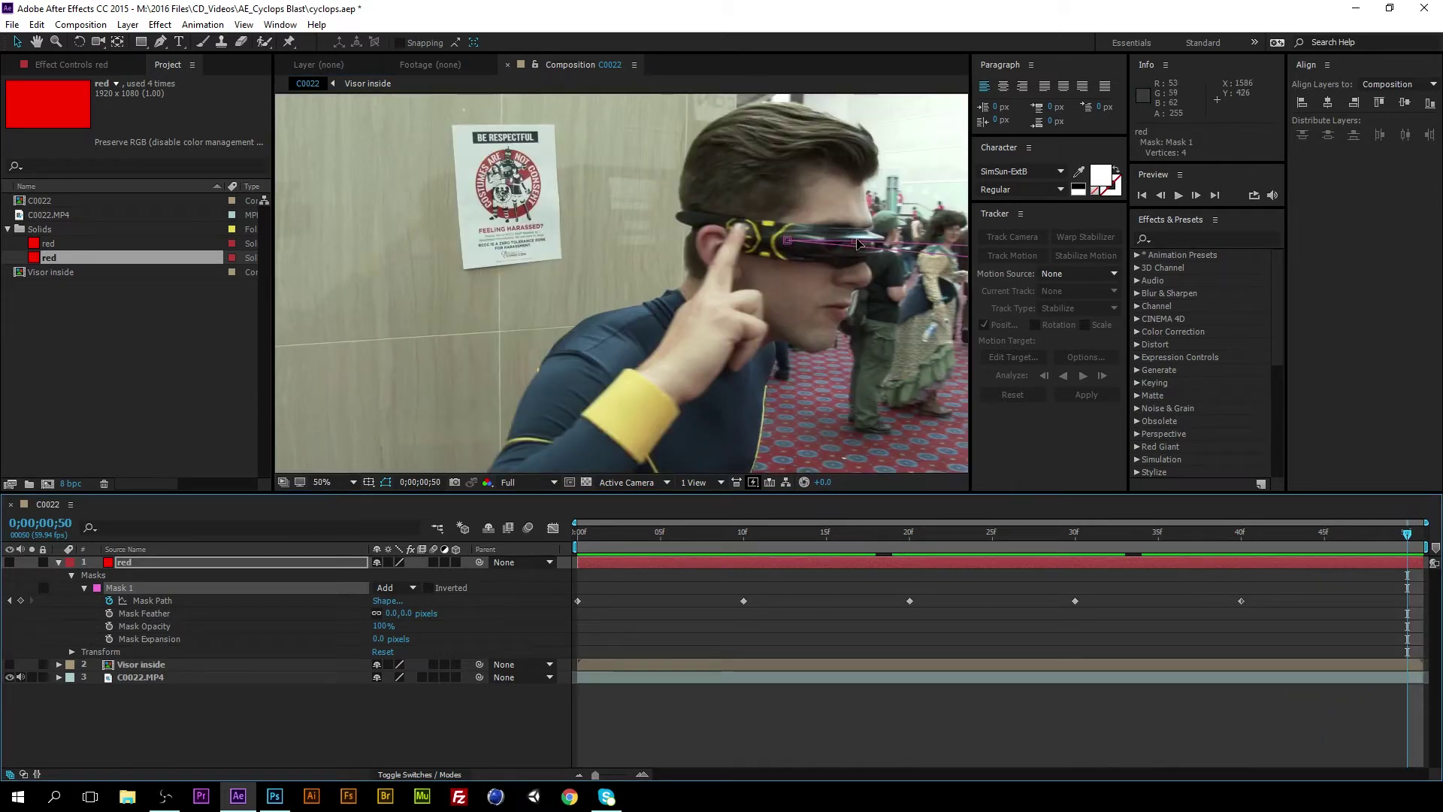
left_click_drag(854, 241, 884, 243)
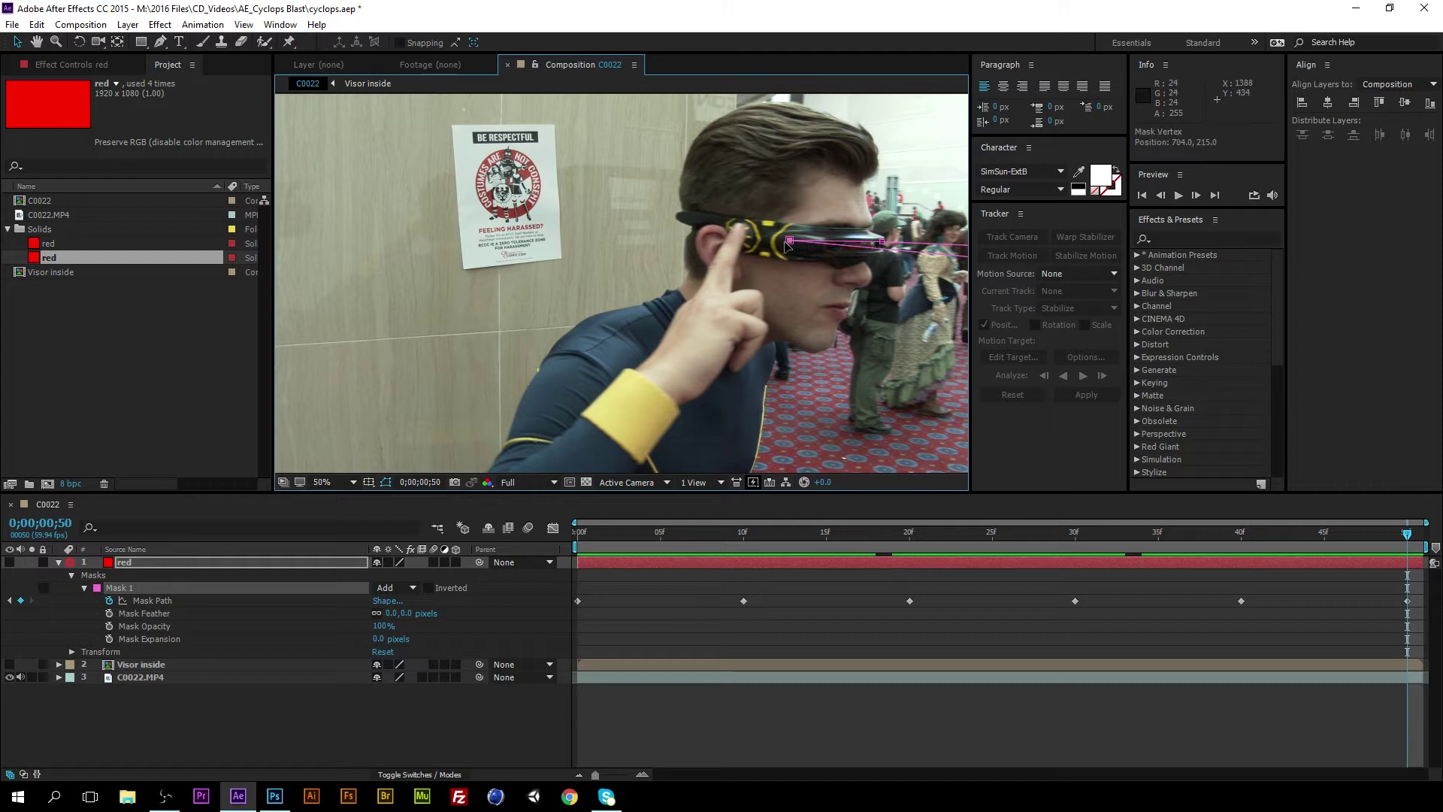
left_click_drag(787, 241, 882, 247)
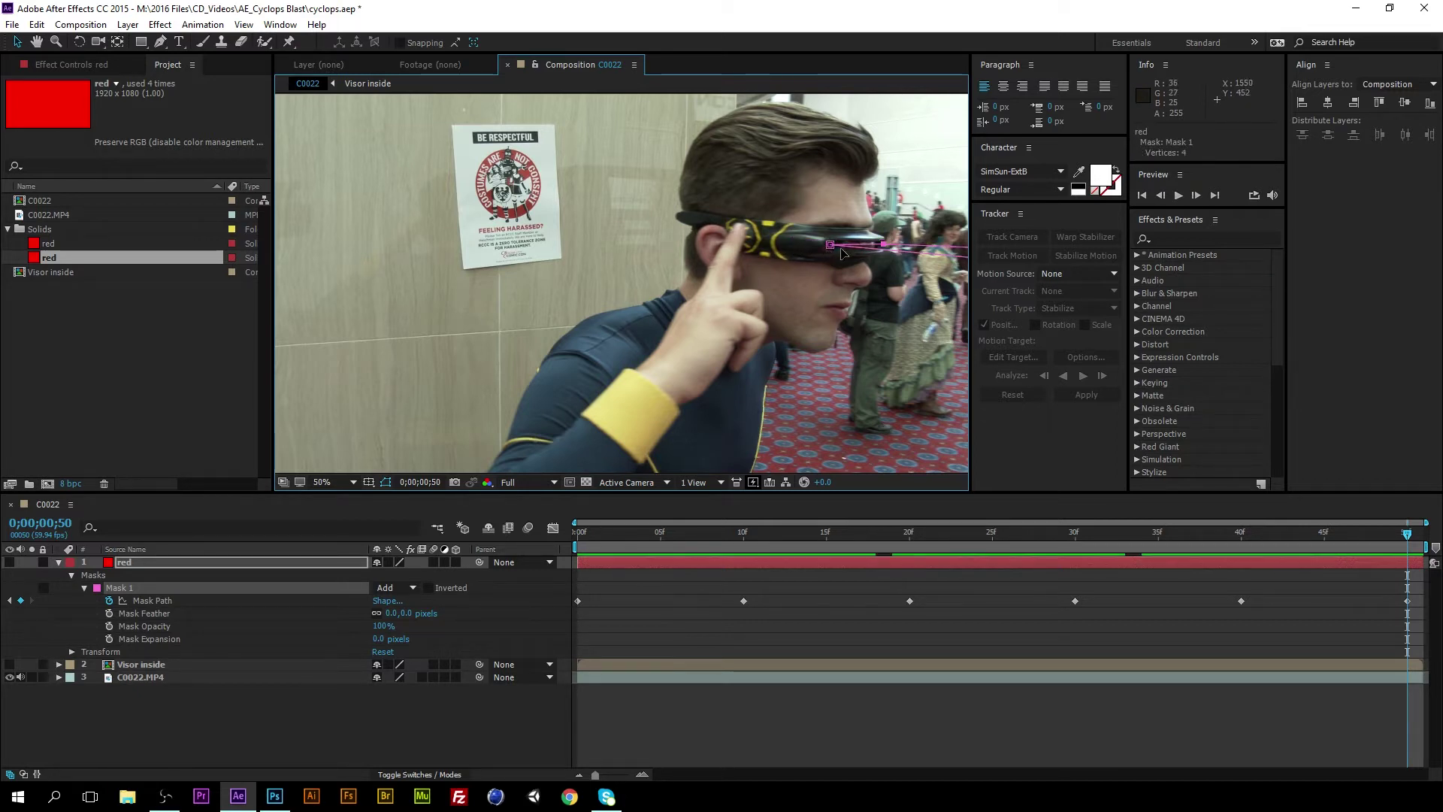
key("comma")
key("comma")
key("comma")
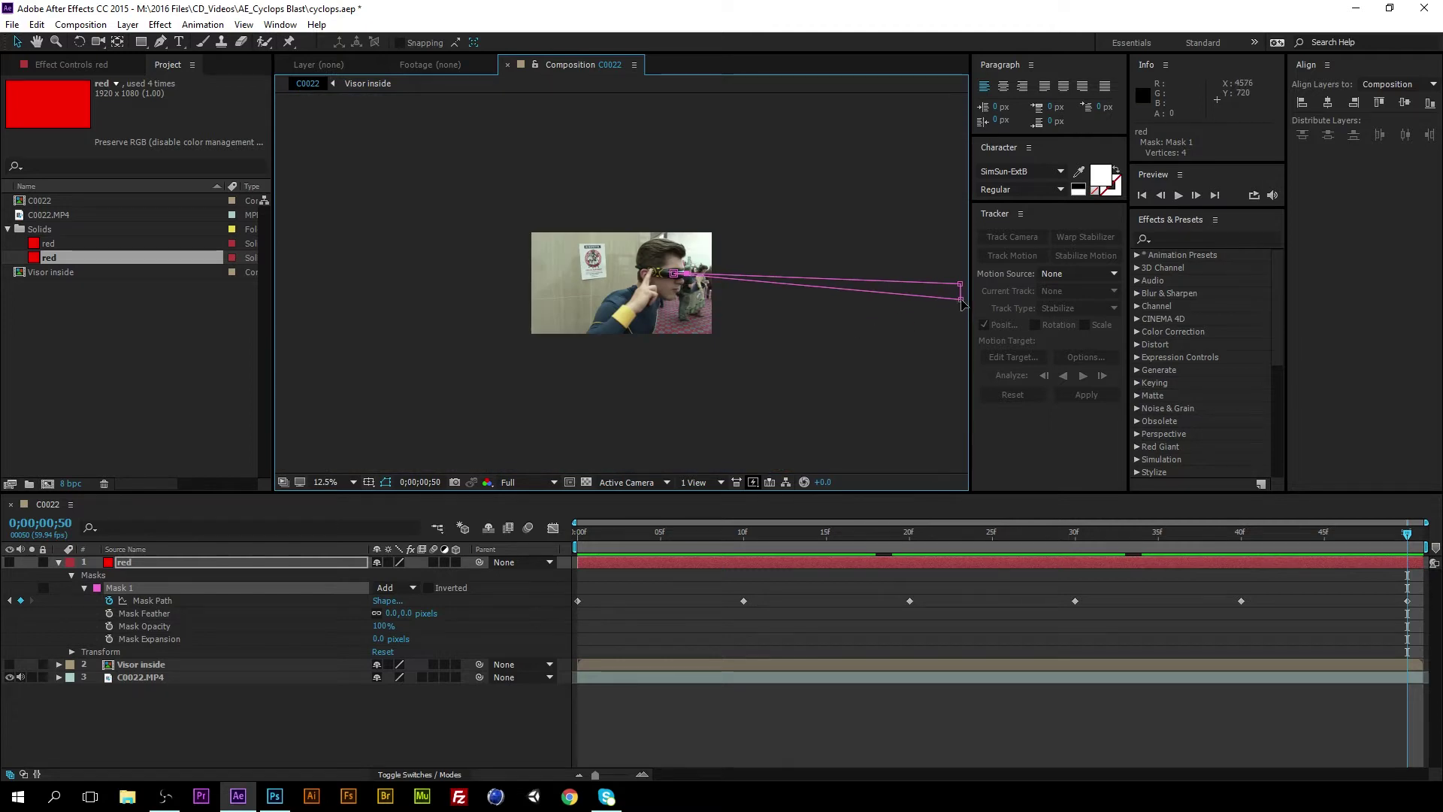
left_click_drag(960, 299, 962, 294)
key("Up")
key("Up")
key("Up")
key("Up")
key("Up")
key("Up")
key("Up")
key("Up")
key("Up")
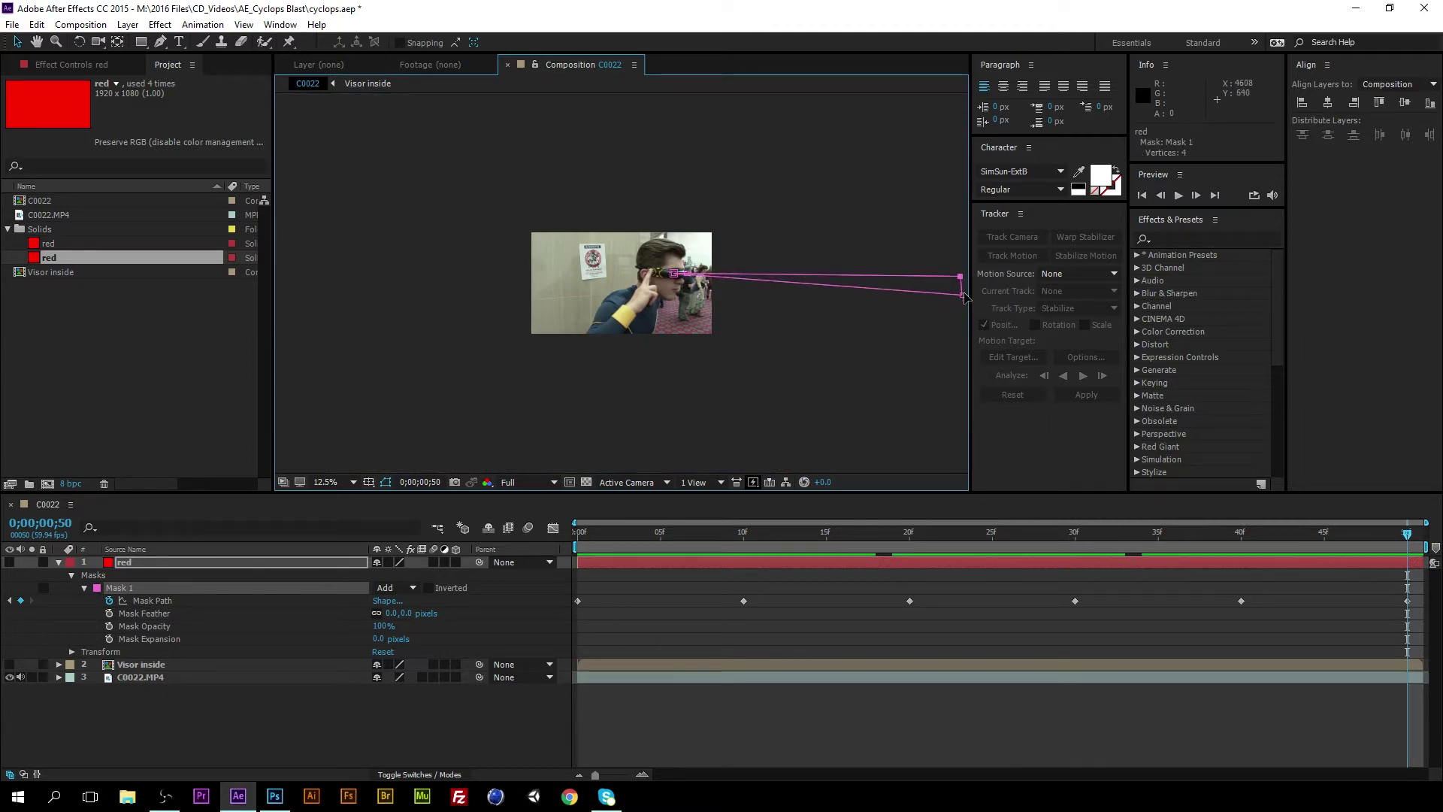
Make the red beam and Visor inside layers visible again.
left_click(9, 562)
left_click(587, 389)
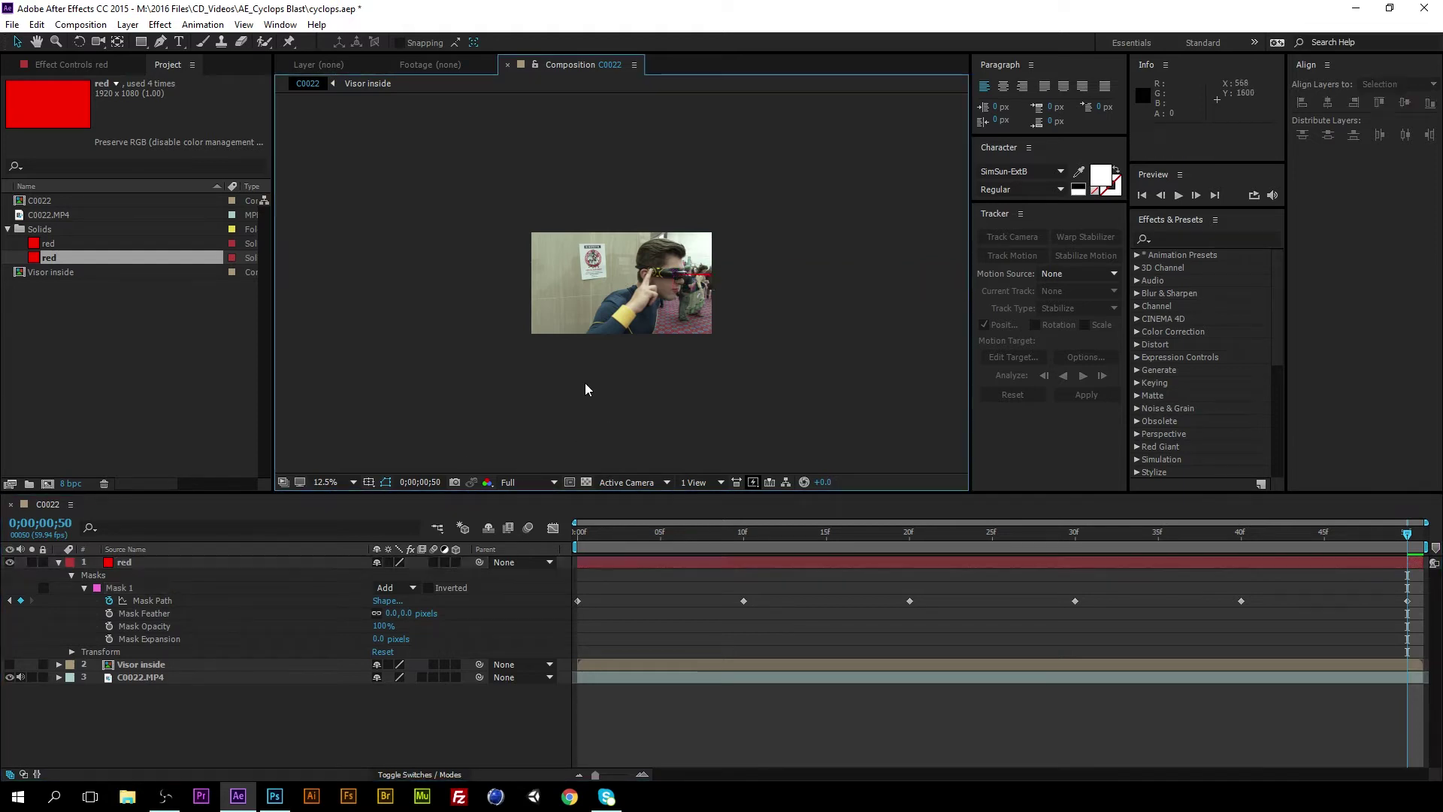
left_click(9, 665)
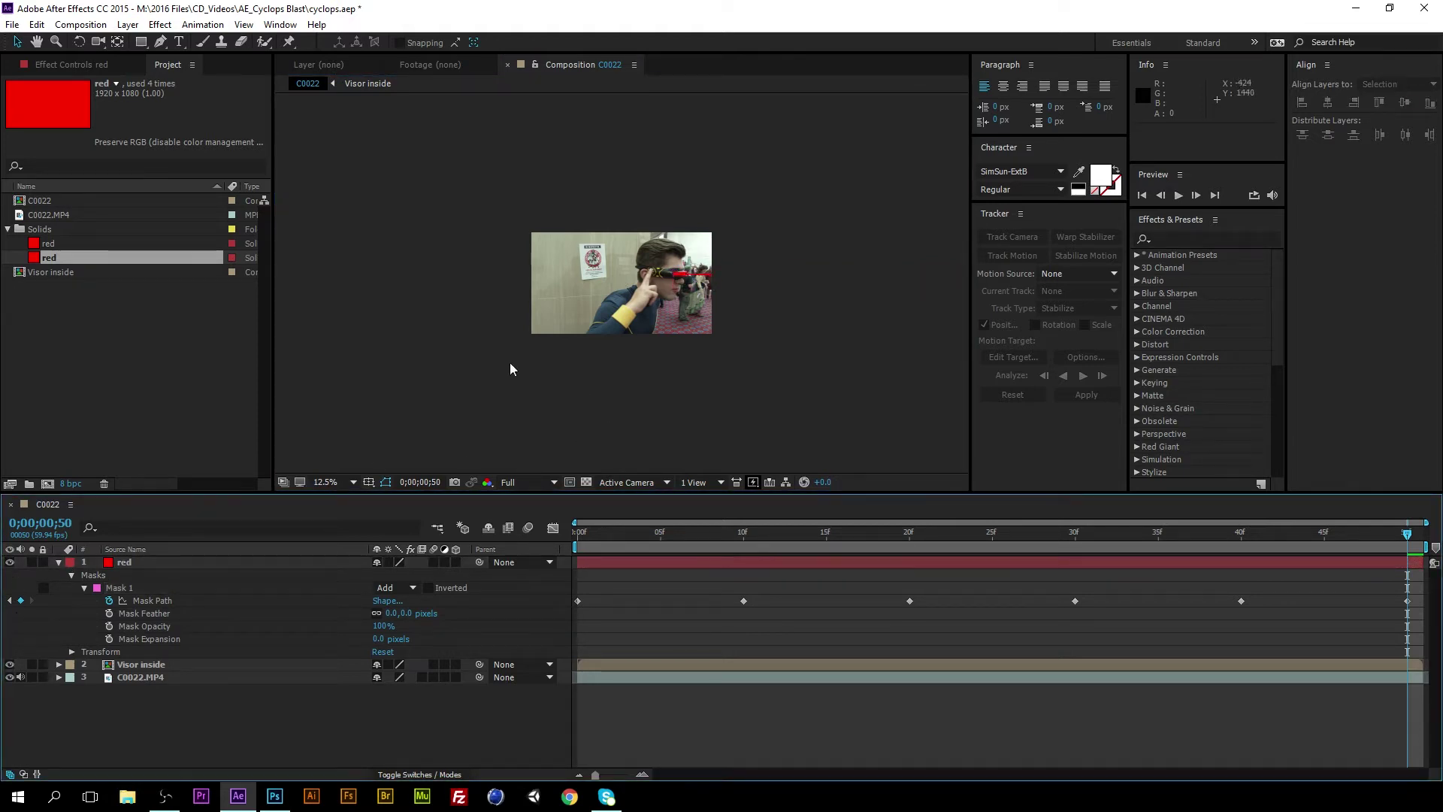
Preview the animated beam from the first frame.
left_click_drag(621, 535, 456, 514)
key("space")
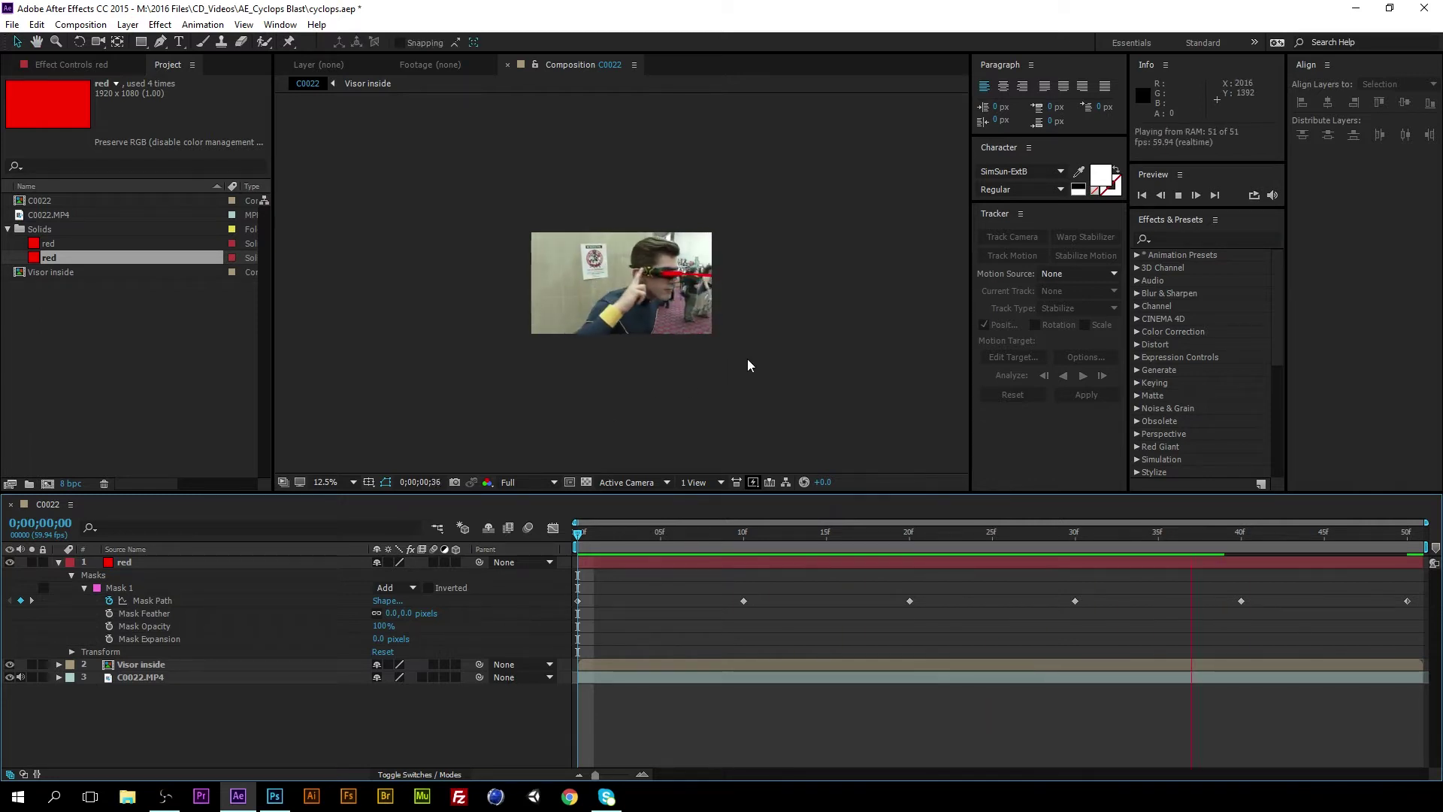
key("space")
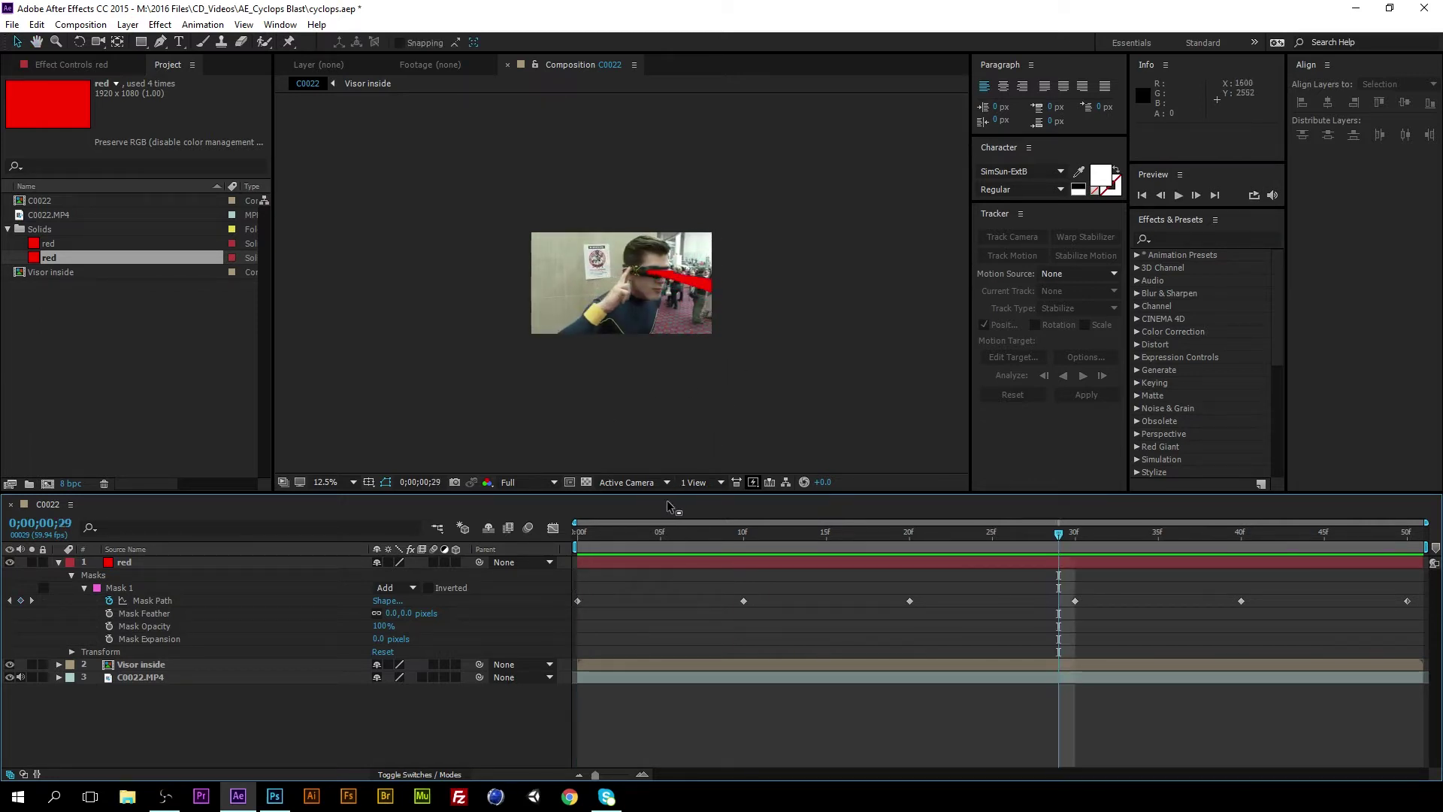
key("Home")
key("space")
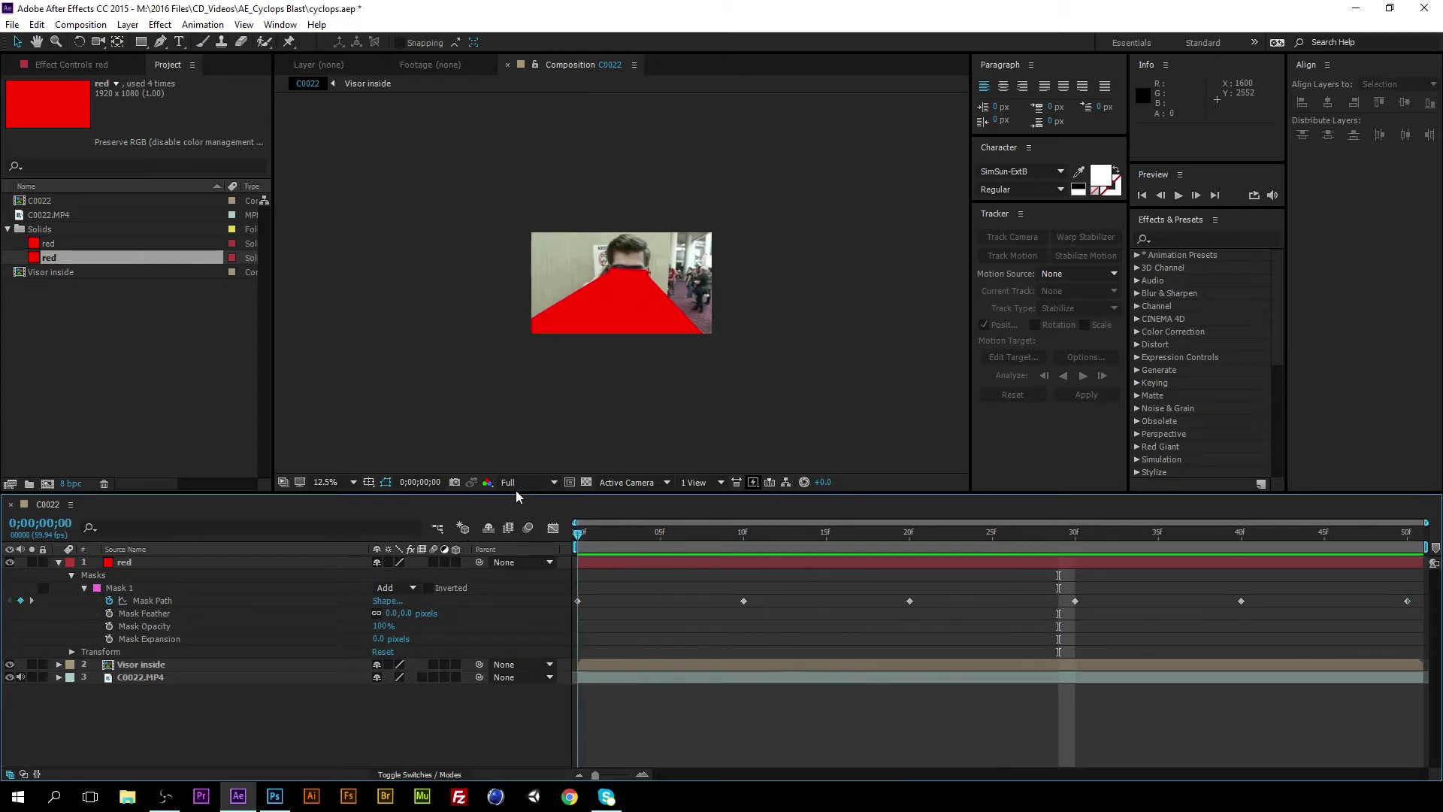
key("period")
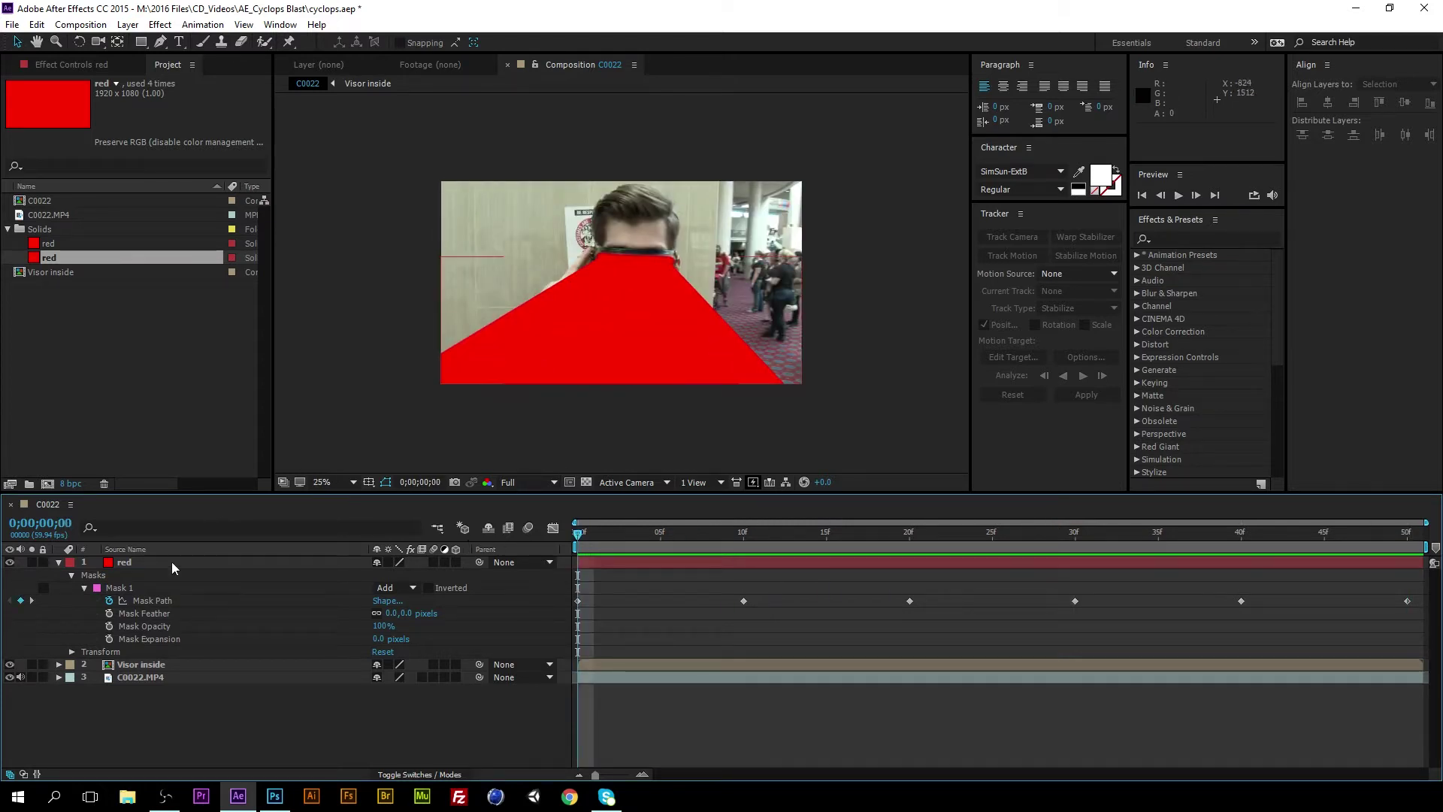
Pre-compose the red beam solid into a new composition named 'Beam', moving all attributes.
right_click(139, 562)
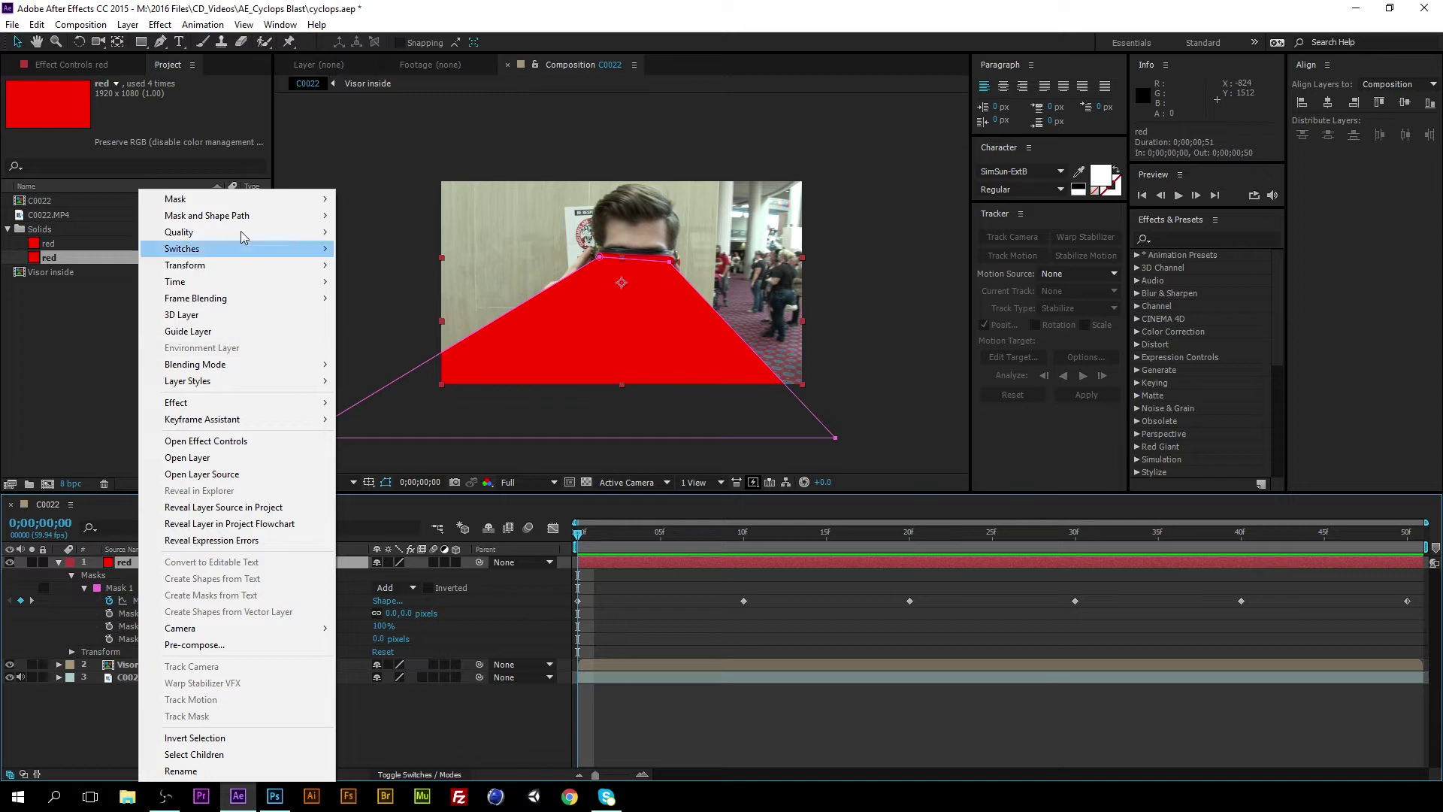
left_click(219, 644)
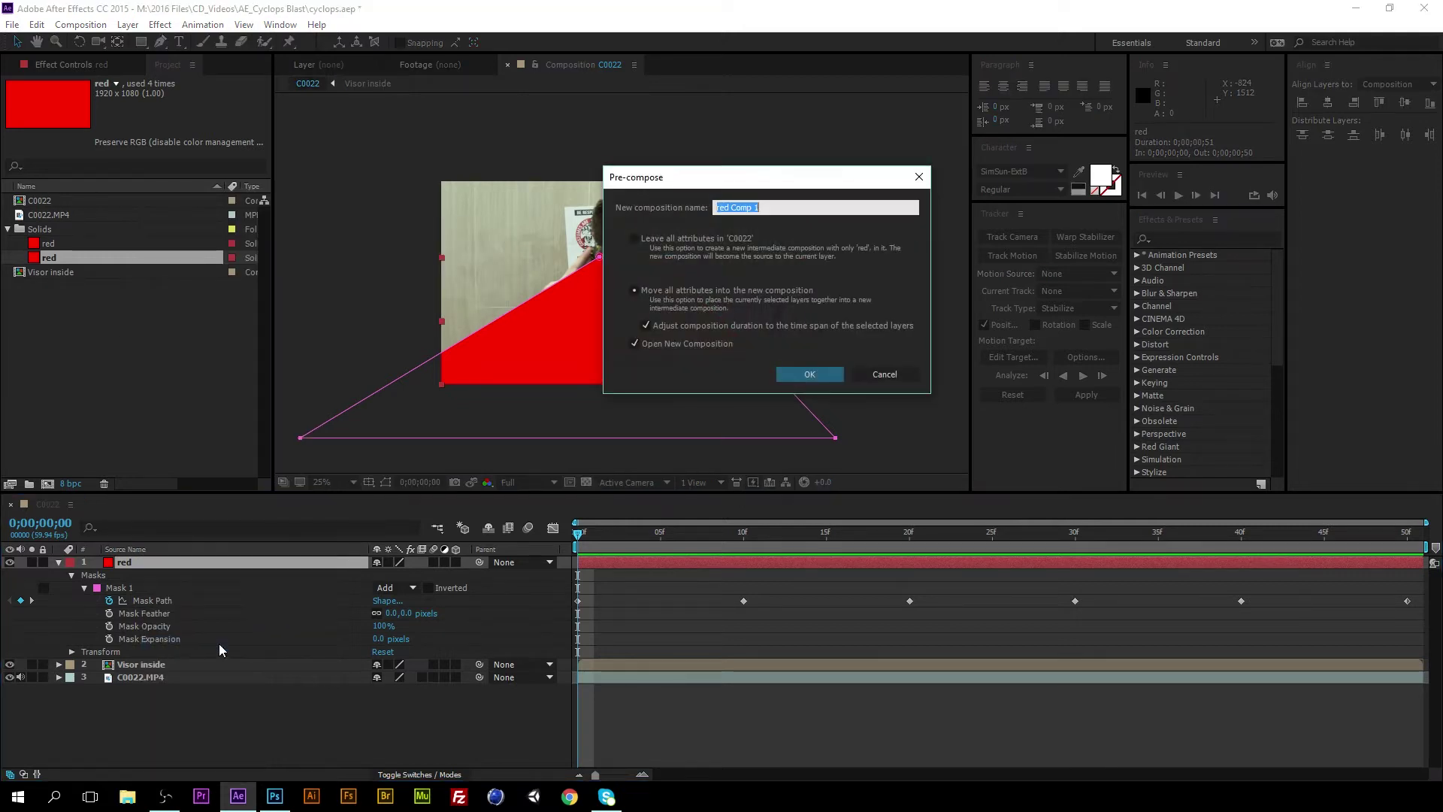
type("Beam")
left_click(809, 375)
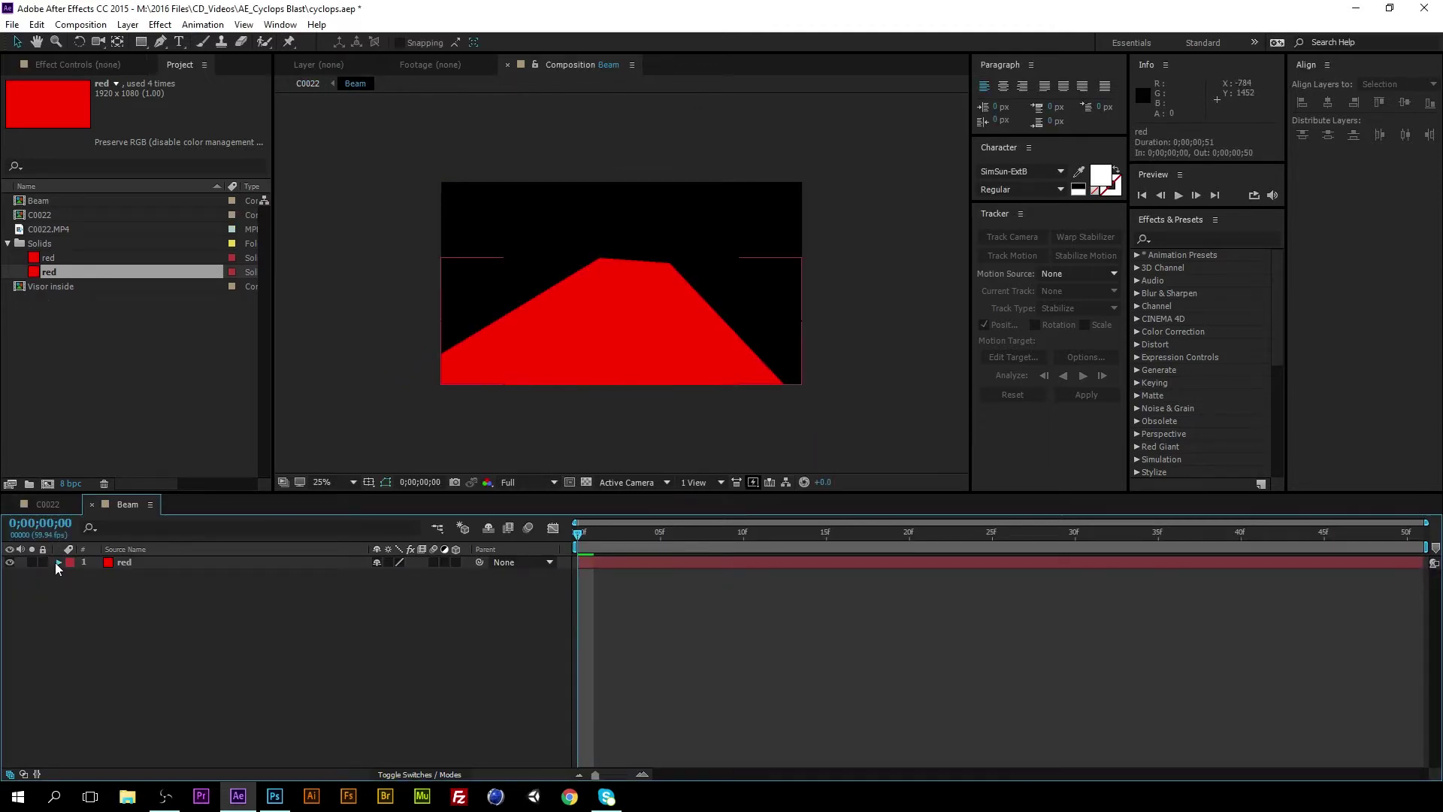
Duplicate the red beam layer into five copies and give layer 5 a 10 px Mask Feather.
left_click(121, 563)
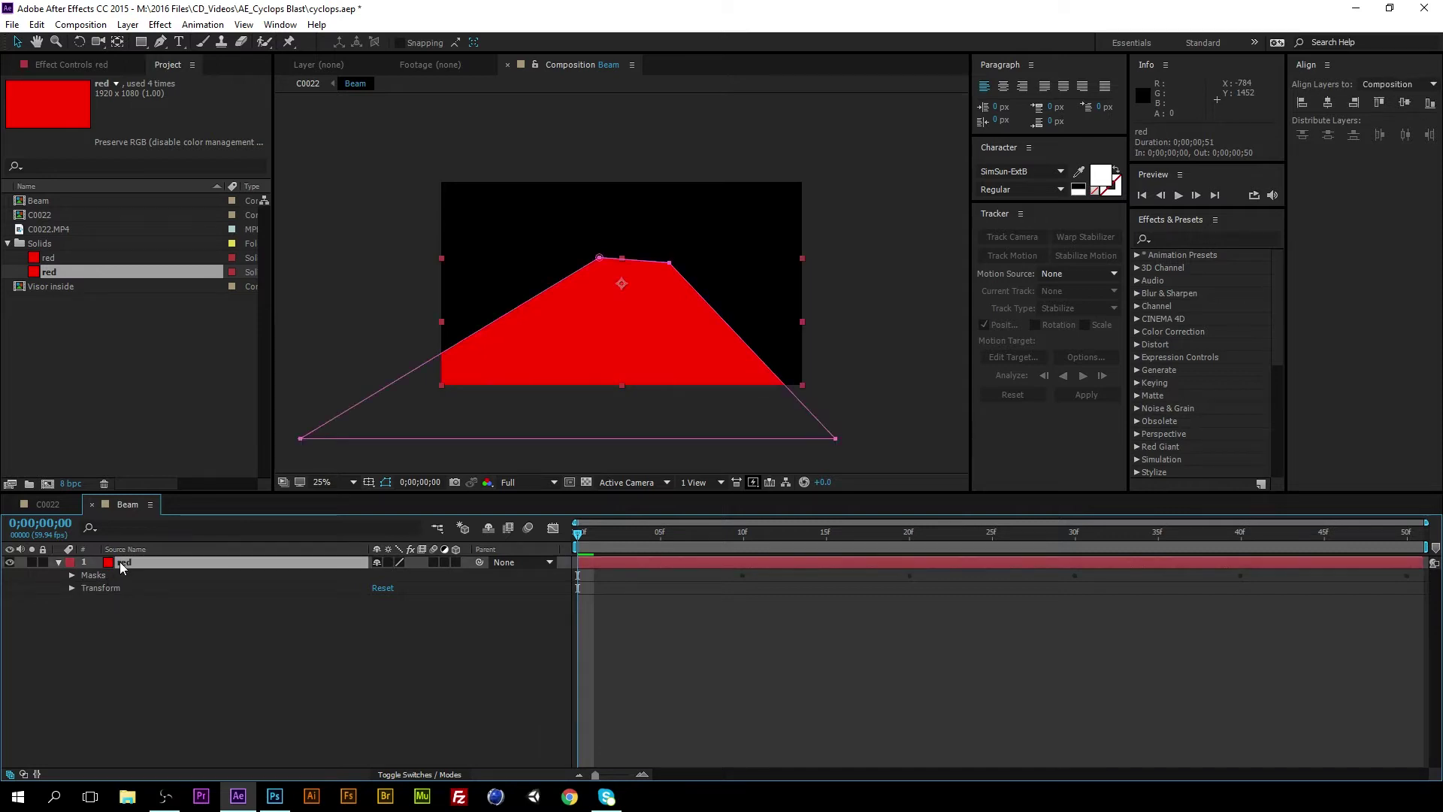
key("ctrl+d")
key("ctrl+d")
key("ctrl+d")
key("ctrl+d")
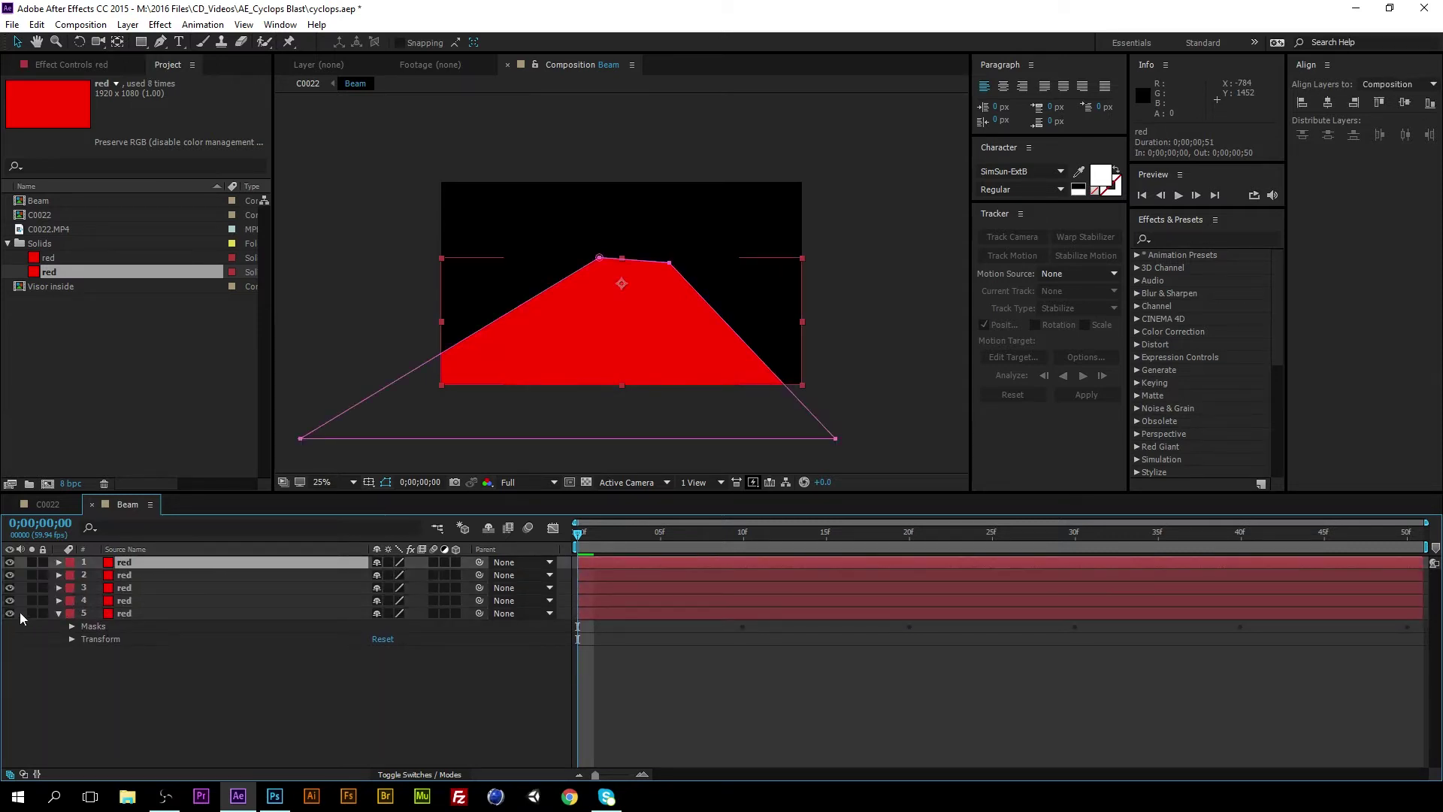
left_click(72, 626)
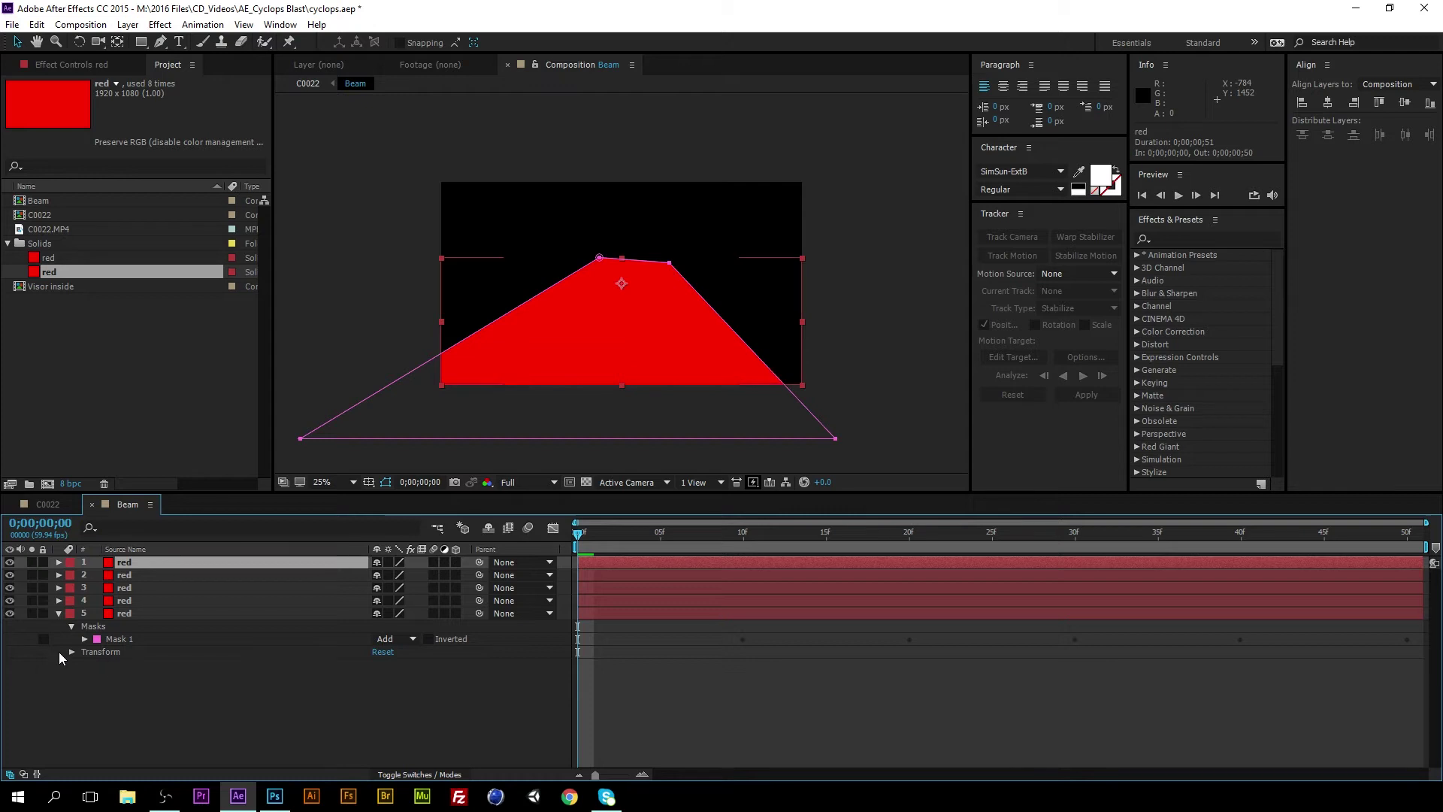
left_click(77, 643)
left_click(84, 640)
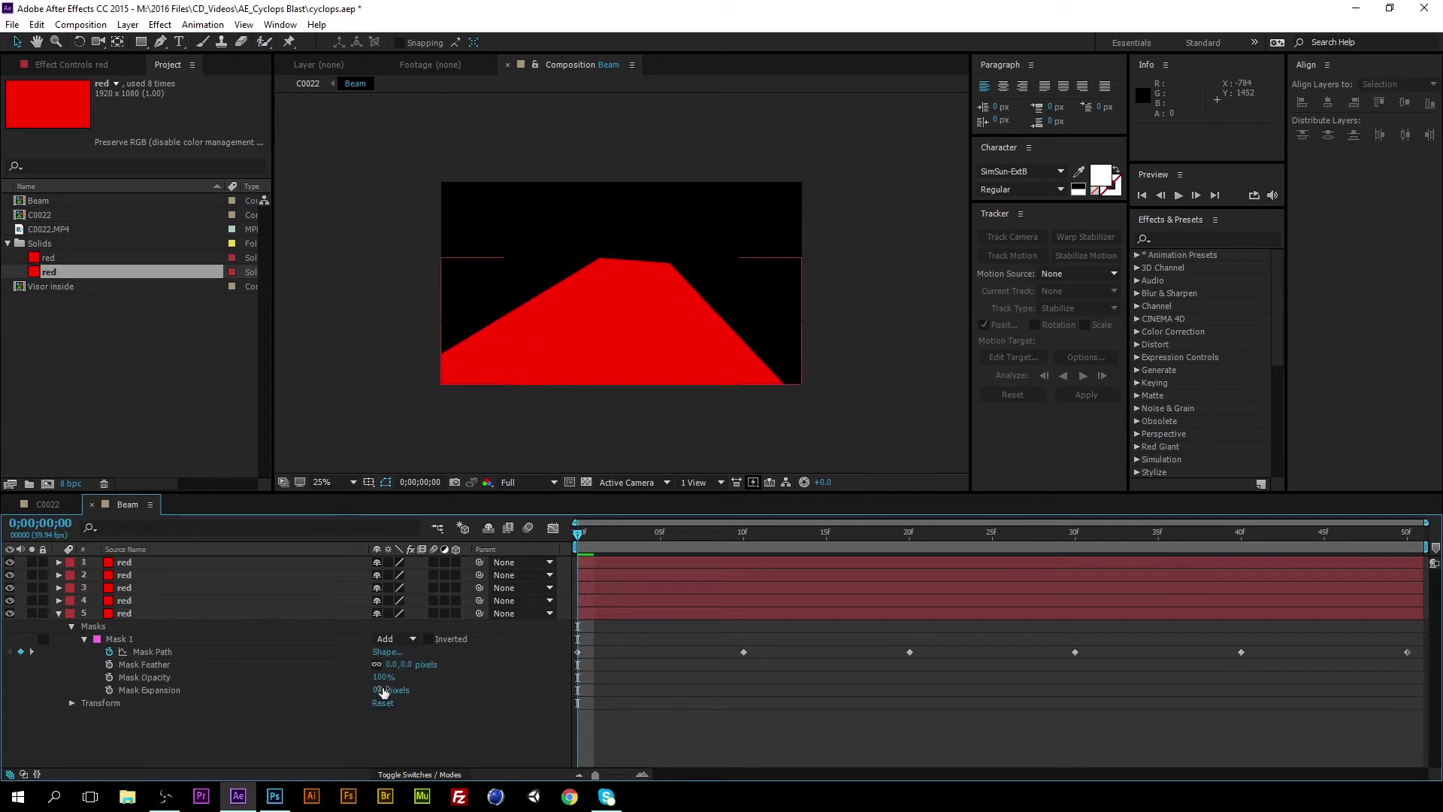
type("10")
key("Return")
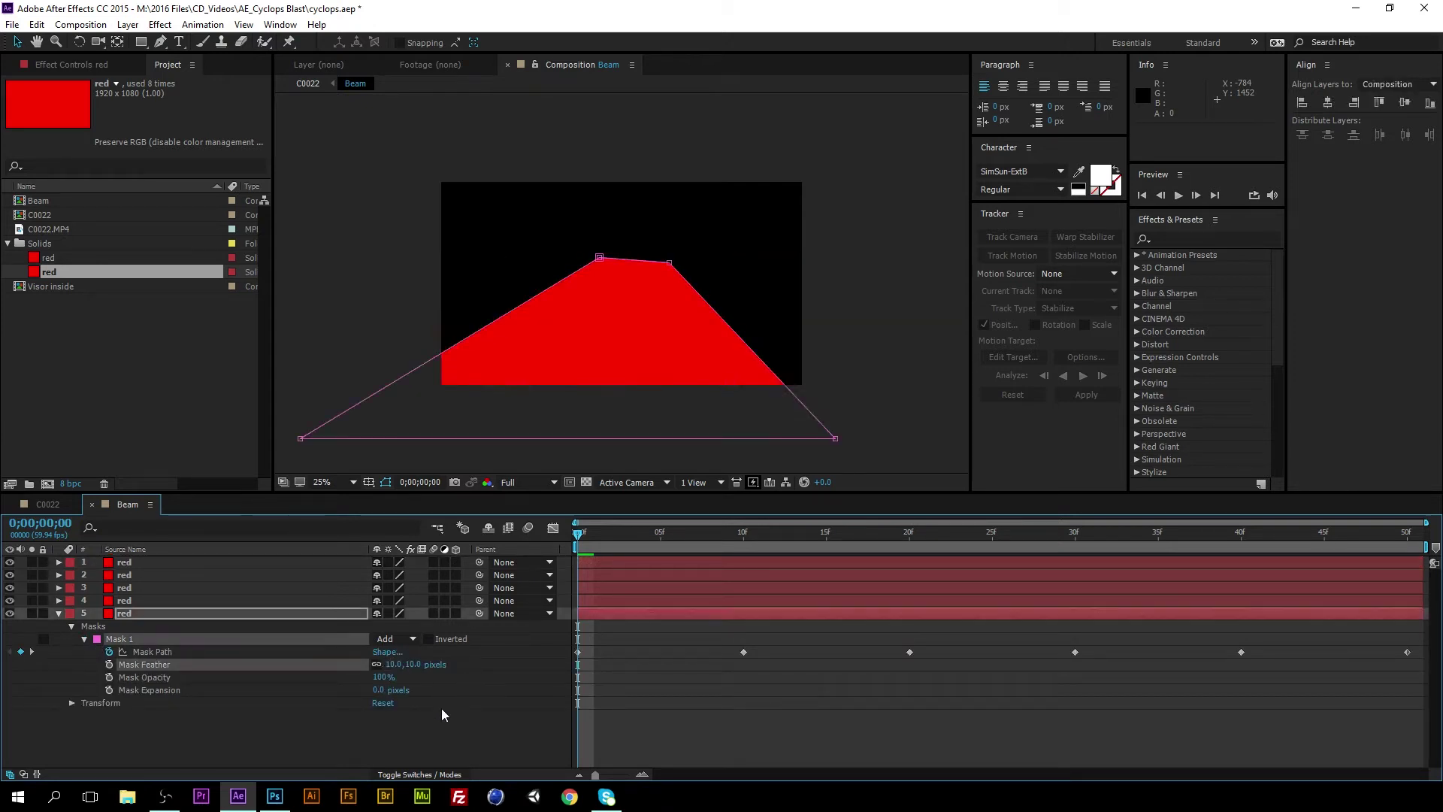
Set Mask Feather to 20 px on layer 4 and 30 px on layer 3.
left_click(59, 600)
left_click(72, 613)
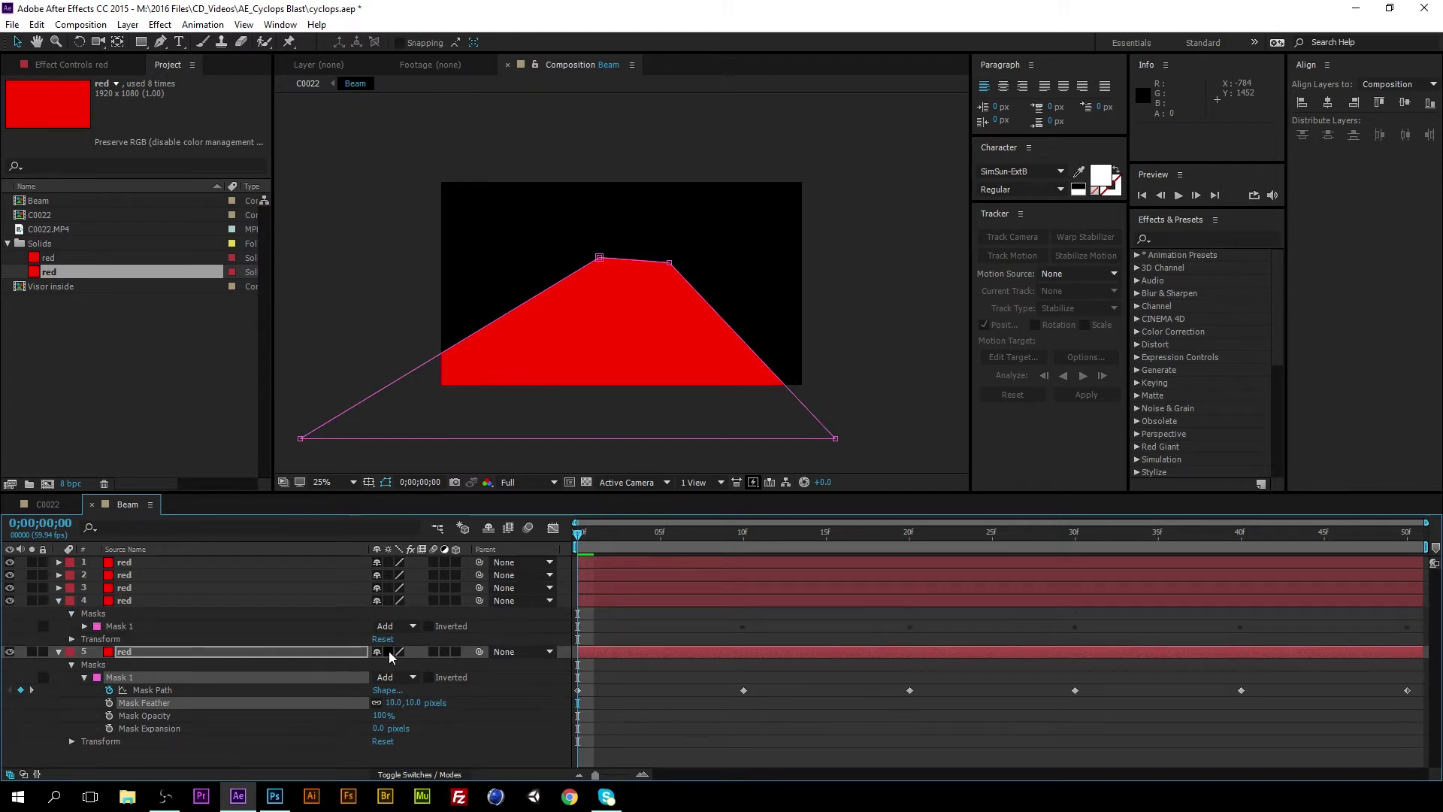
left_click(84, 626)
left_click(389, 651)
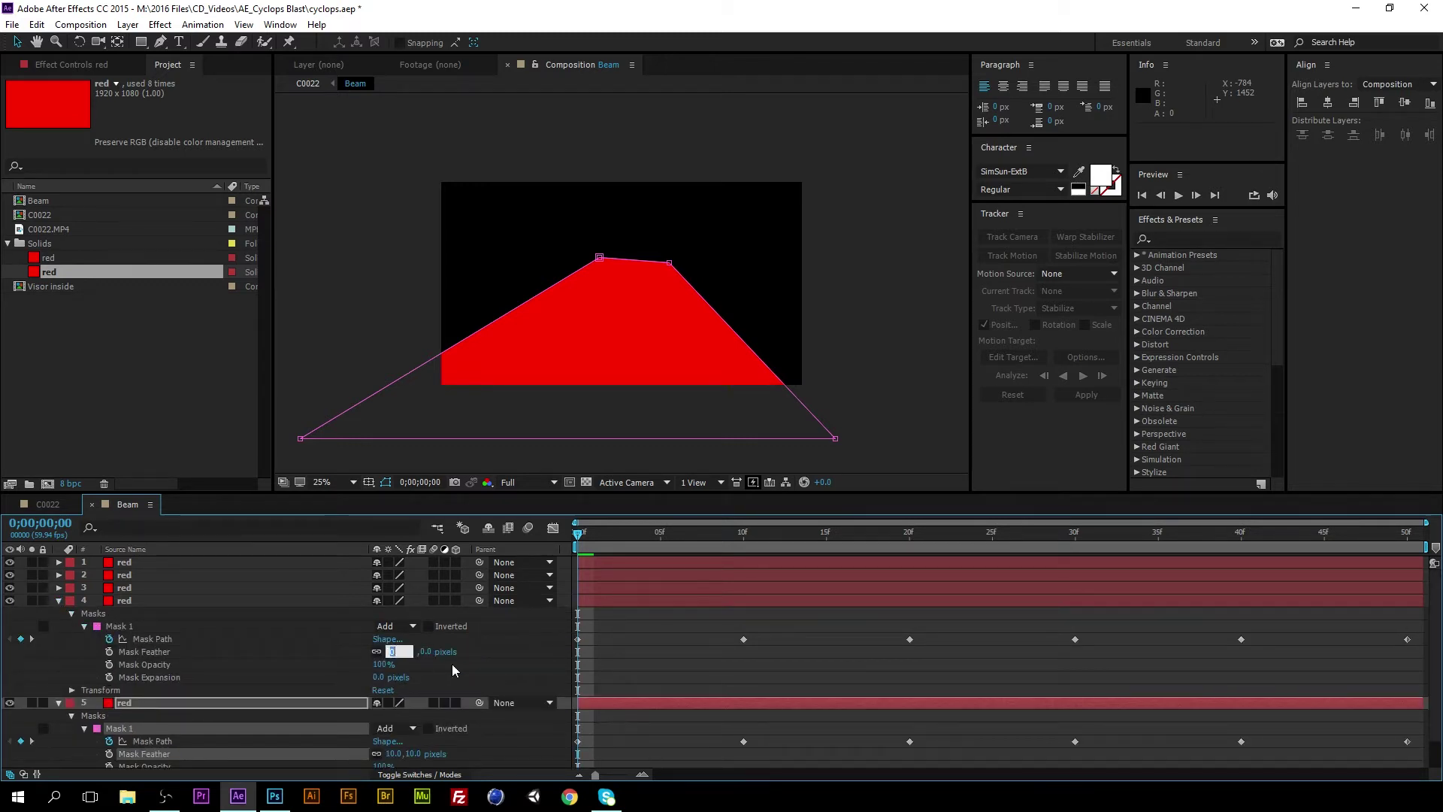
type("20")
key("Return")
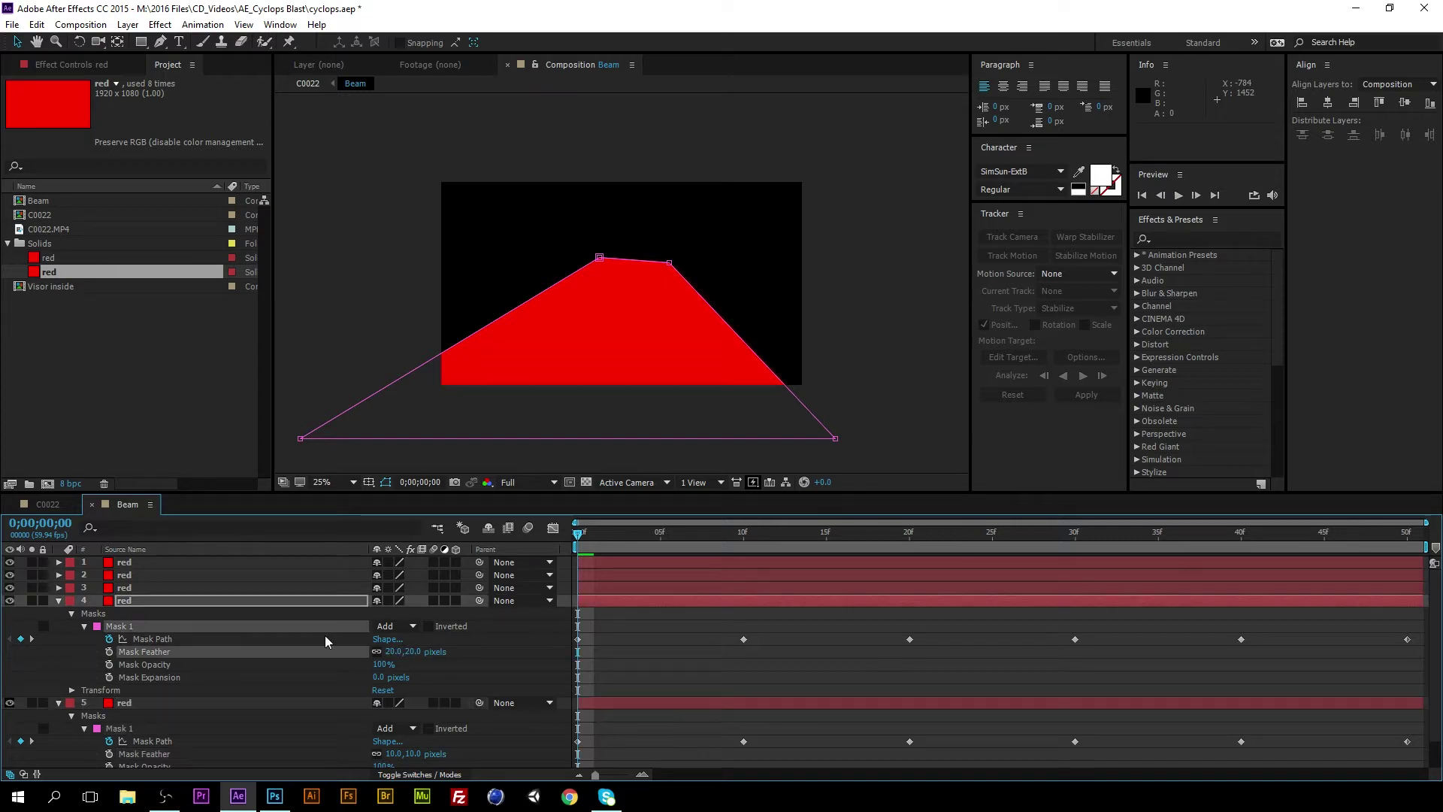
left_click(59, 587)
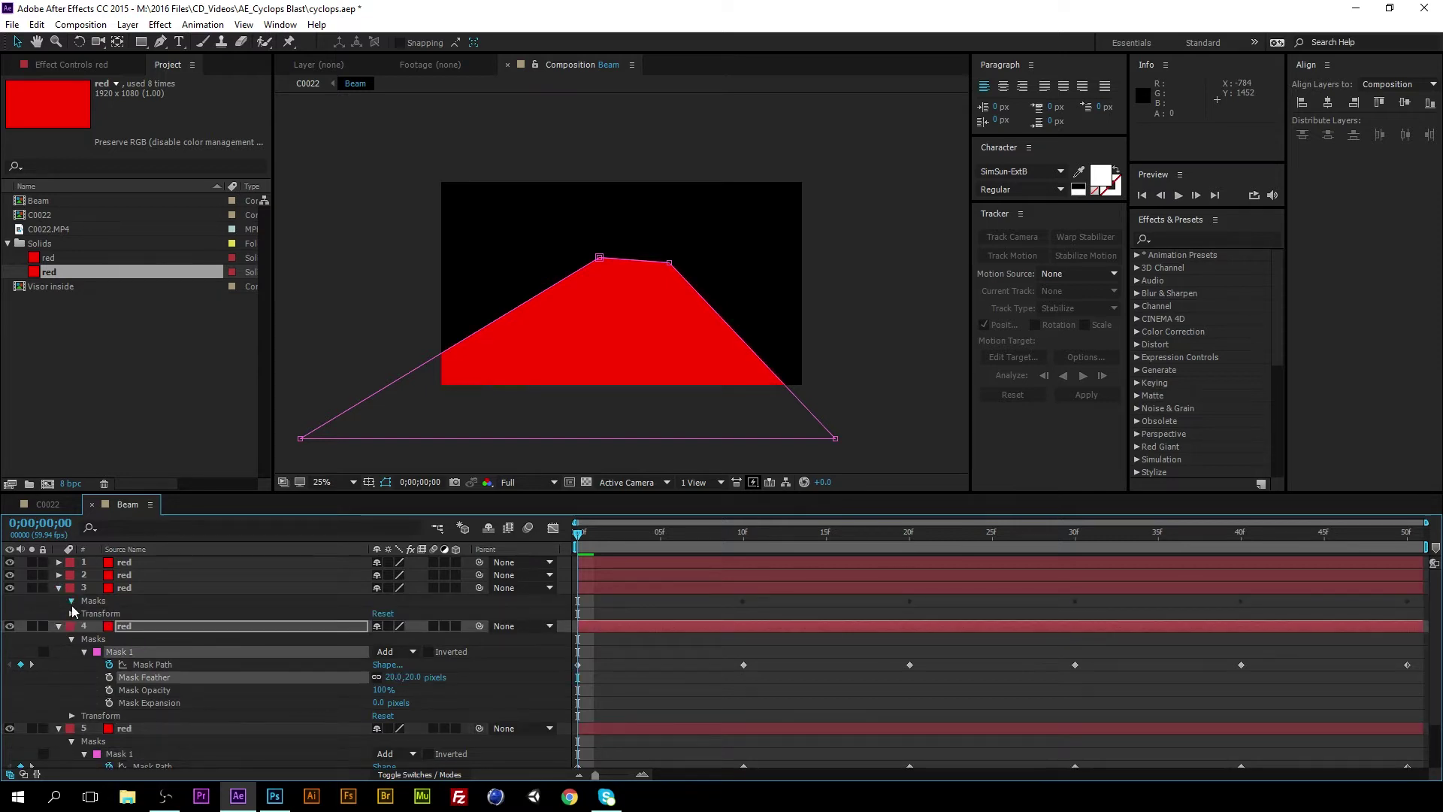
left_click(84, 613)
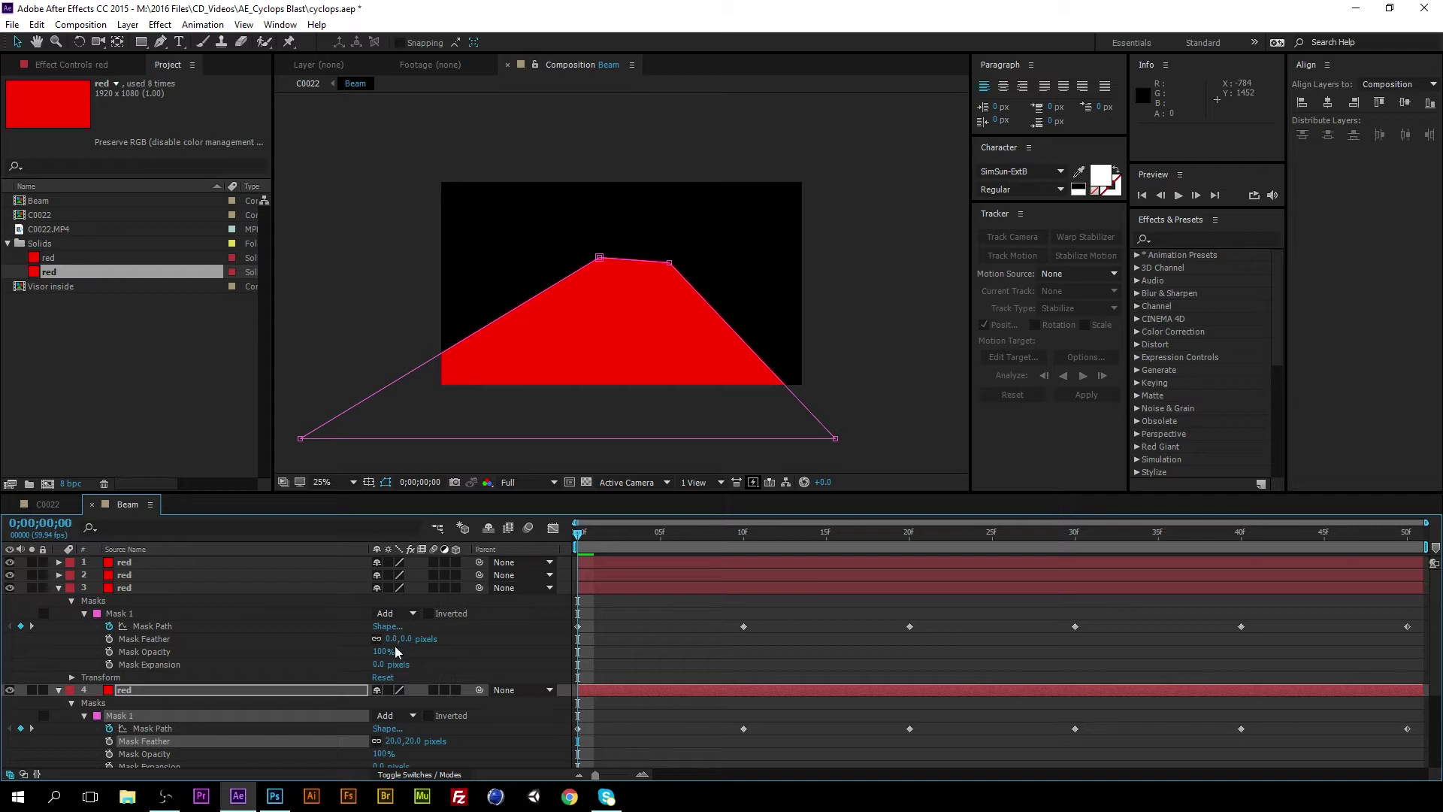
left_click(391, 639)
type("30")
key("Return")
Set Mask Feather to 40 px on layer 2 and 50 px on layer 1.
left_click(134, 562)
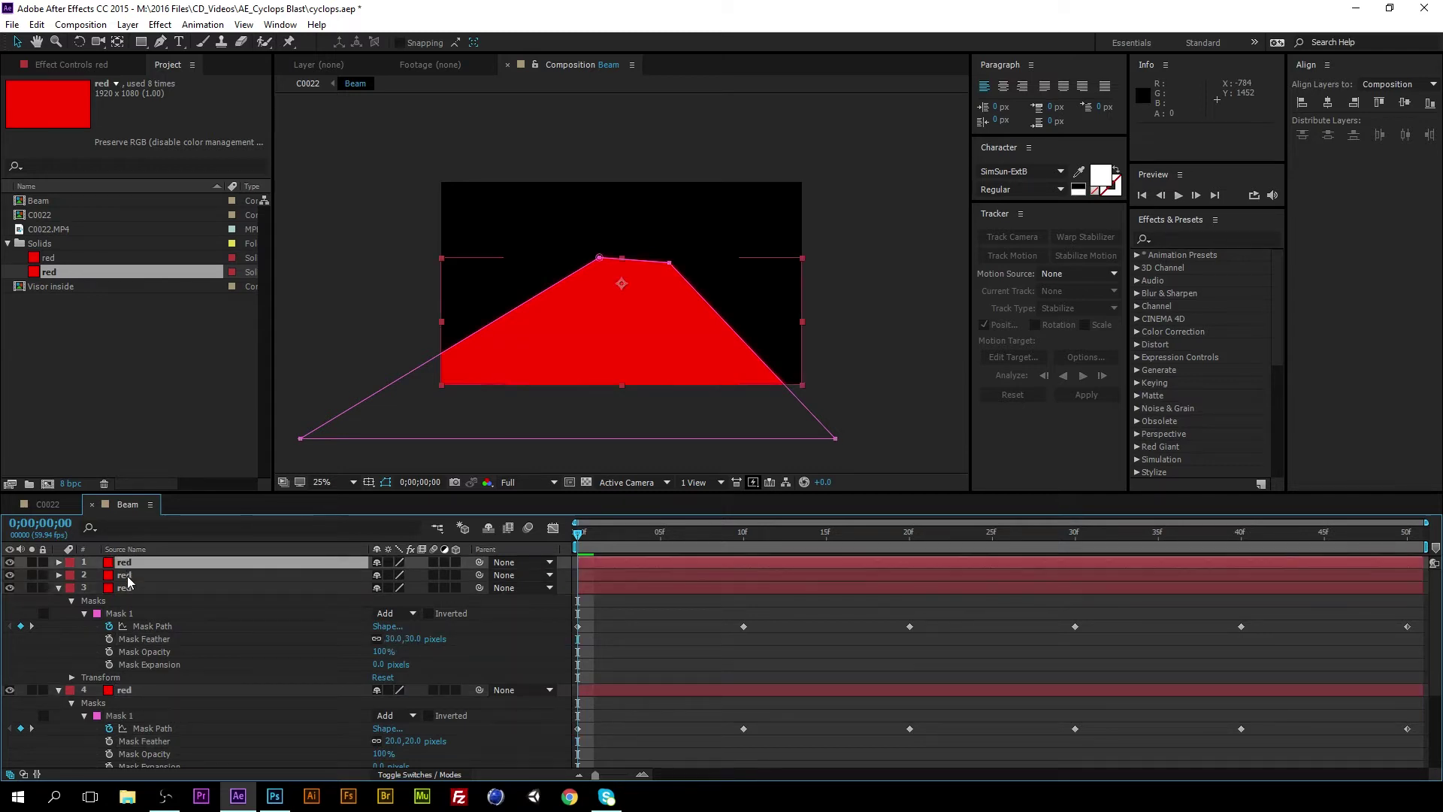
key("F2")
left_click(57, 575)
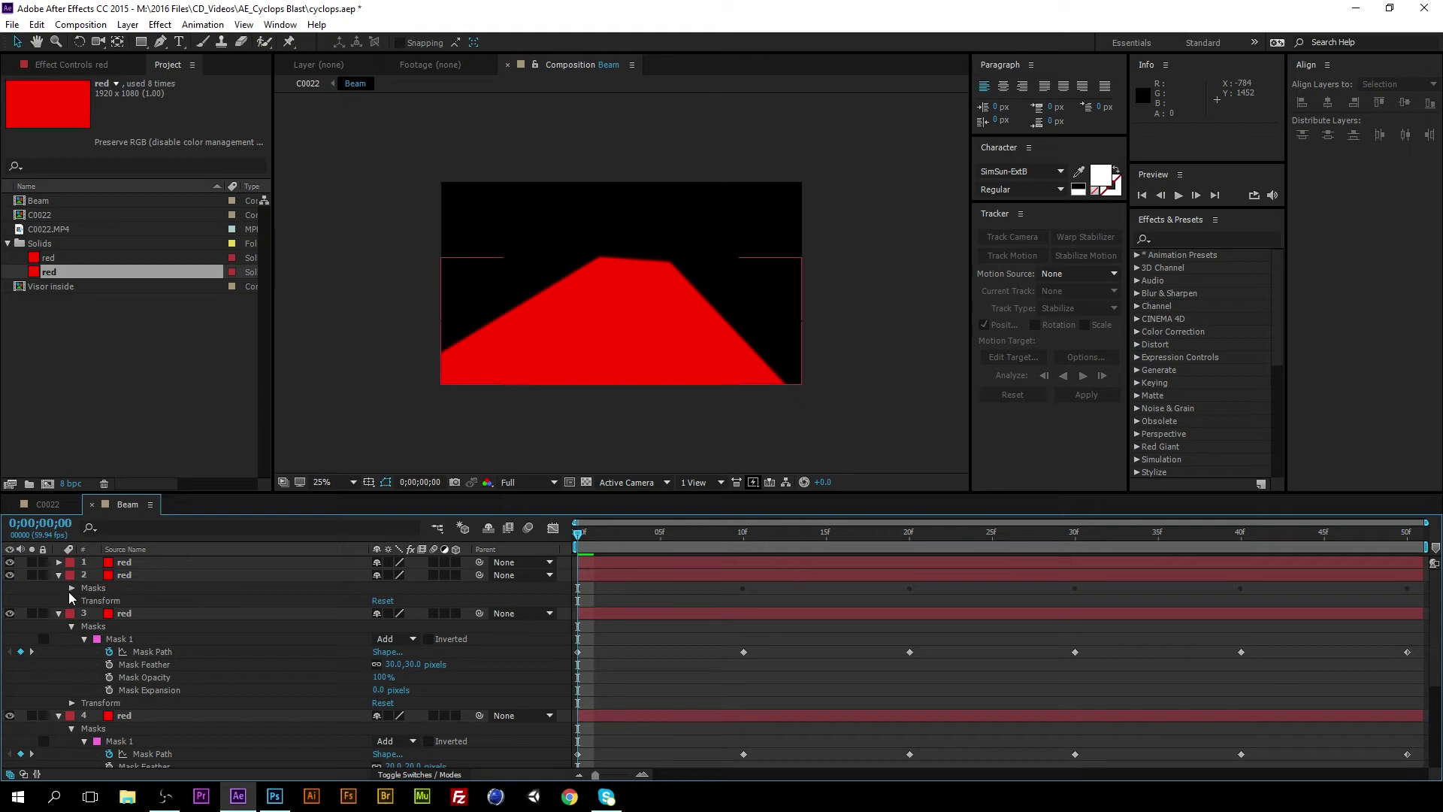
left_click(72, 587)
left_click(85, 600)
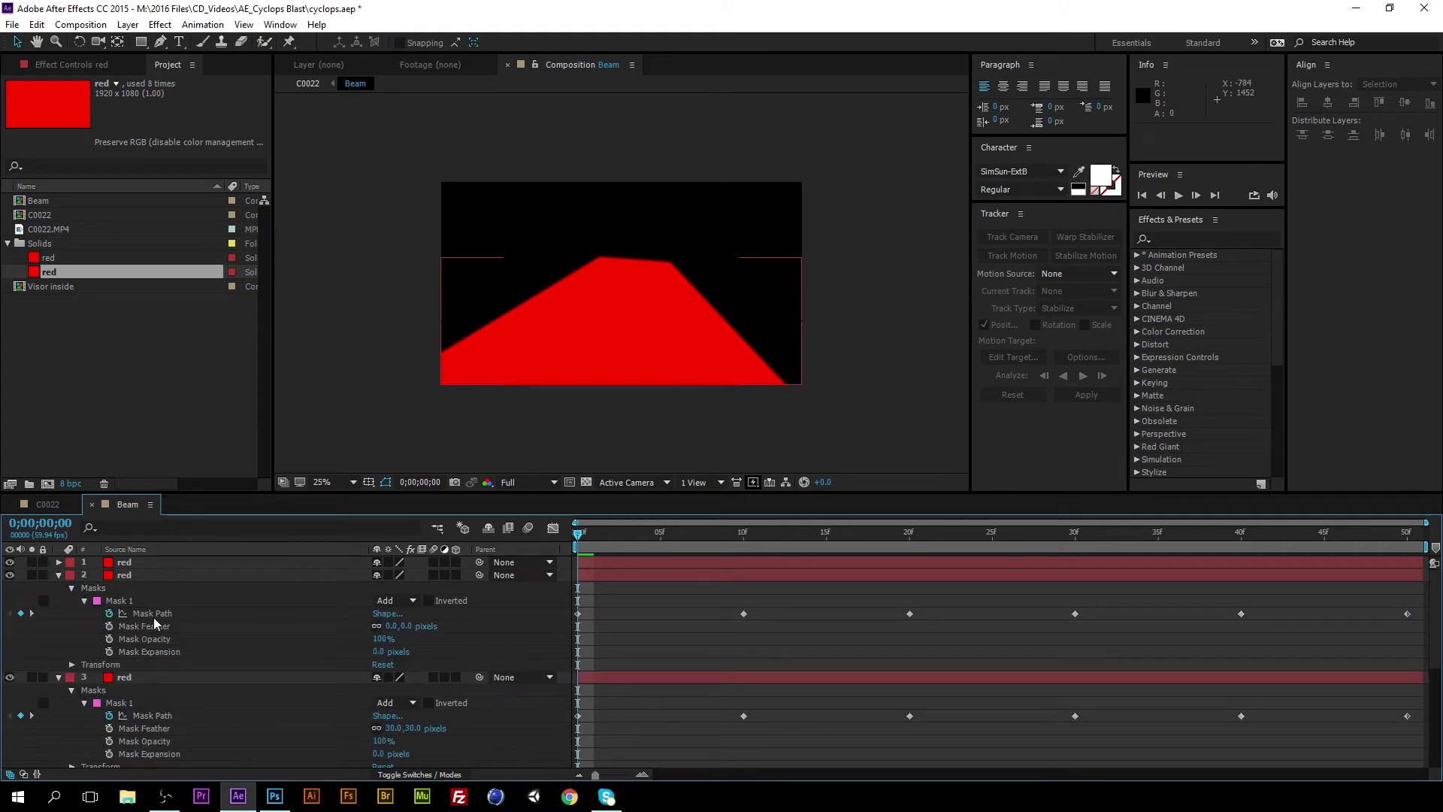
left_click(391, 625)
type("40")
key("Return")
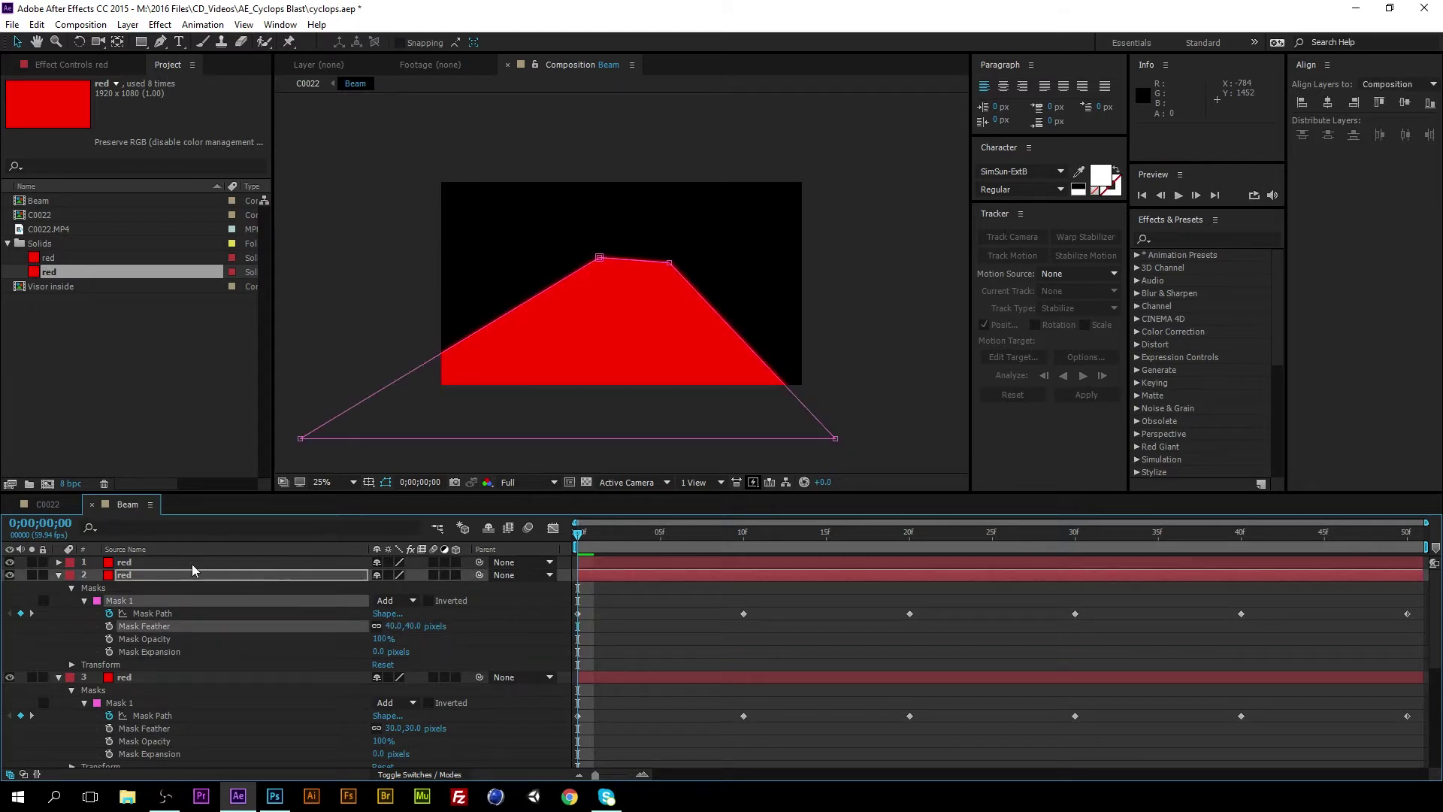
left_click(60, 562)
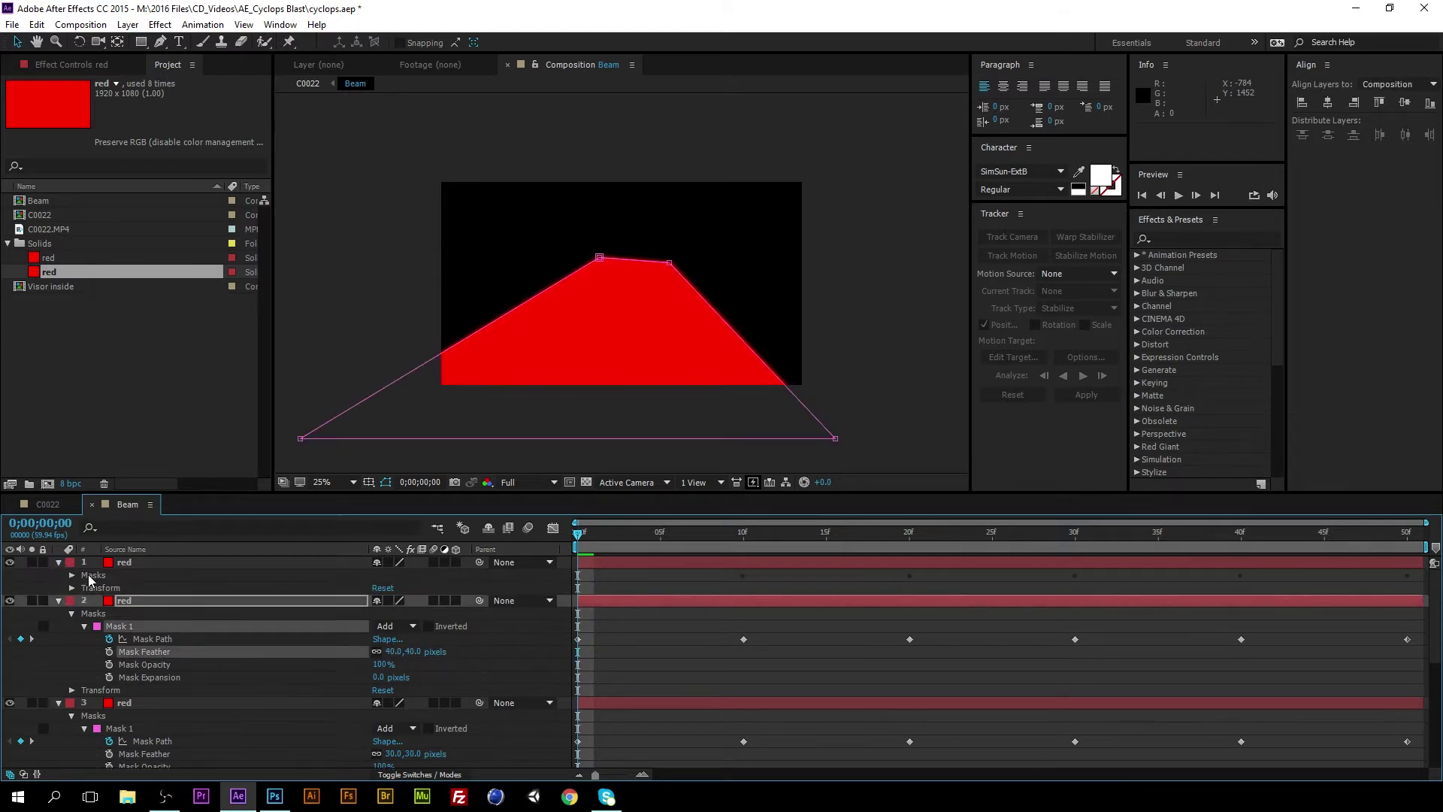
left_click(72, 575)
left_click(86, 588)
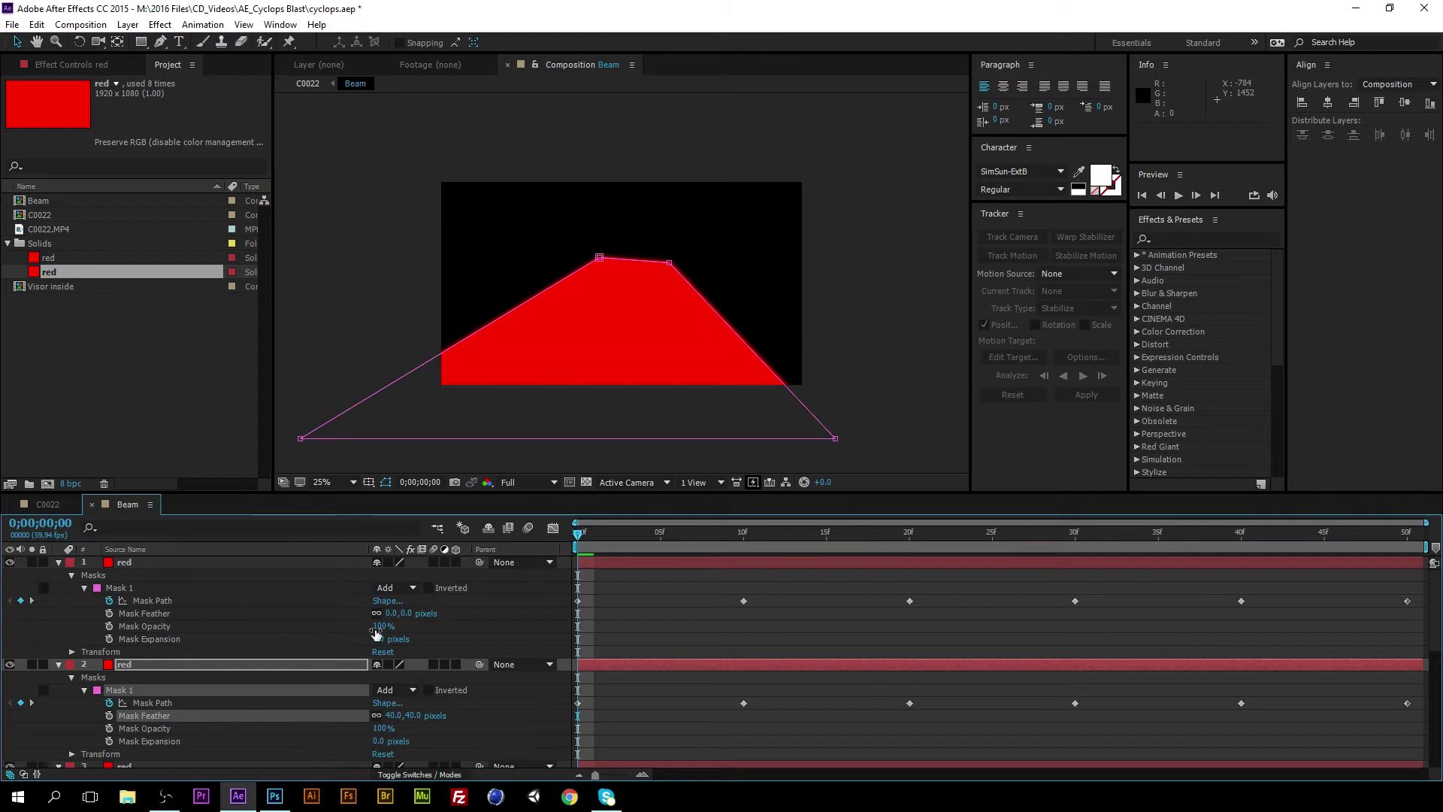
left_click(388, 614)
key("Return")
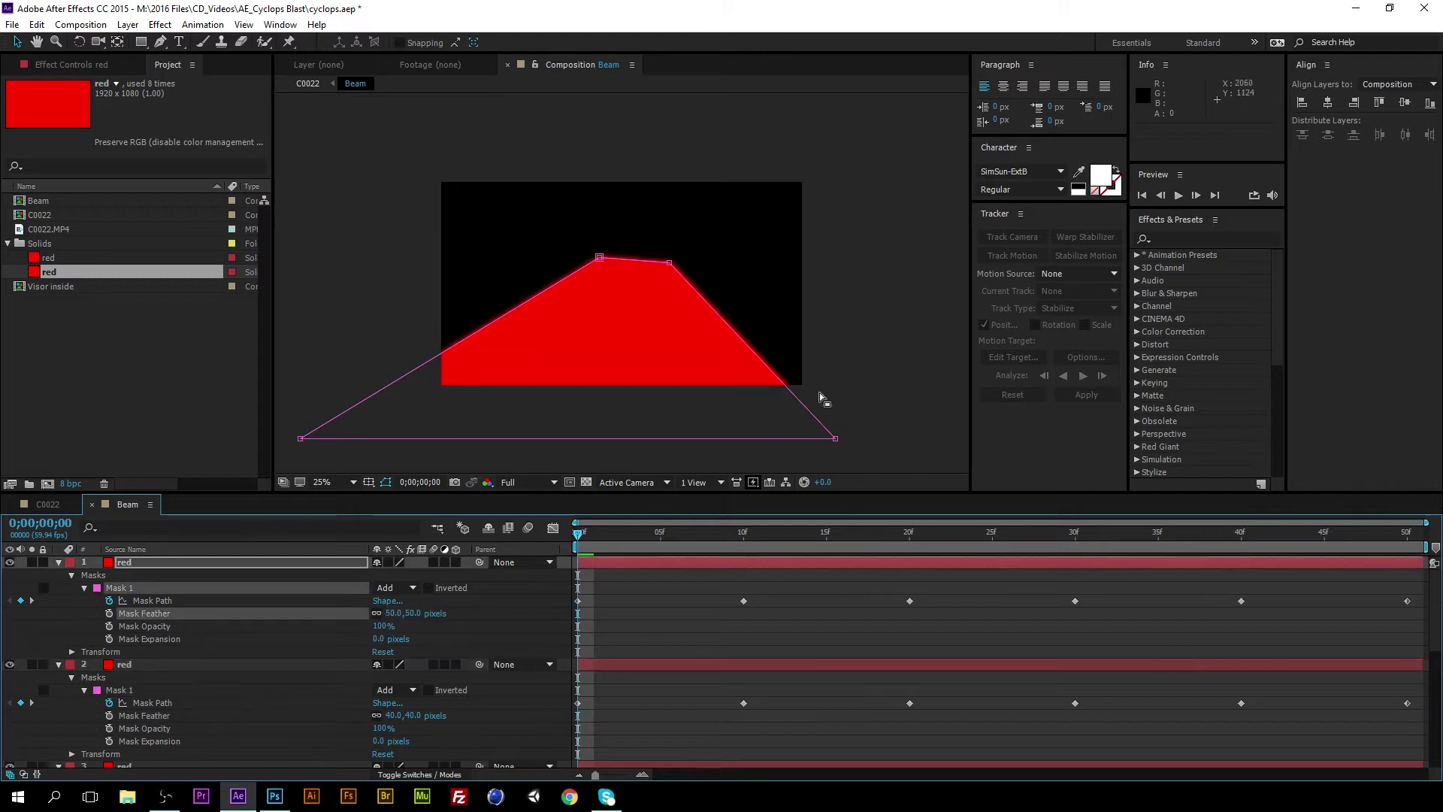
Collapse all five layers and scrub through the soft-edged beam animation.
left_click(59, 562)
left_click(58, 576)
left_click(58, 589)
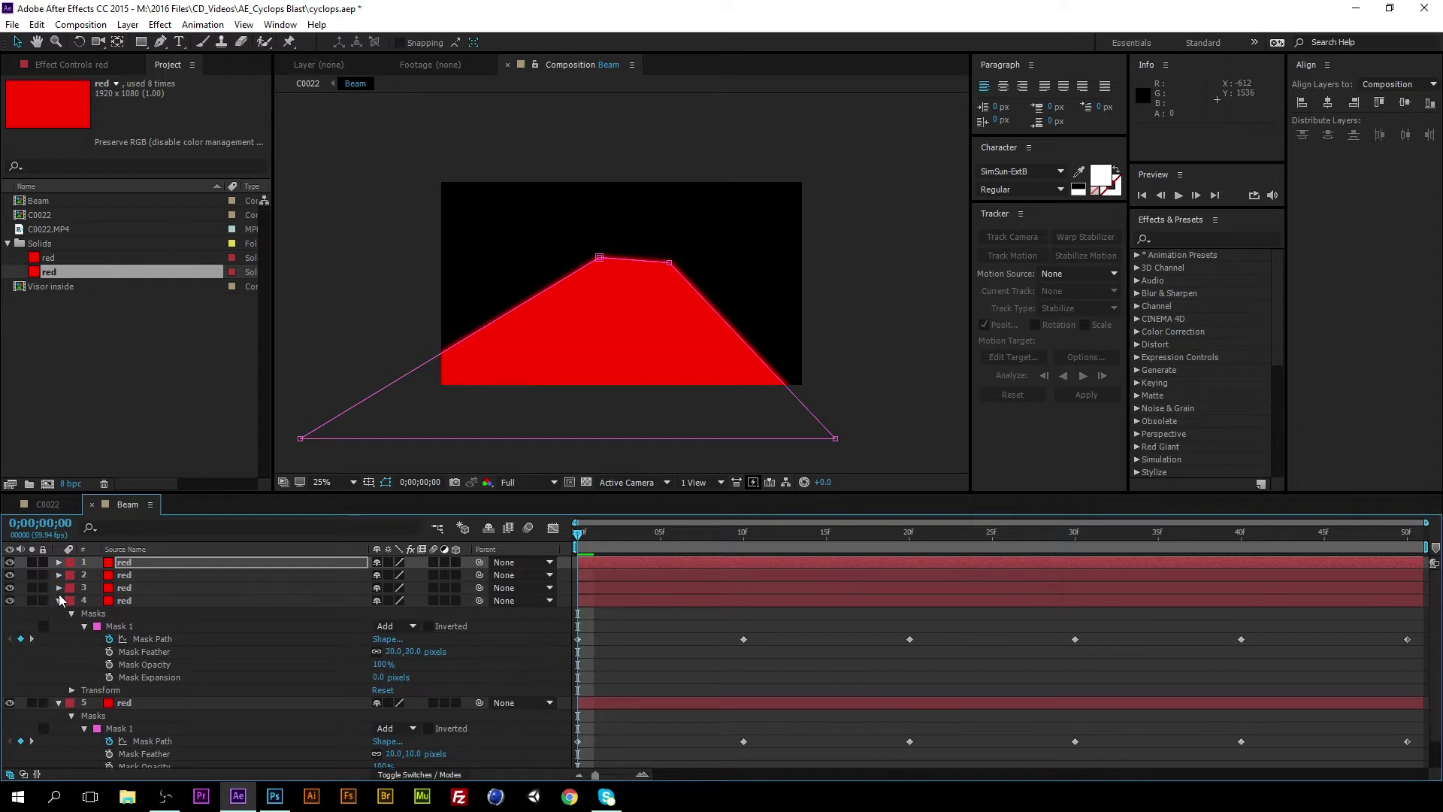
left_click(58, 599)
left_click(59, 613)
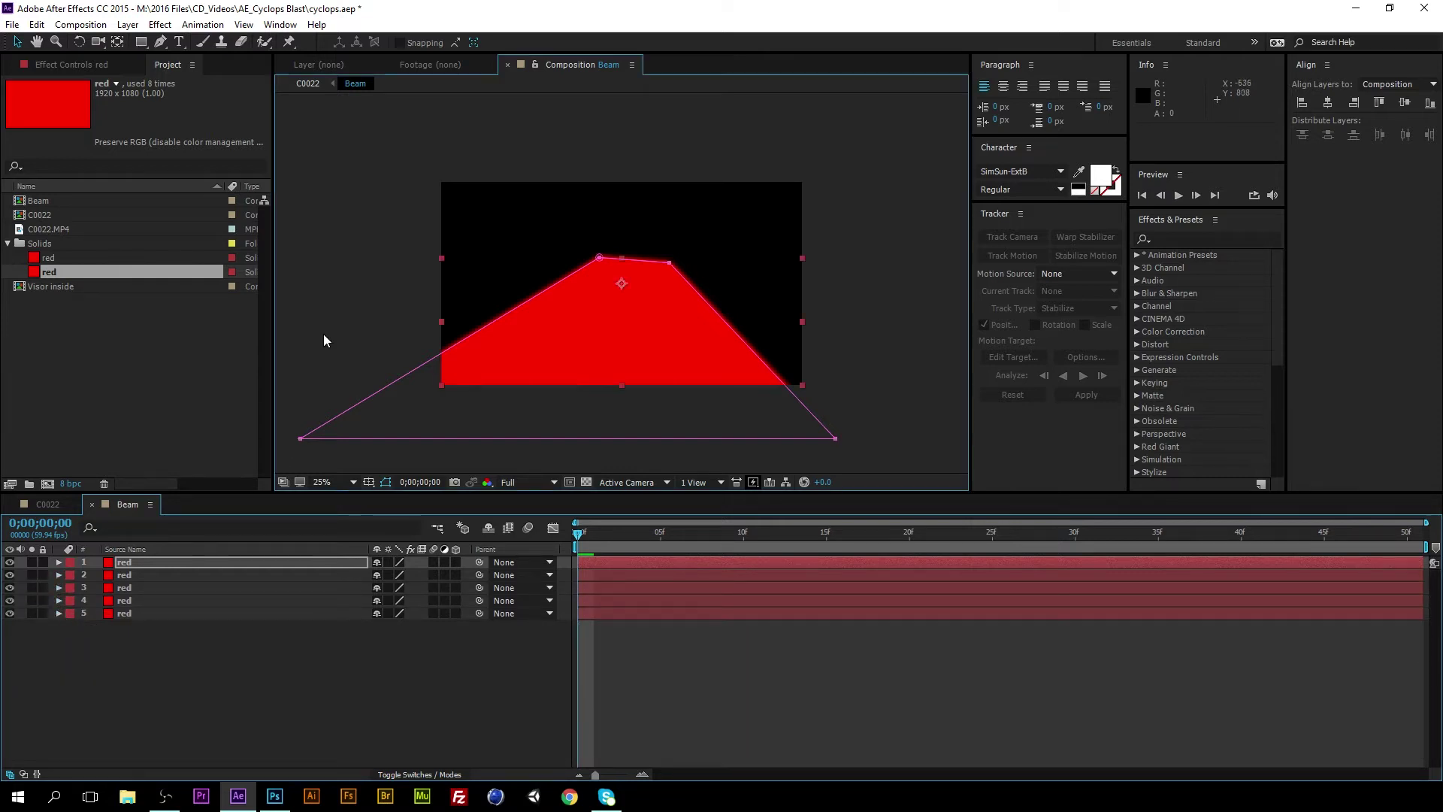
left_click(386, 303)
left_click_drag(586, 547, 1311, 568)
key("Home")
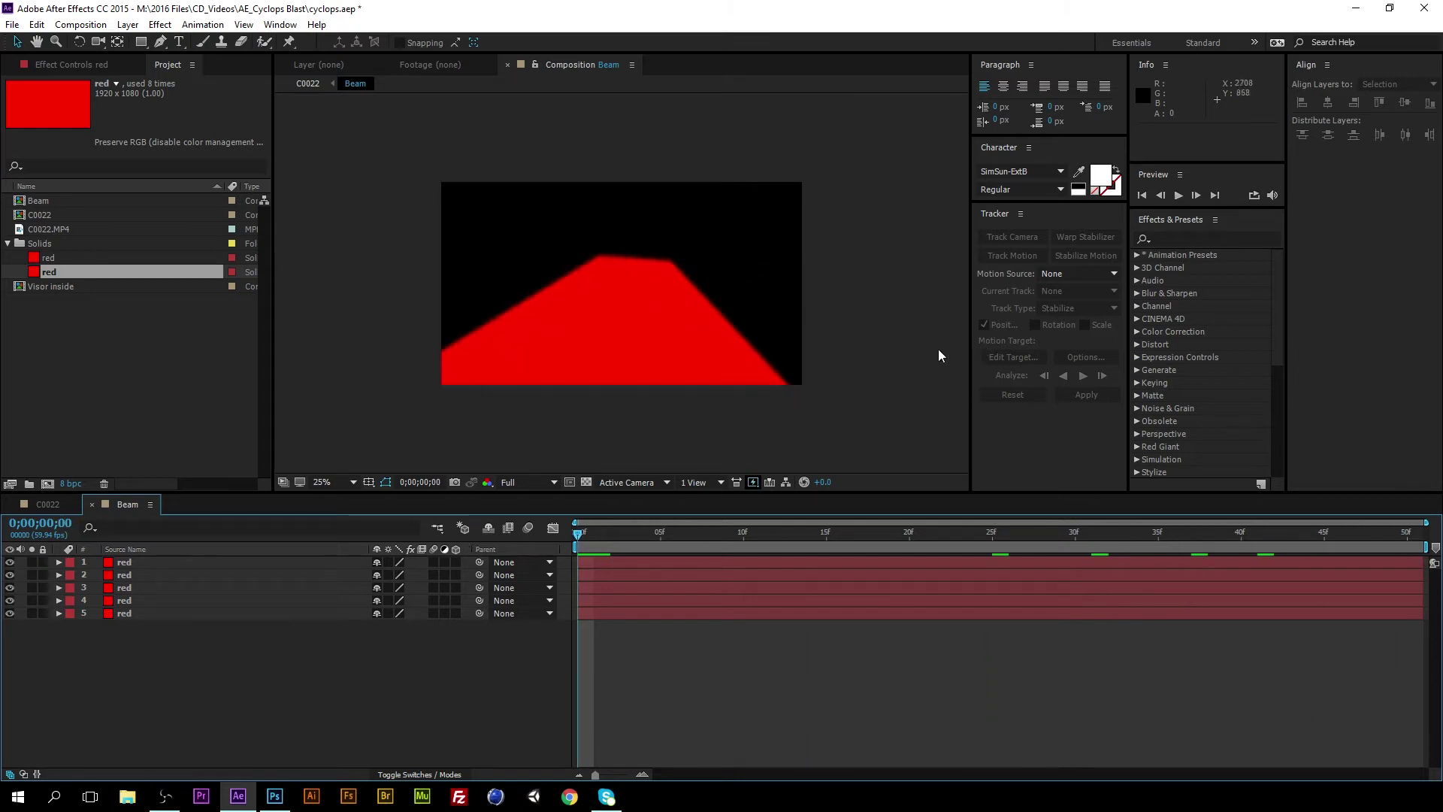
key("space")
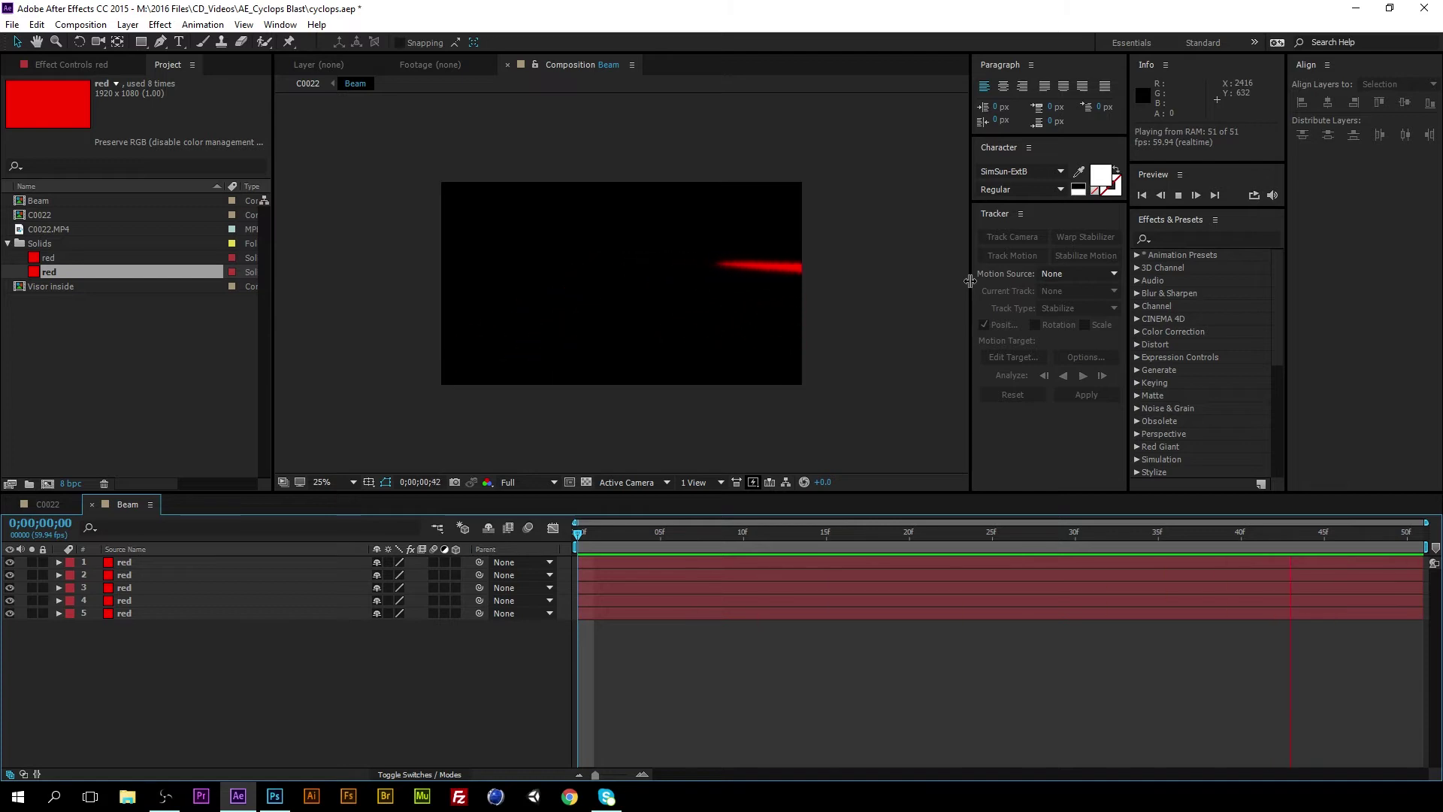
left_click(122, 564)
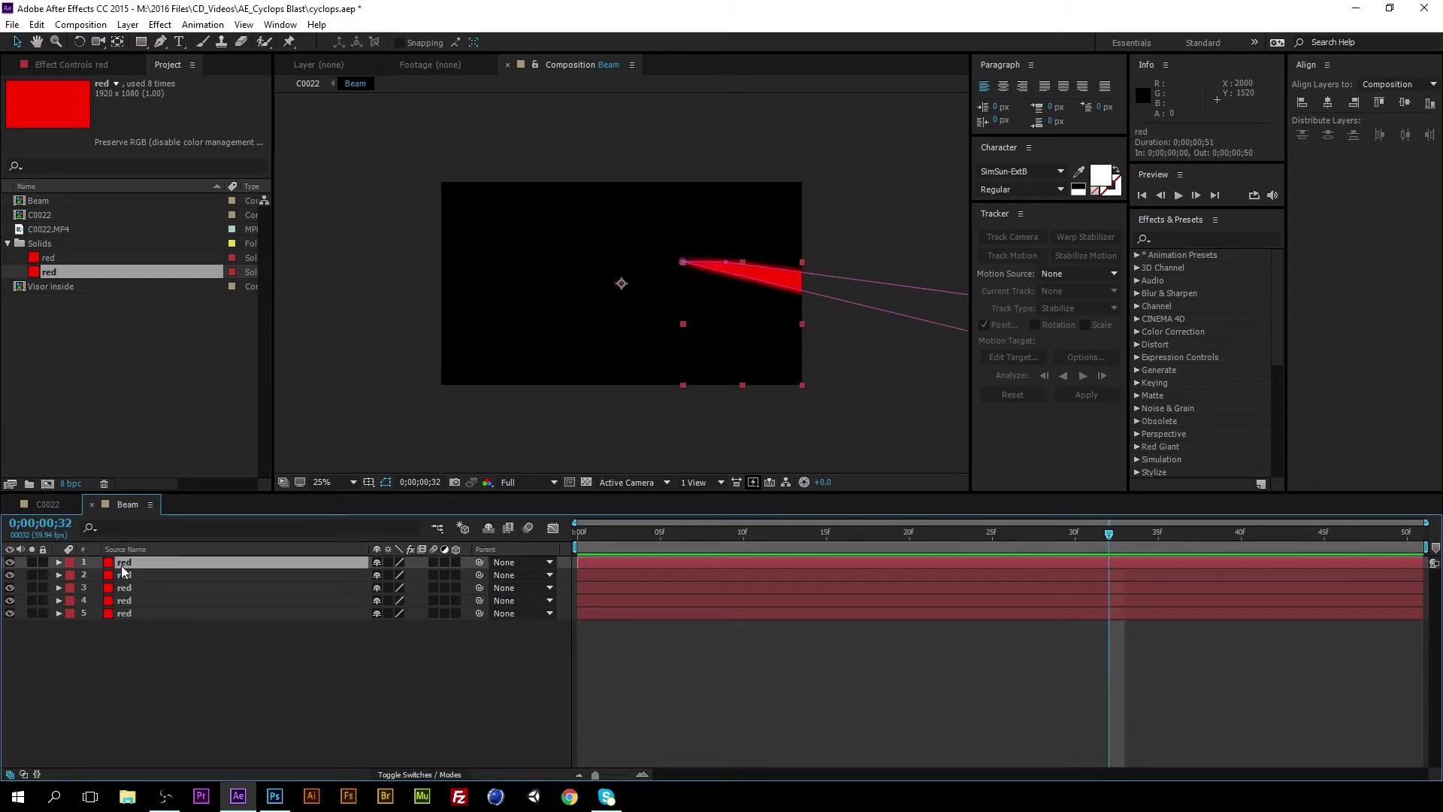
Duplicate the top beam layer and expand its mask settings.
key("ctrl+d")
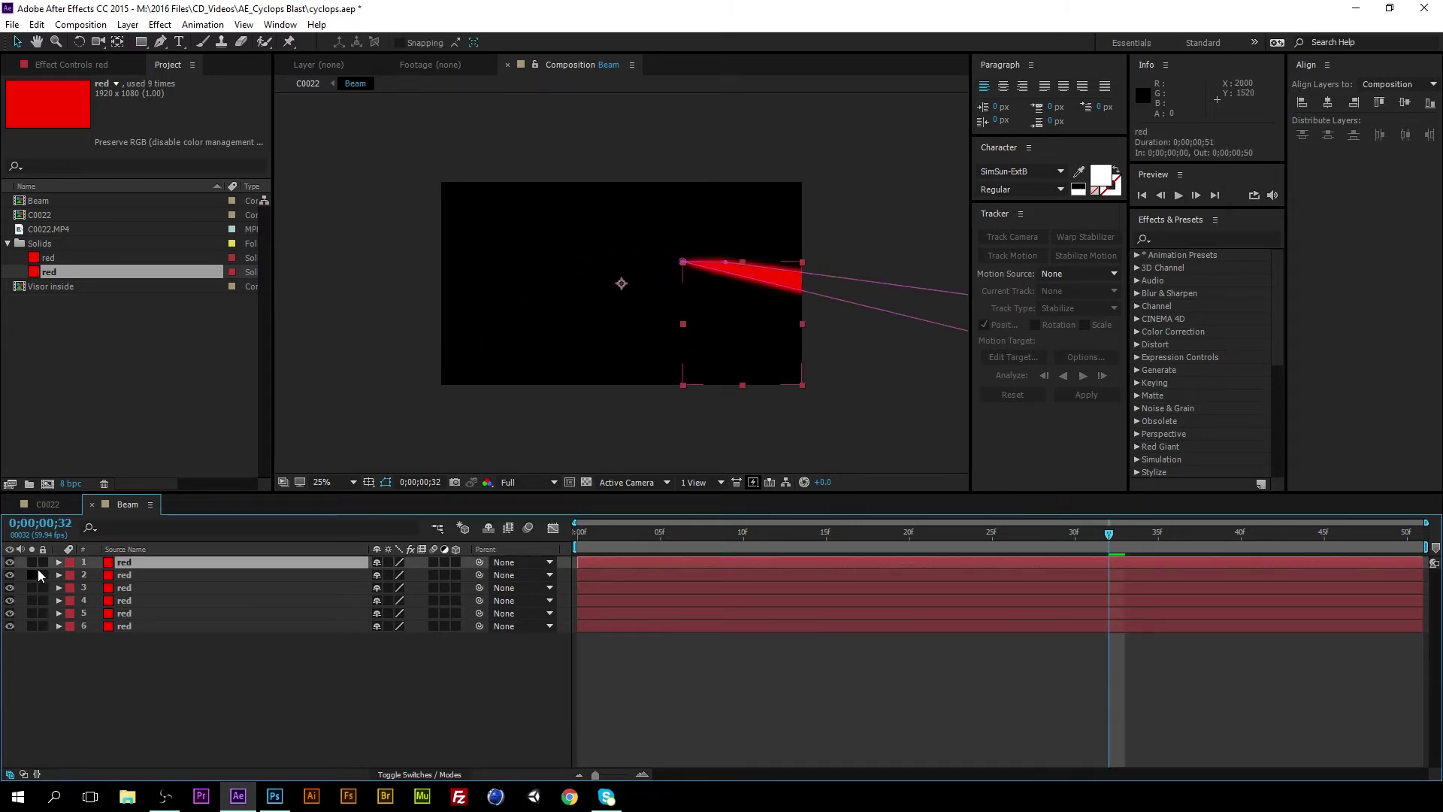
left_click(58, 562)
left_click(72, 574)
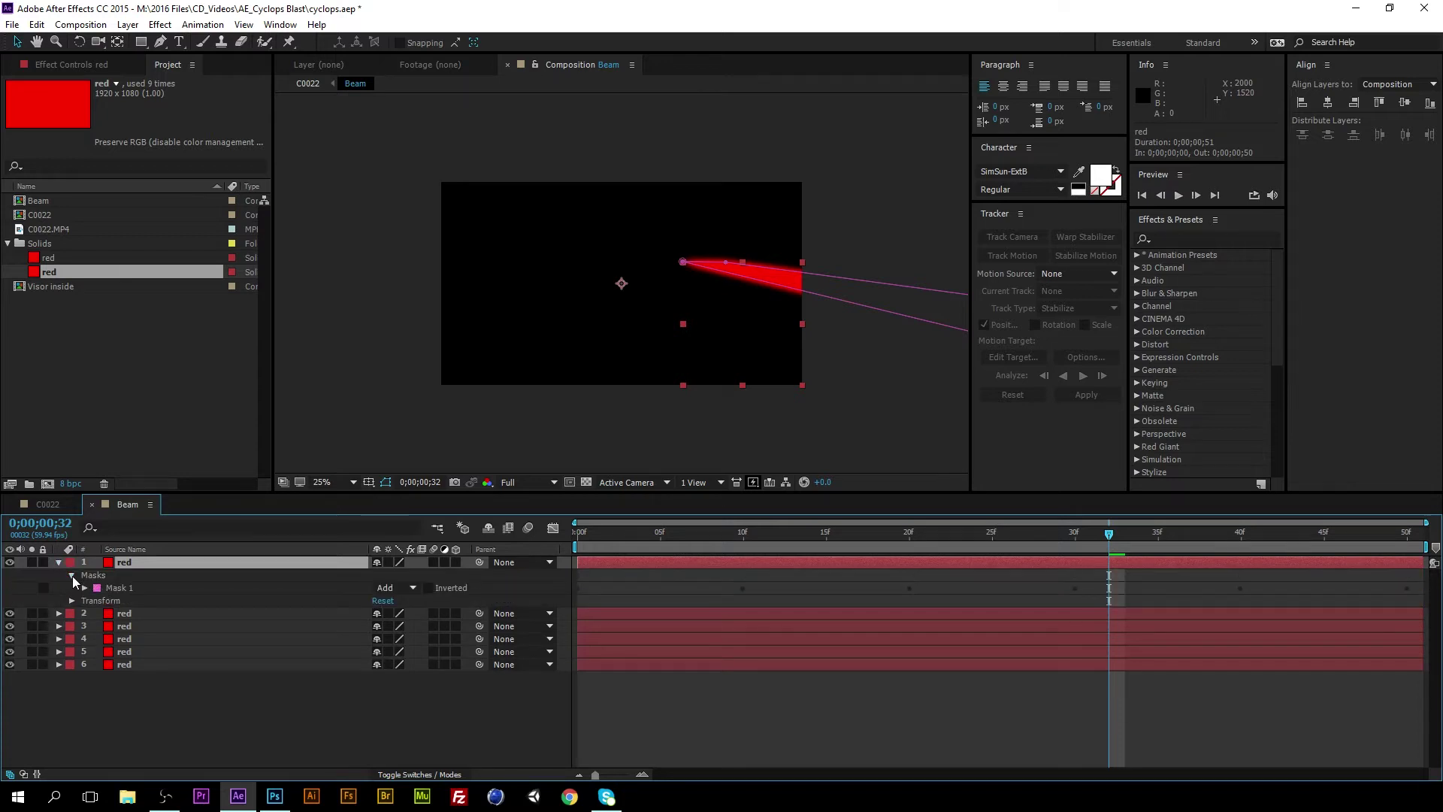
left_click(84, 588)
Add a Color Overlay layer style to the top copy with colour white (FFFFFF).
right_click(137, 575)
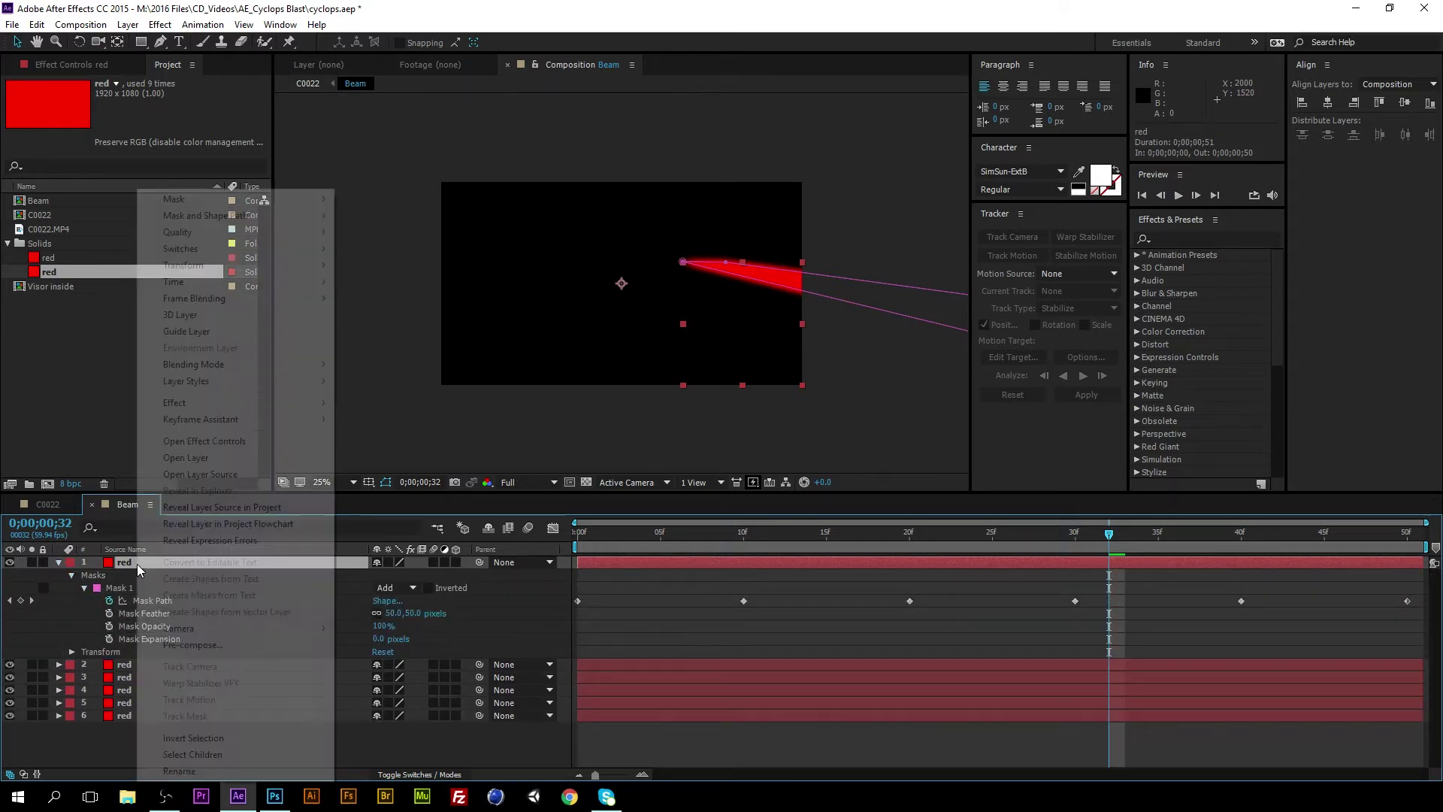
mouse_move(214, 385)
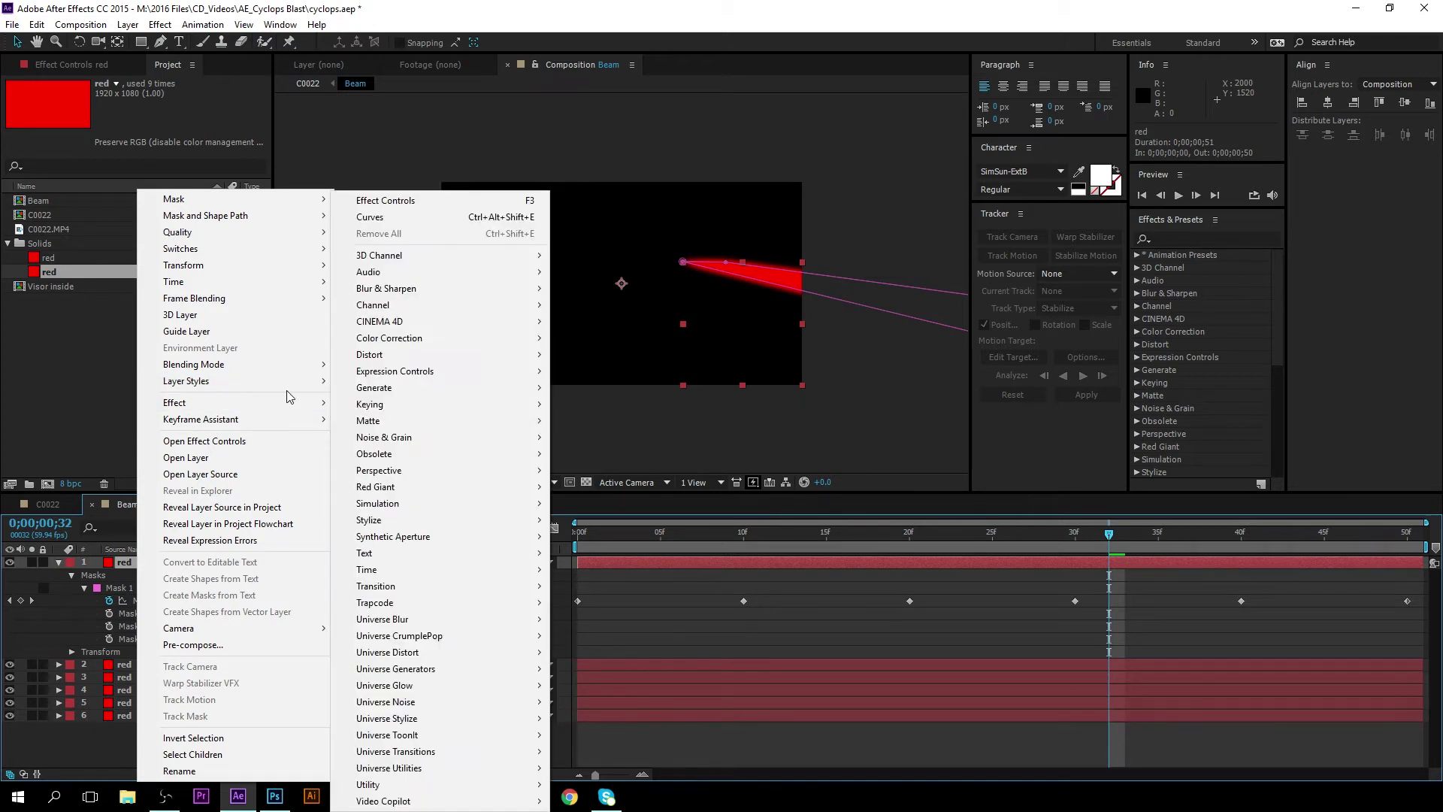
mouse_move(304, 381)
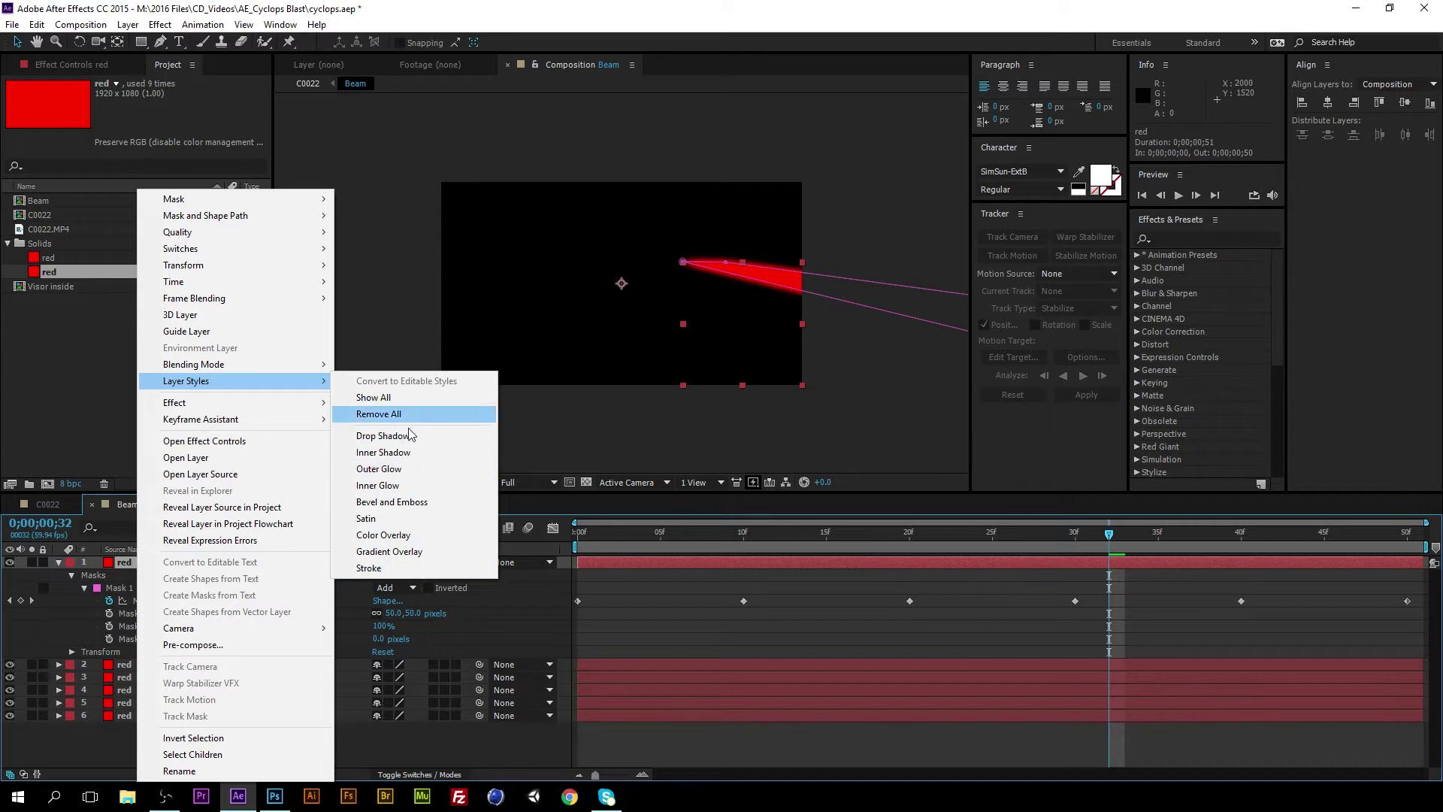
left_click(390, 534)
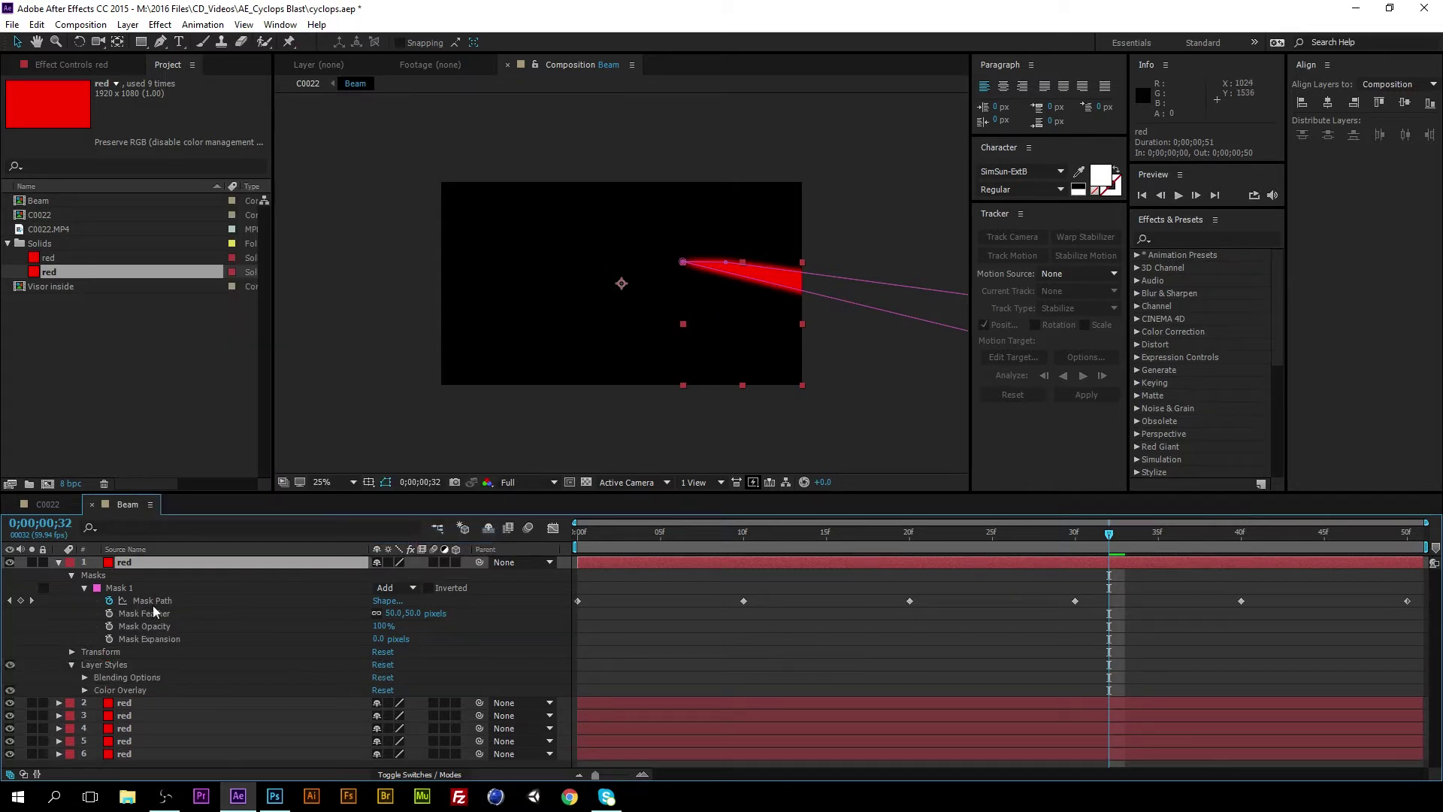
left_click(89, 688)
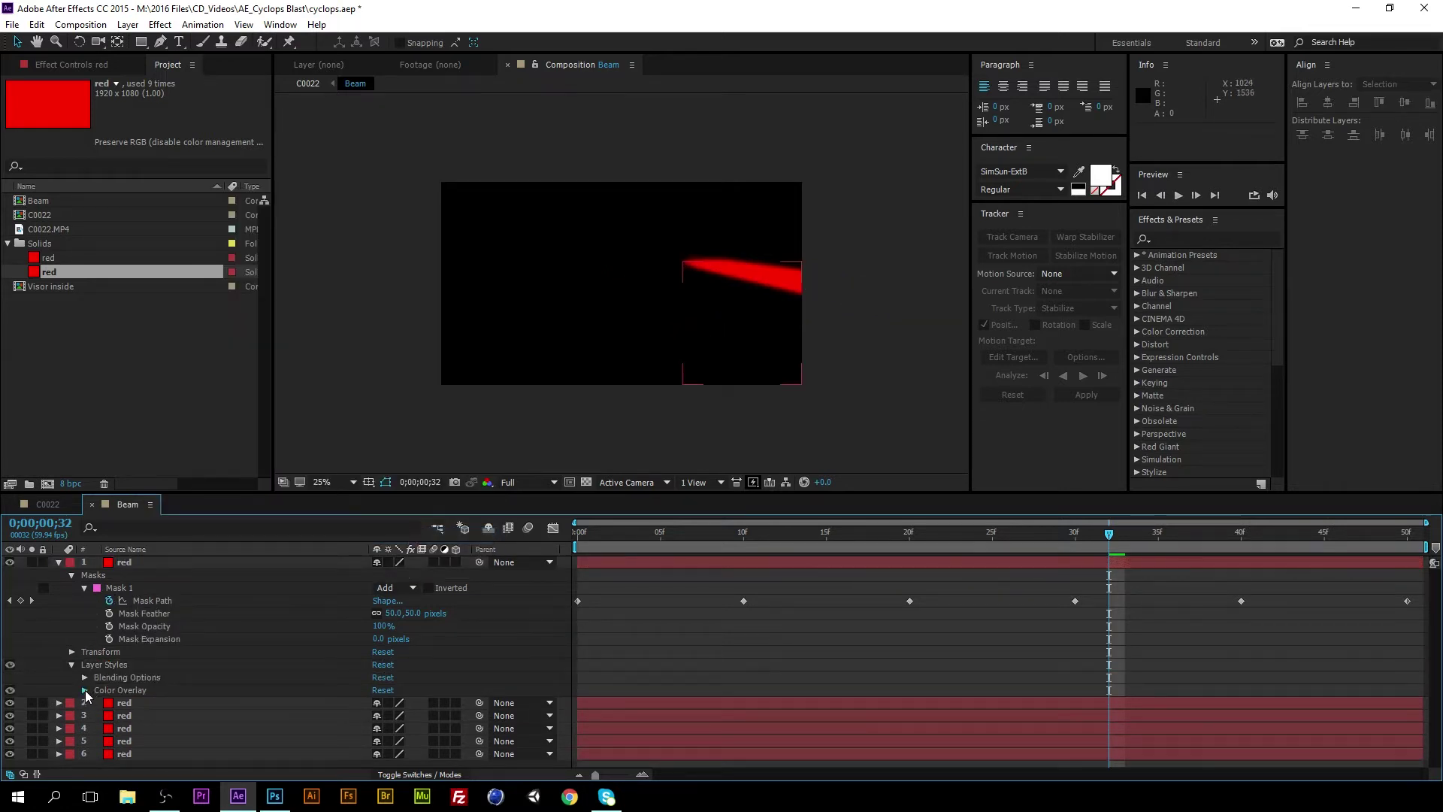
left_click(84, 690)
left_click(381, 714)
left_click(805, 380)
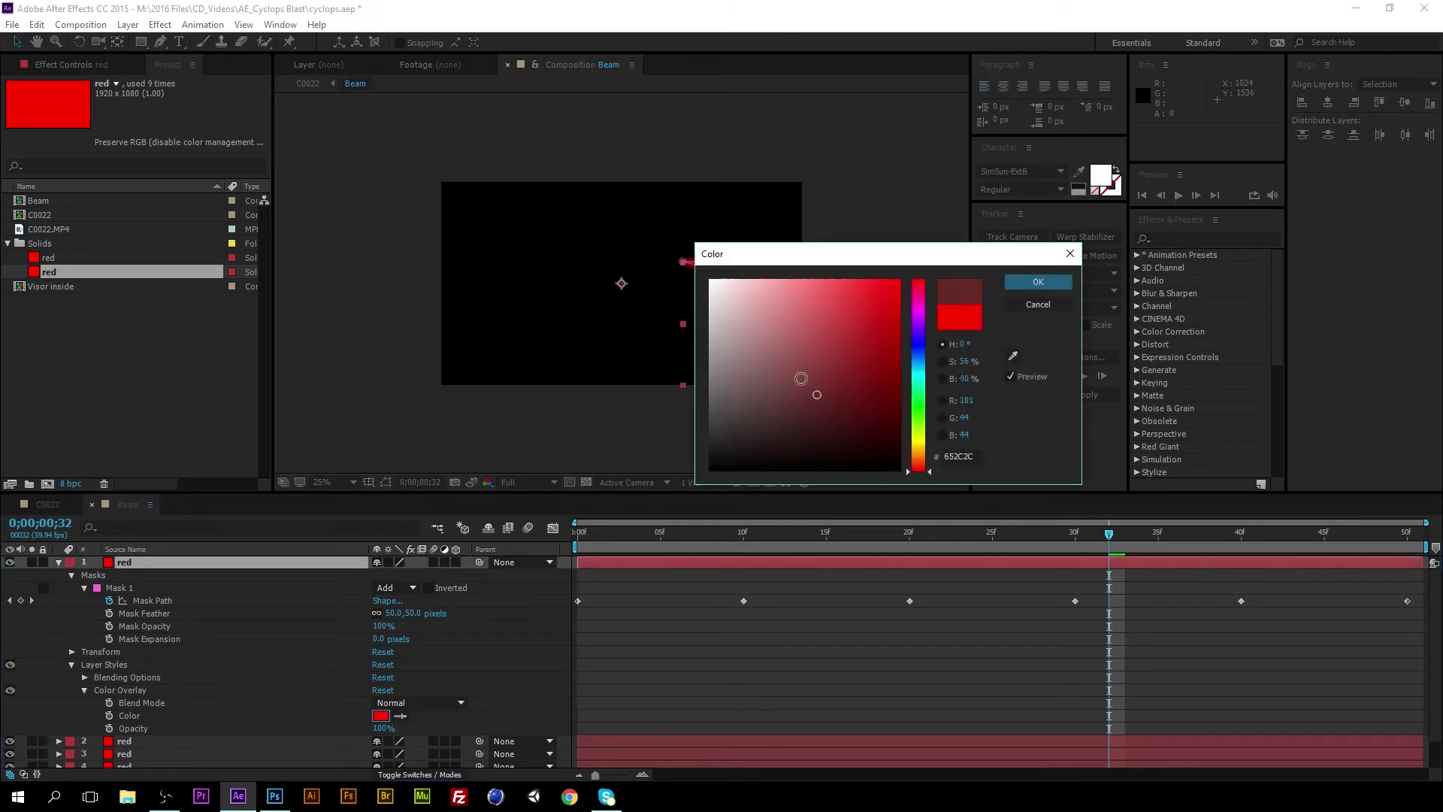
left_click(710, 280)
left_click(1037, 295)
Preview the white-core beam from an earlier frame.
left_click(819, 434)
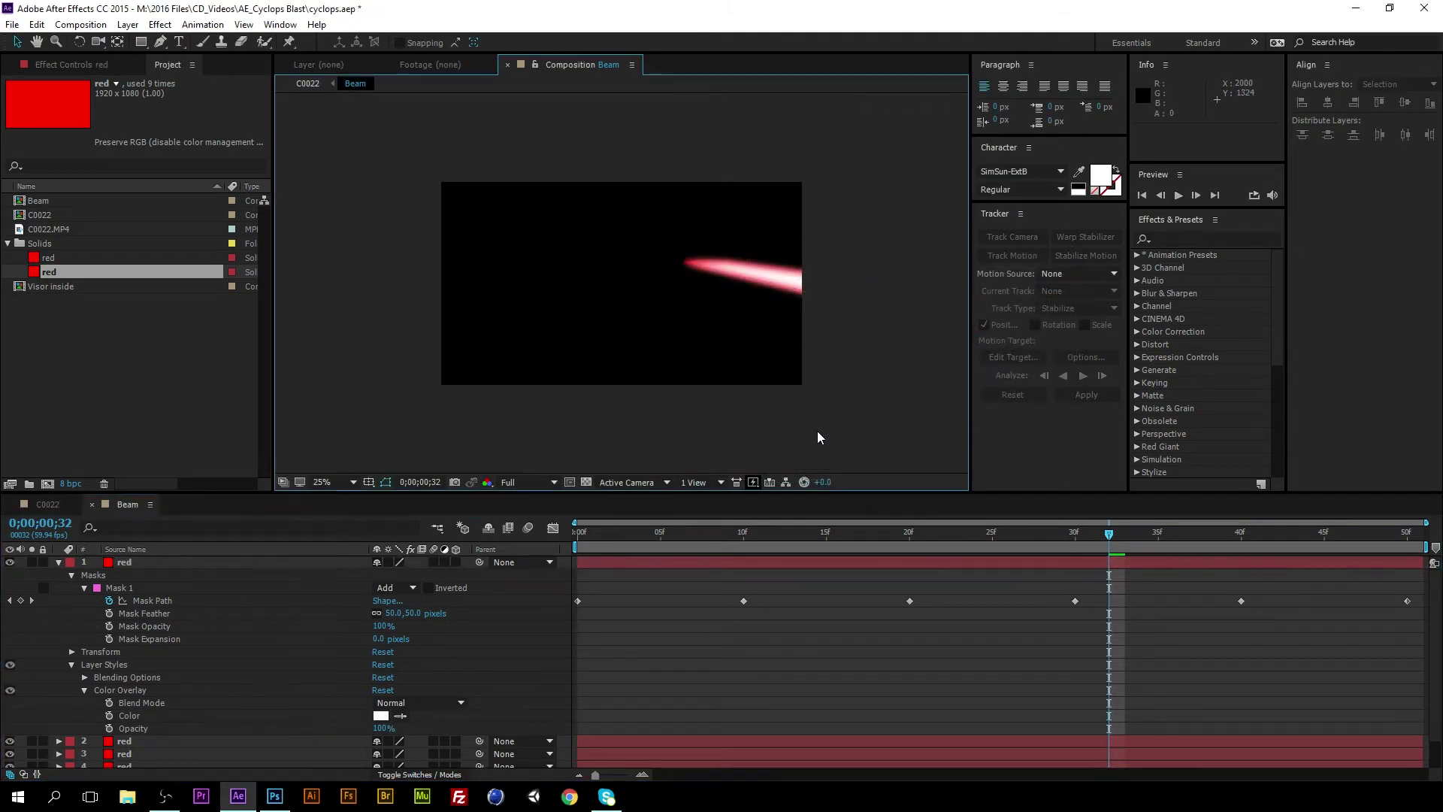
left_click(727, 531)
key("space")
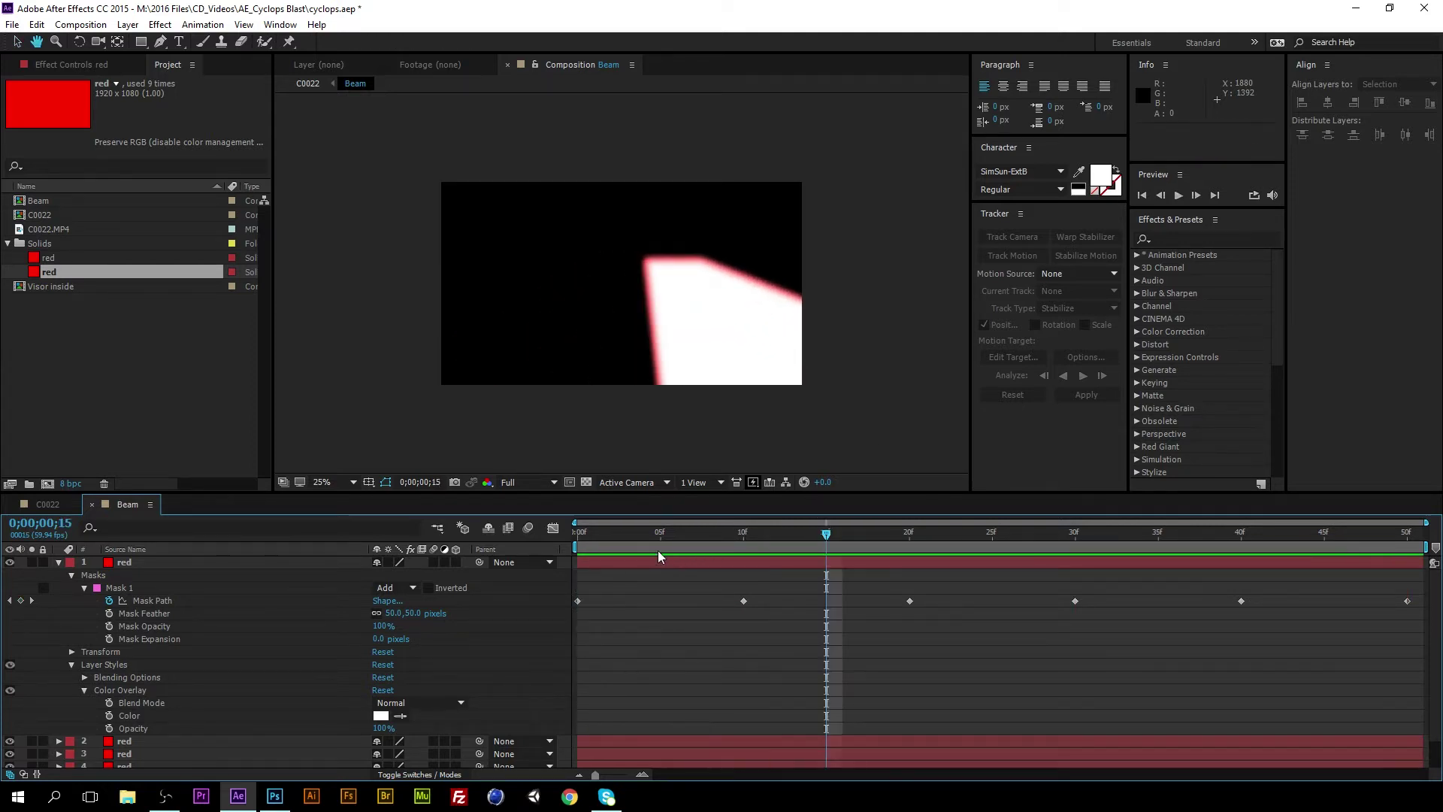
Preview the beam, then contract the top copy's Mask Expansion to -59 pixels.
left_click_drag(657, 550, 594, 535)
key("space")
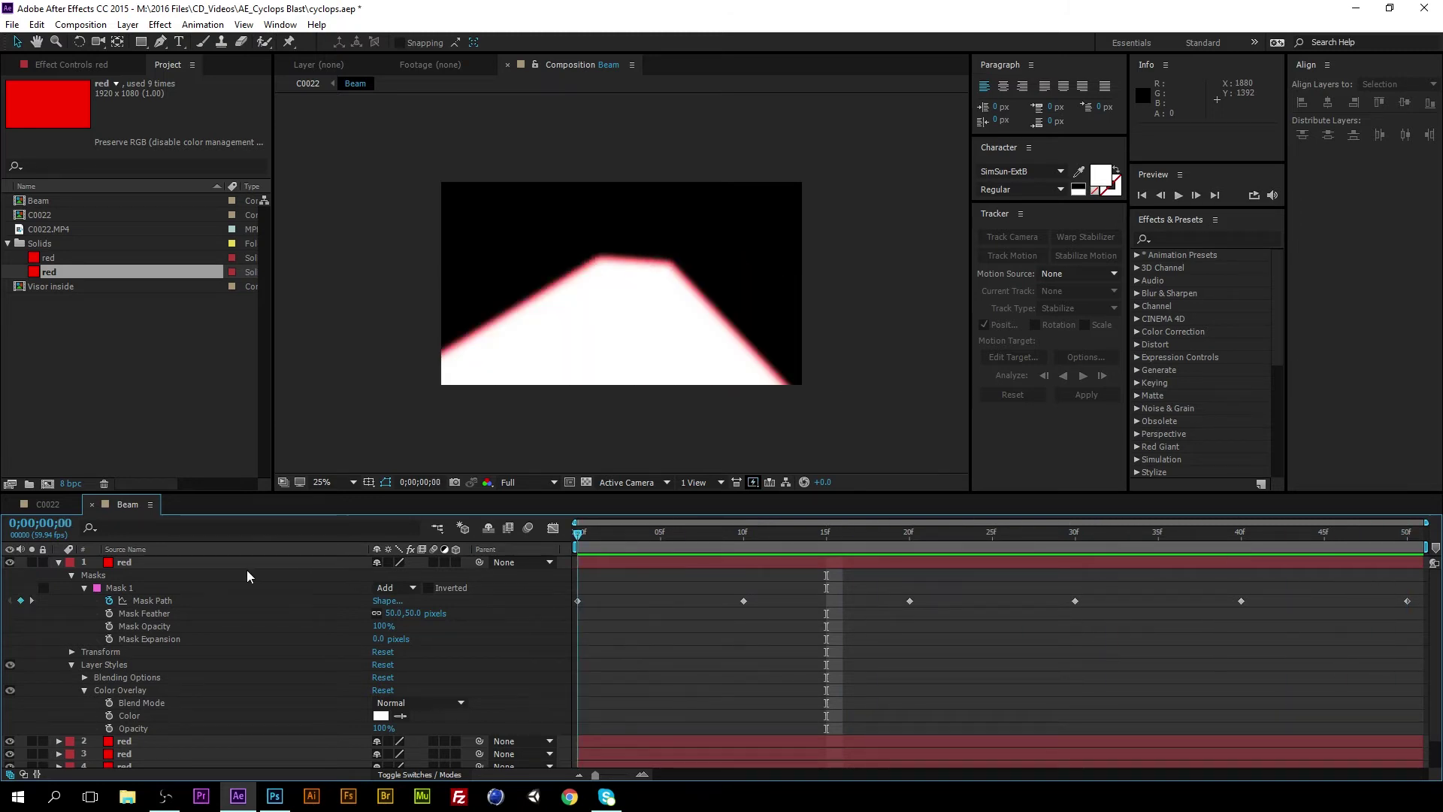
key("space")
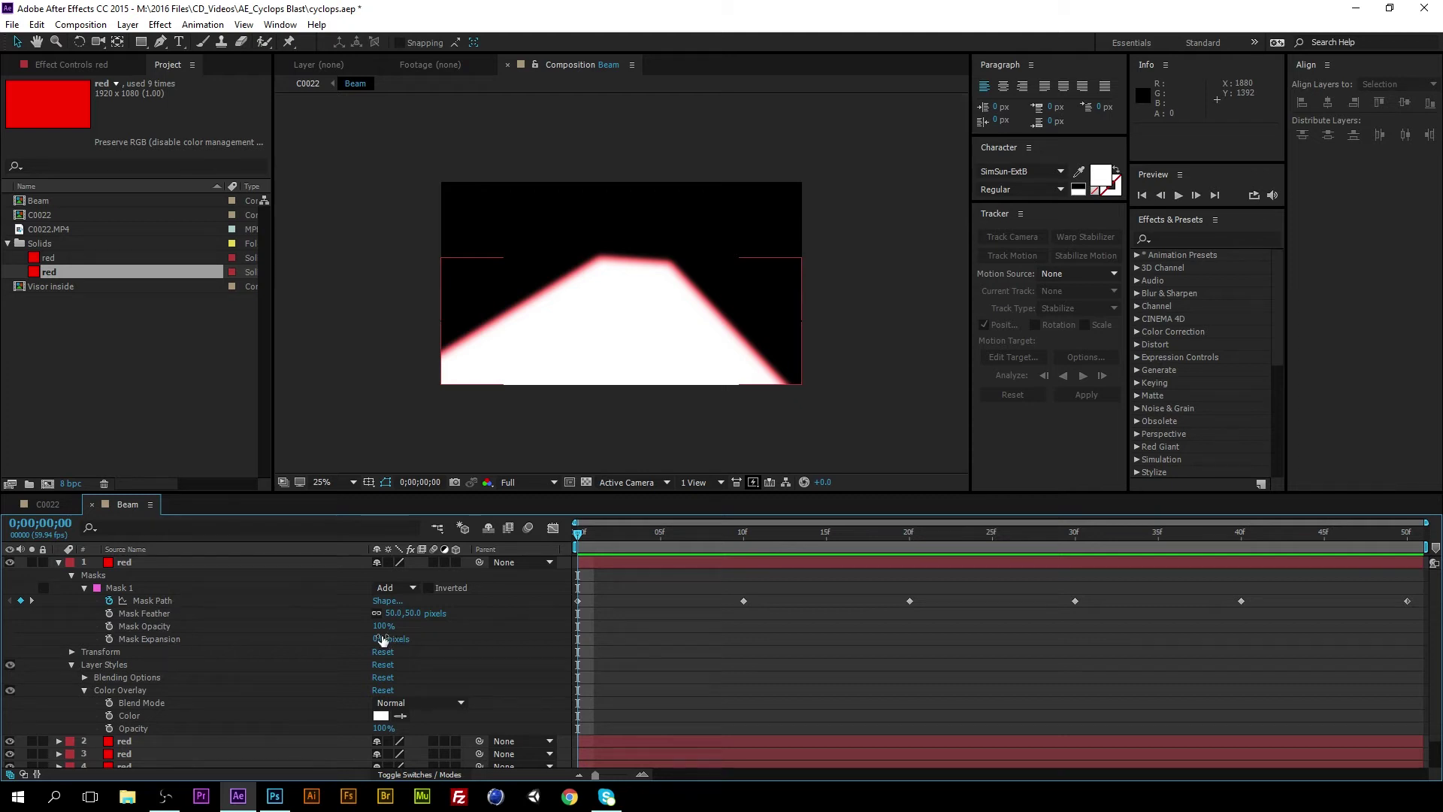
mouse_move(380, 641)
left_mouse_down()
mouse_move(331, 639)
mouse_move(356, 638)
left_mouse_up()
Raise the mask's top edge on the Mask Path keyframes at frames 0, 10 and 20.
left_click(578, 600)
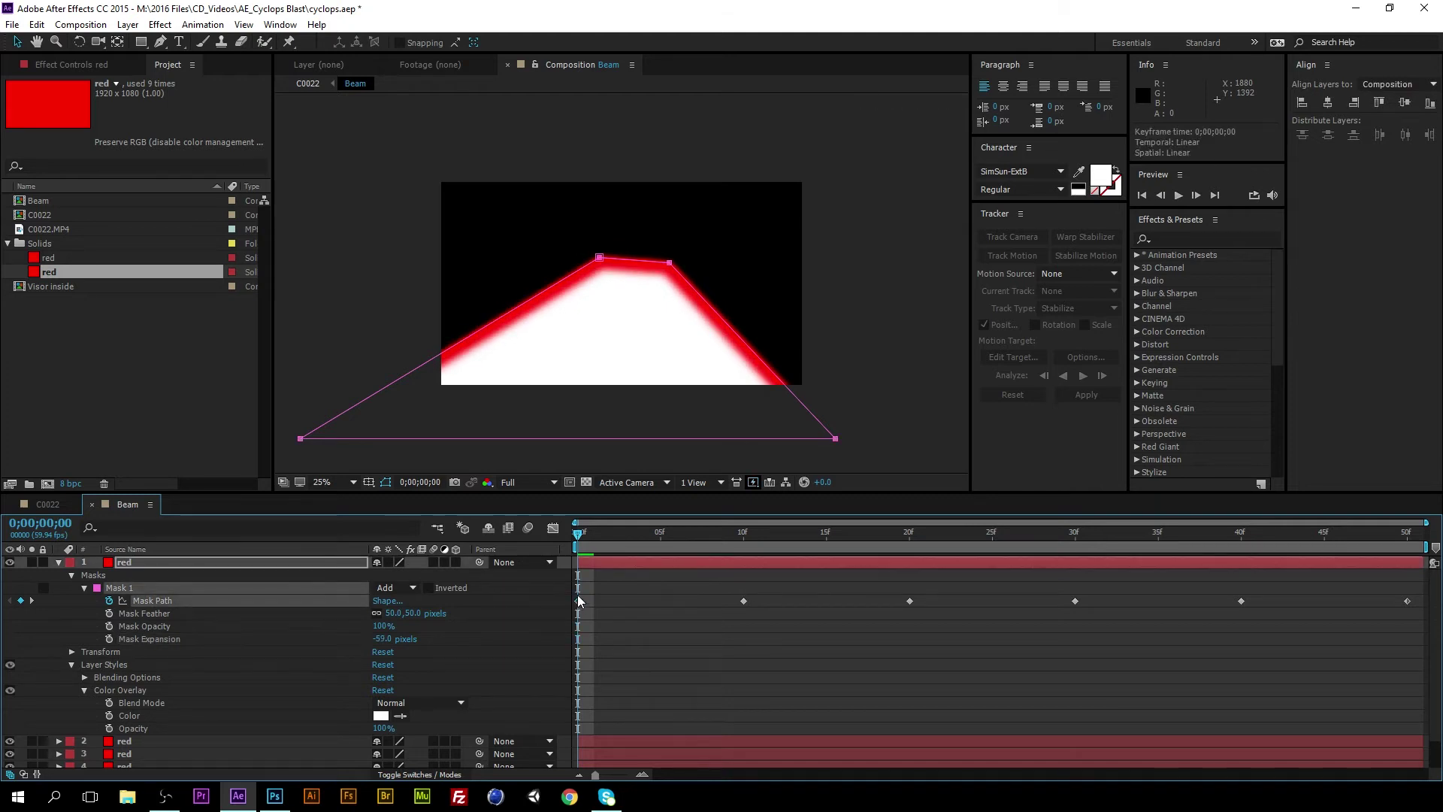
key("period")
left_click_drag(581, 235, 581, 214)
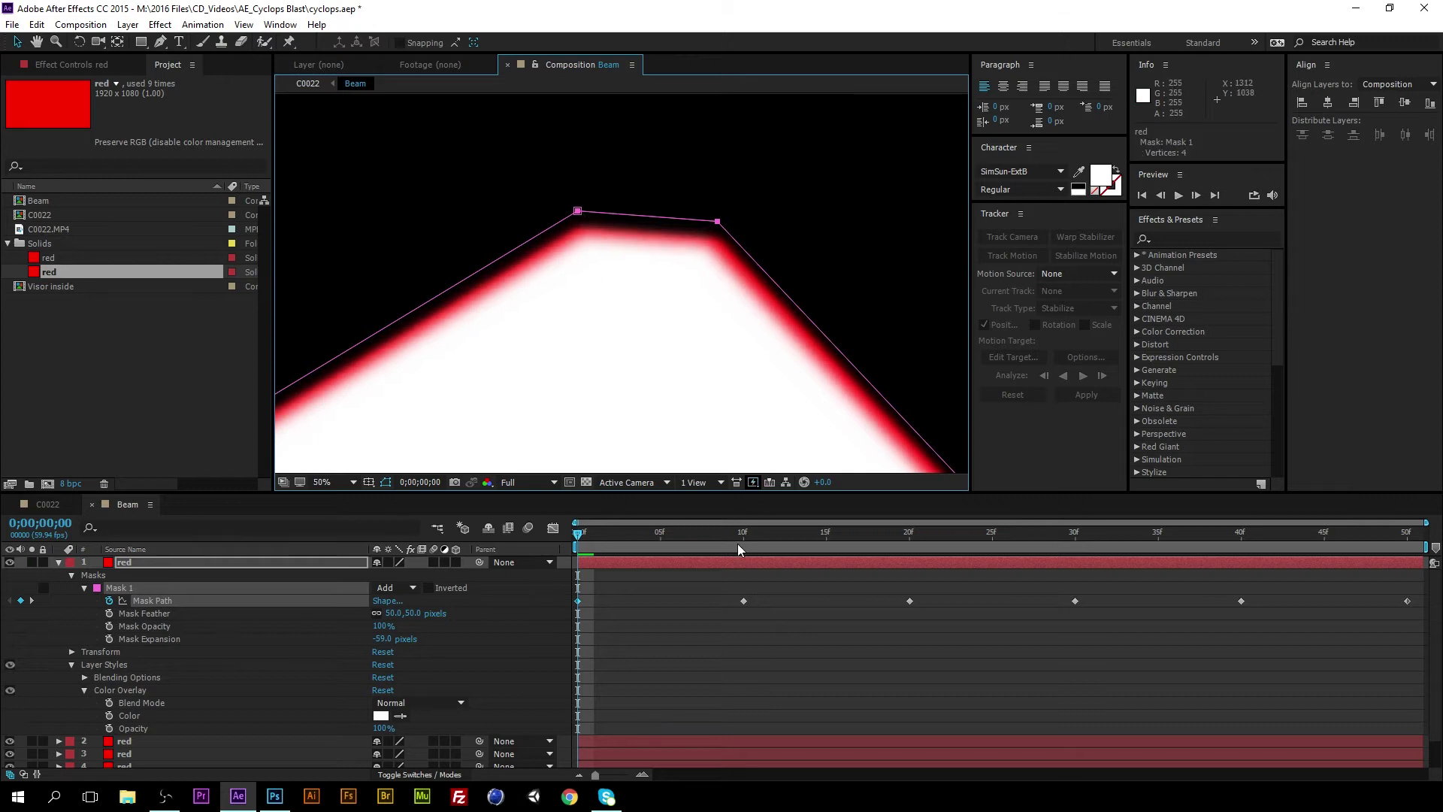
key("k")
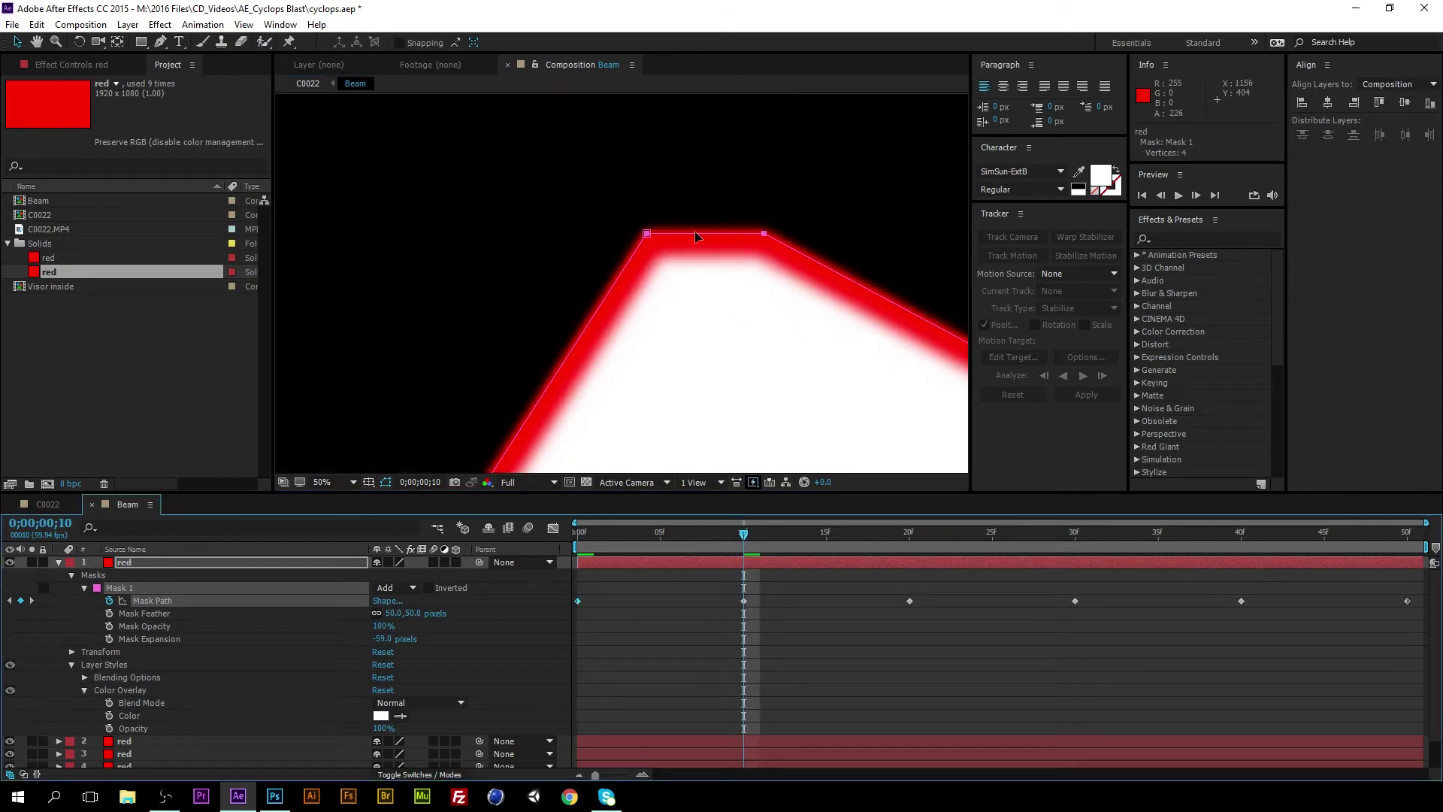
left_click_drag(695, 236, 692, 218)
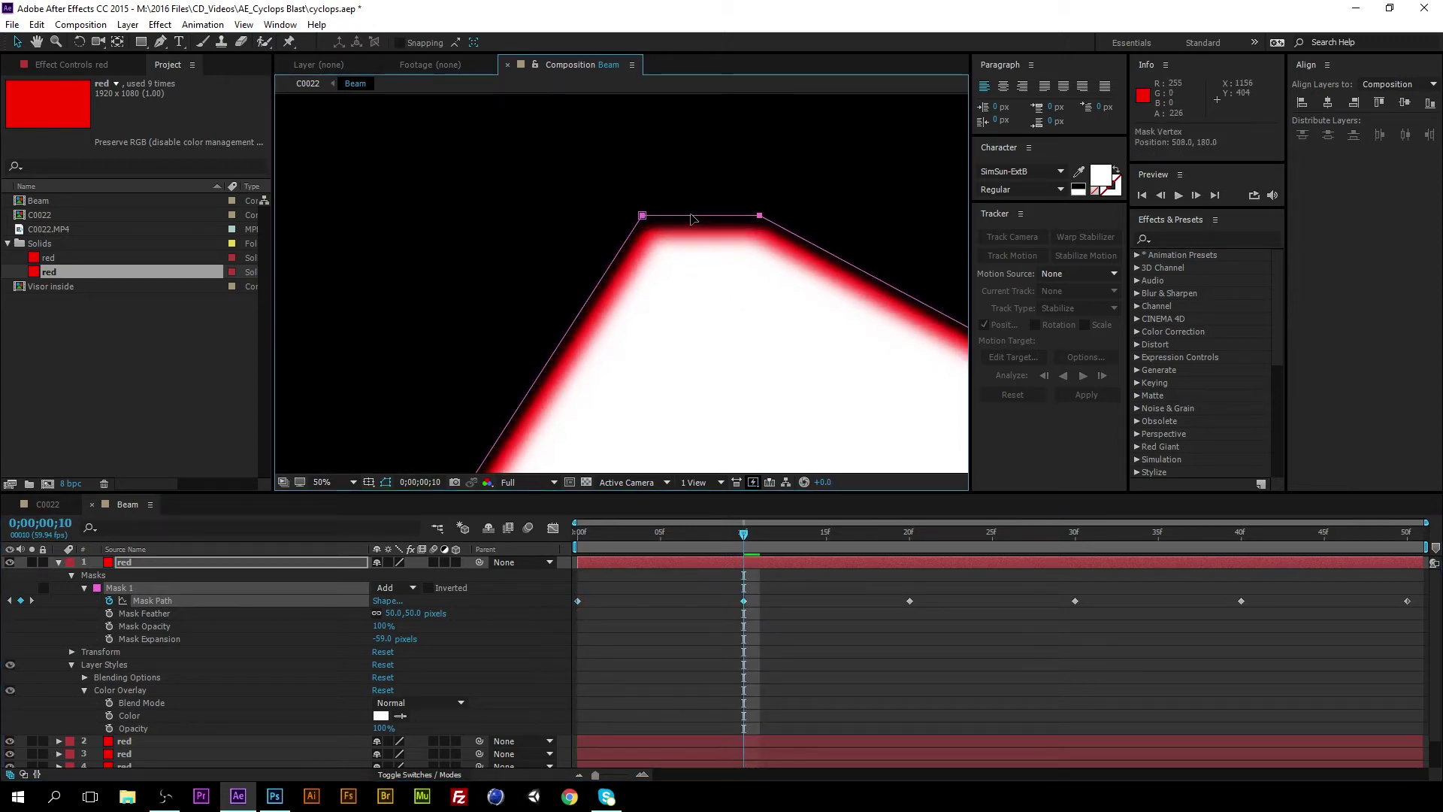
left_click_drag(743, 535, 907, 555)
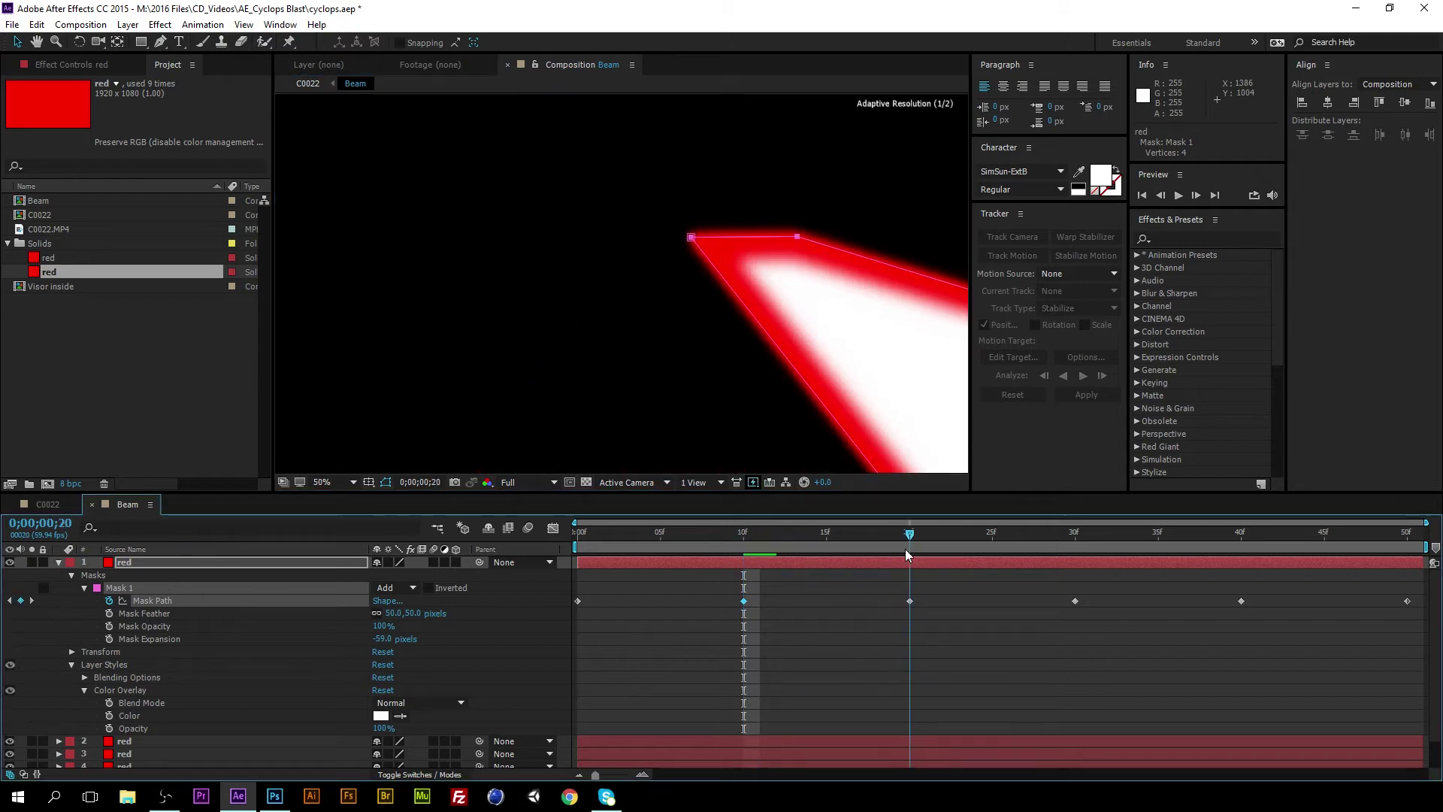
left_click_drag(758, 239, 741, 224)
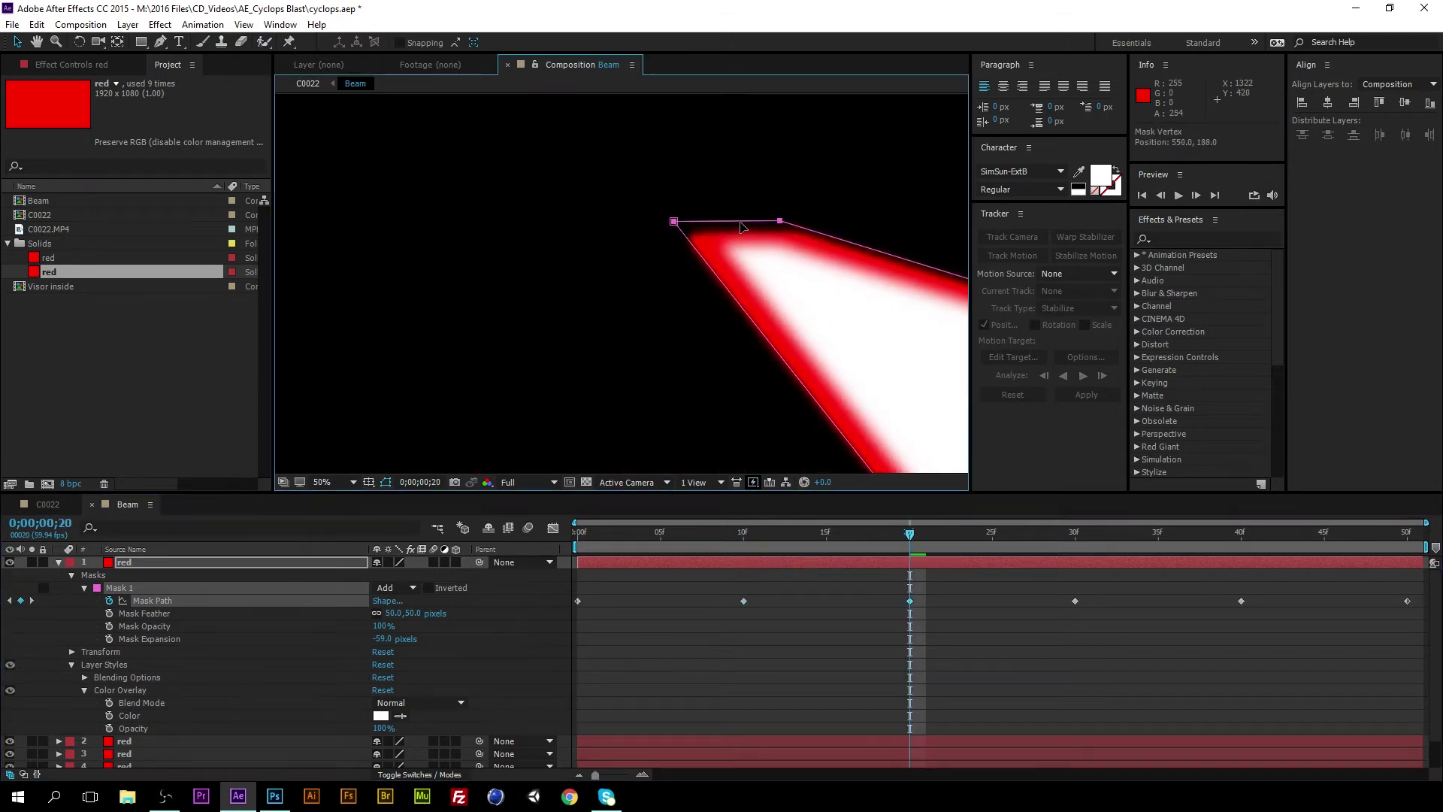
Inspect the beam tip at frame 30 and scrub back to check the mask animation.
left_click(1075, 538)
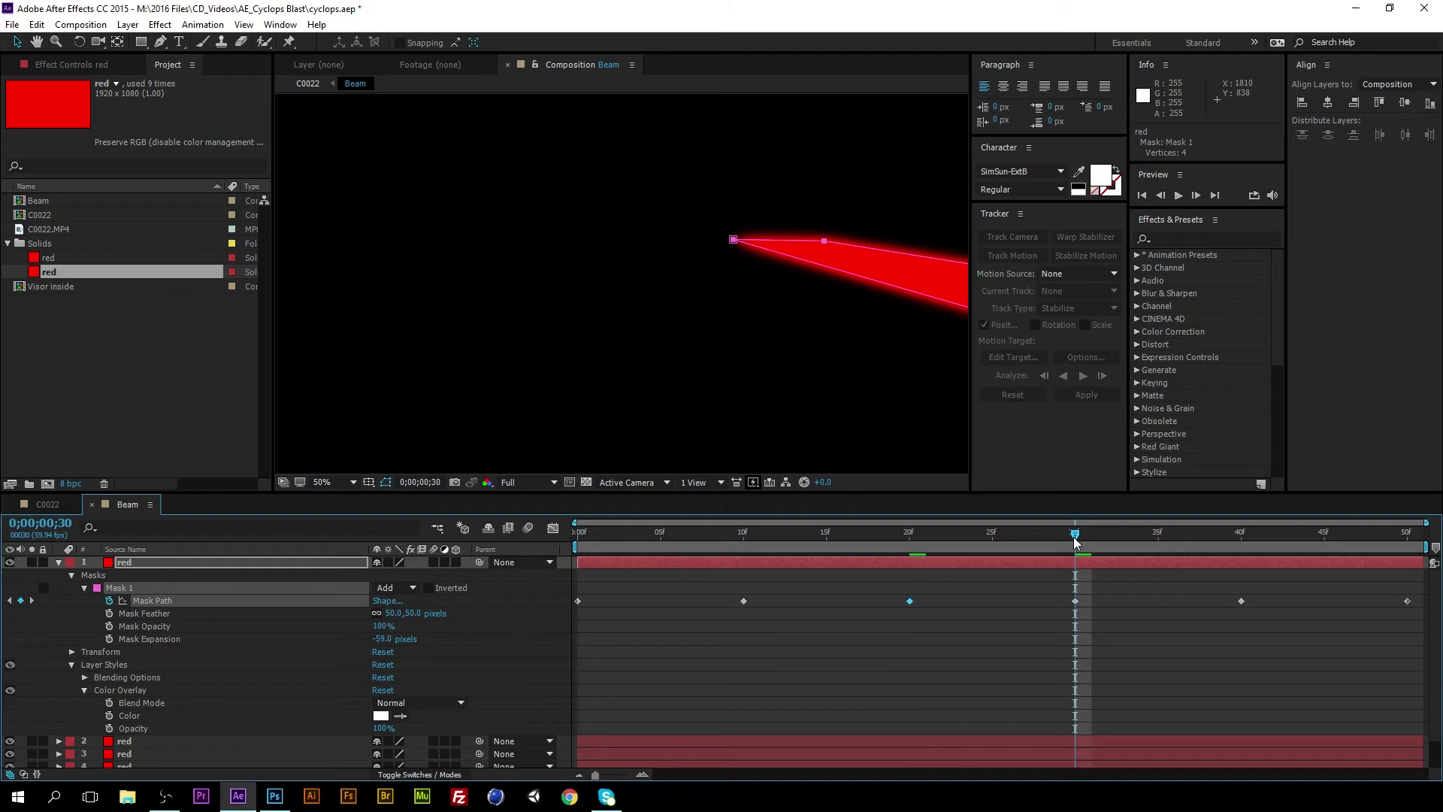
key("comma")
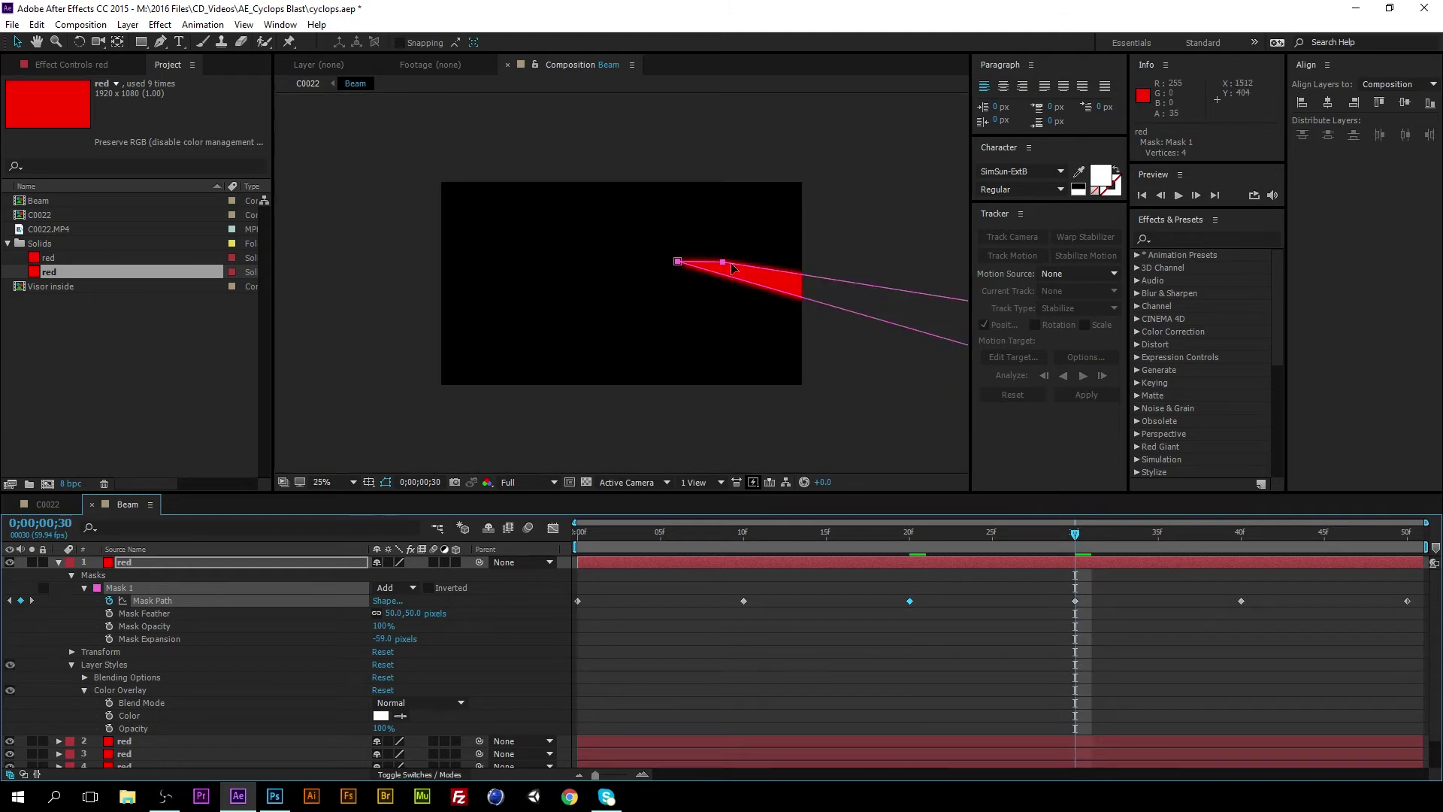
key("period")
left_click_drag(763, 293, 489, 342)
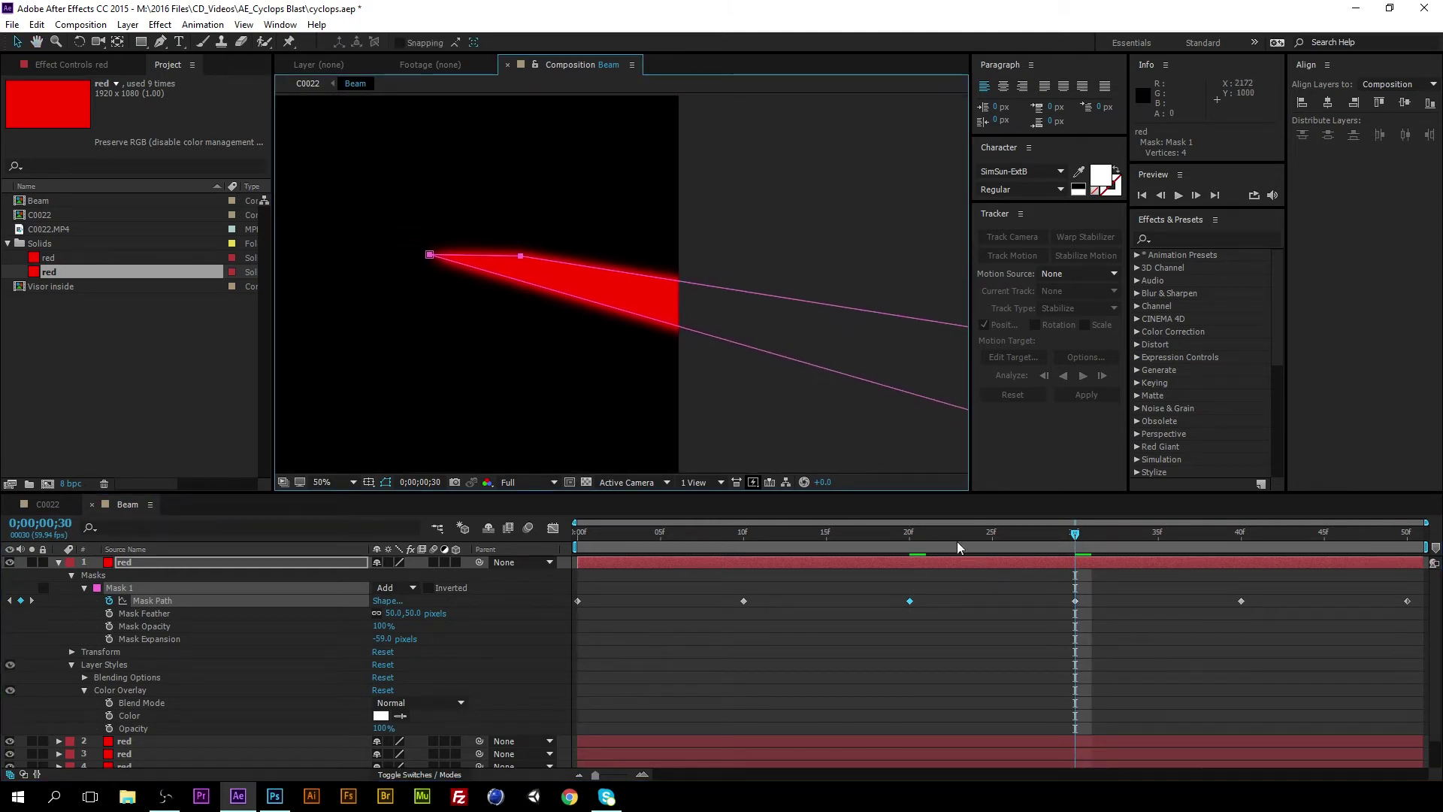
left_click_drag(792, 538, 577, 545)
key("comma")
key("comma")
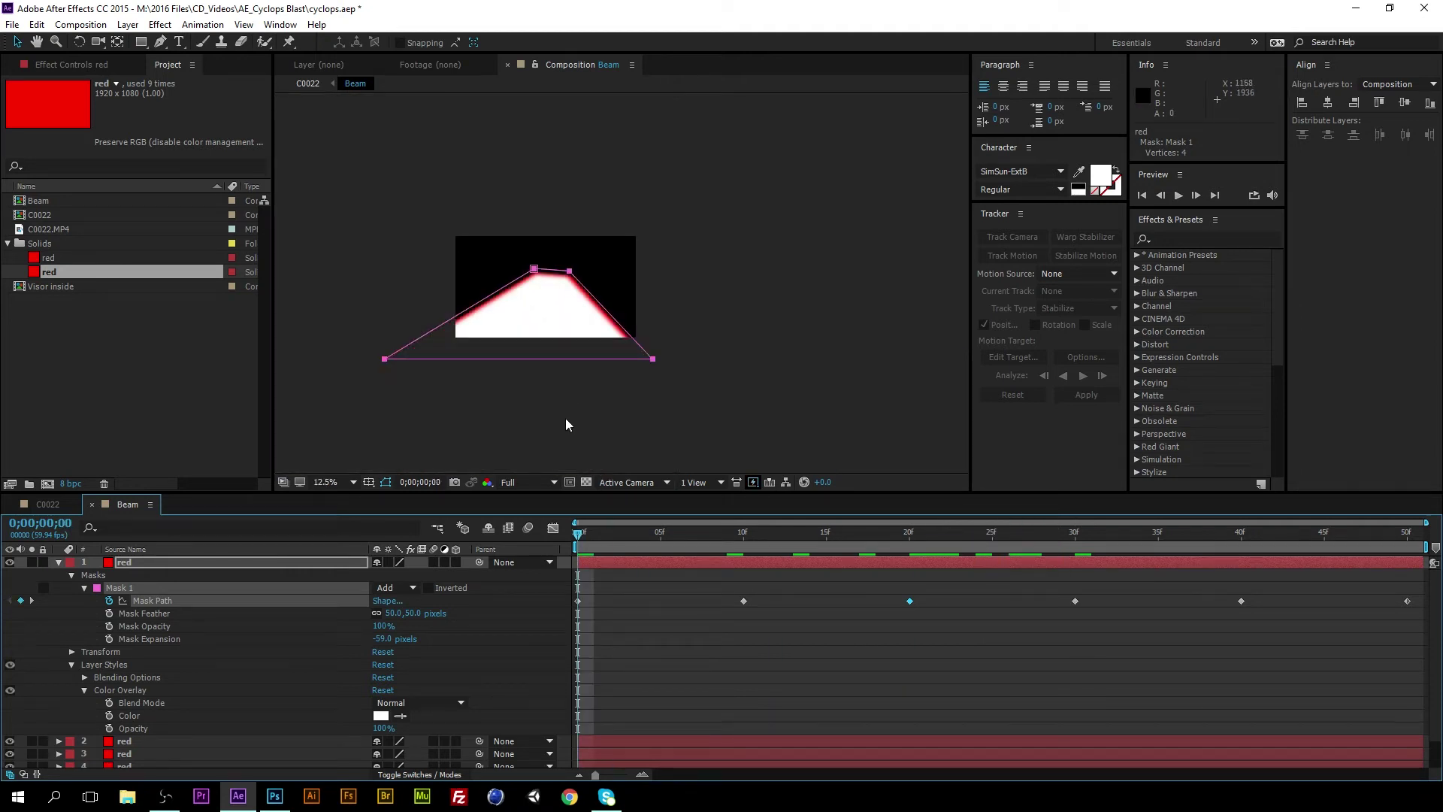
Select the whole red layer and preview the white-cored beam over the footage.
left_click(567, 421)
key("space")
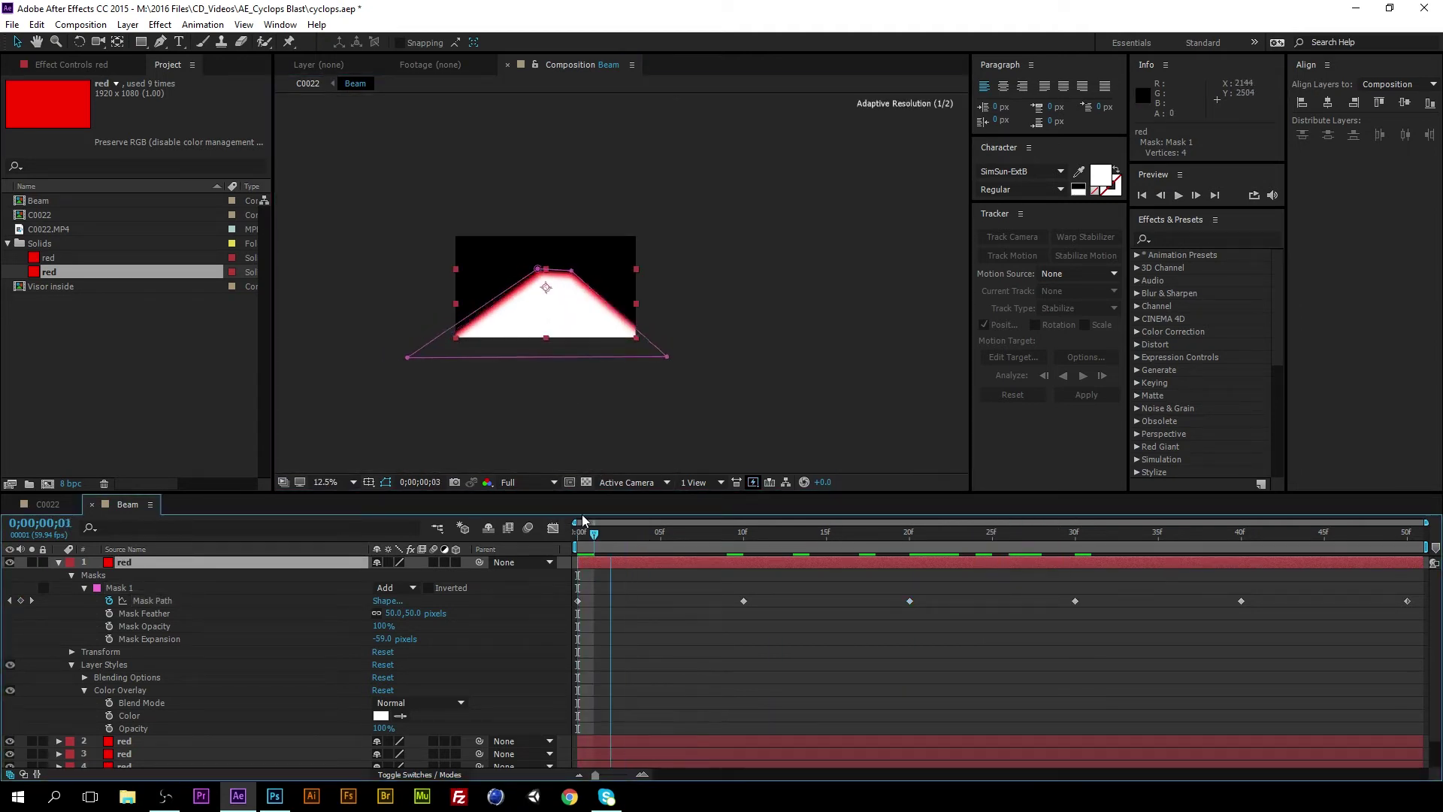
key("space")
key("space")
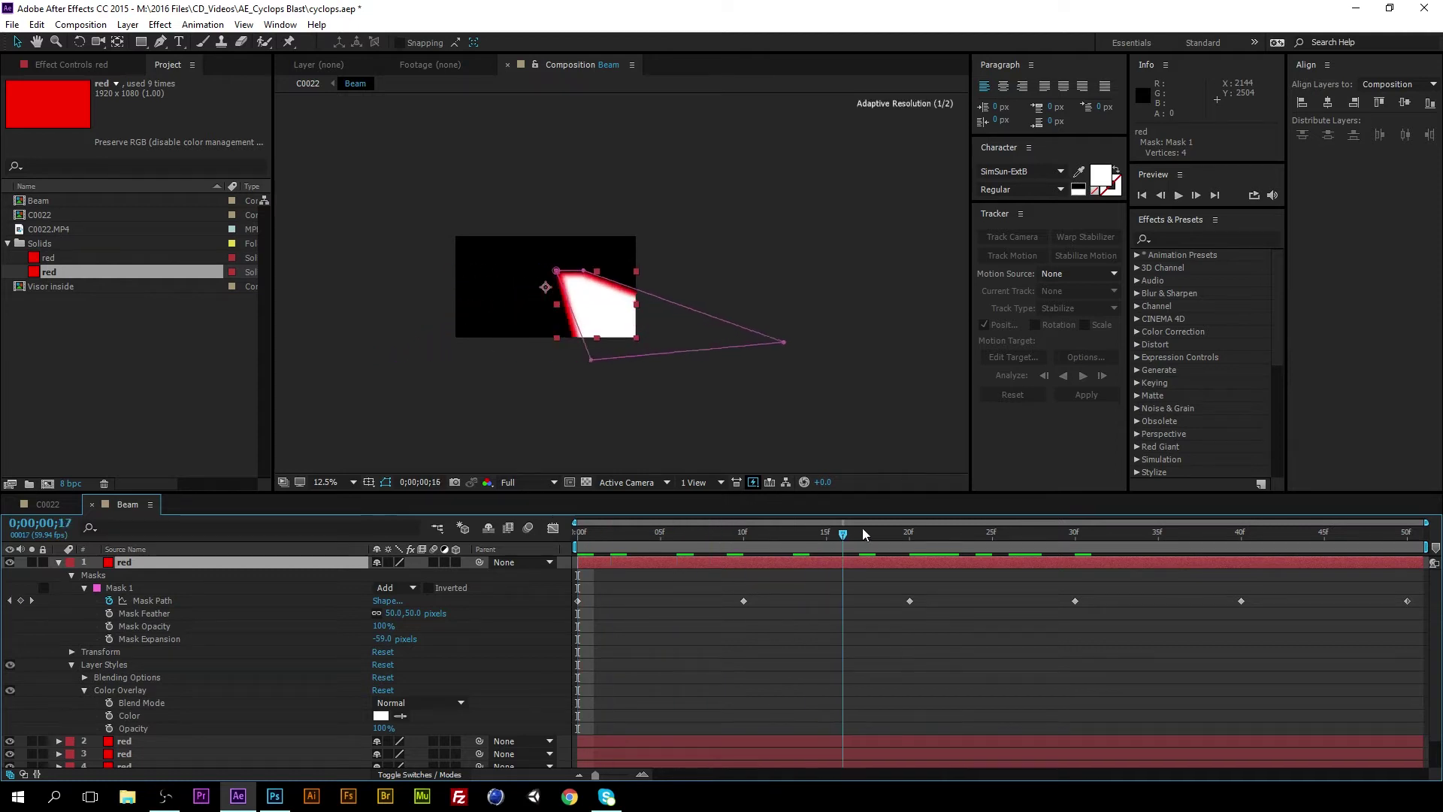
key("space")
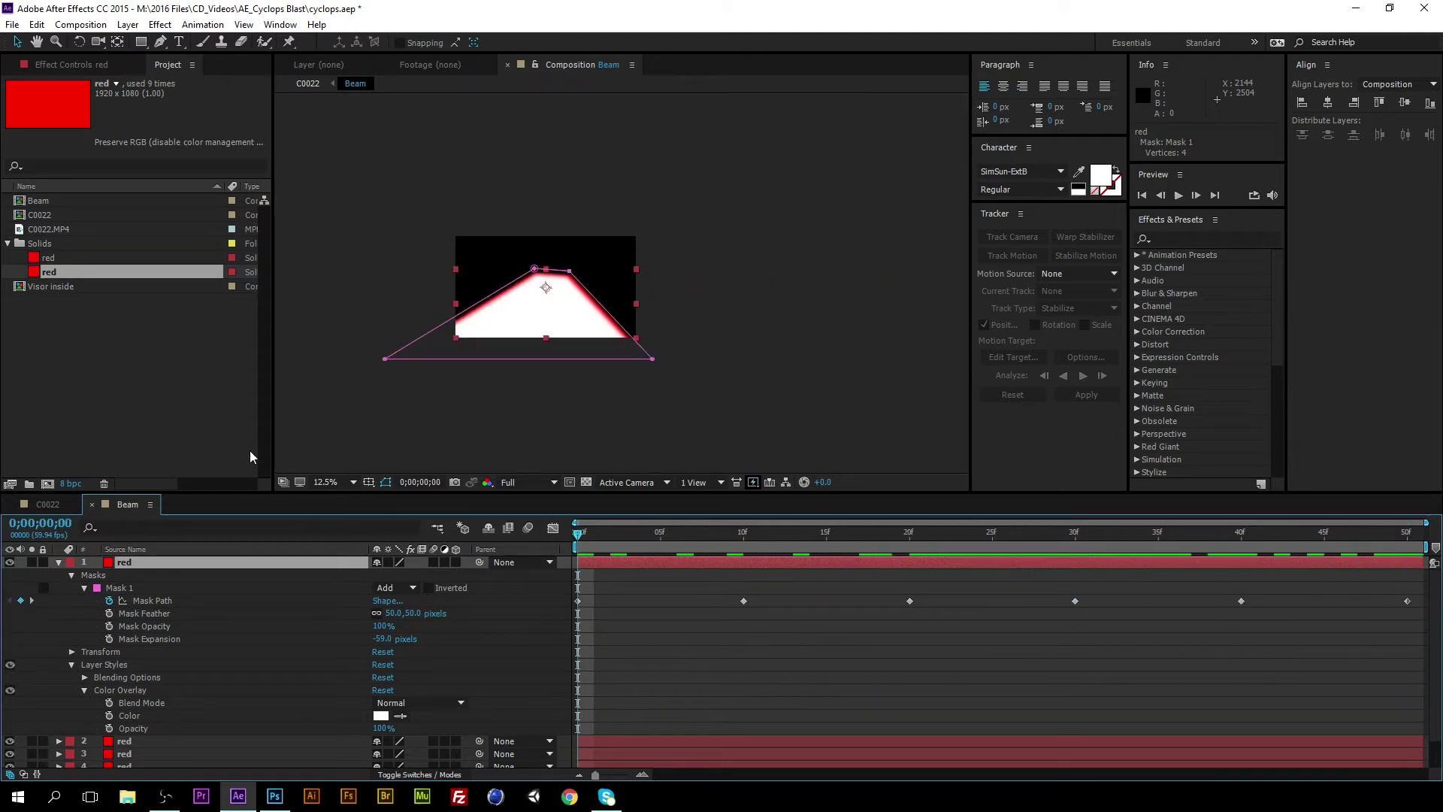
key("space")
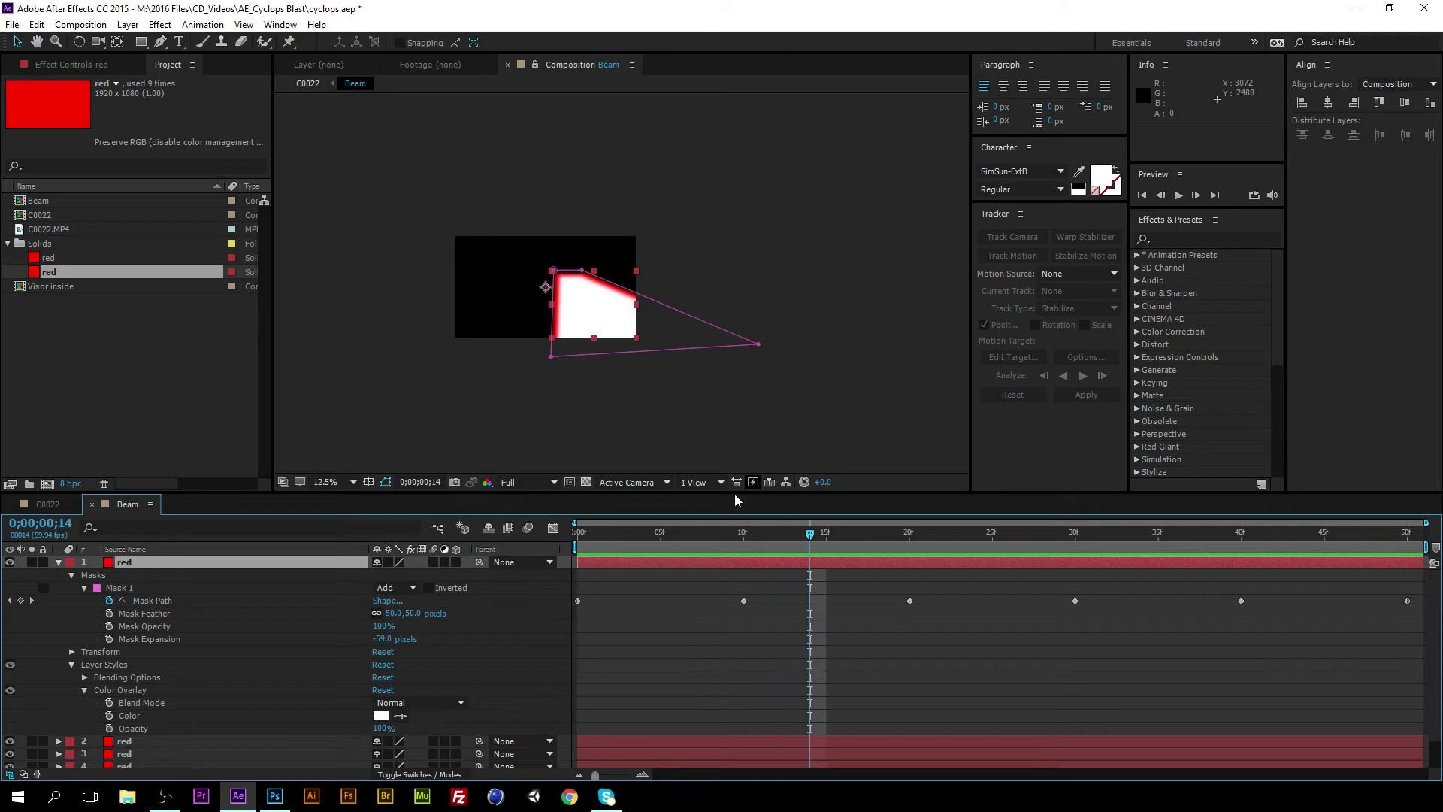
key("space")
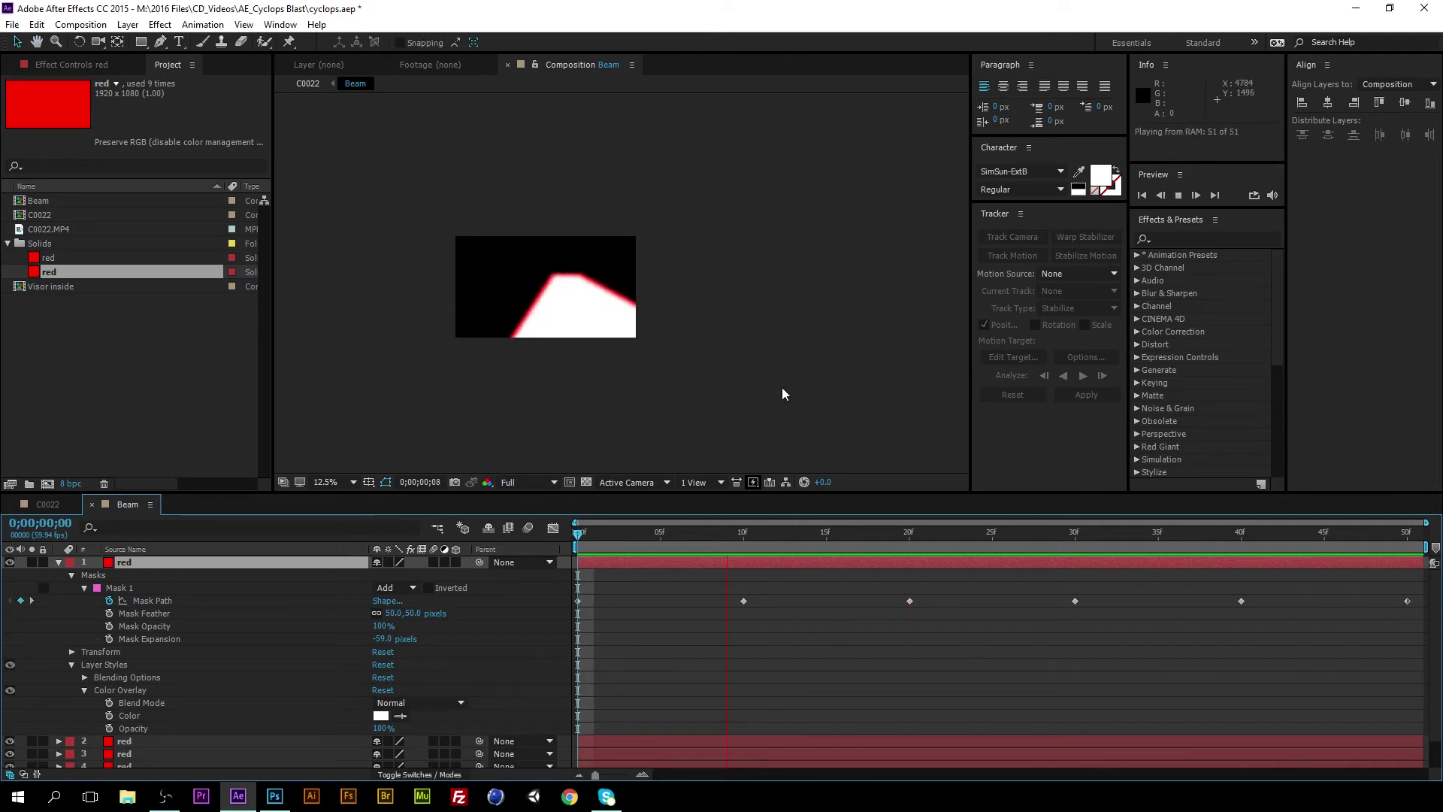
key("space")
Preview the C0022 composition with the beam, then return to the first frame.
left_click(48, 504)
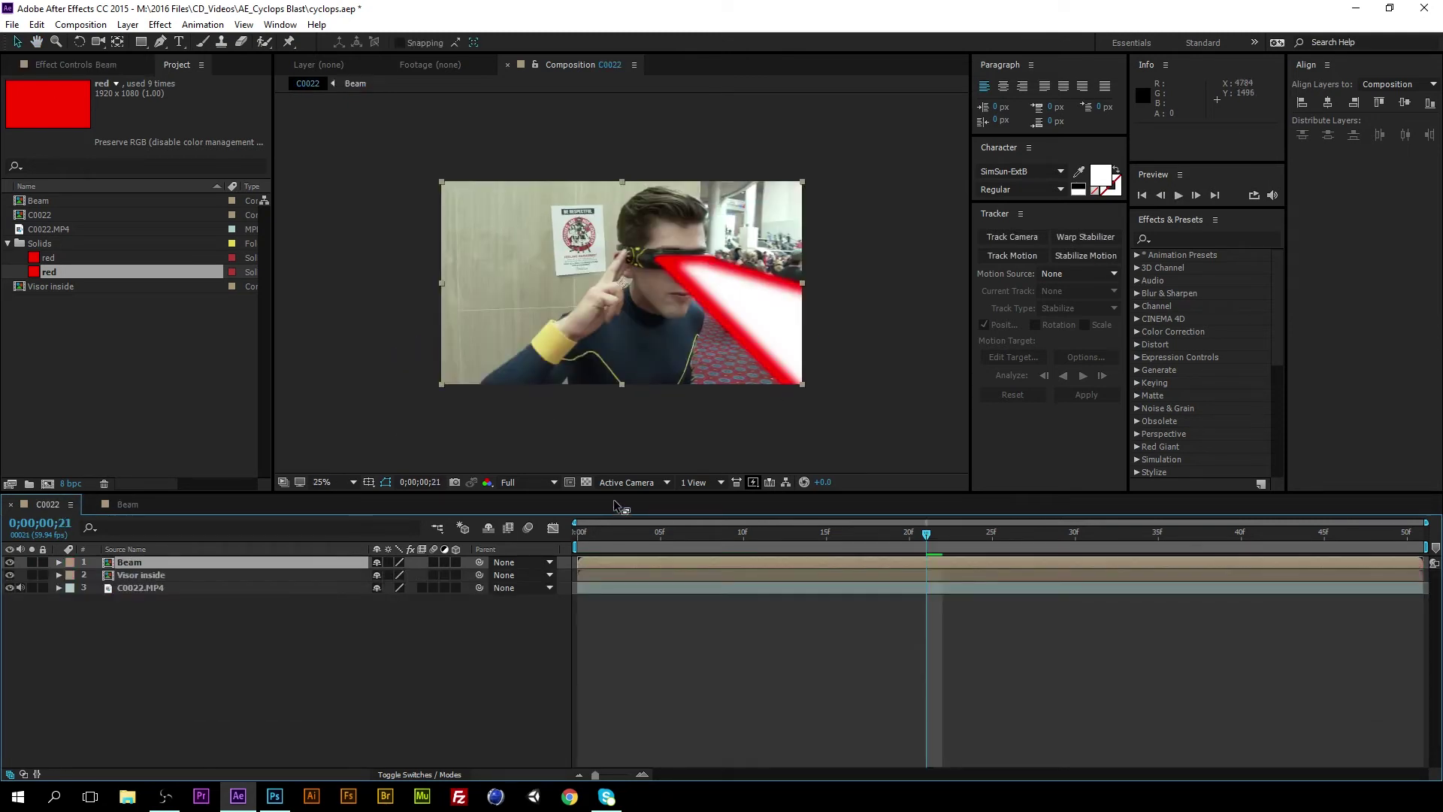
left_click_drag(723, 535, 1257, 535)
key("space")
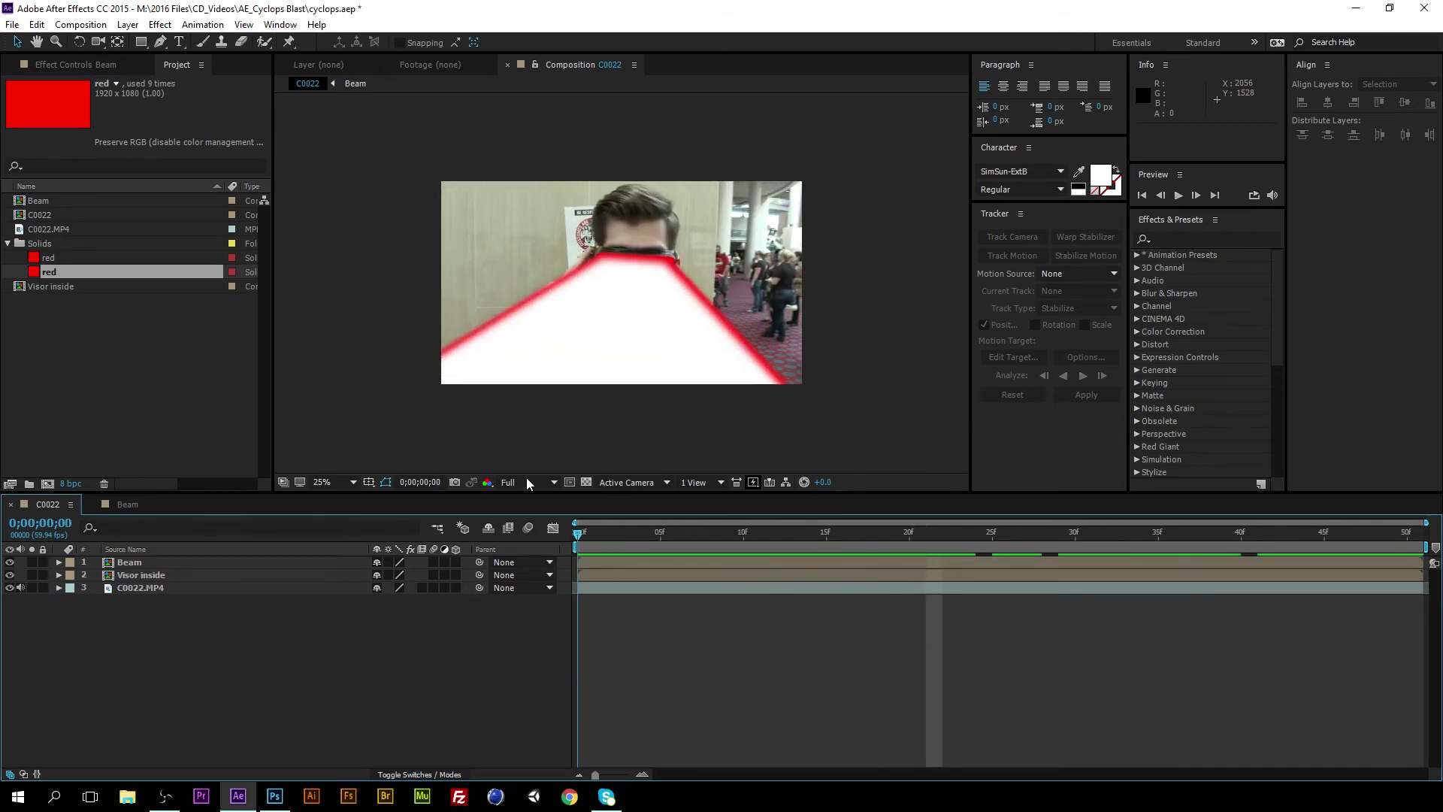
key("space")
key("space")
key("space")
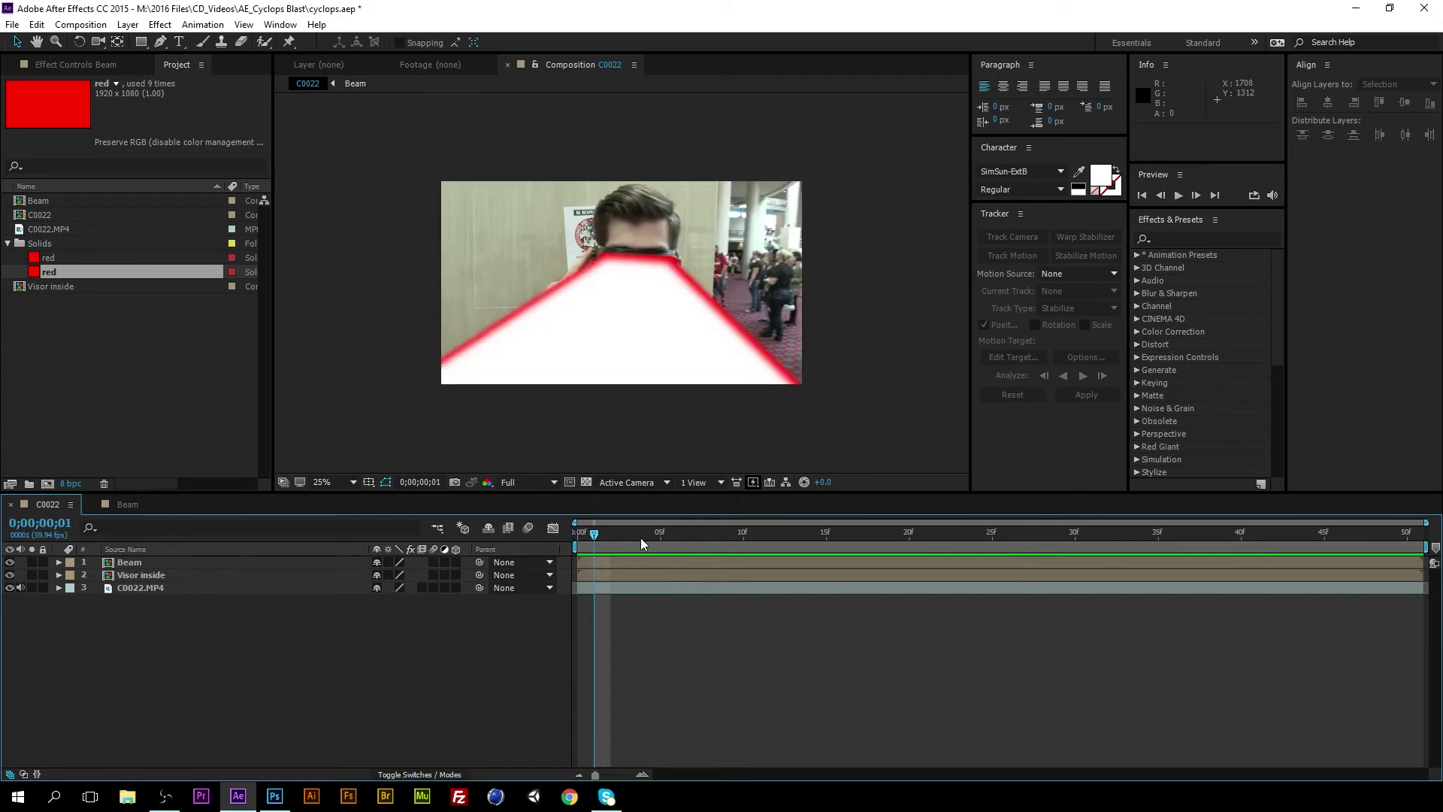
key("space")
key("space")
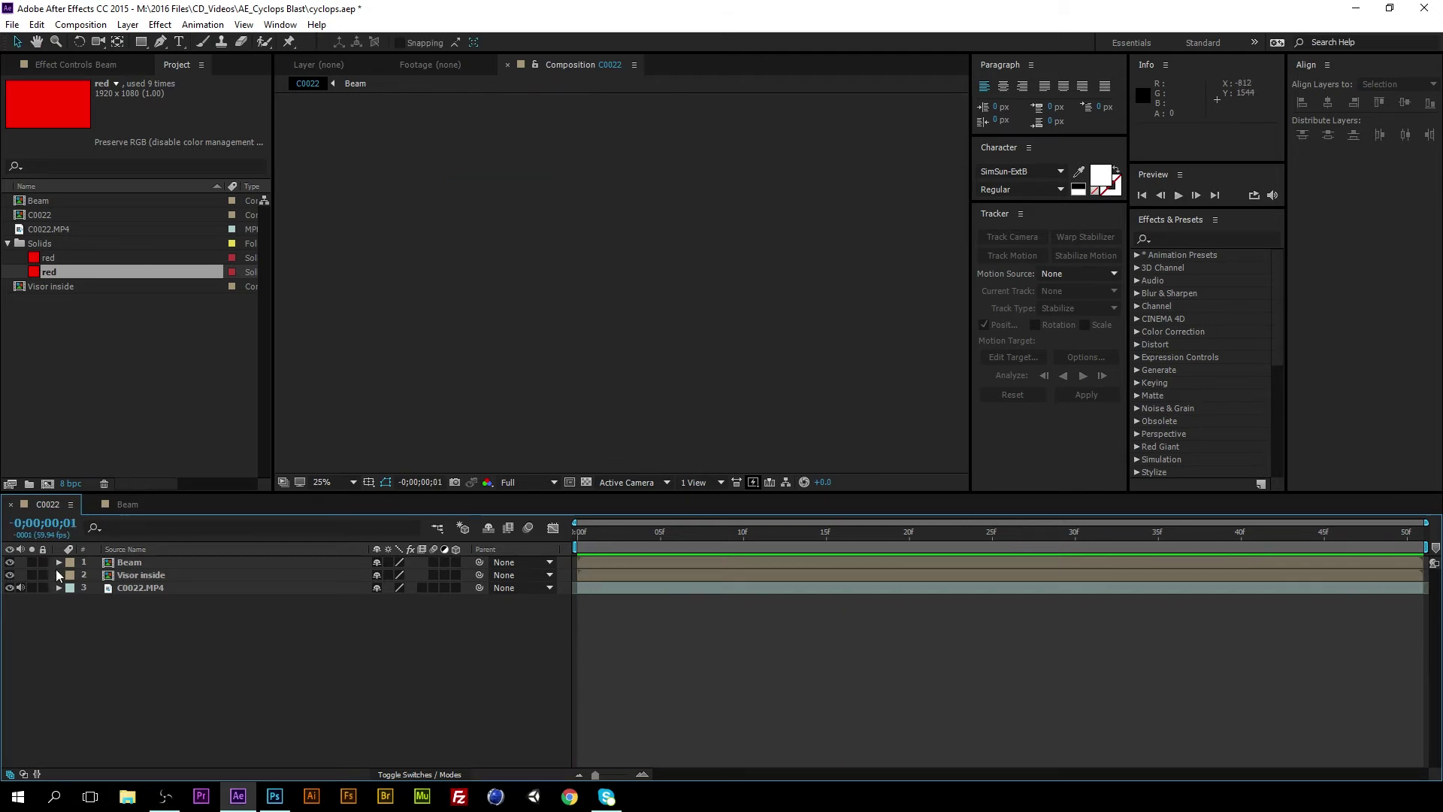
key("Home")
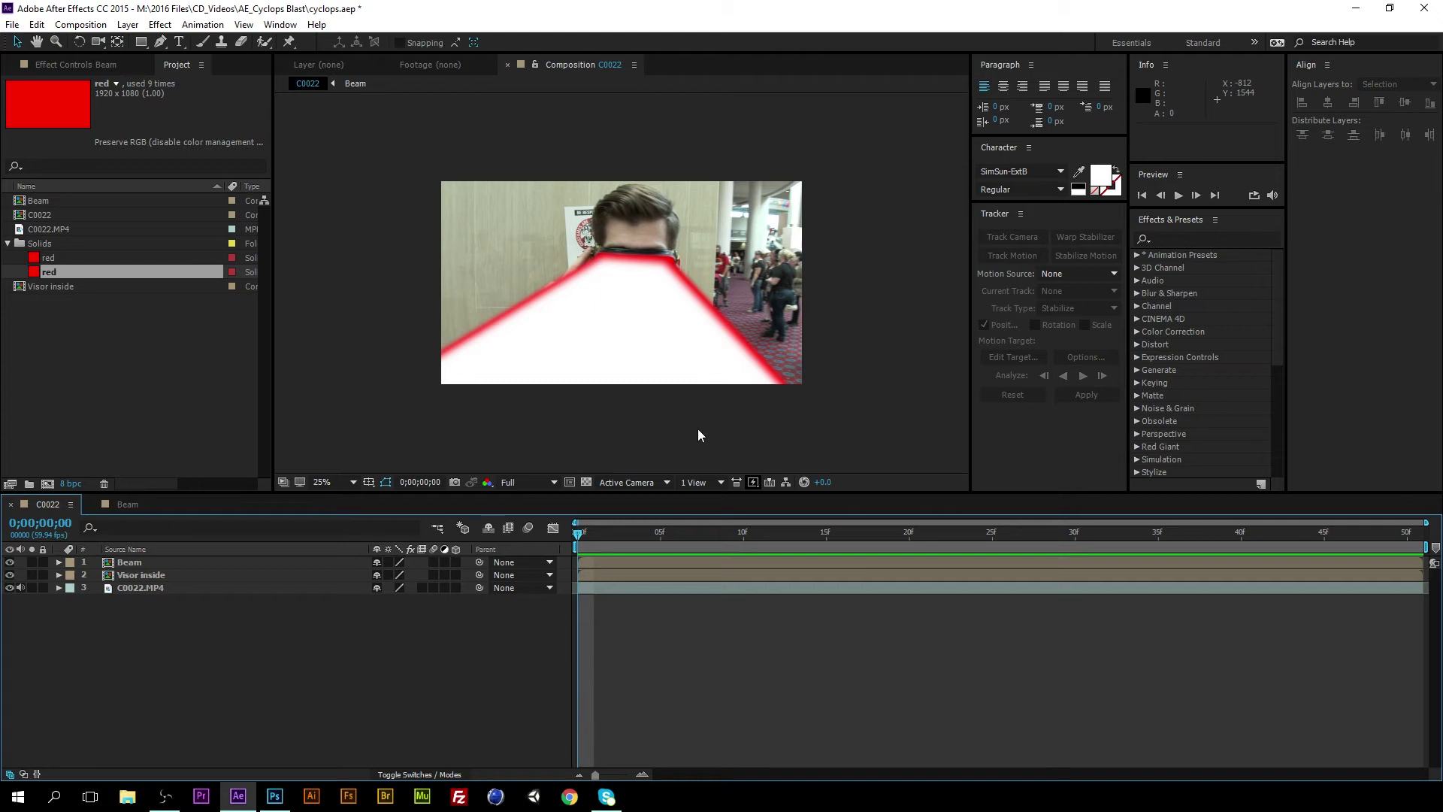
scroll(814, 369, "down", 1)
scroll(811, 368, "up", 1)
Hide the Visor inside and Beam layers so only the footage shows, and open Layer > New.
left_click(10, 574)
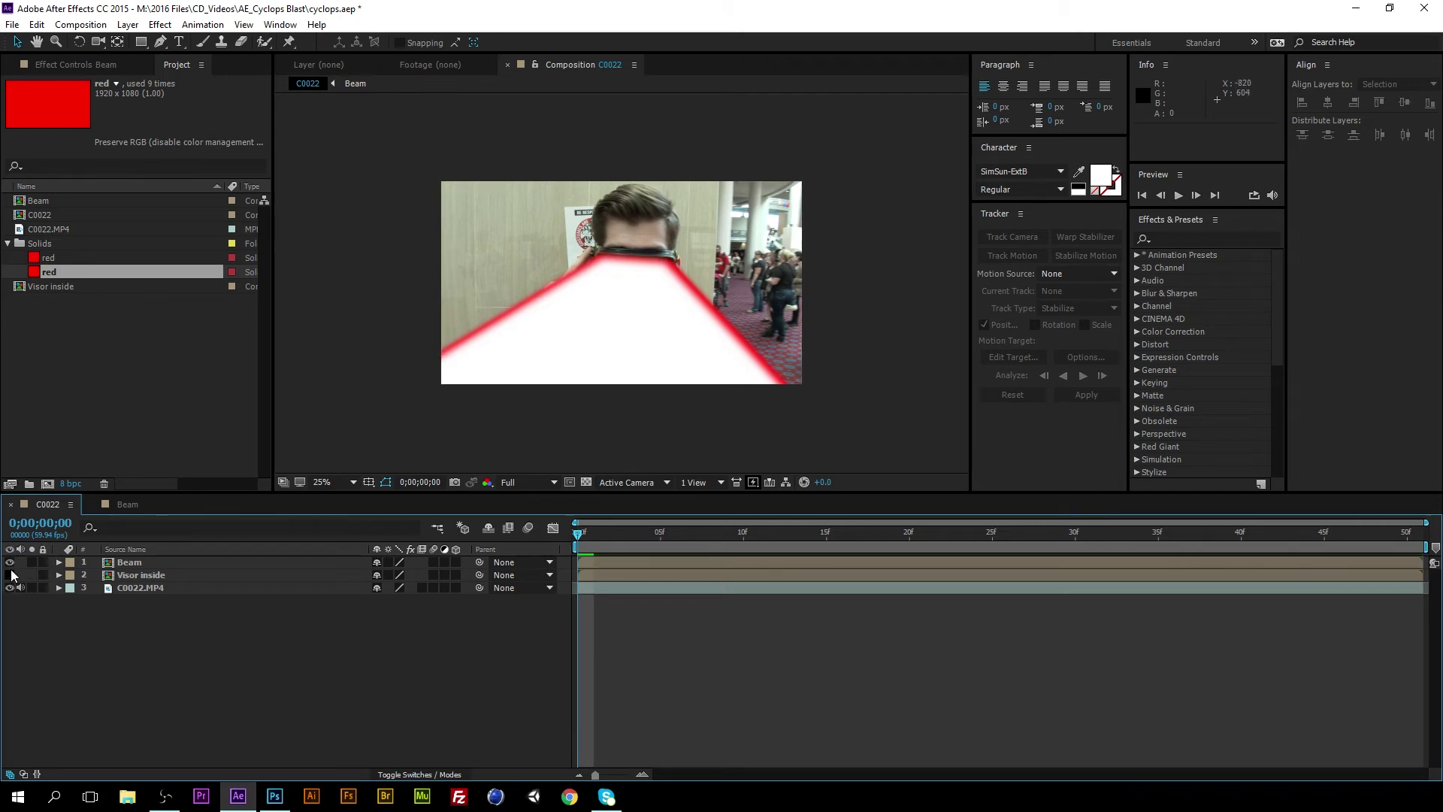
left_click(9, 562)
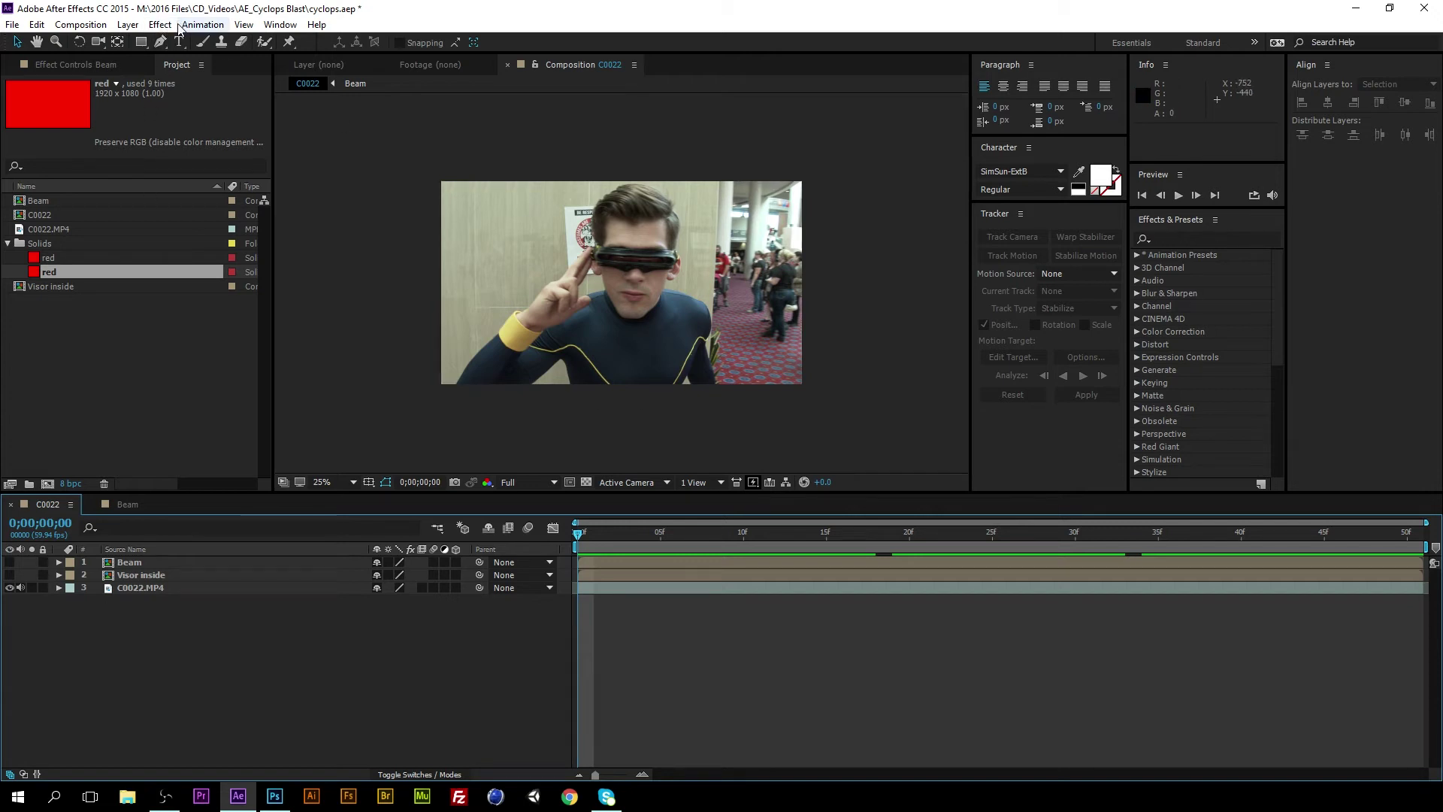
left_click(128, 25)
mouse_move(145, 44)
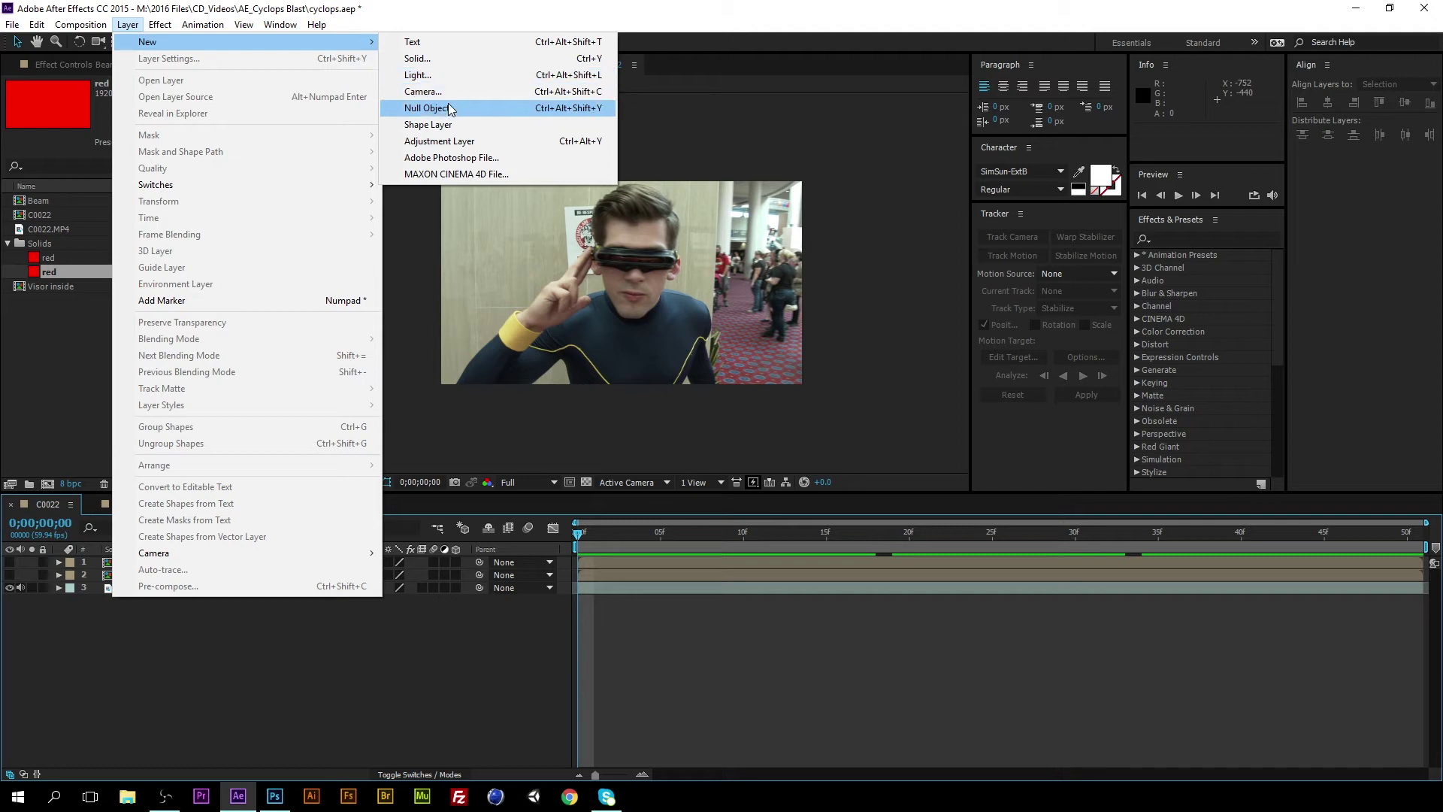
Create a black full-frame 1920×1080 solid named 'Flare' at the top of C0022.
left_click(440, 60)
left_click(781, 381)
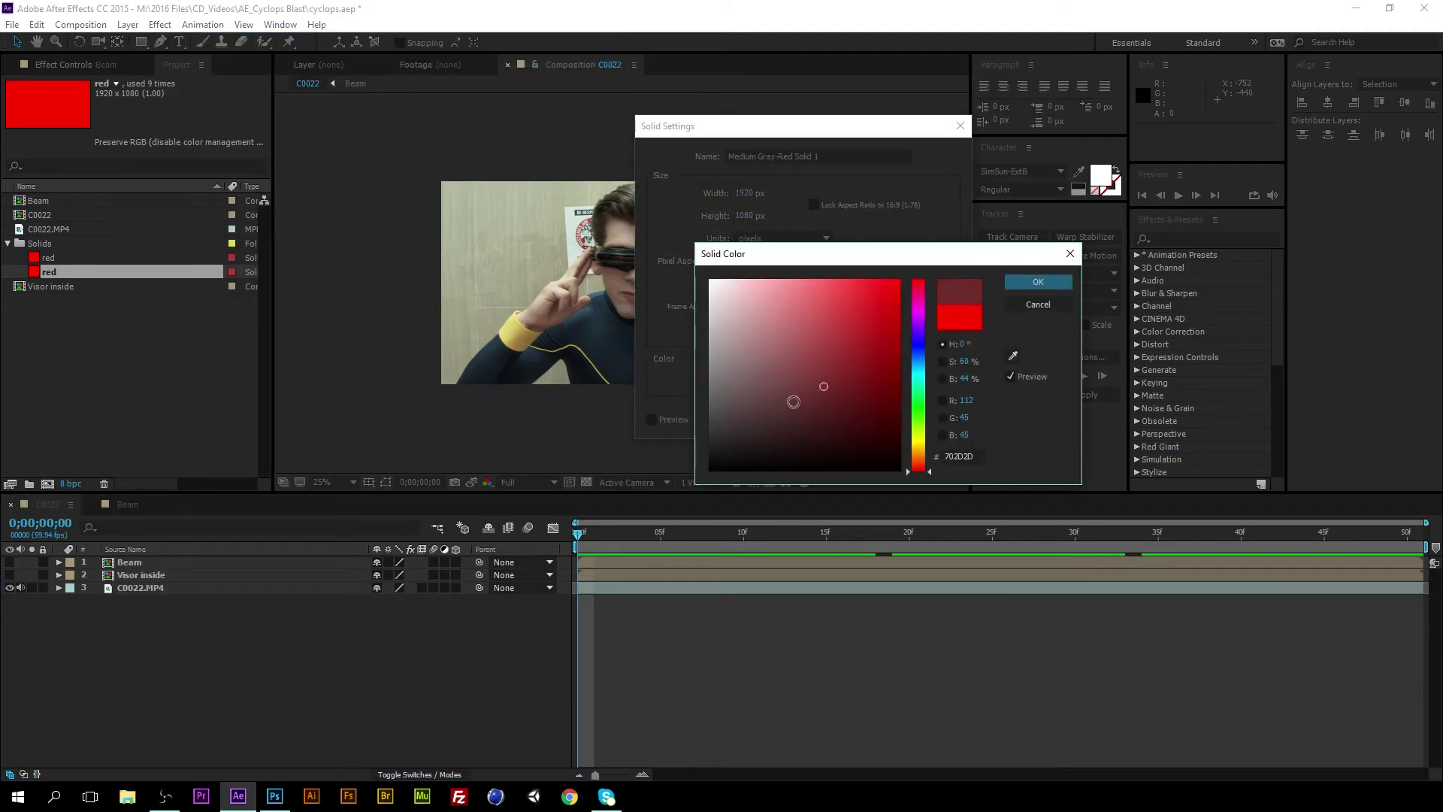
left_click(751, 470)
left_click(1038, 283)
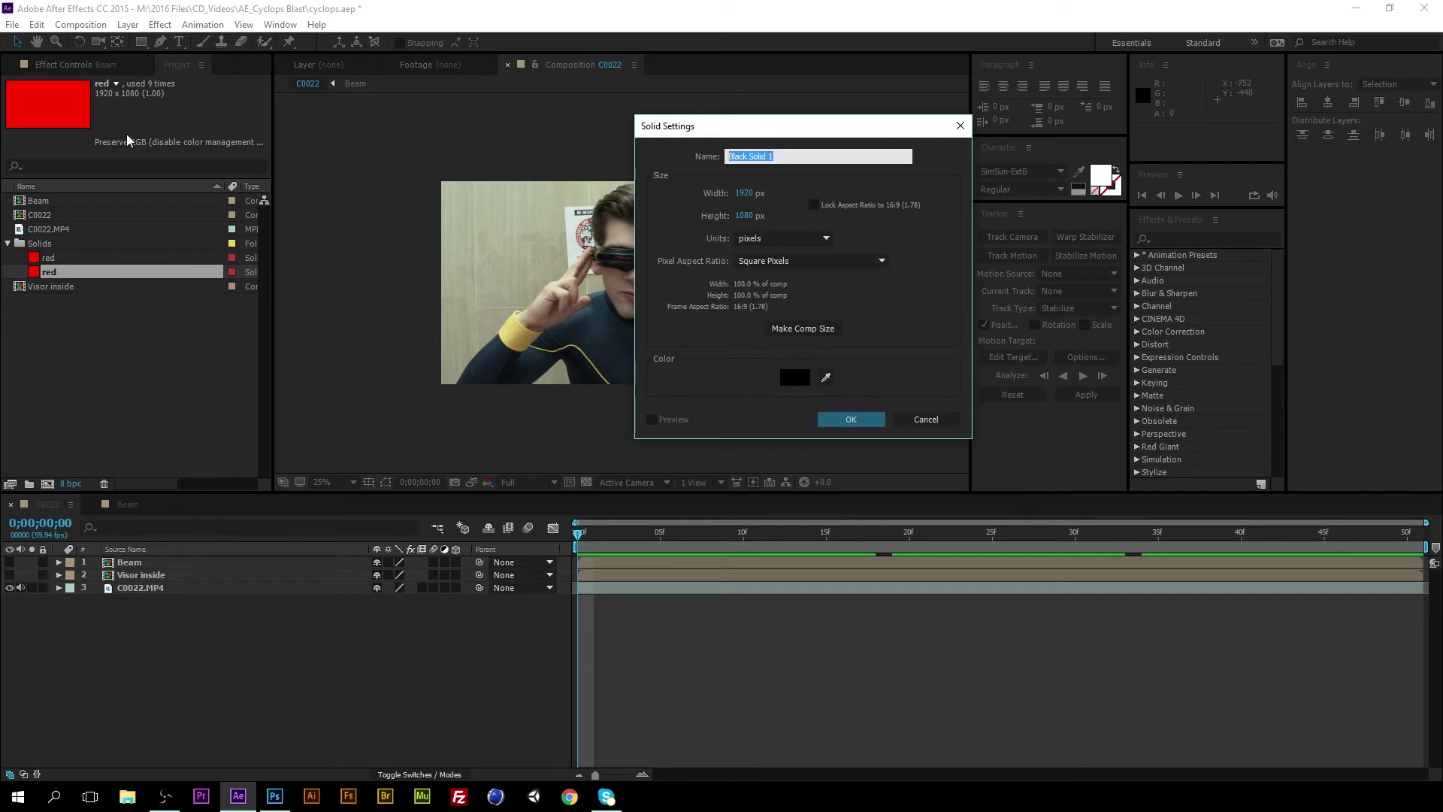
type("Flare")
key("Return")
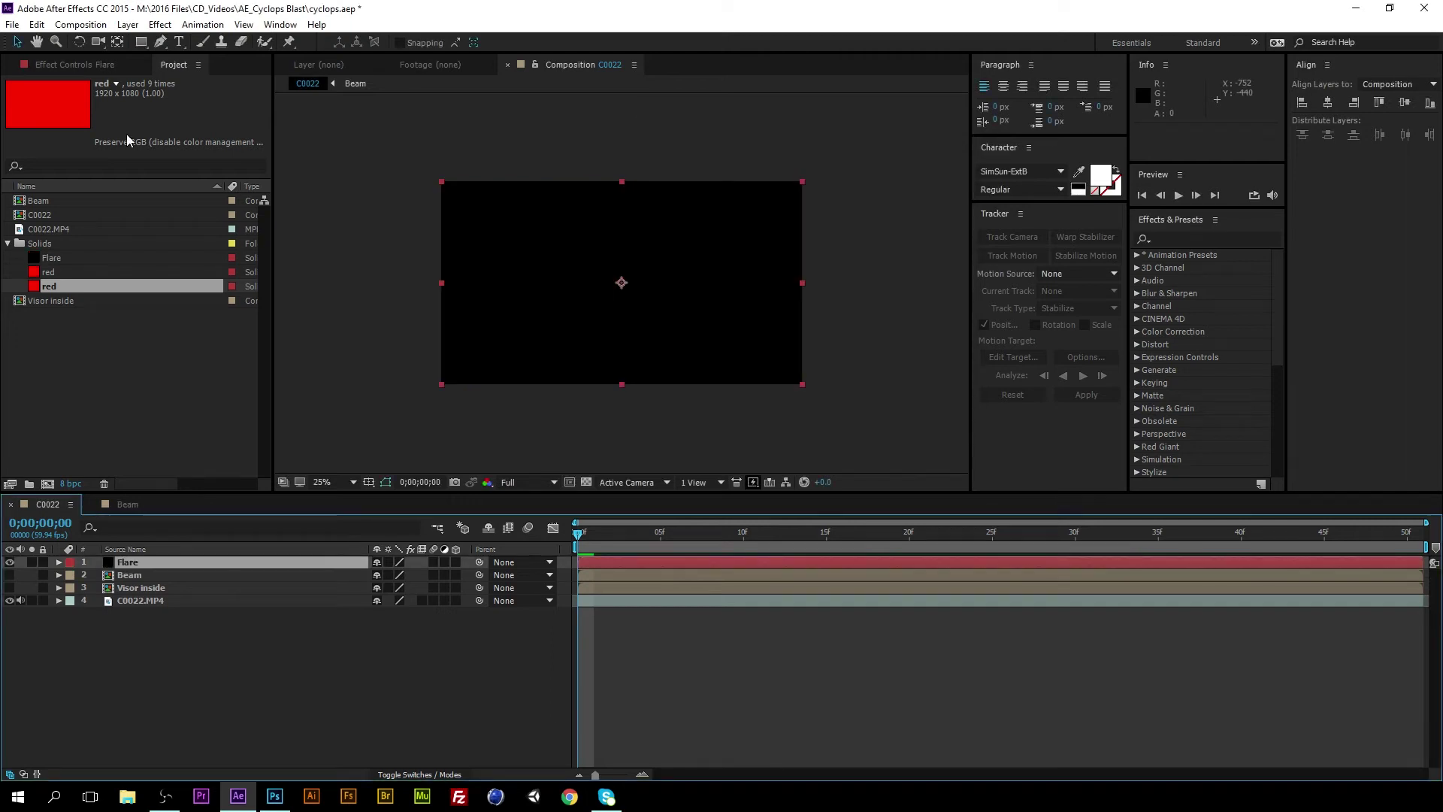
scroll(1172, 361, "down", 10)
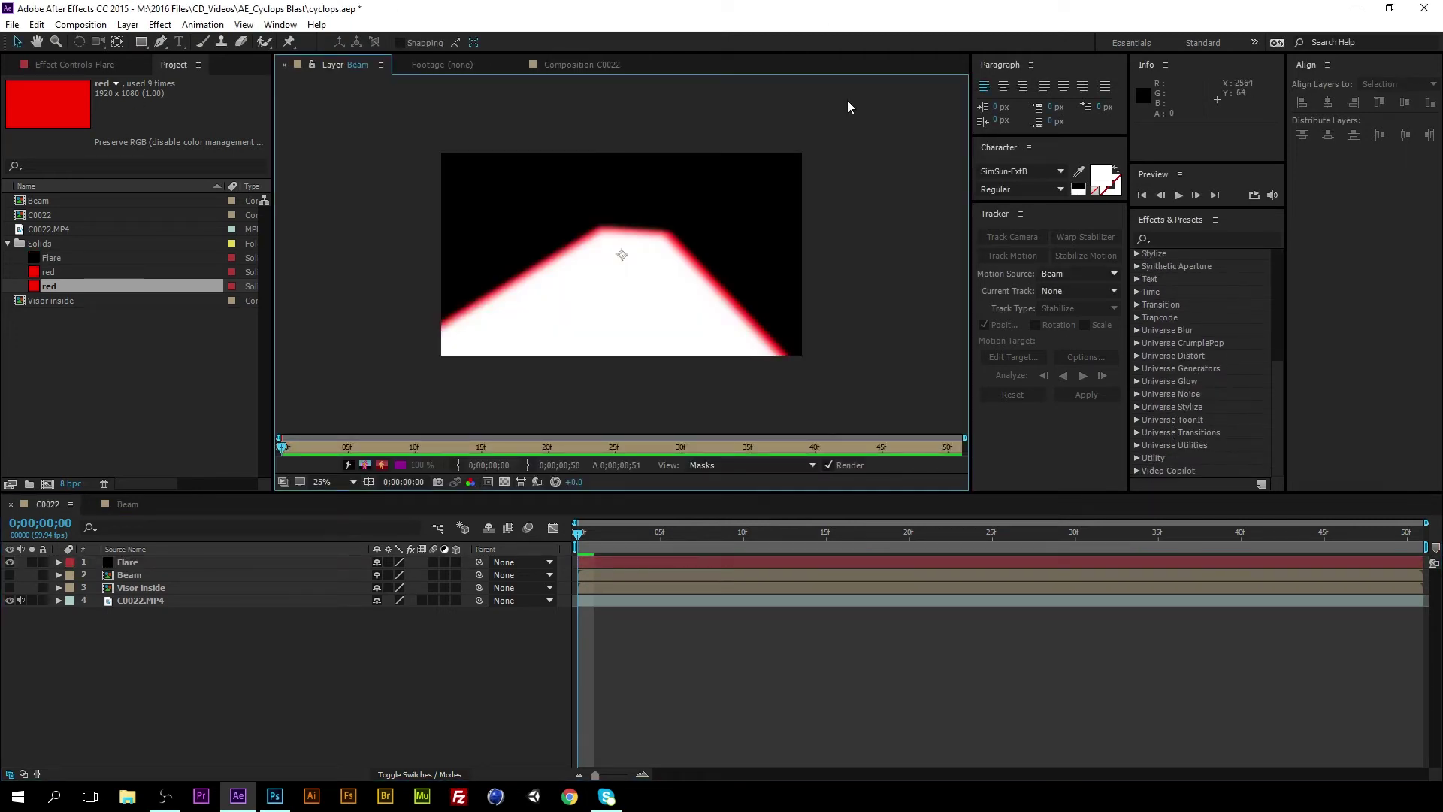
left_click(52, 504)
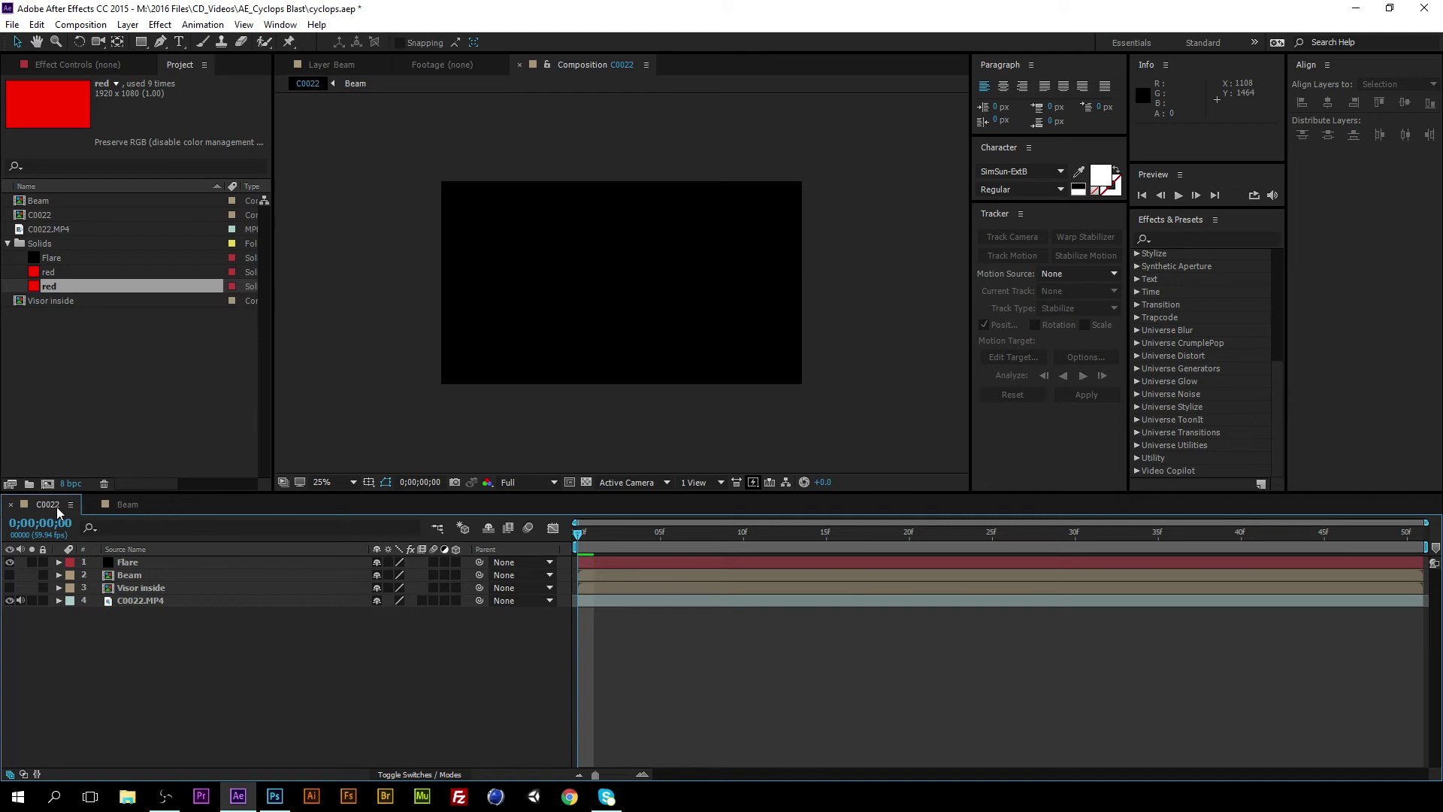
Apply Video Copilot Optical Flares to the Flare layer and set its blend mode to Screen.
left_click(683, 561)
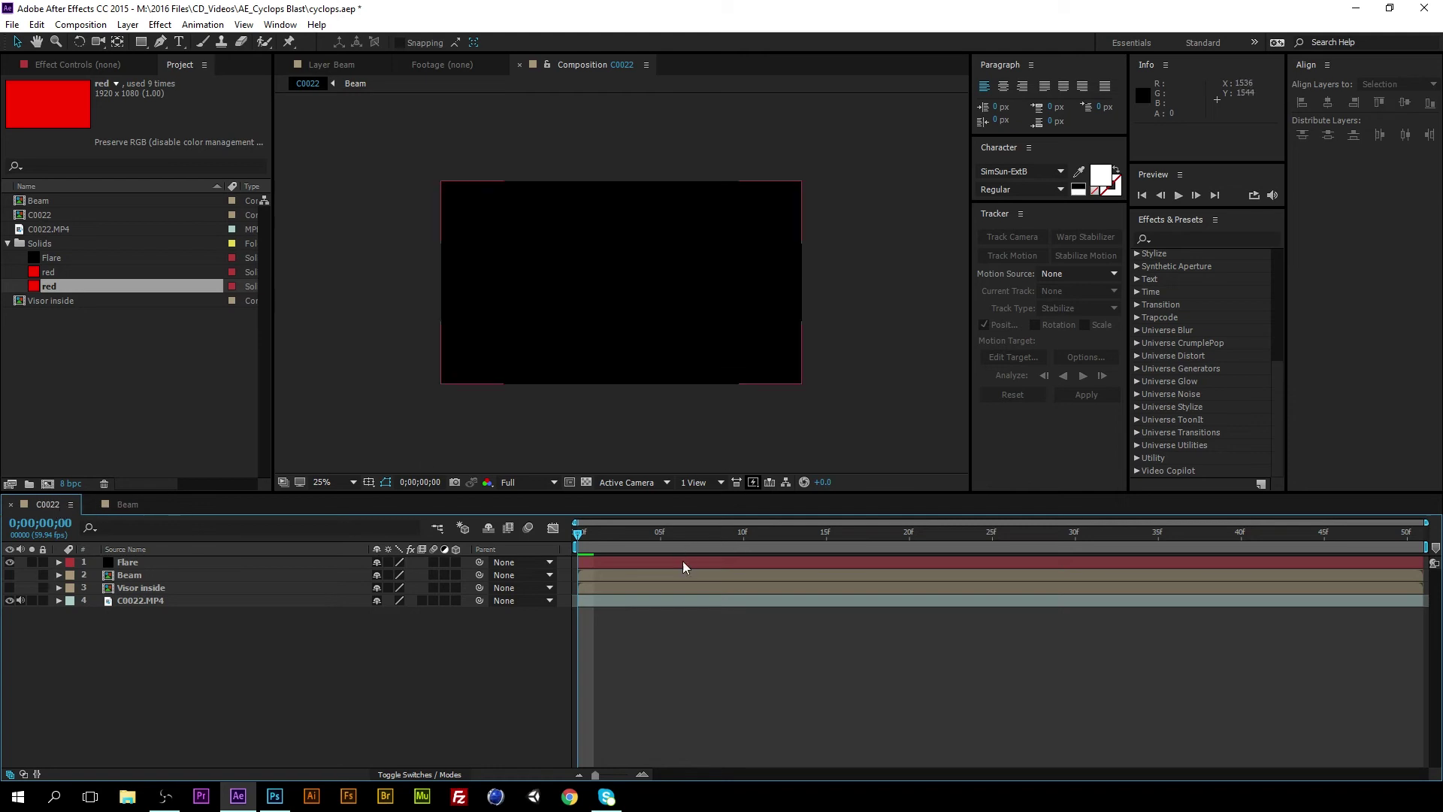
left_click(1136, 471)
left_click_drag(1199, 460, 622, 312)
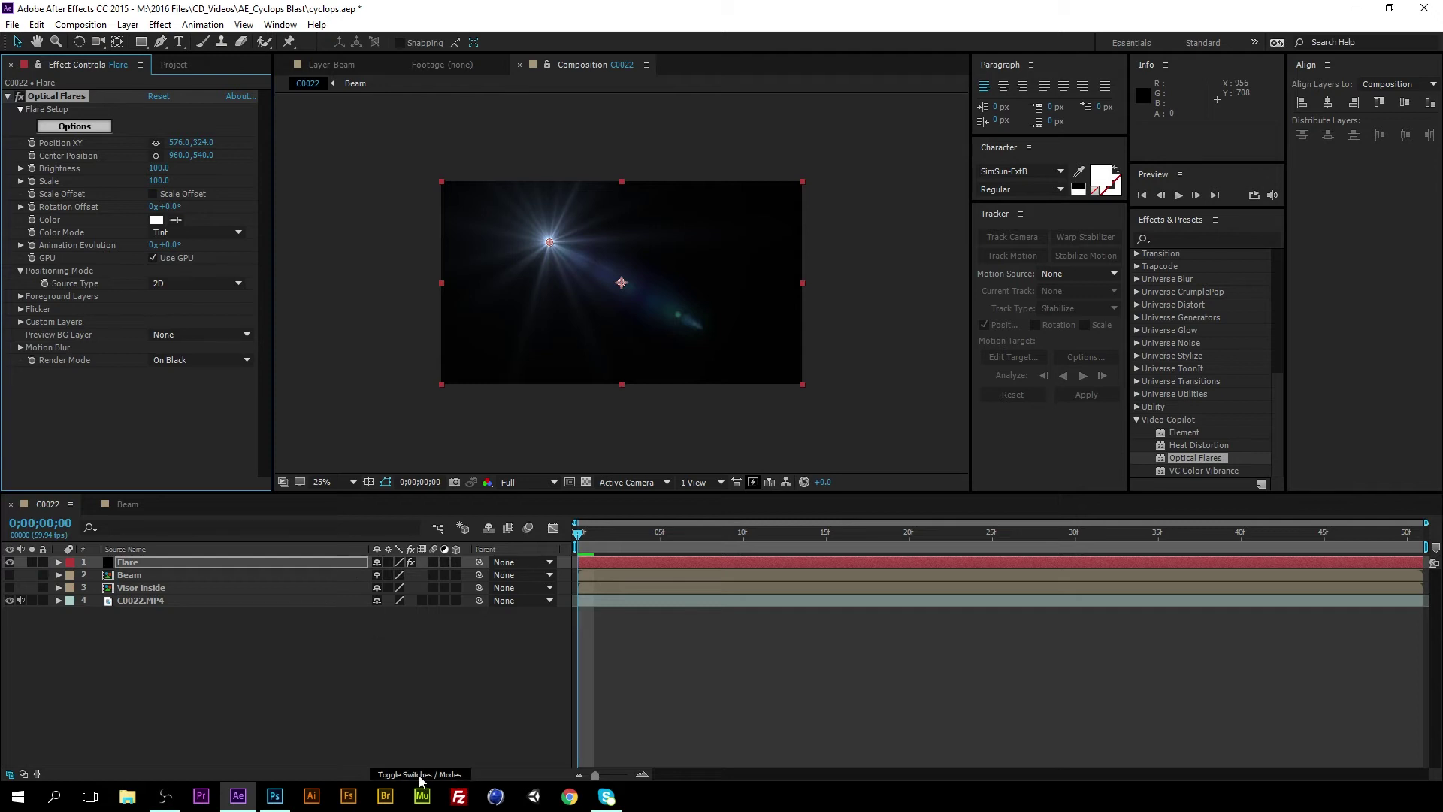
left_click(418, 773)
left_click(390, 562)
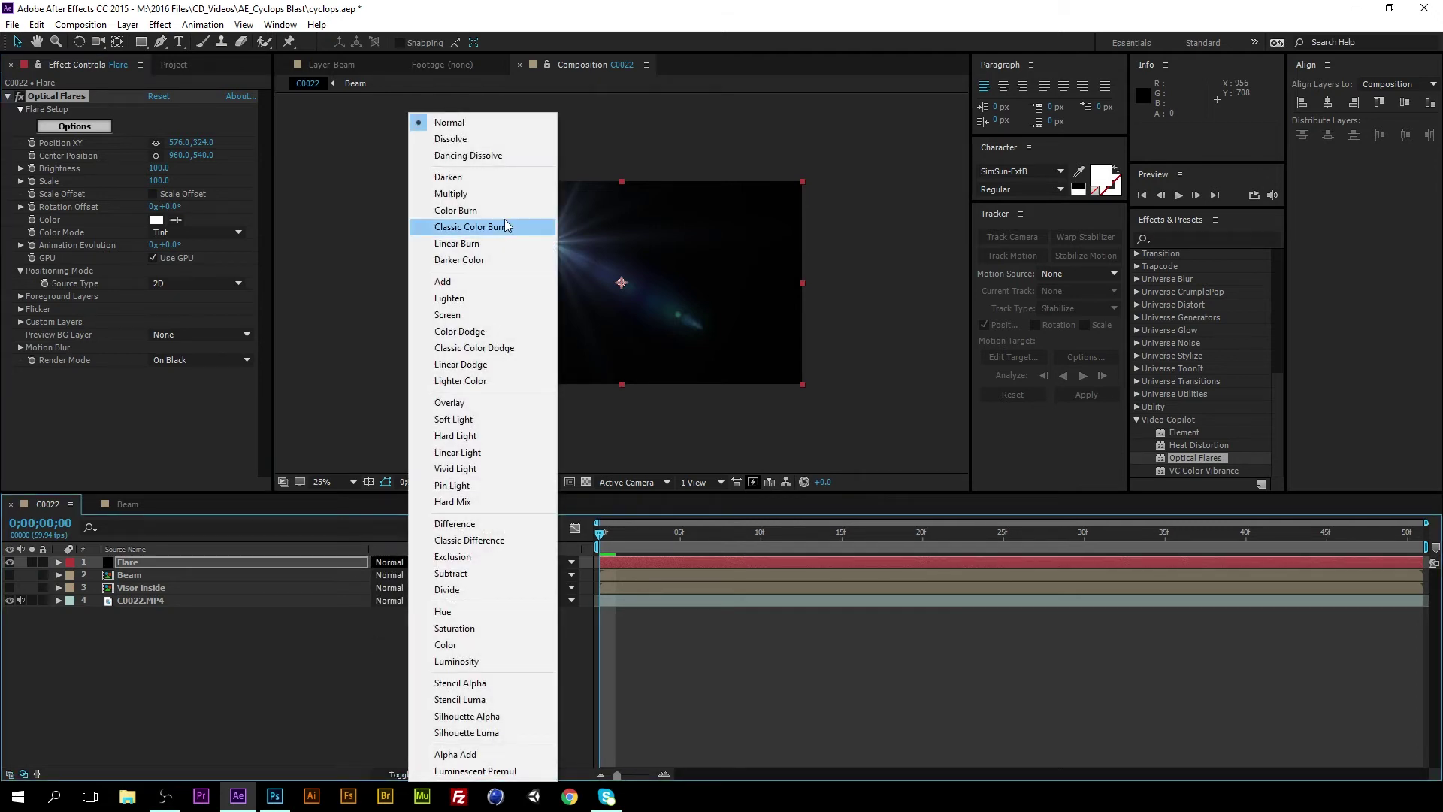
left_click(462, 314)
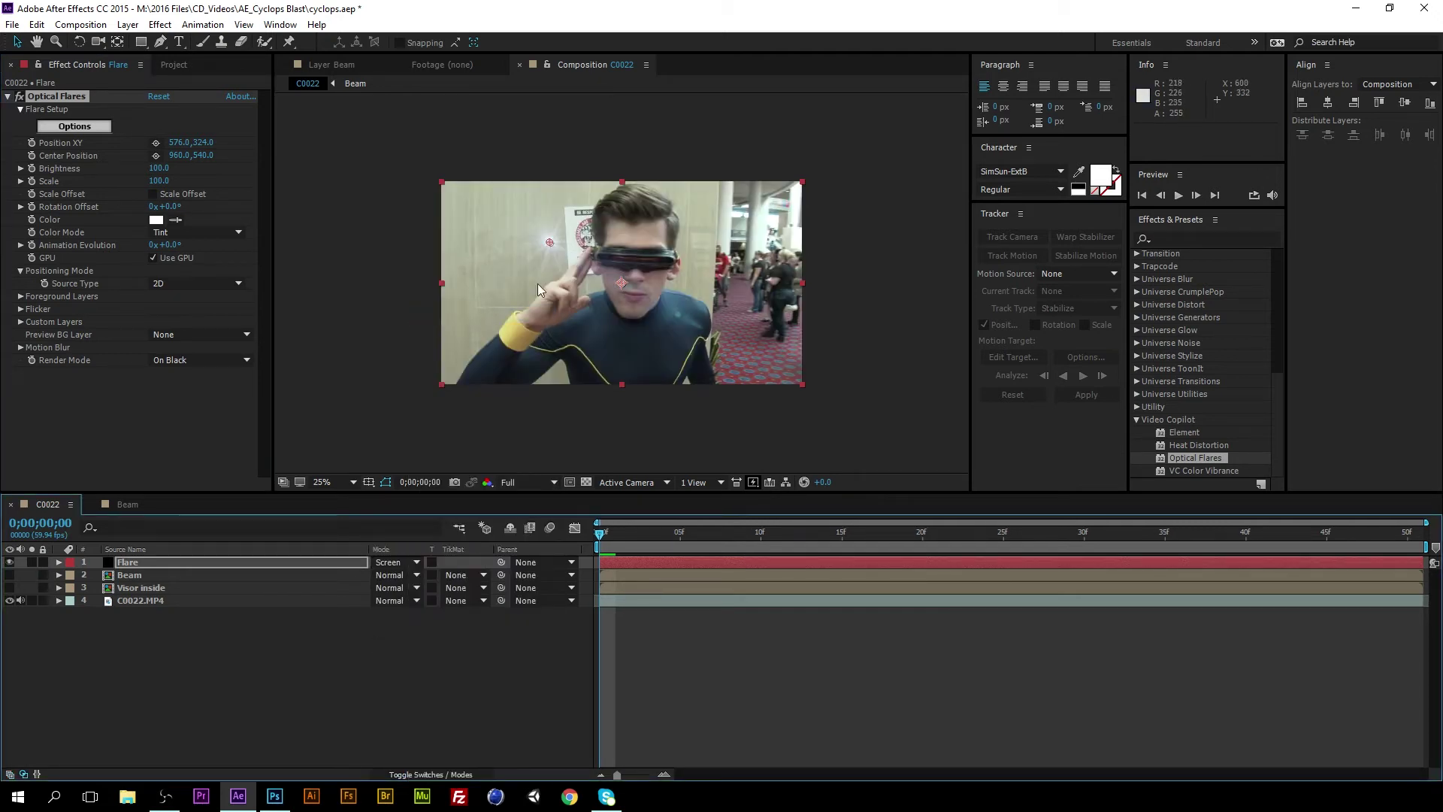
Place the flare's centre onto the visor at 1044,412.
left_click_drag(549, 243, 634, 285)
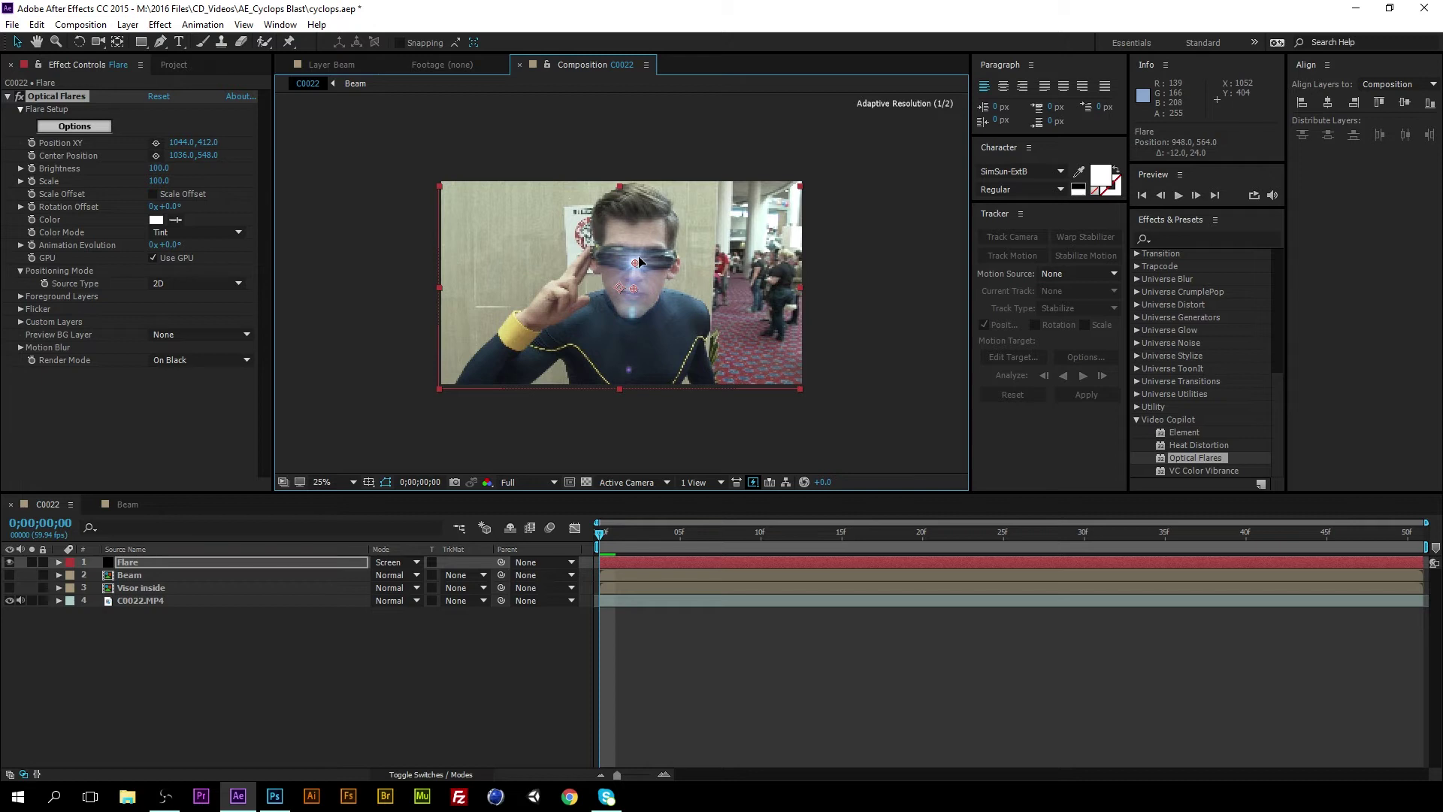
left_click_drag(641, 258, 638, 260)
key("ctrl+z")
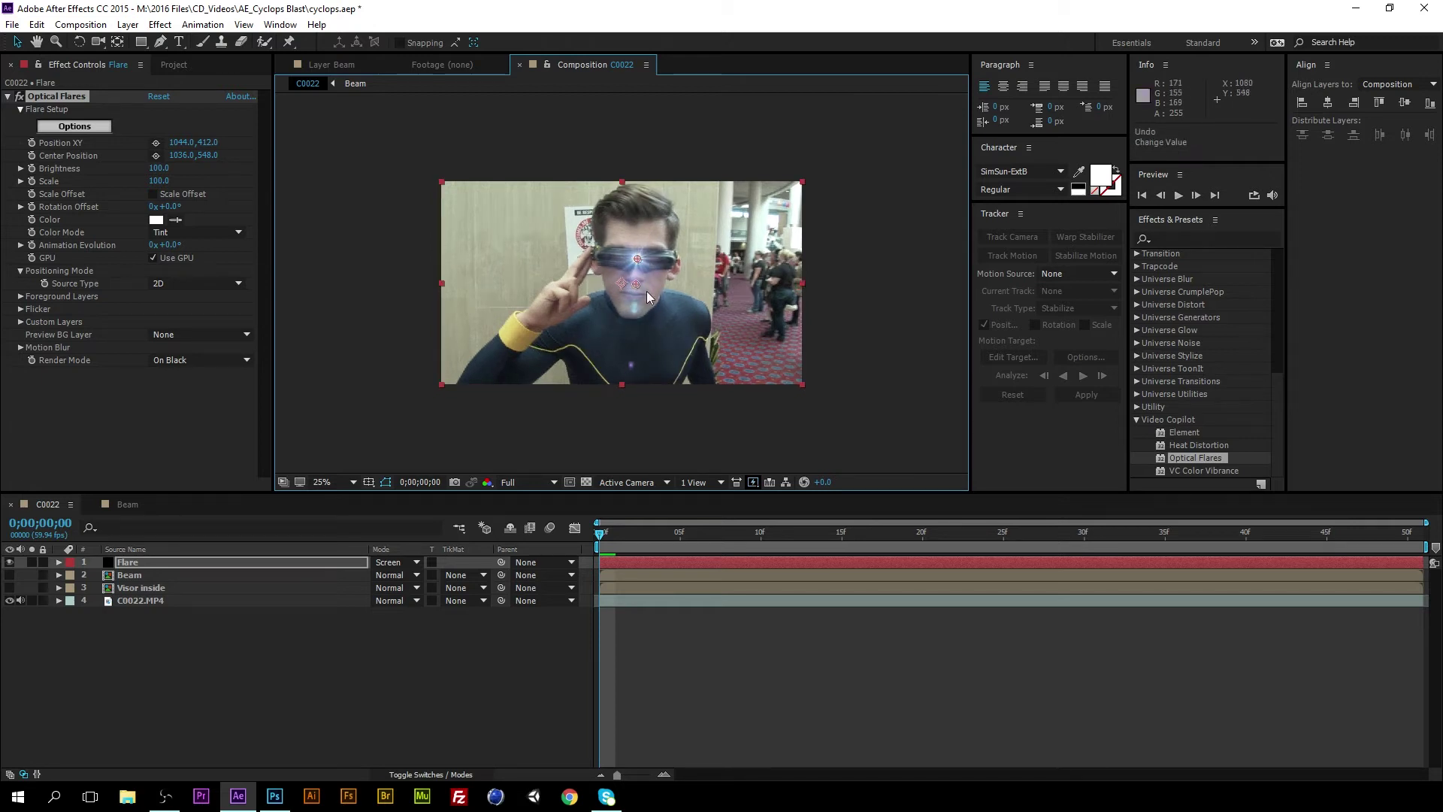
Enable keyframing for Optical Flares Position XY and Center Position, with the viewer at 50%.
left_click(60, 562)
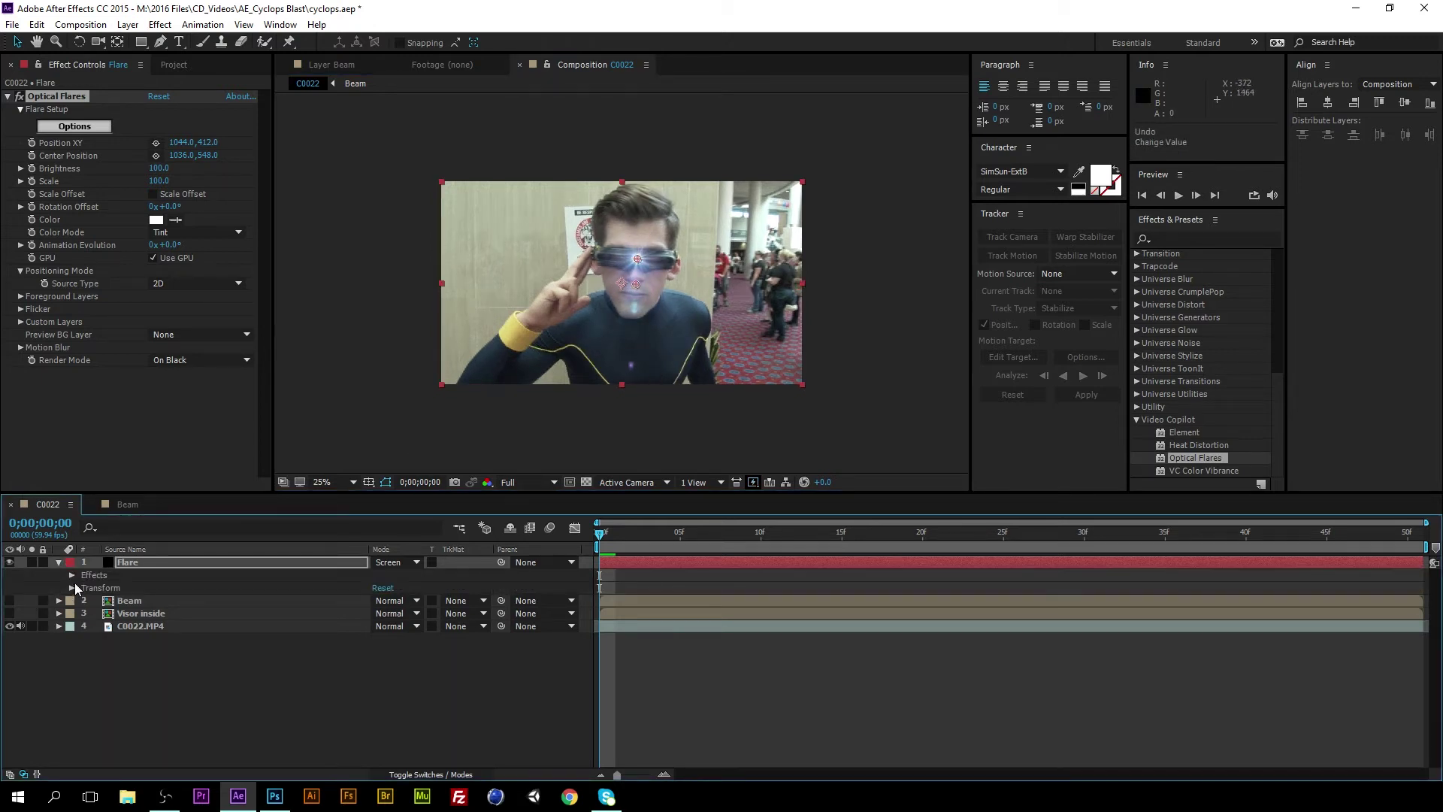
left_click(72, 575)
left_click(84, 588)
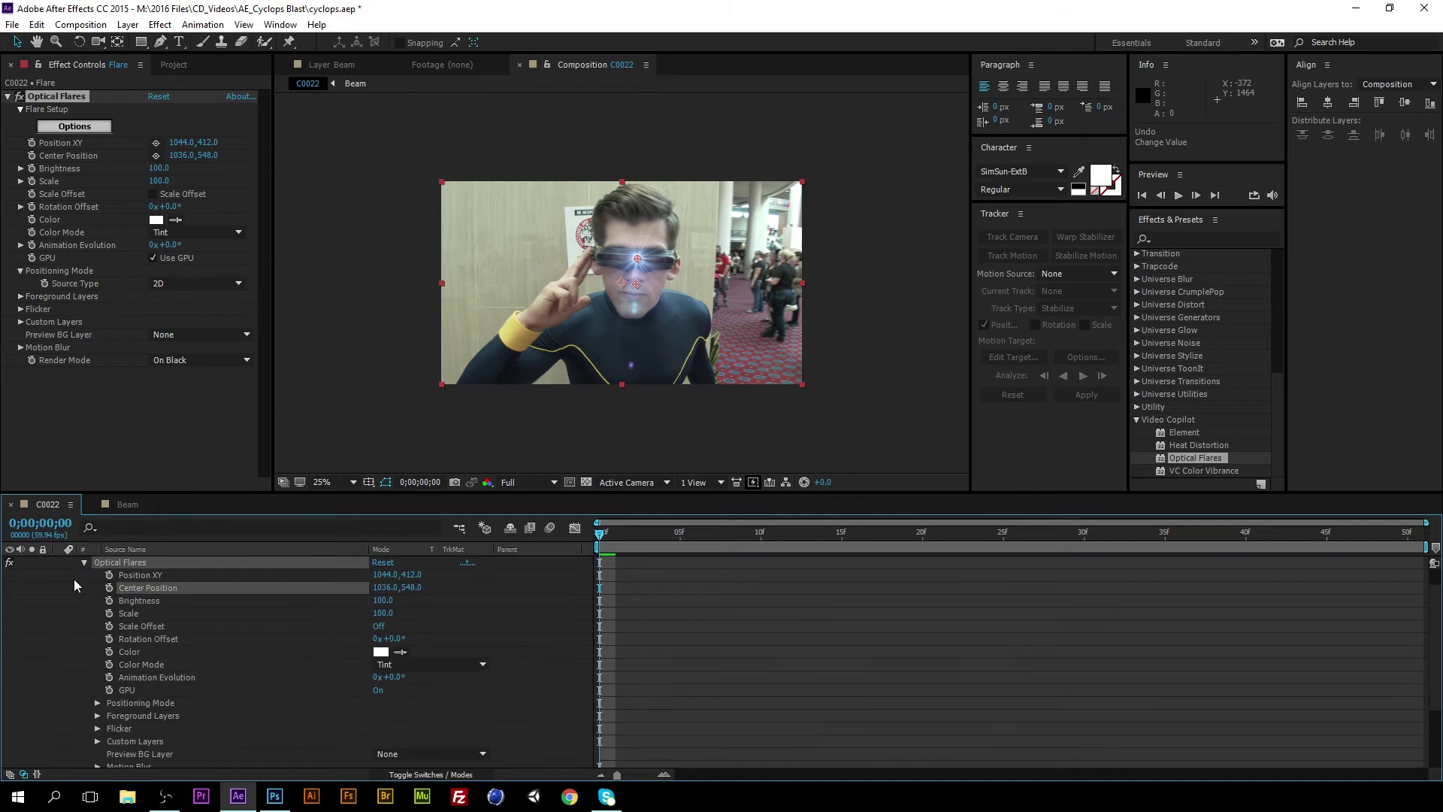
left_click(69, 614)
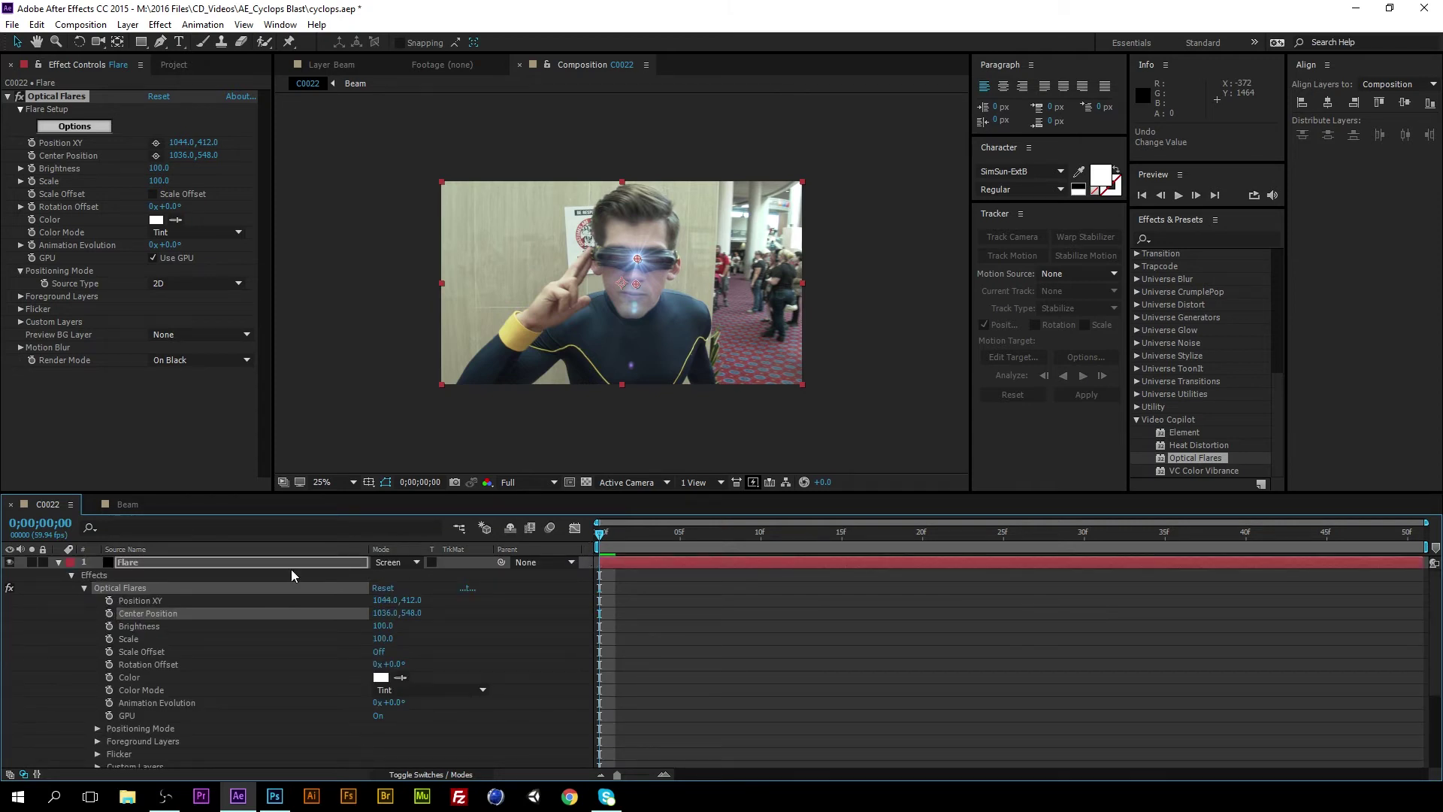
left_click(109, 600)
left_click(109, 613)
left_click(751, 539)
Keyframe the flare onto the visor at 10f, 20f, 30f, 40f and 50f.
key("period")
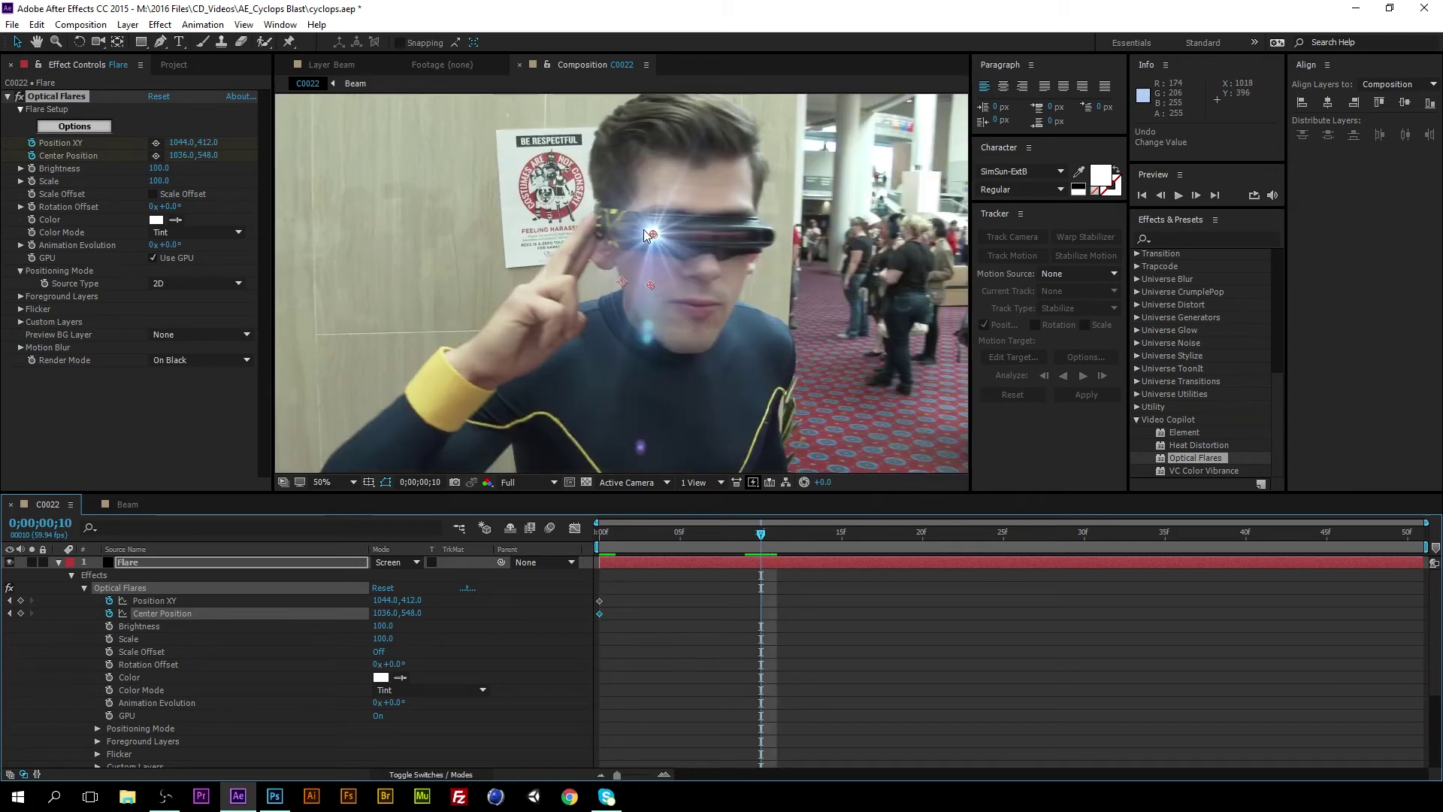
left_click_drag(656, 235, 725, 239)
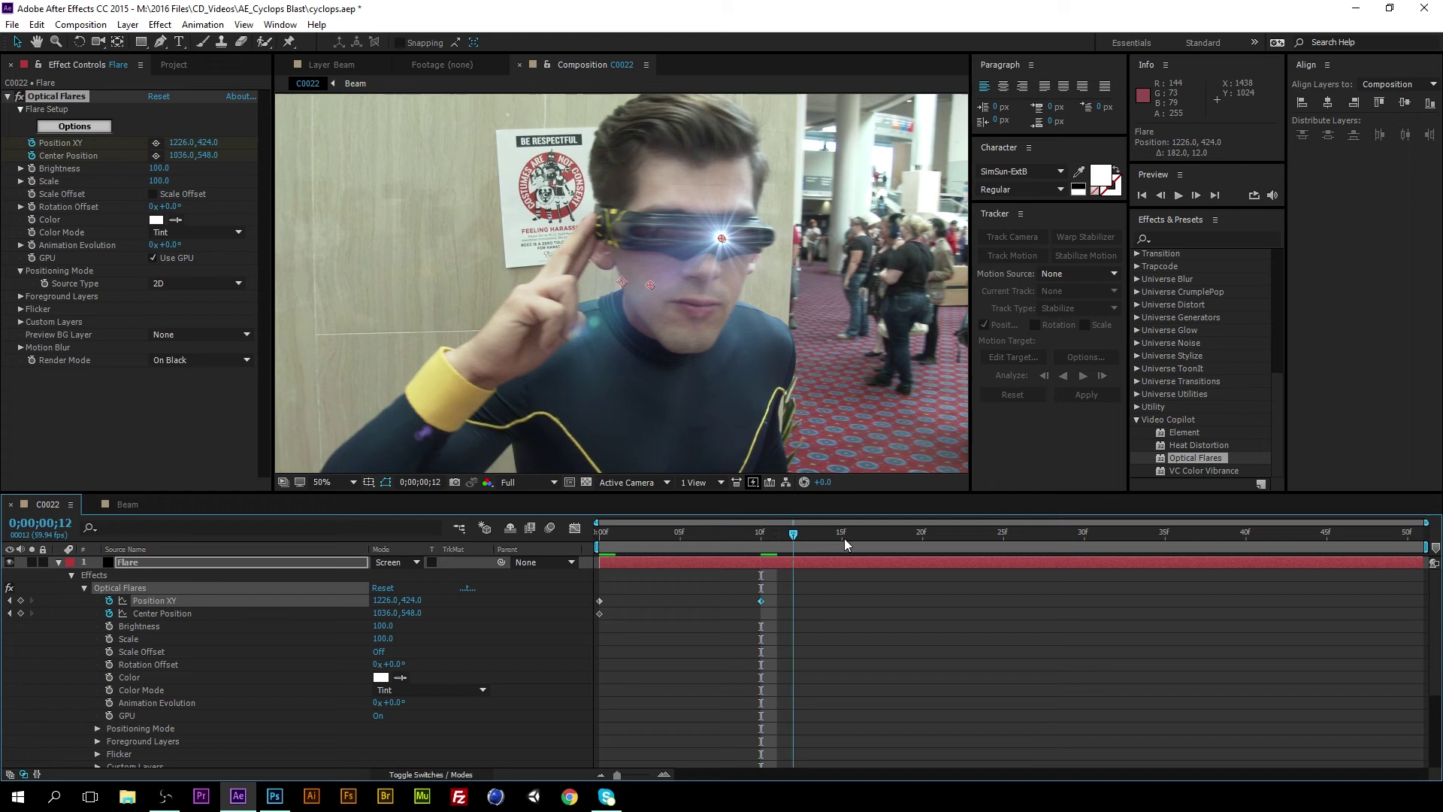
left_click_drag(760, 540, 924, 547)
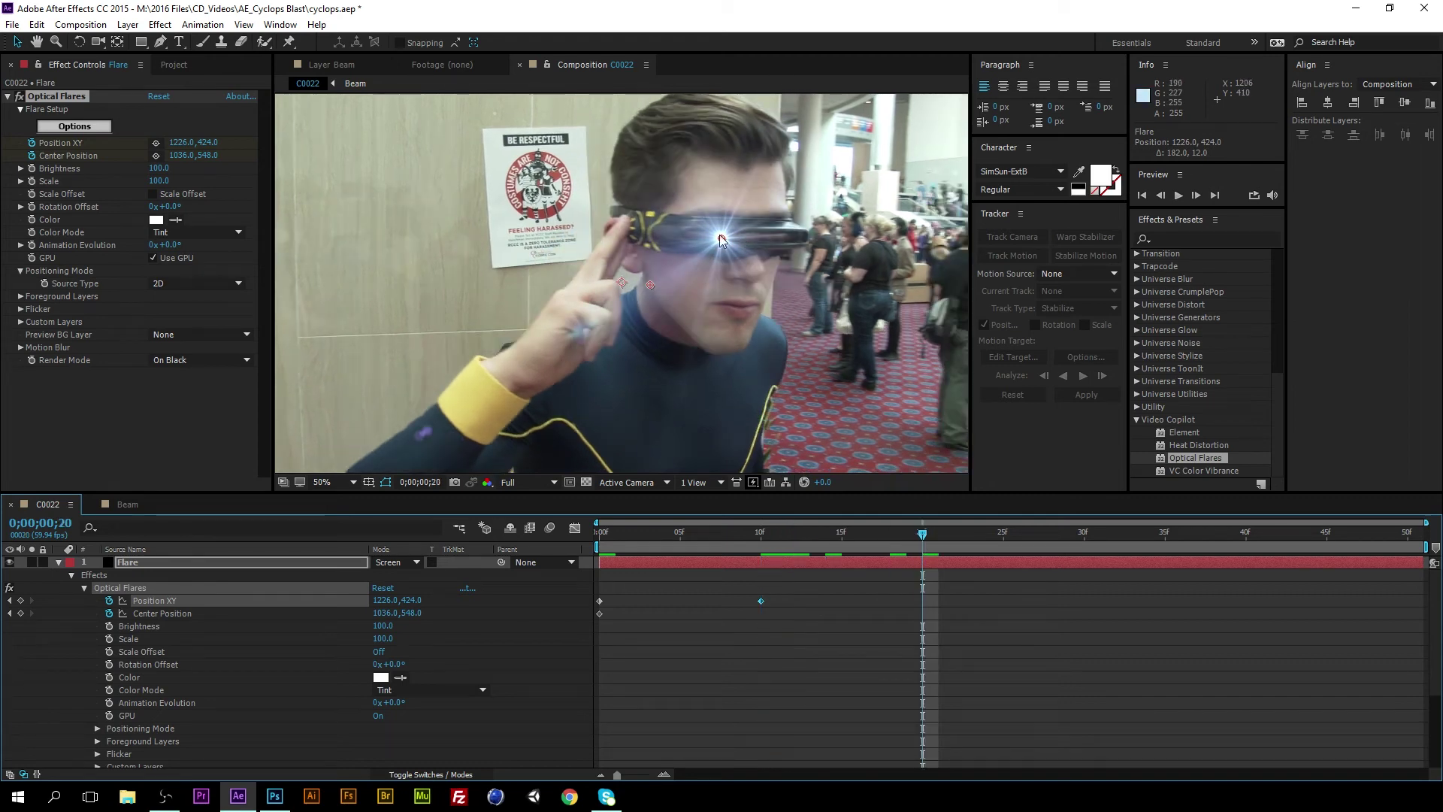
left_click_drag(722, 239, 768, 239)
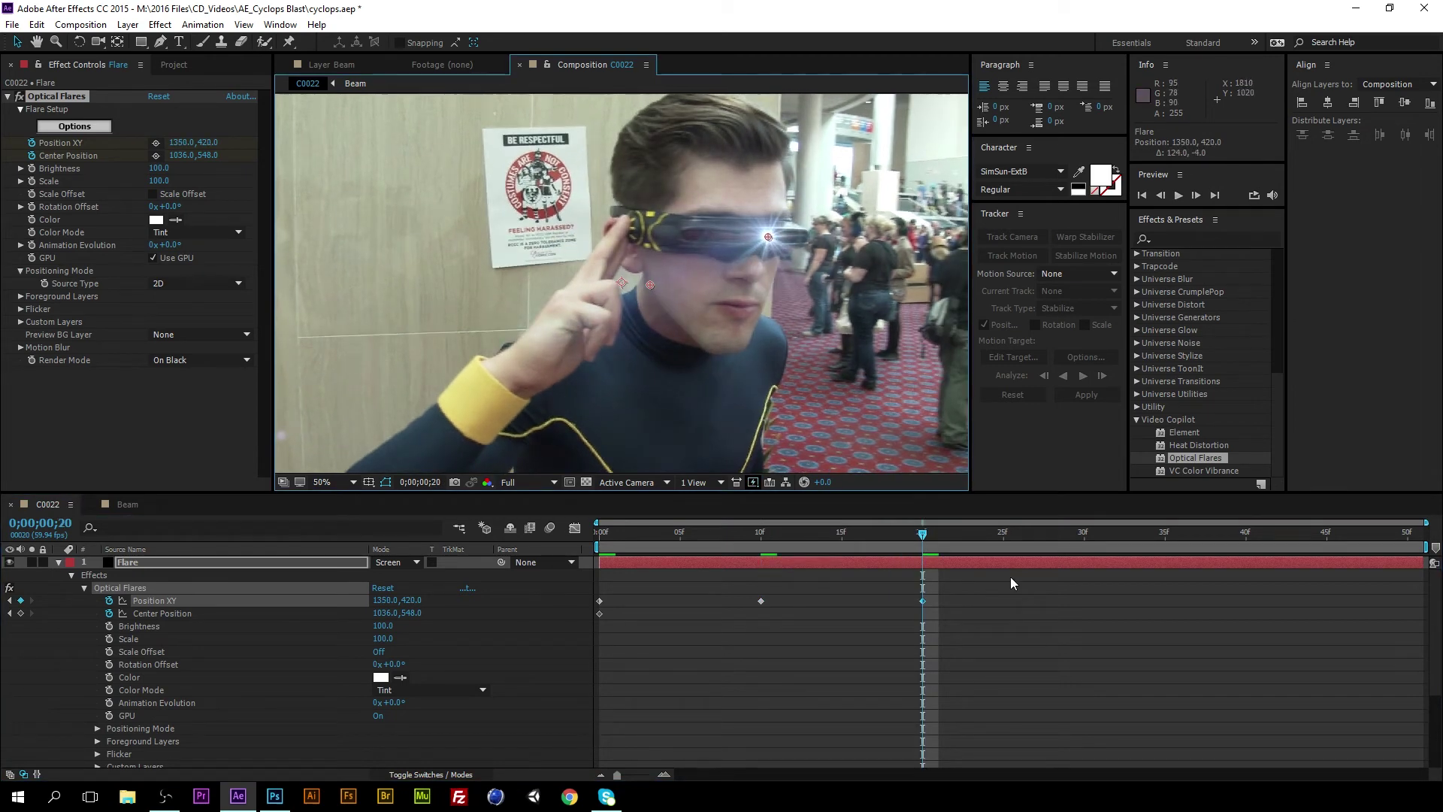
left_click(1084, 535)
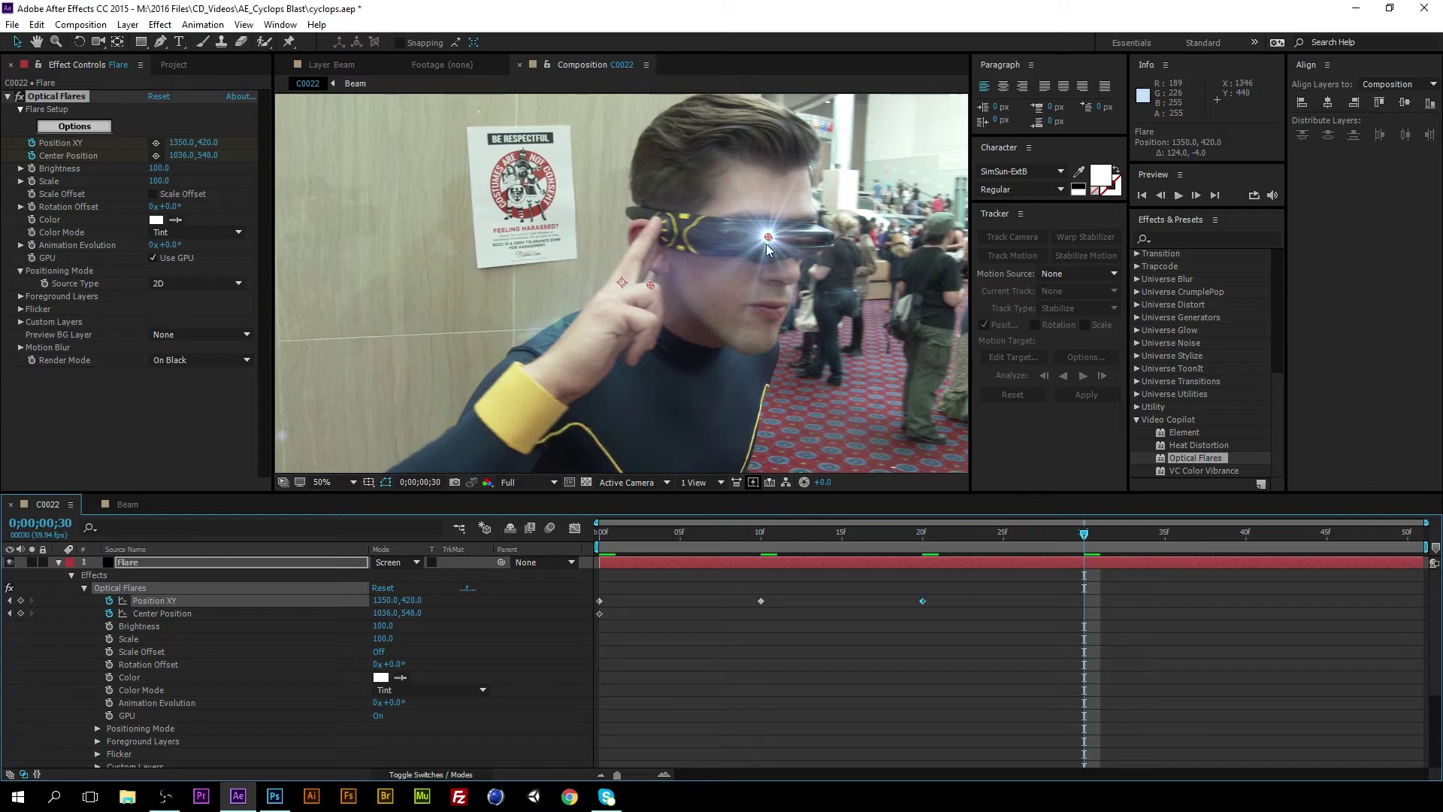
left_click_drag(767, 248, 798, 251)
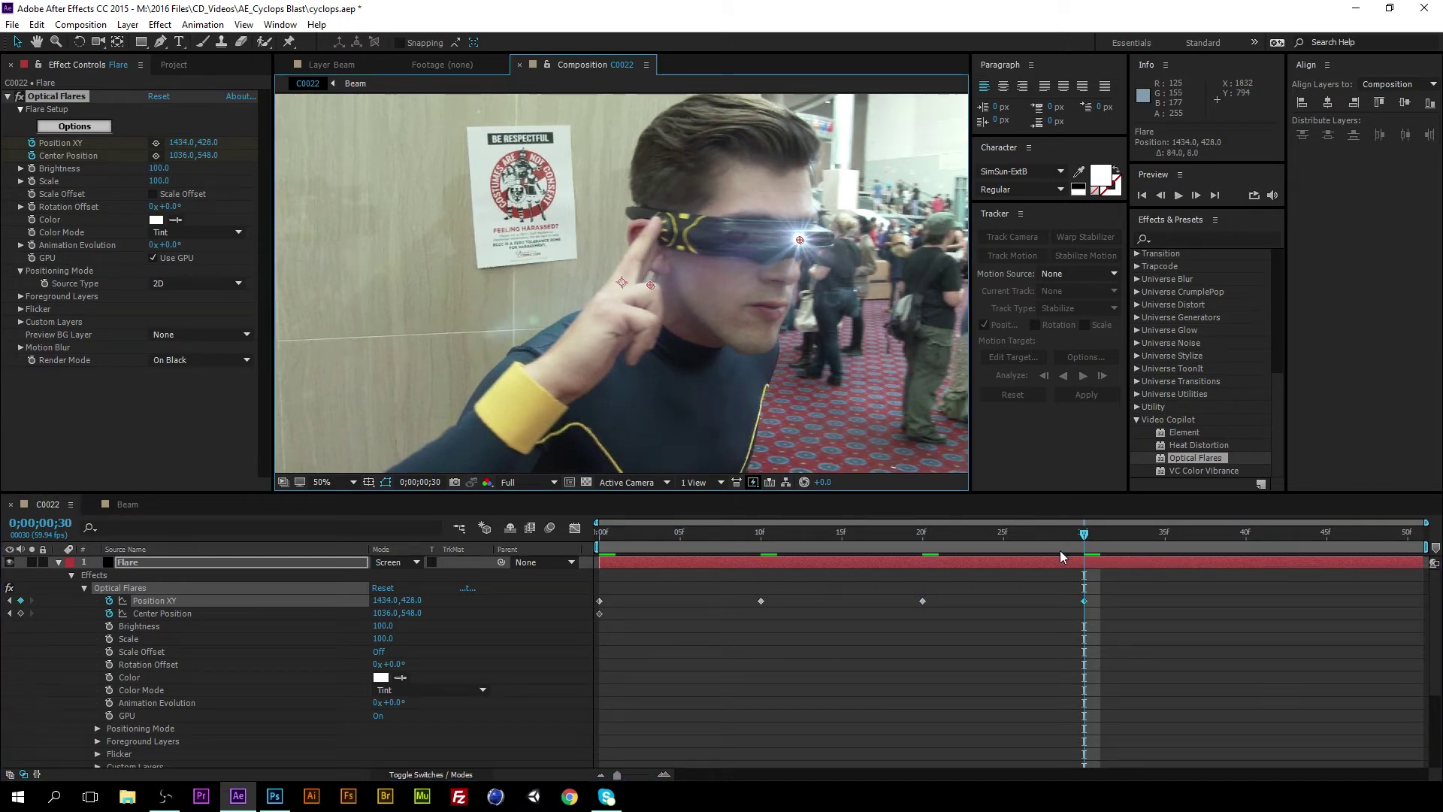
key("shift+Page_Down")
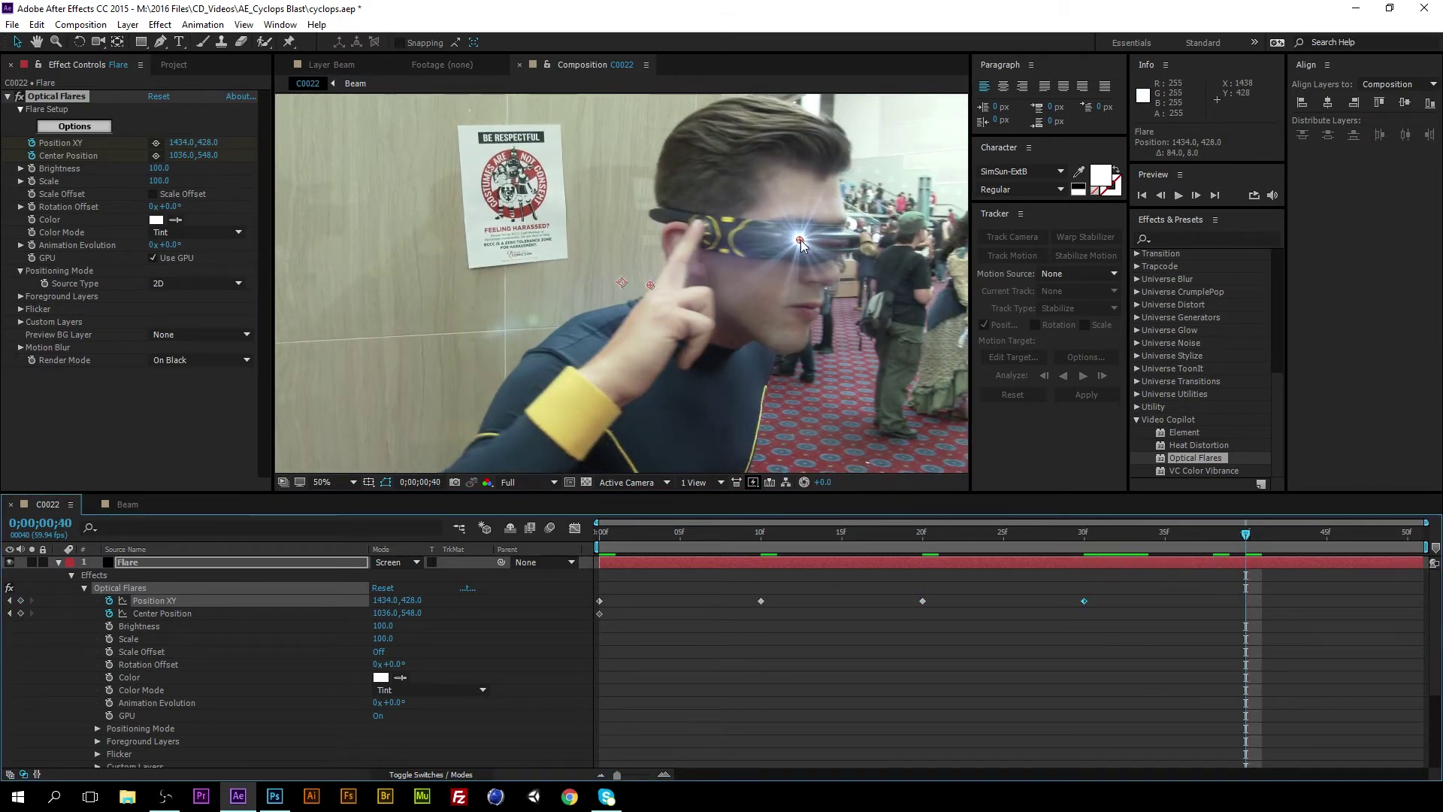
left_click_drag(800, 240, 846, 243)
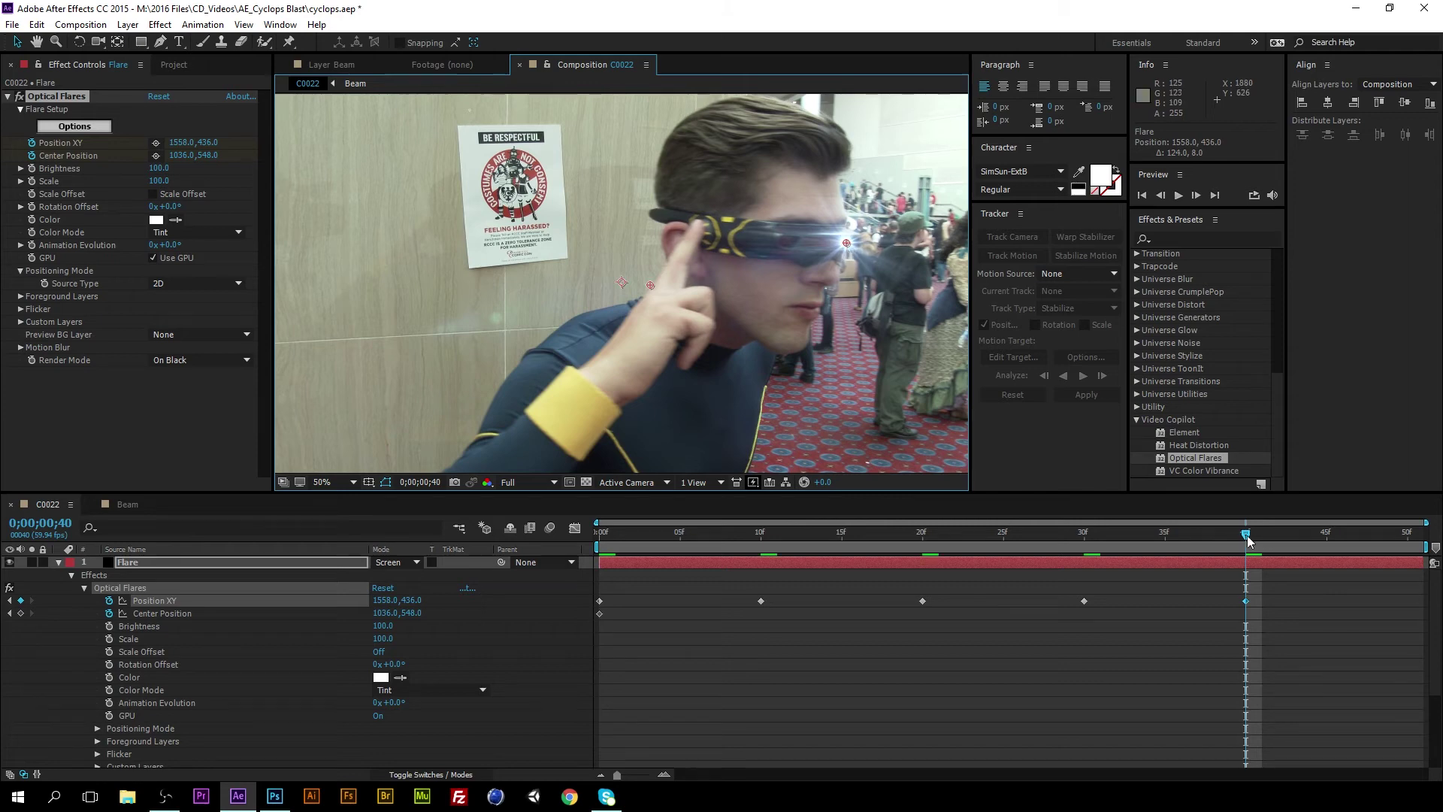
key("shift+Page_Down")
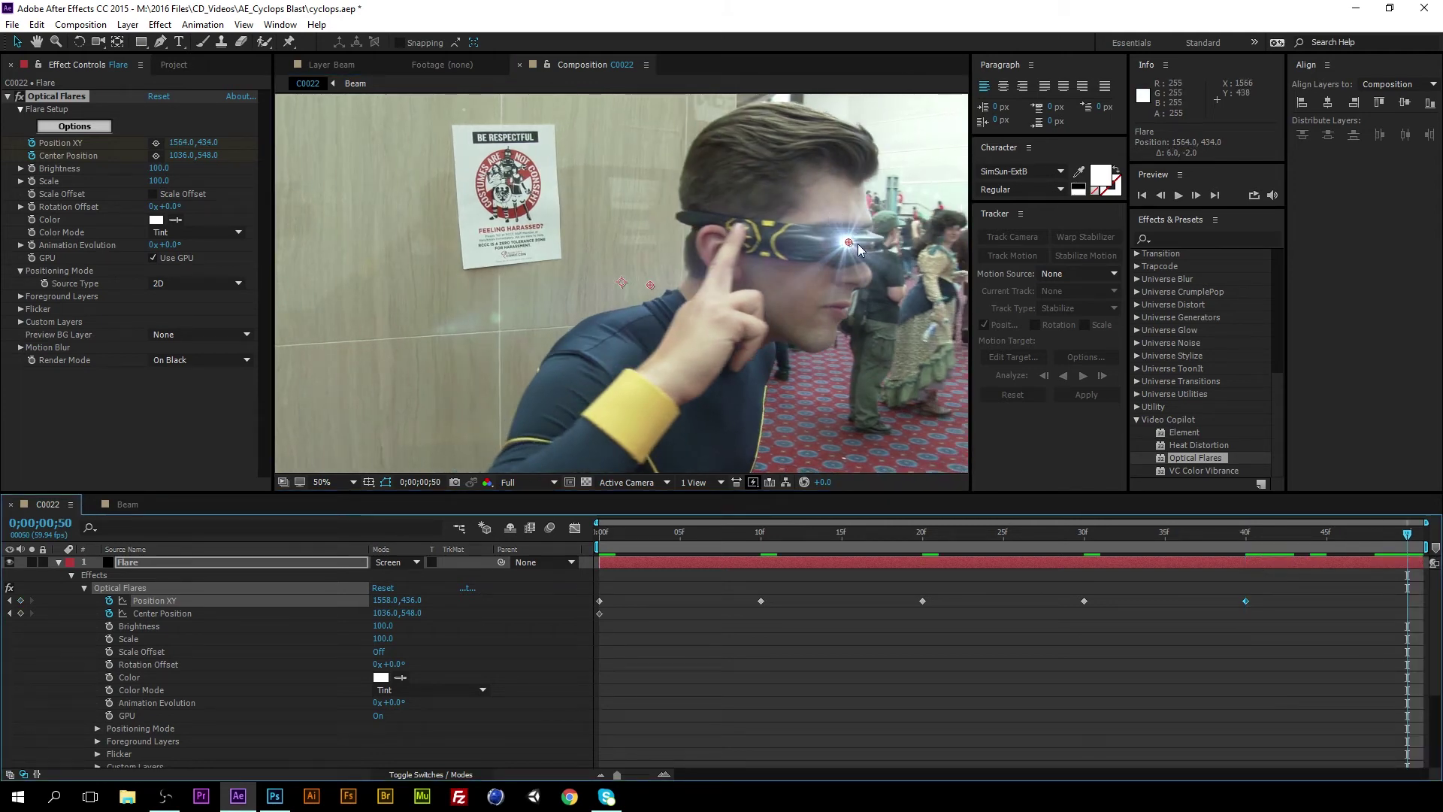
left_click_drag(859, 250, 887, 253)
Set the viewer back to 25% and preview the flare animation from the start.
left_click_drag(1407, 535, 533, 492)
scroll(631, 352, "down", 2)
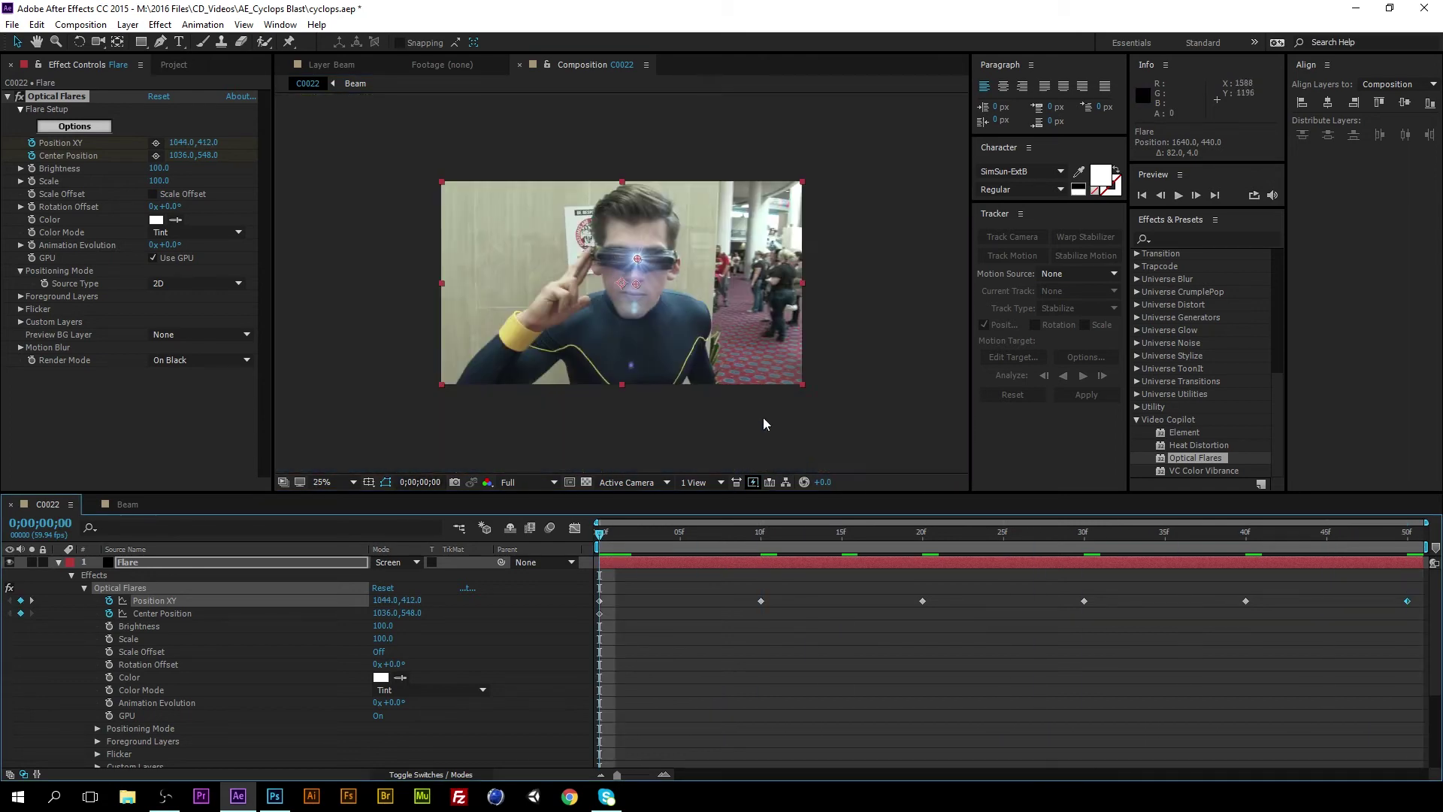
left_click(882, 376)
left_click(471, 512)
key("space")
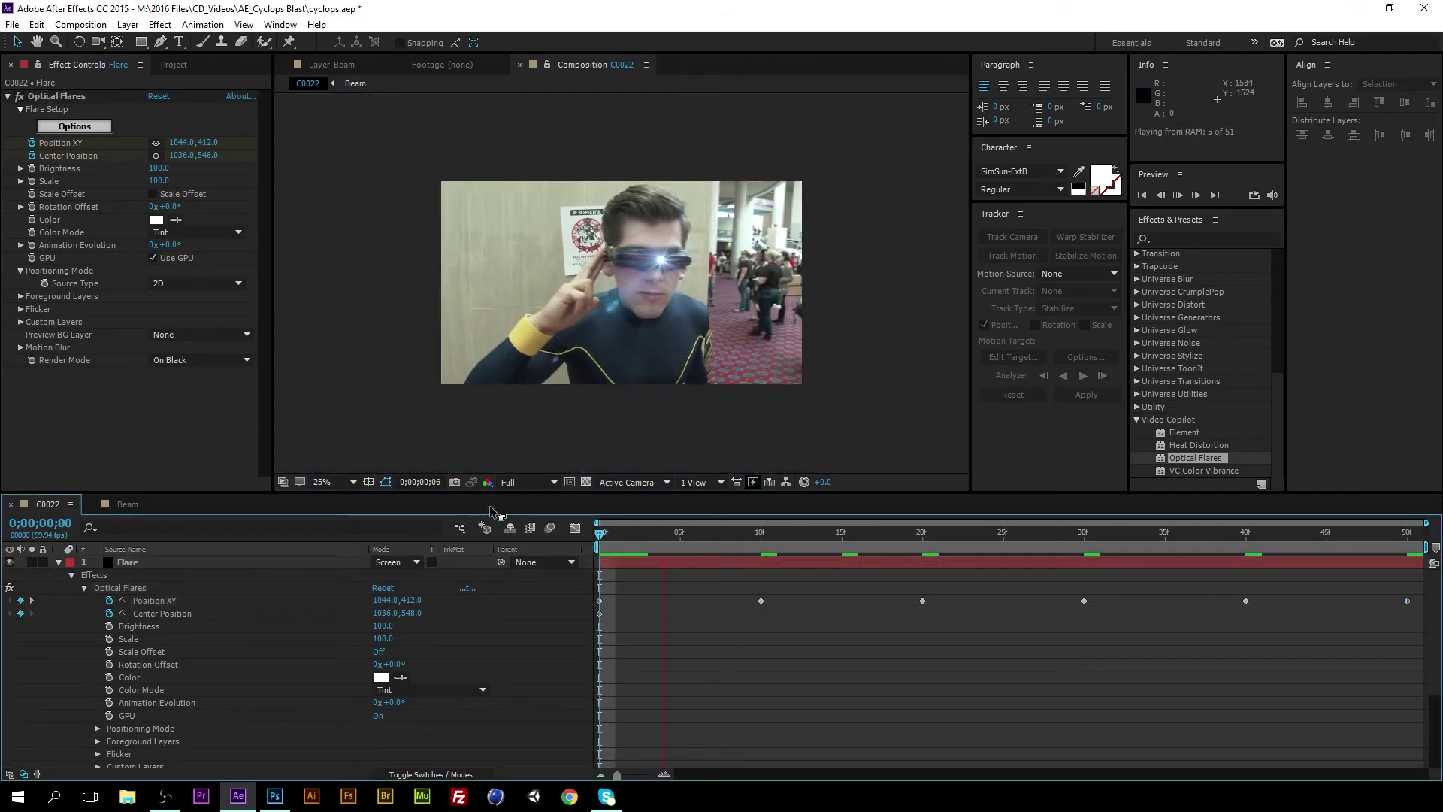
key("space")
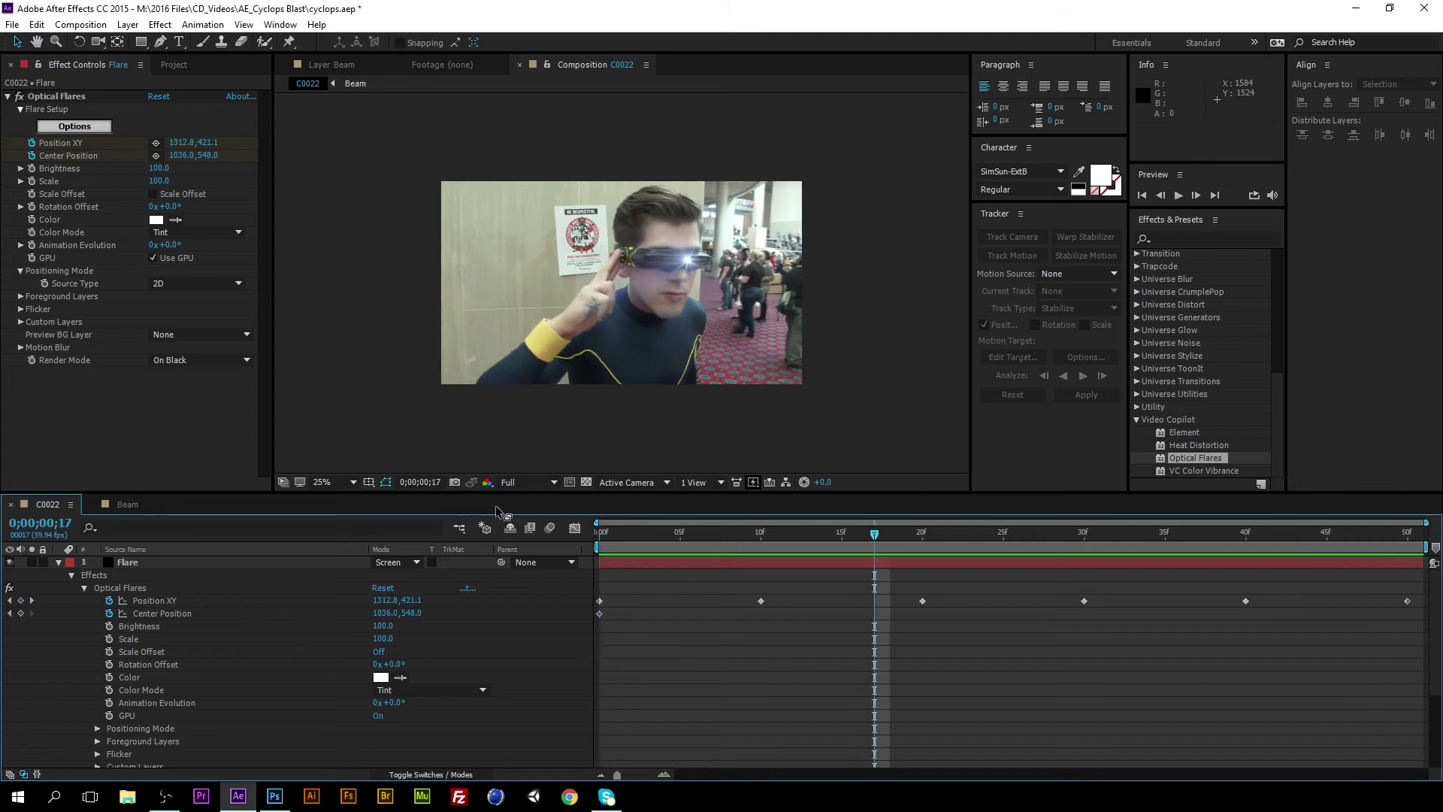
key("Home")
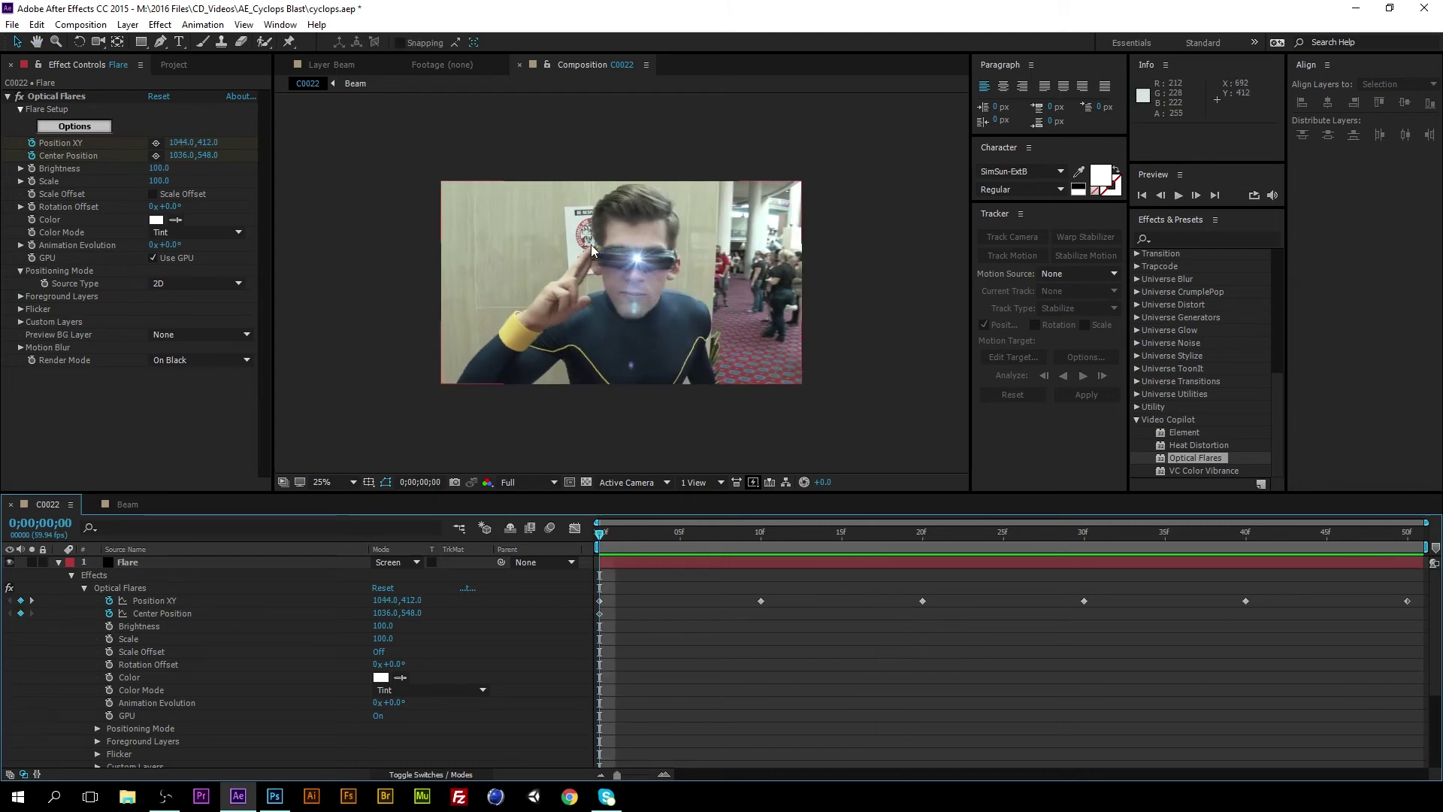
Rebuild the flare lens: add Glow and Streak, remove Spike Ball and other unwanted elements.
left_click(63, 127)
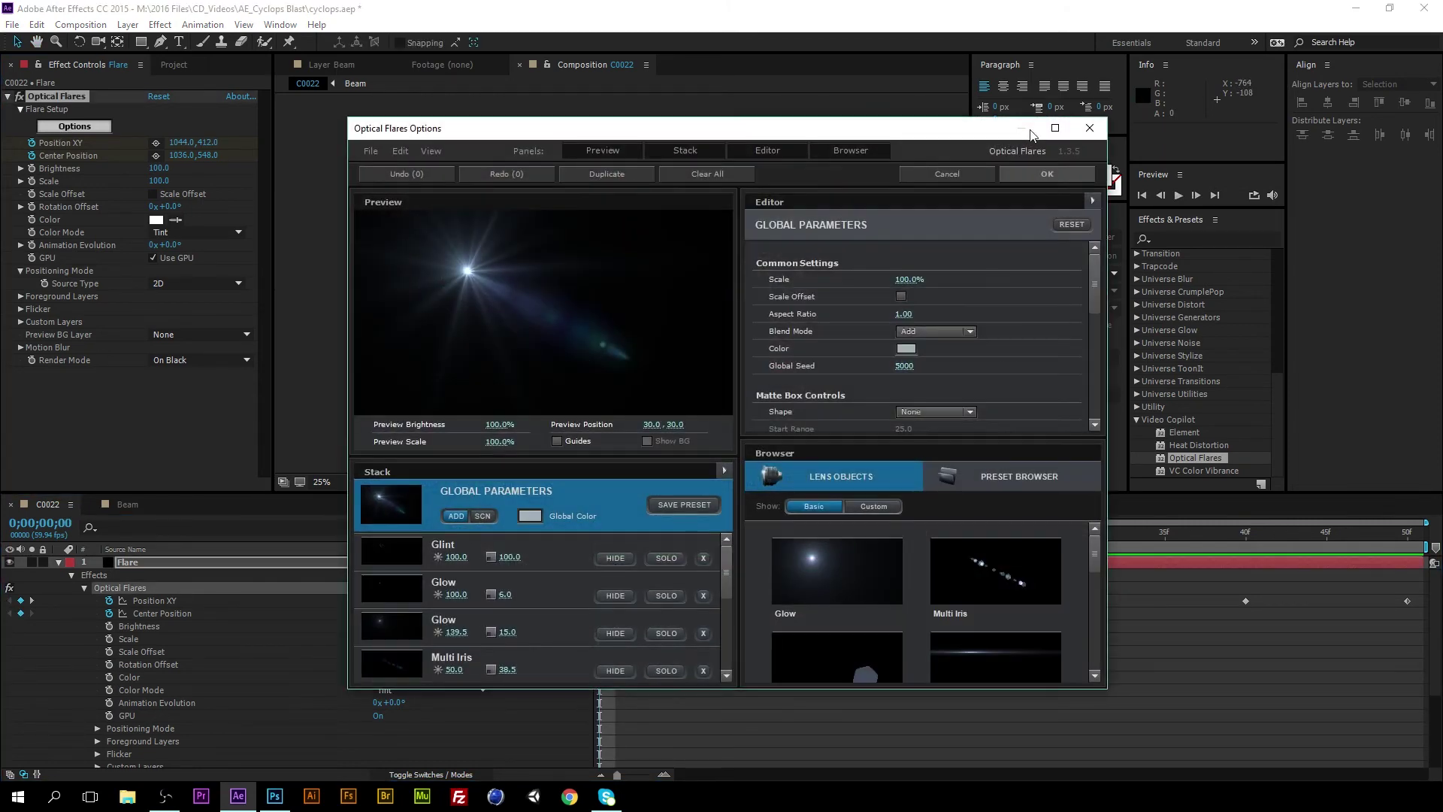
left_click_drag(843, 144, 823, 79)
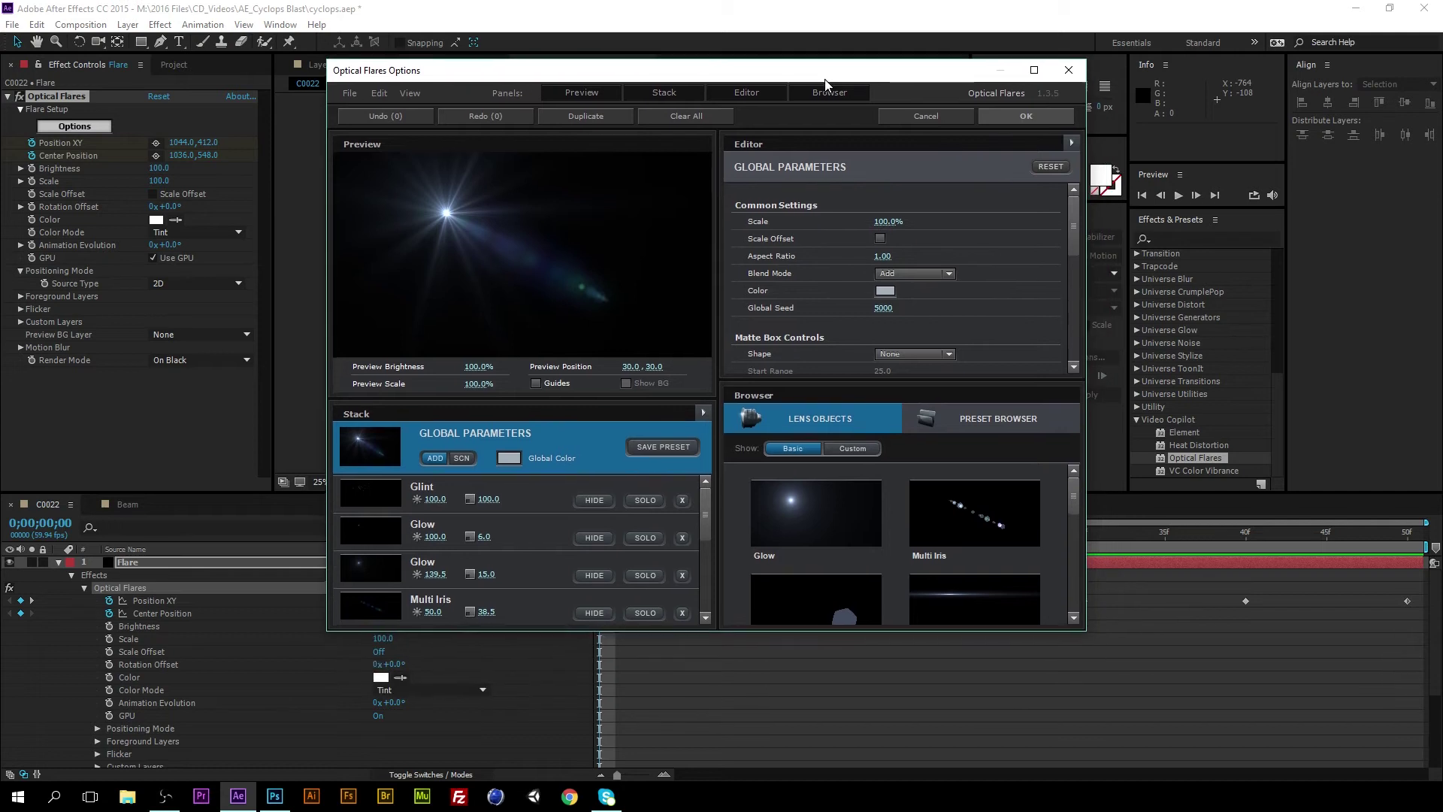
left_click(782, 485)
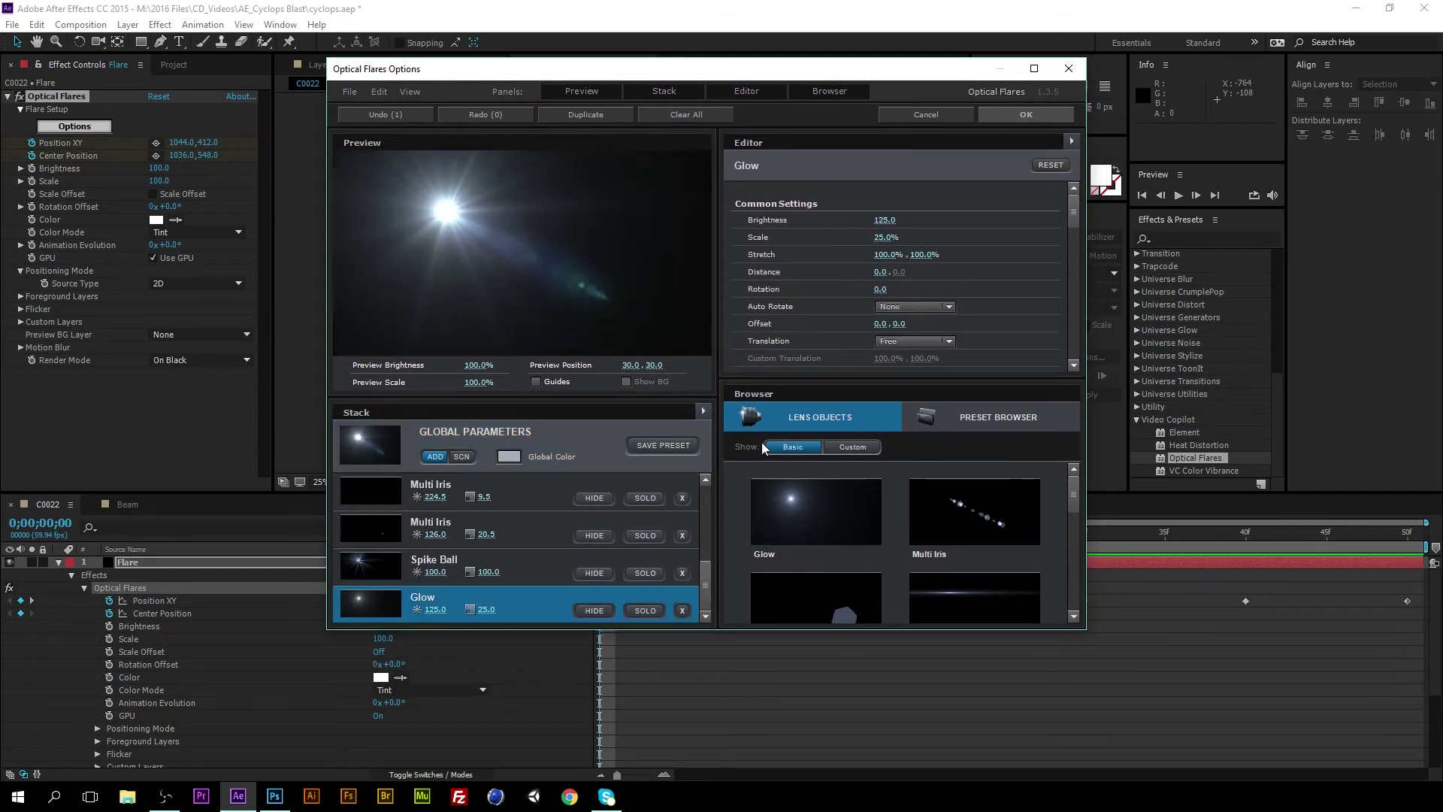
left_click(682, 571)
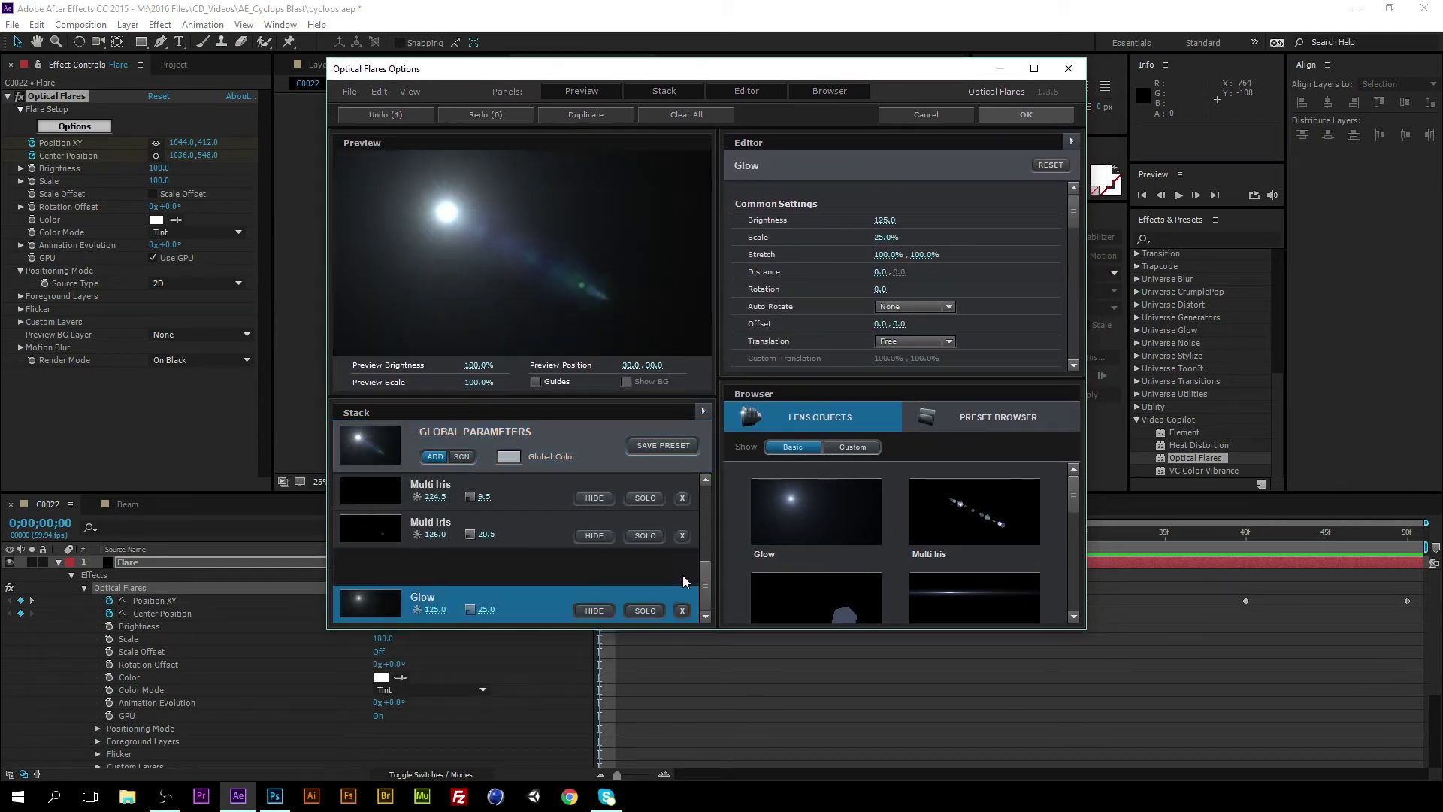
left_click(682, 535)
left_click(682, 535)
left_click(681, 535)
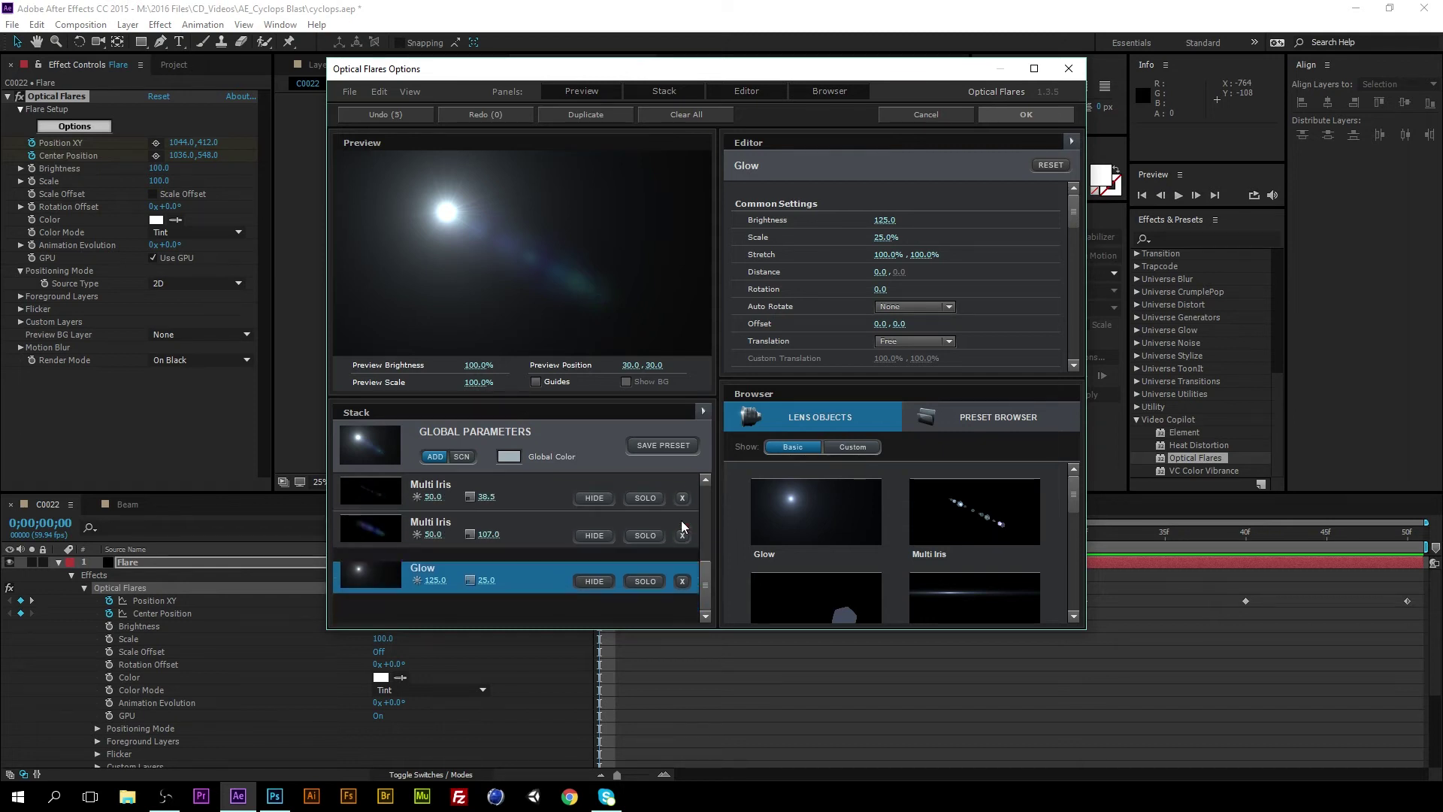
scroll(912, 503, "down", 5)
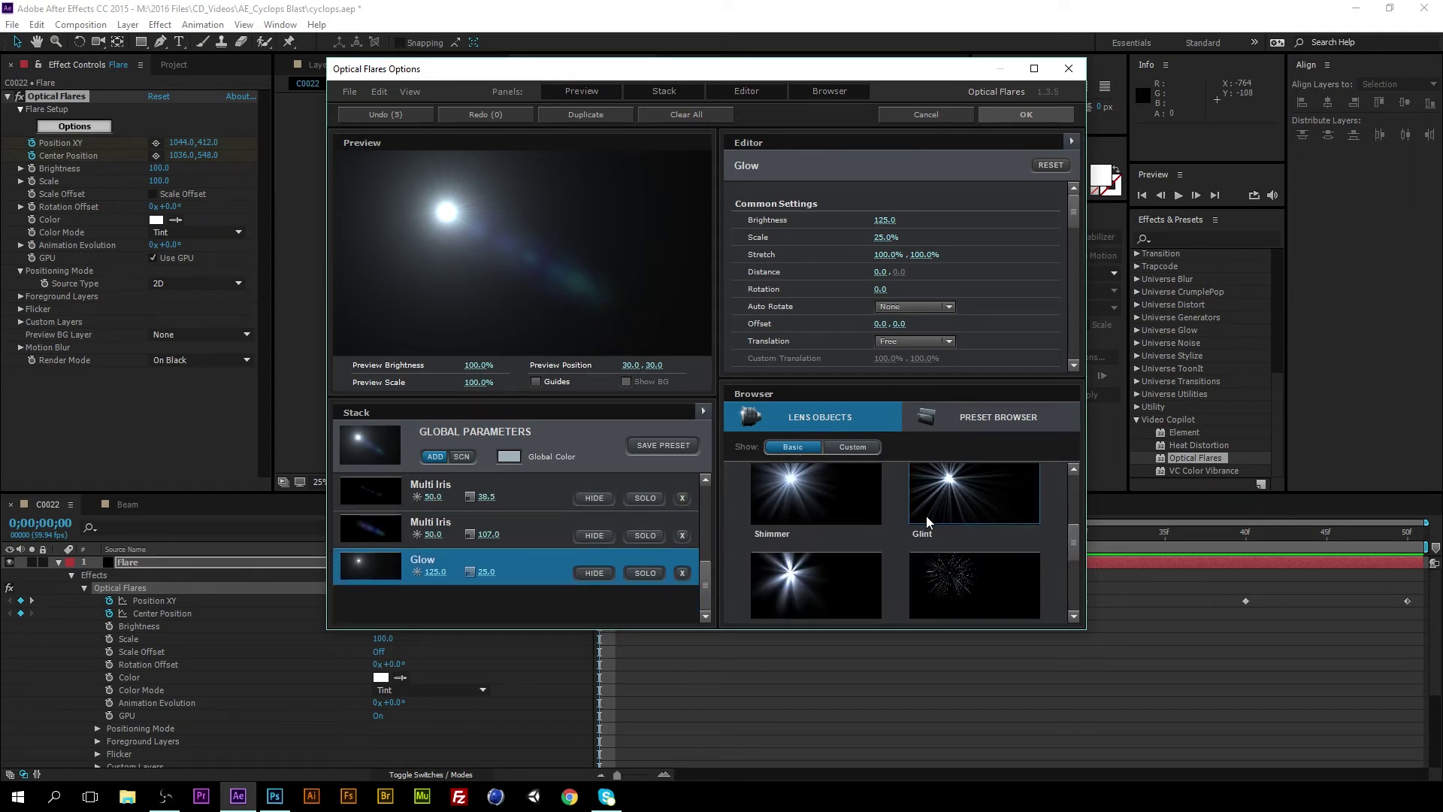
scroll(963, 518, "up", 3)
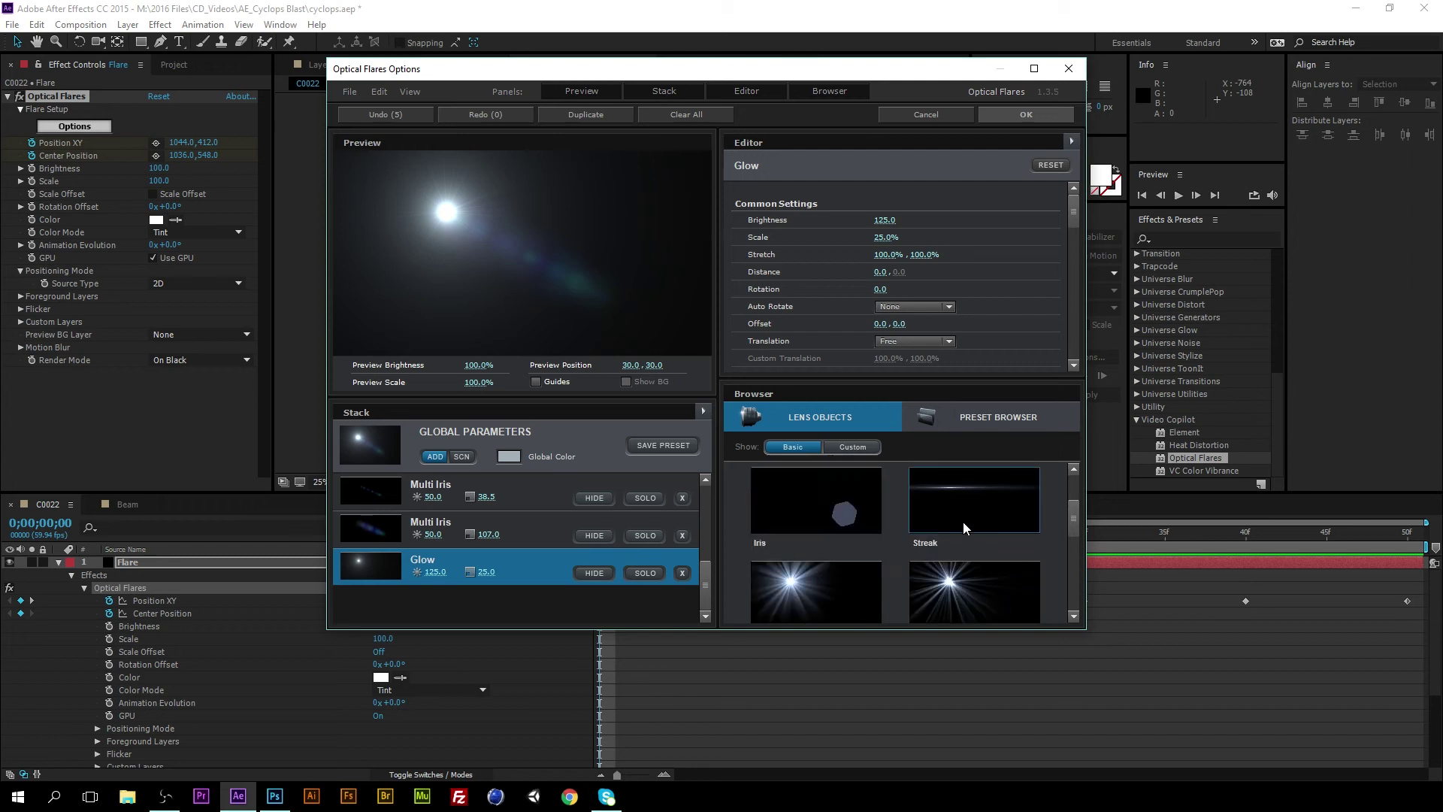
scroll(963, 522, "up", 2)
left_click(956, 591)
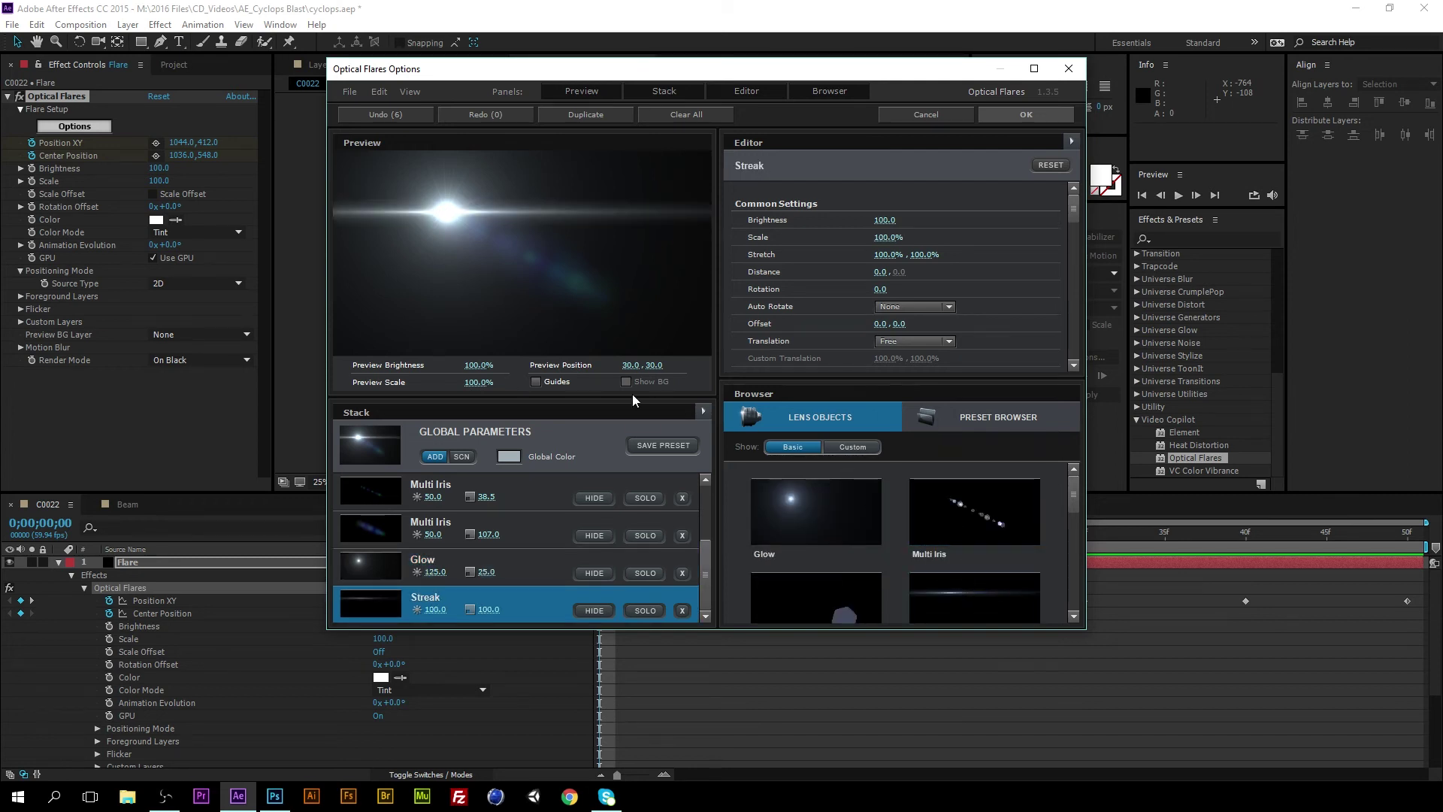
scroll(901, 541, "down", 8)
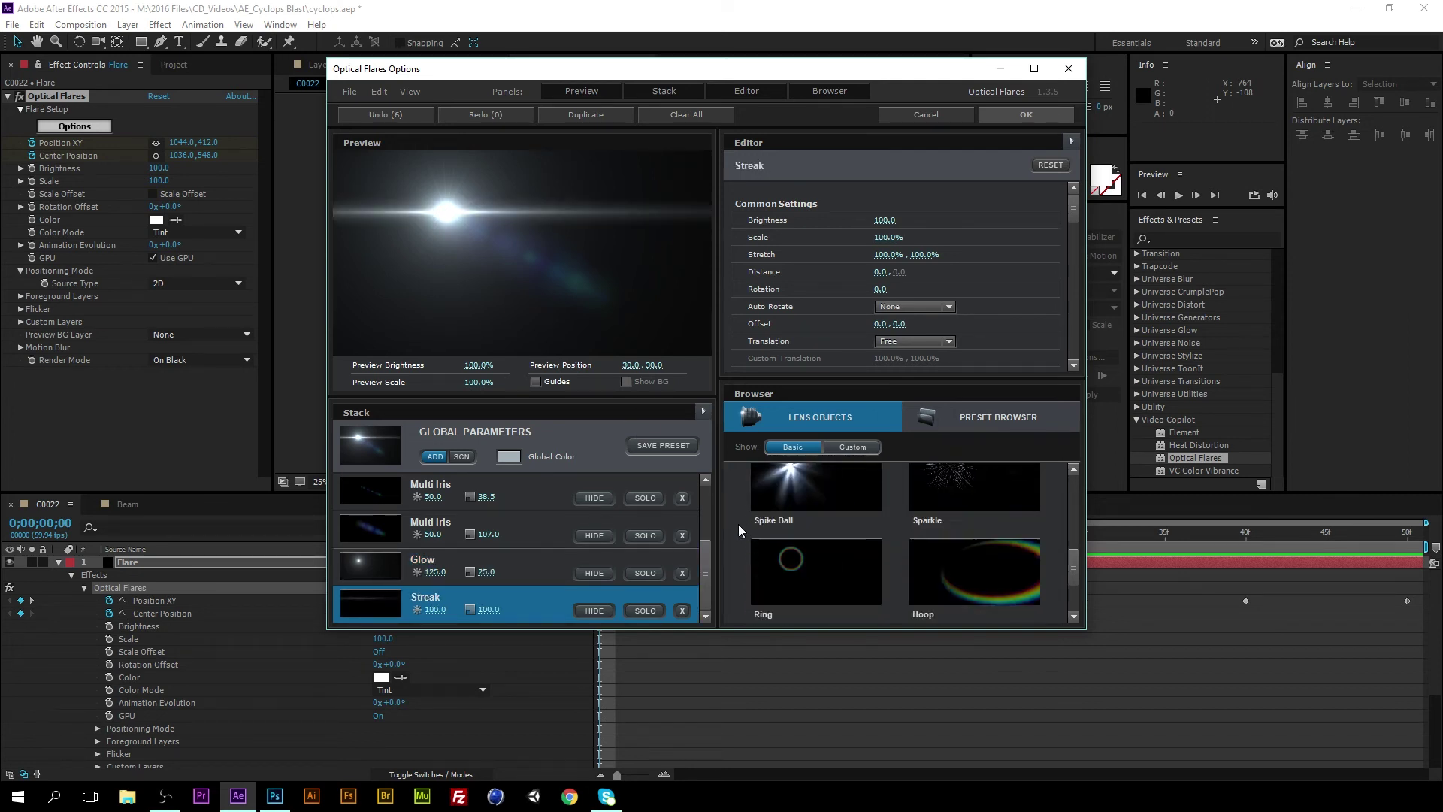
Set the flare's Global Color to pure red FF0000 and apply the options.
left_click(509, 456)
left_click_drag(517, 494, 608, 345)
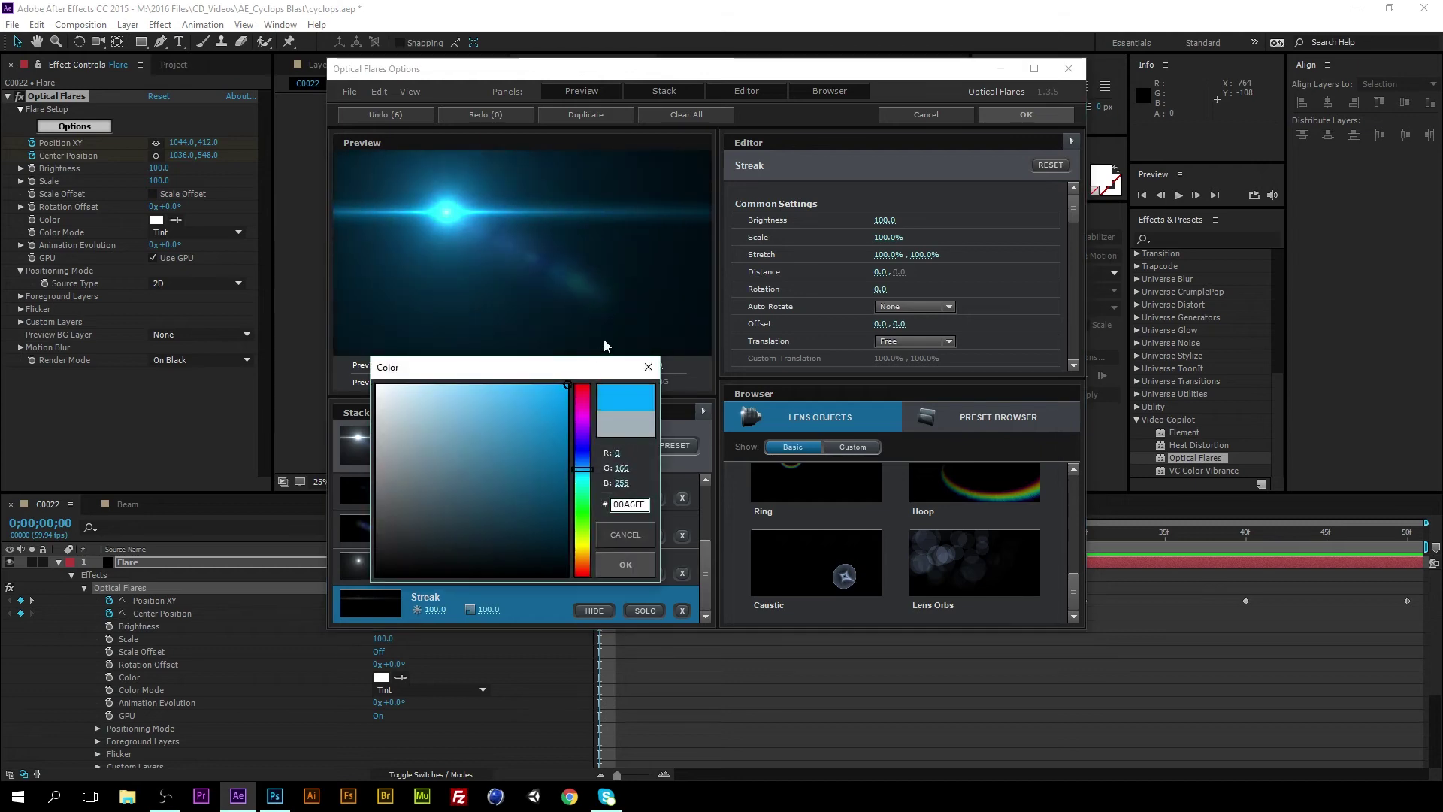
type("FF0000")
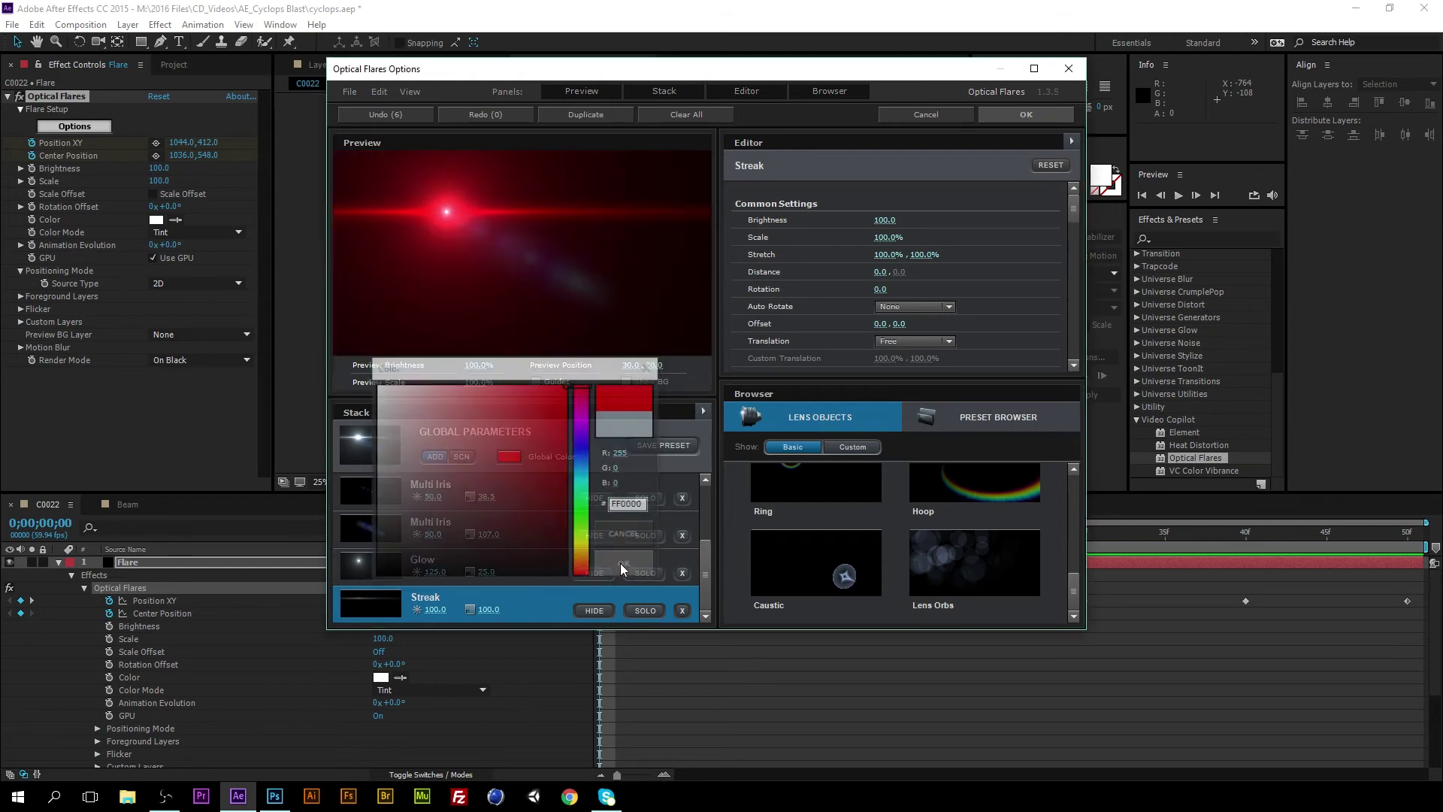
left_click(621, 563)
left_click(1026, 114)
Collapse the Flare layer's properties and make the Beam layer visible again.
left_click(913, 282)
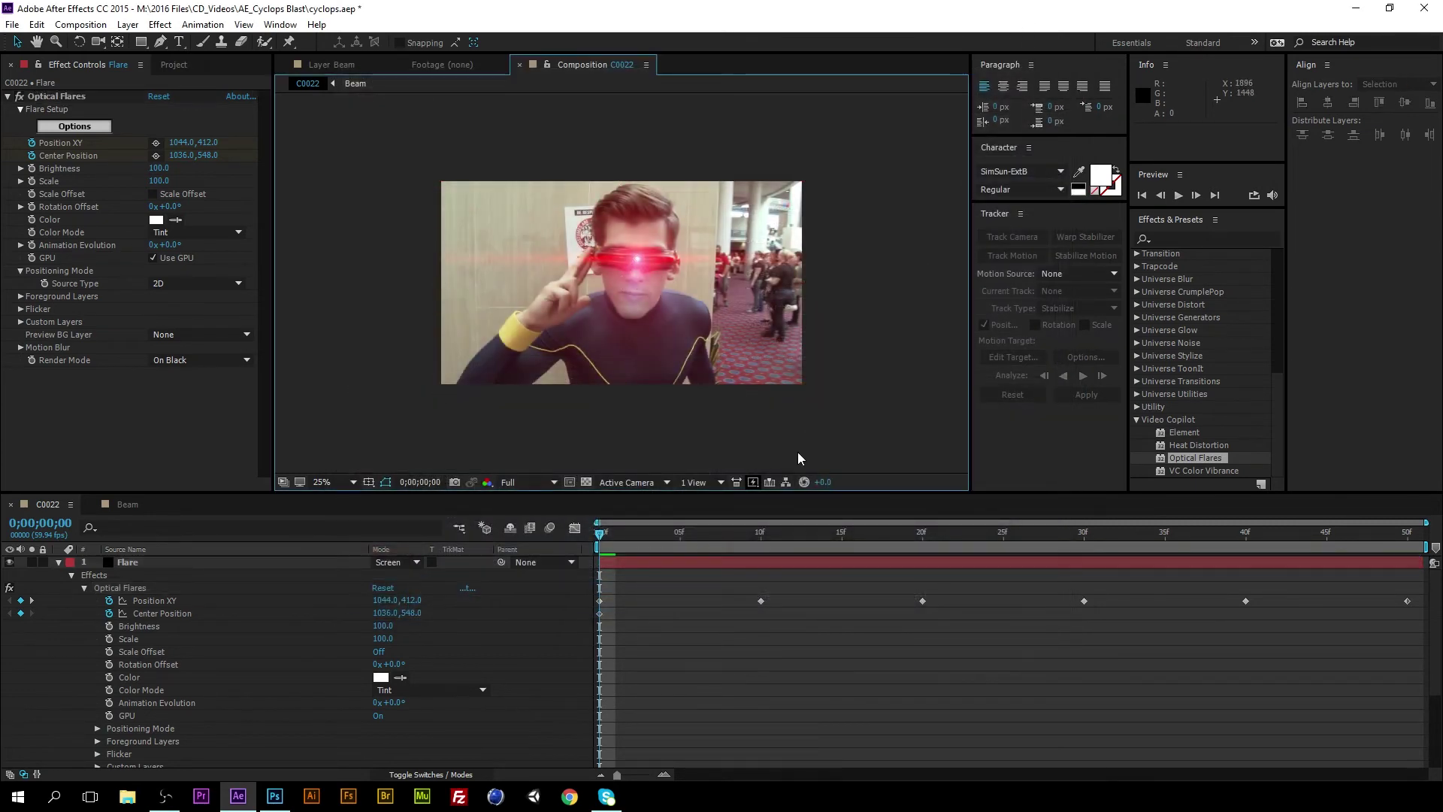
left_click(60, 561)
left_click(9, 575)
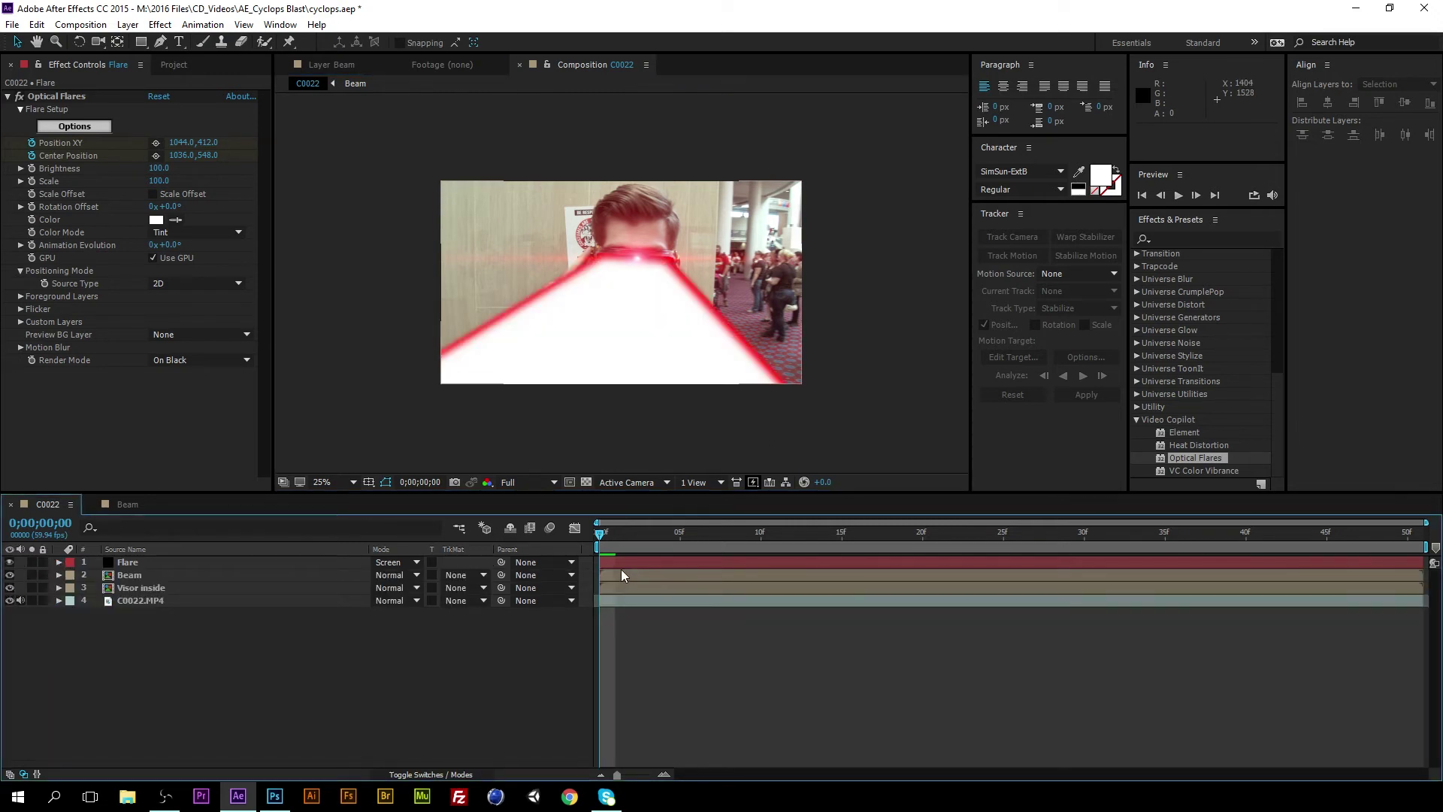
Test the Flare layer below Beam and Visor inside, then move it back to the top.
key("space")
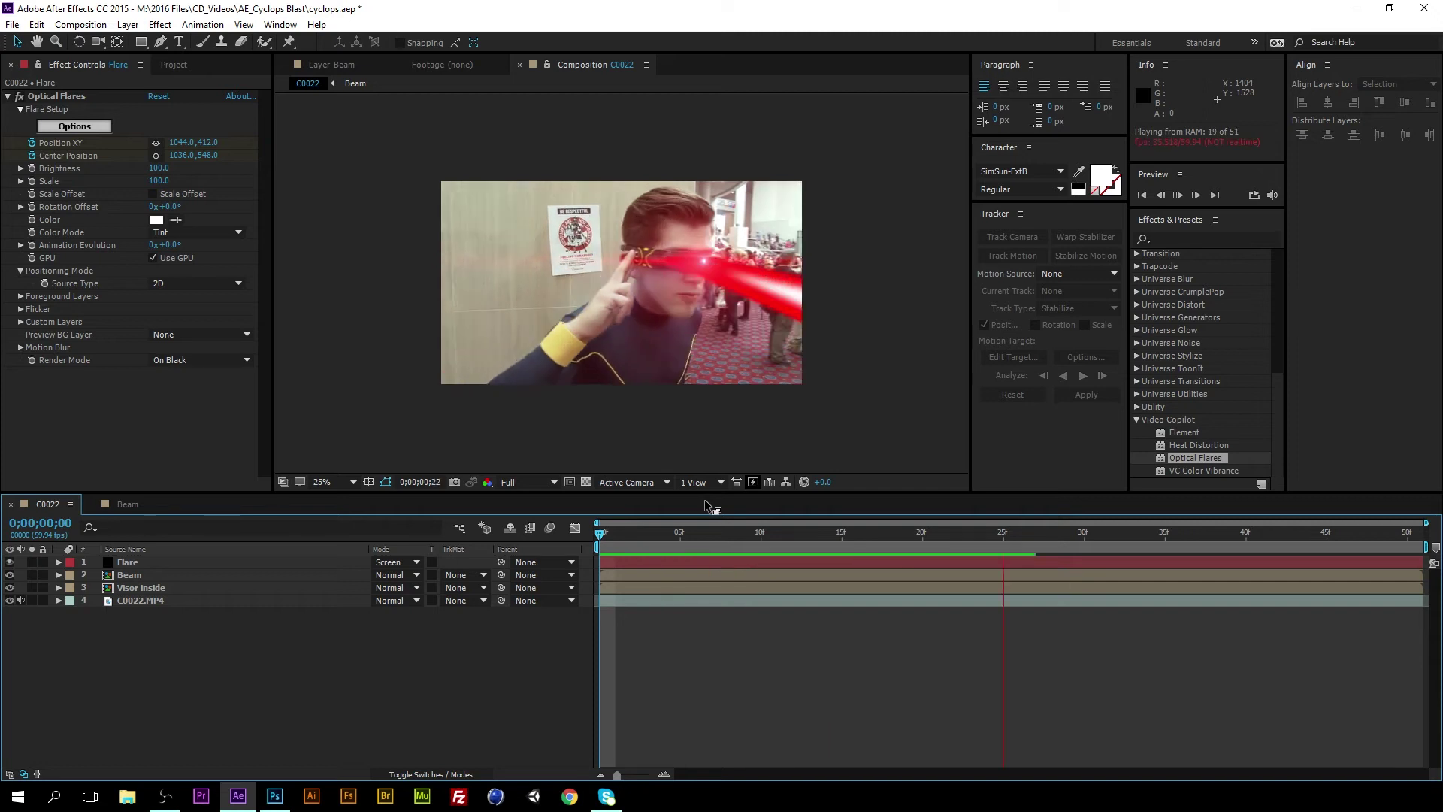
key("space")
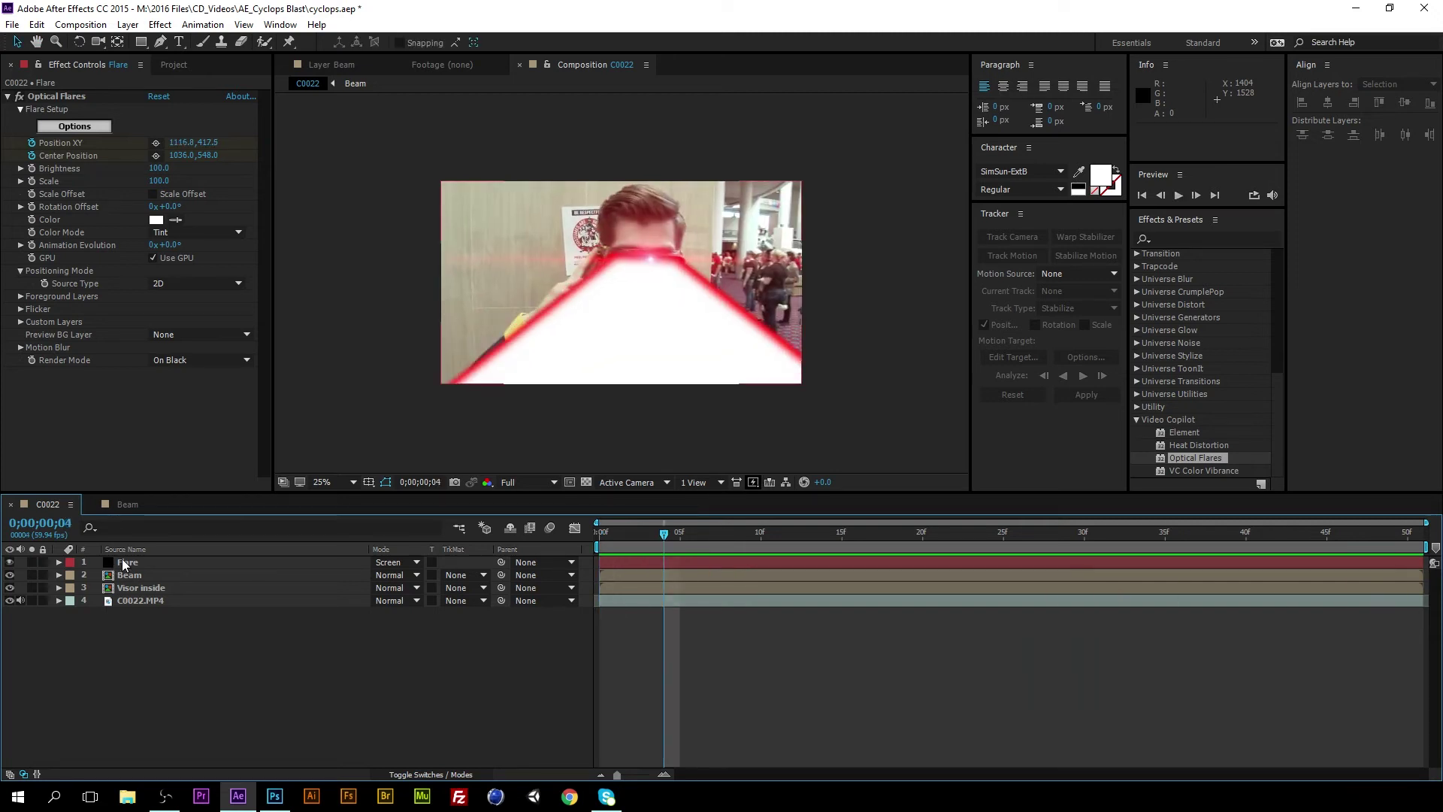
left_click_drag(124, 563, 139, 592)
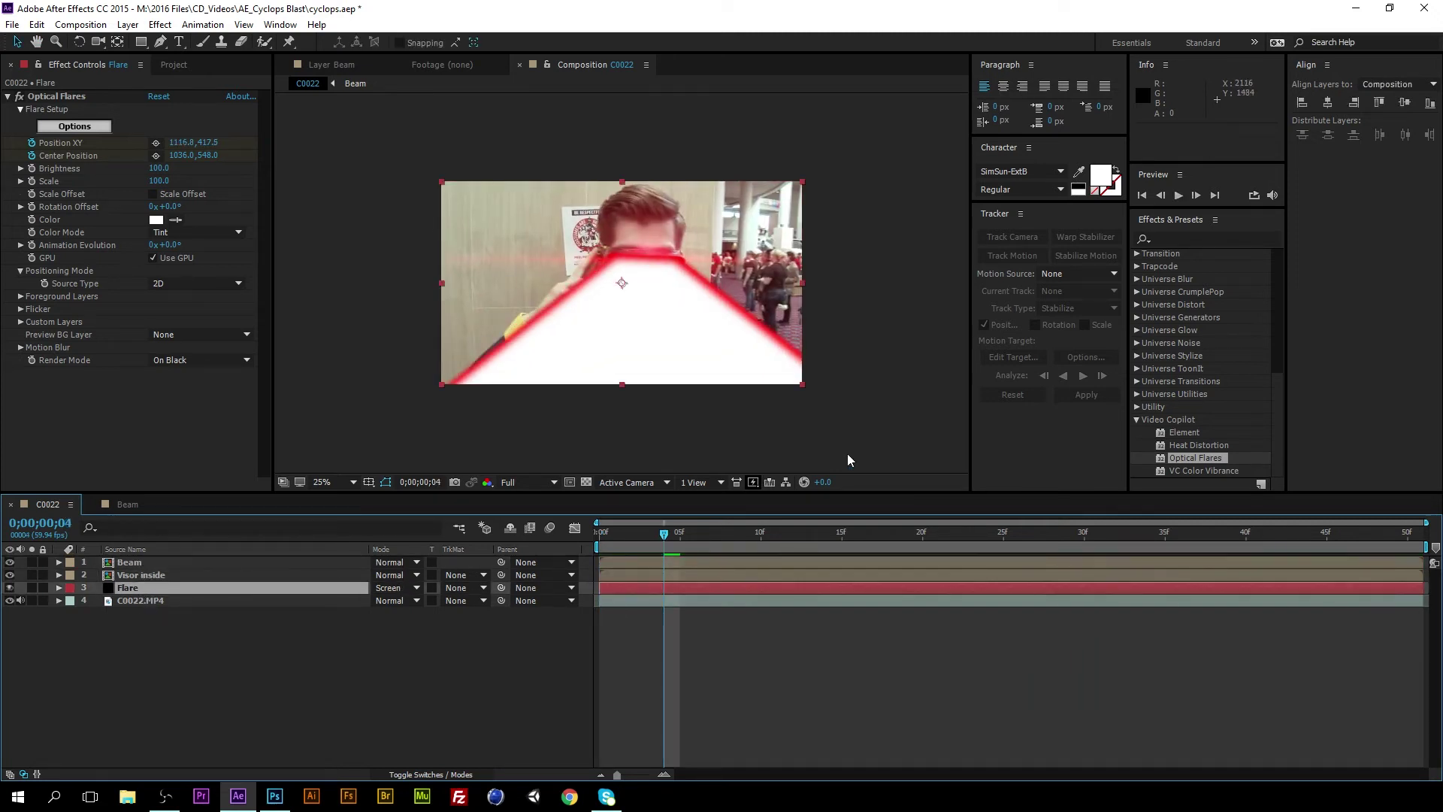
left_click(848, 455)
key("space")
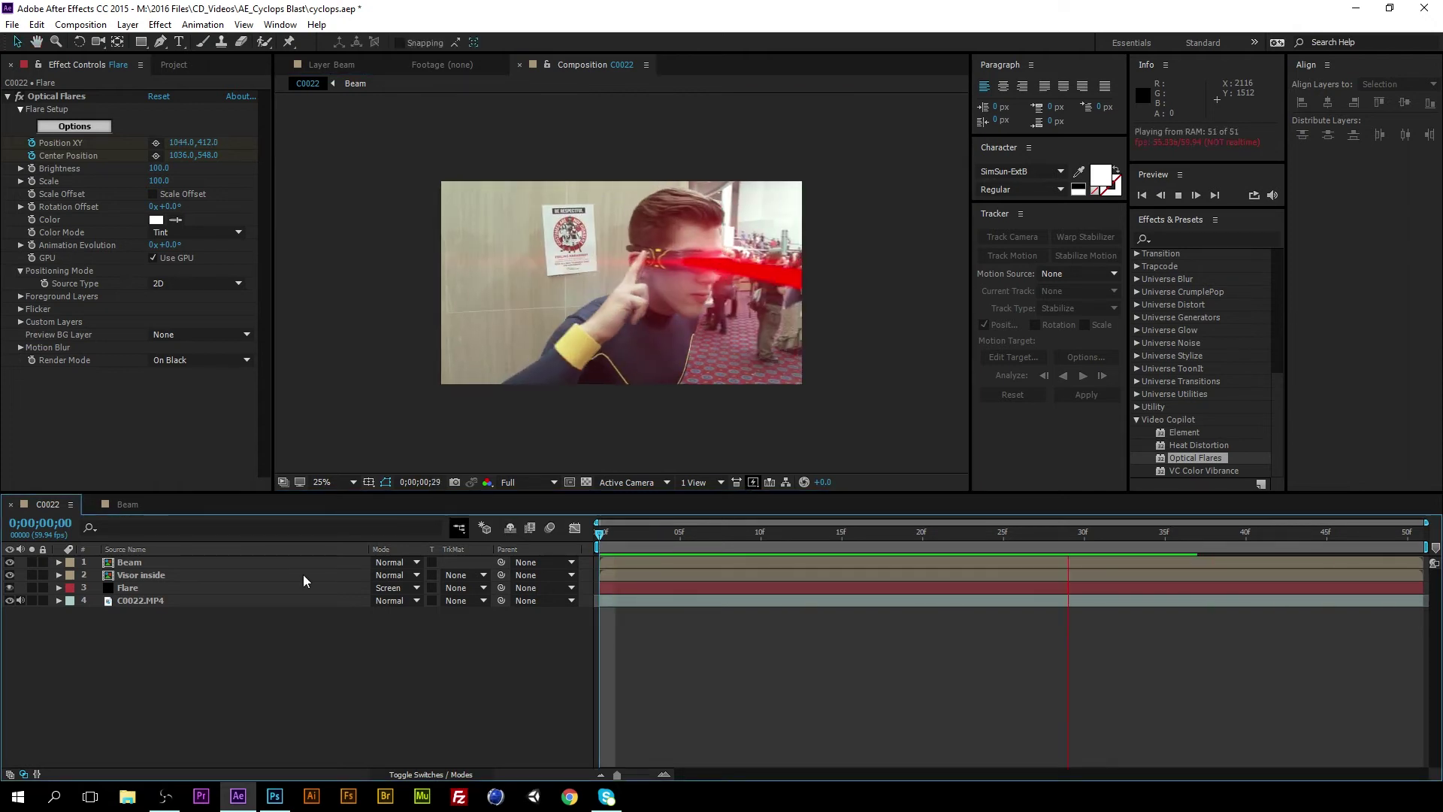
left_click_drag(126, 588, 145, 568)
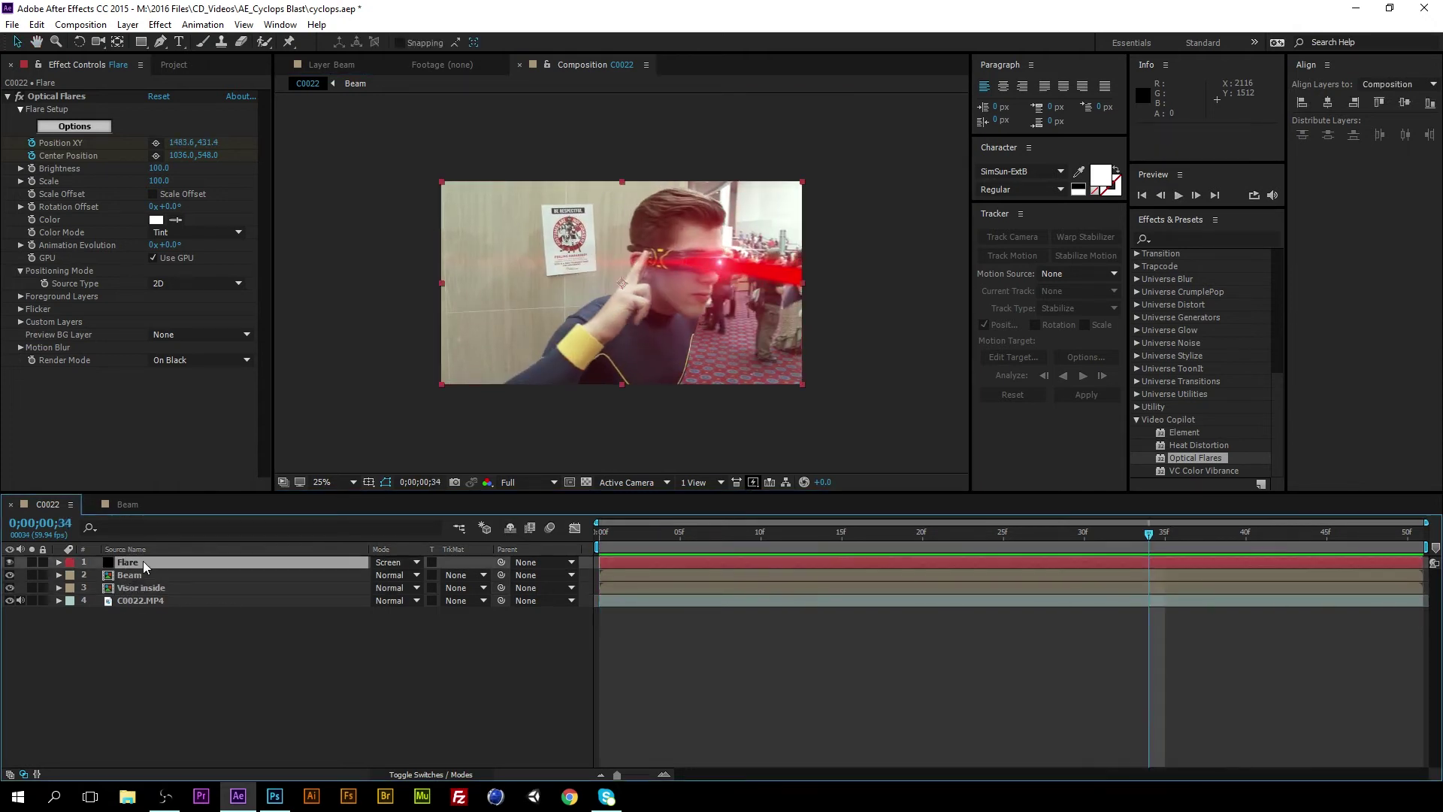
key("period")
key("period")
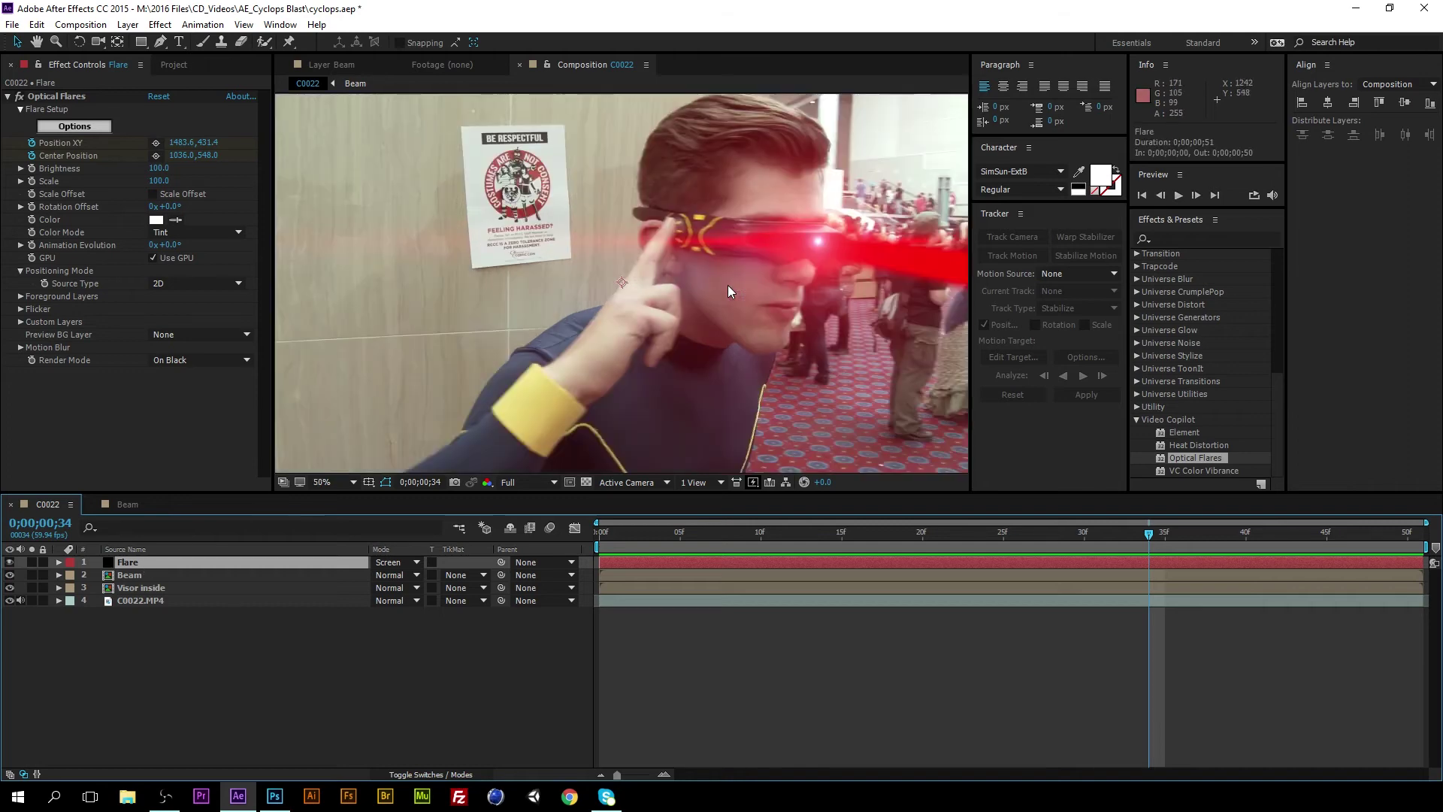
Delete the Glow element from the Optical Flares lens stack.
left_click(103, 129)
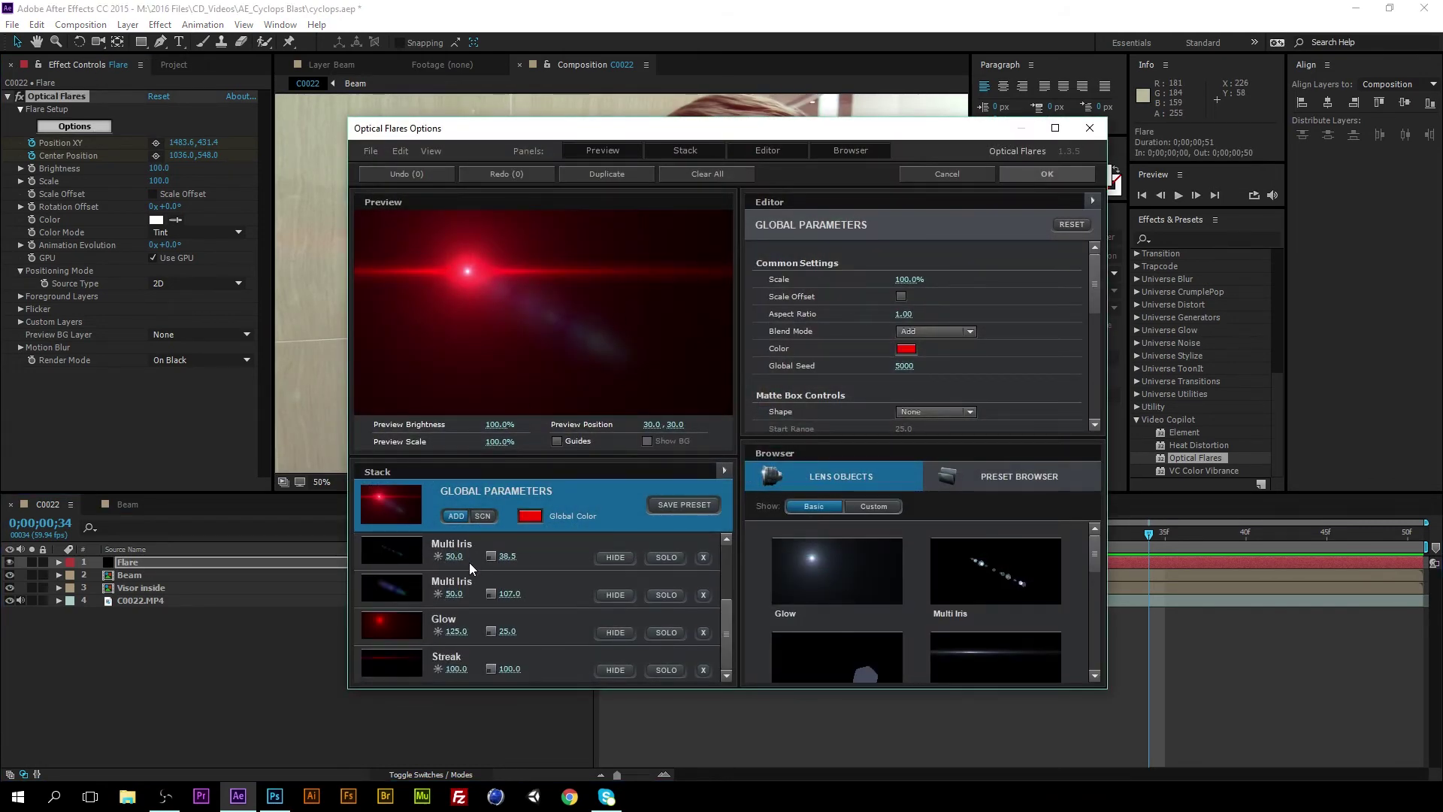
left_click(704, 633)
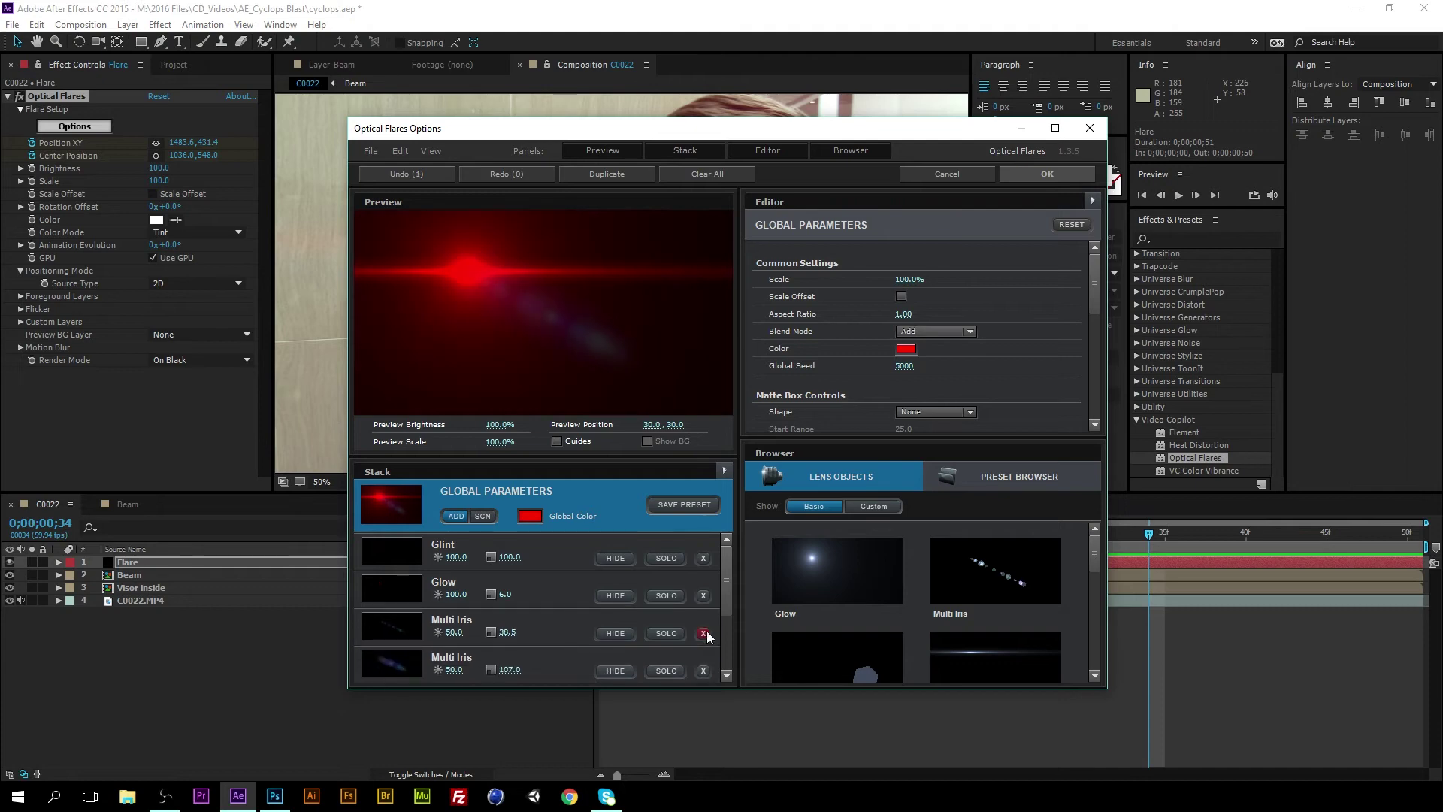
left_click(1052, 178)
Raise the Optical Flares Brightness to 250 at frame 0 and preview the brighter flare.
scroll(835, 385, "down", 4)
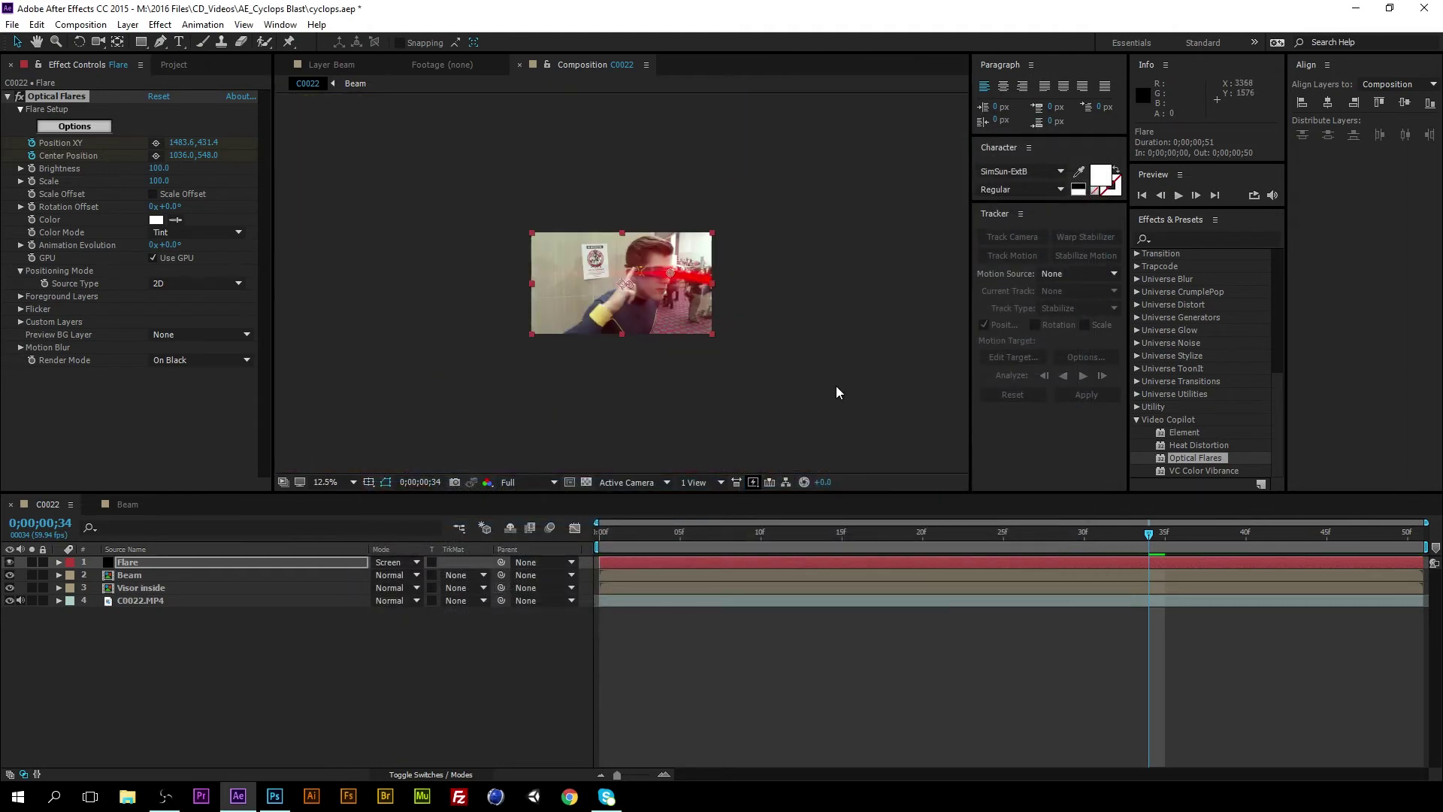
left_click_drag(734, 519, 599, 531)
key("space")
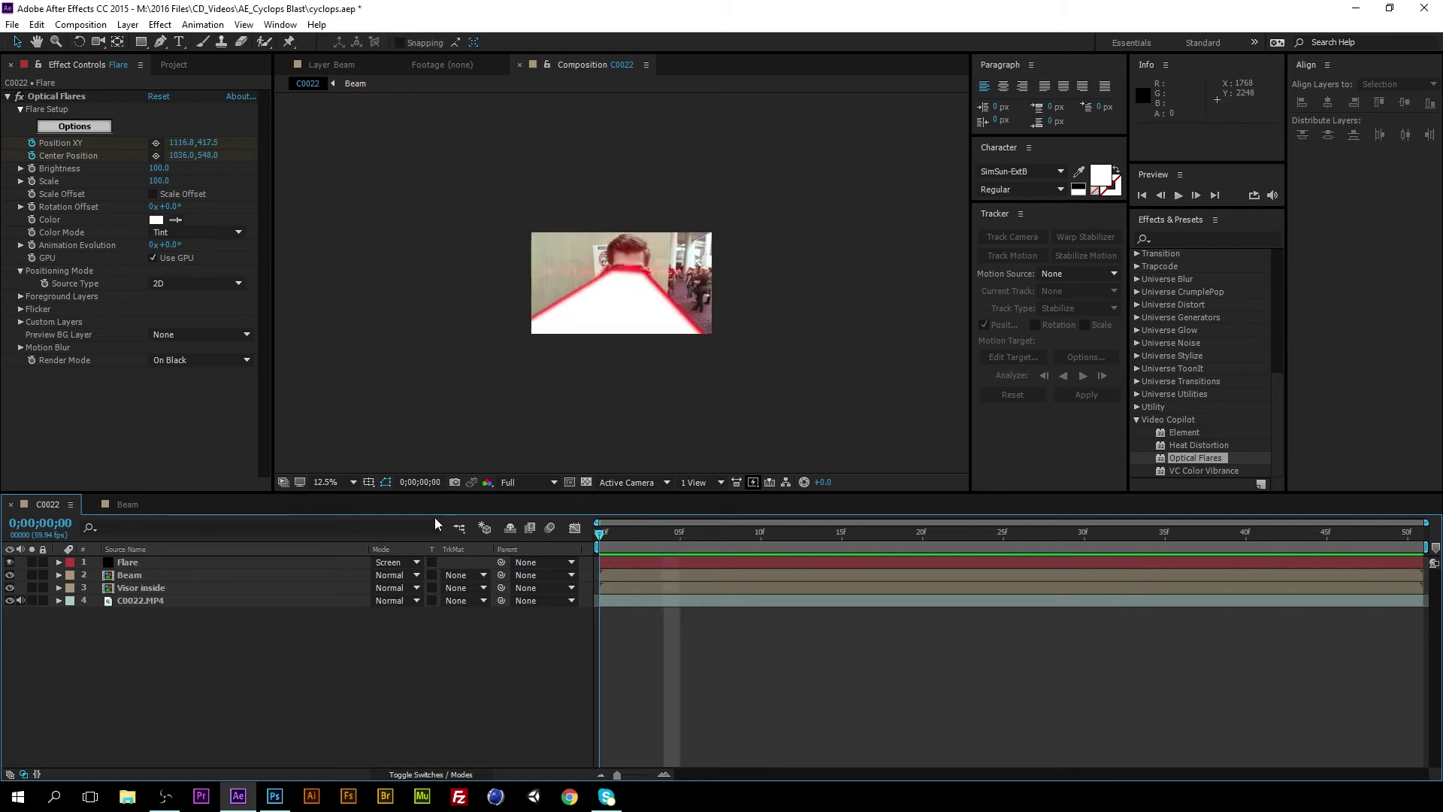
scroll(893, 291, "up", 2)
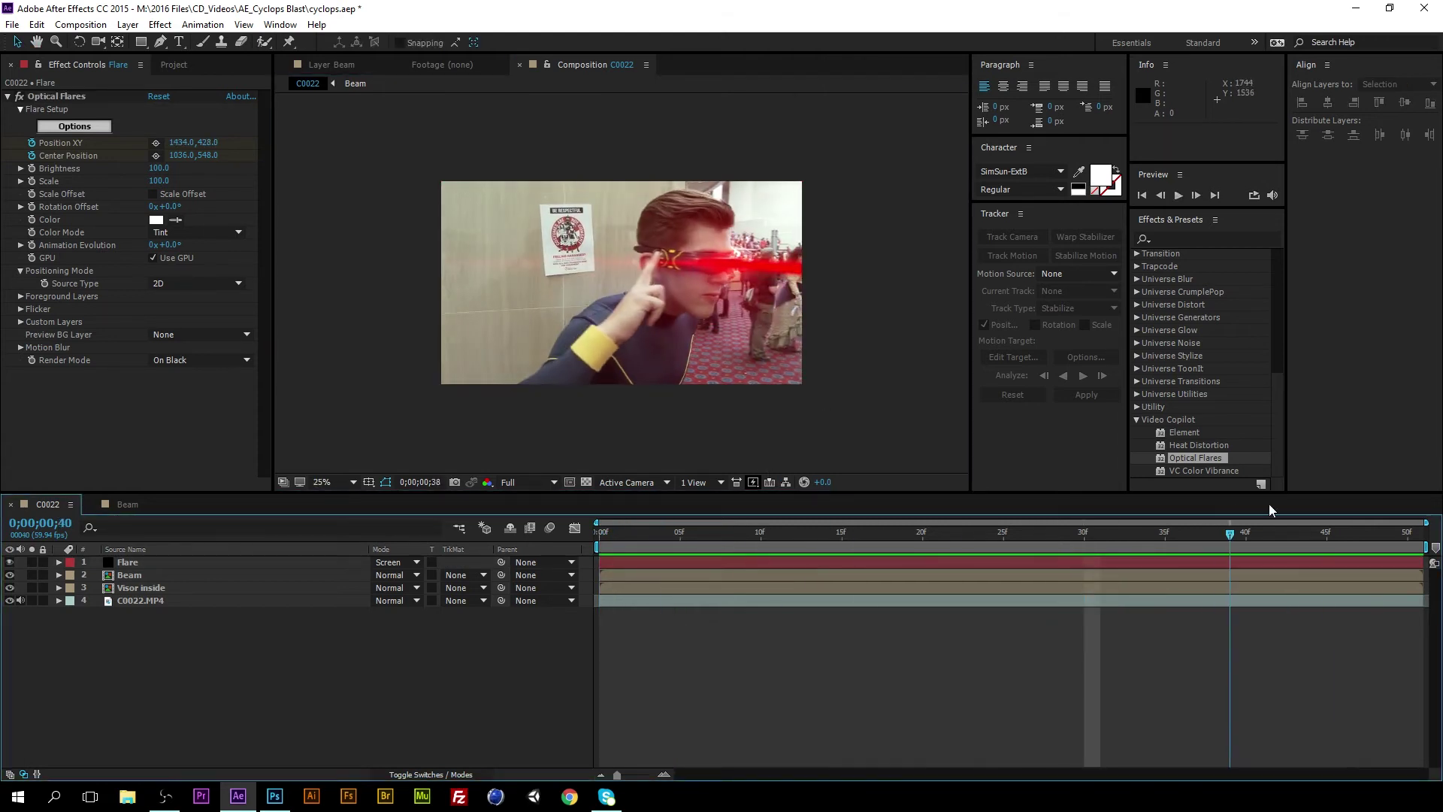
key("space")
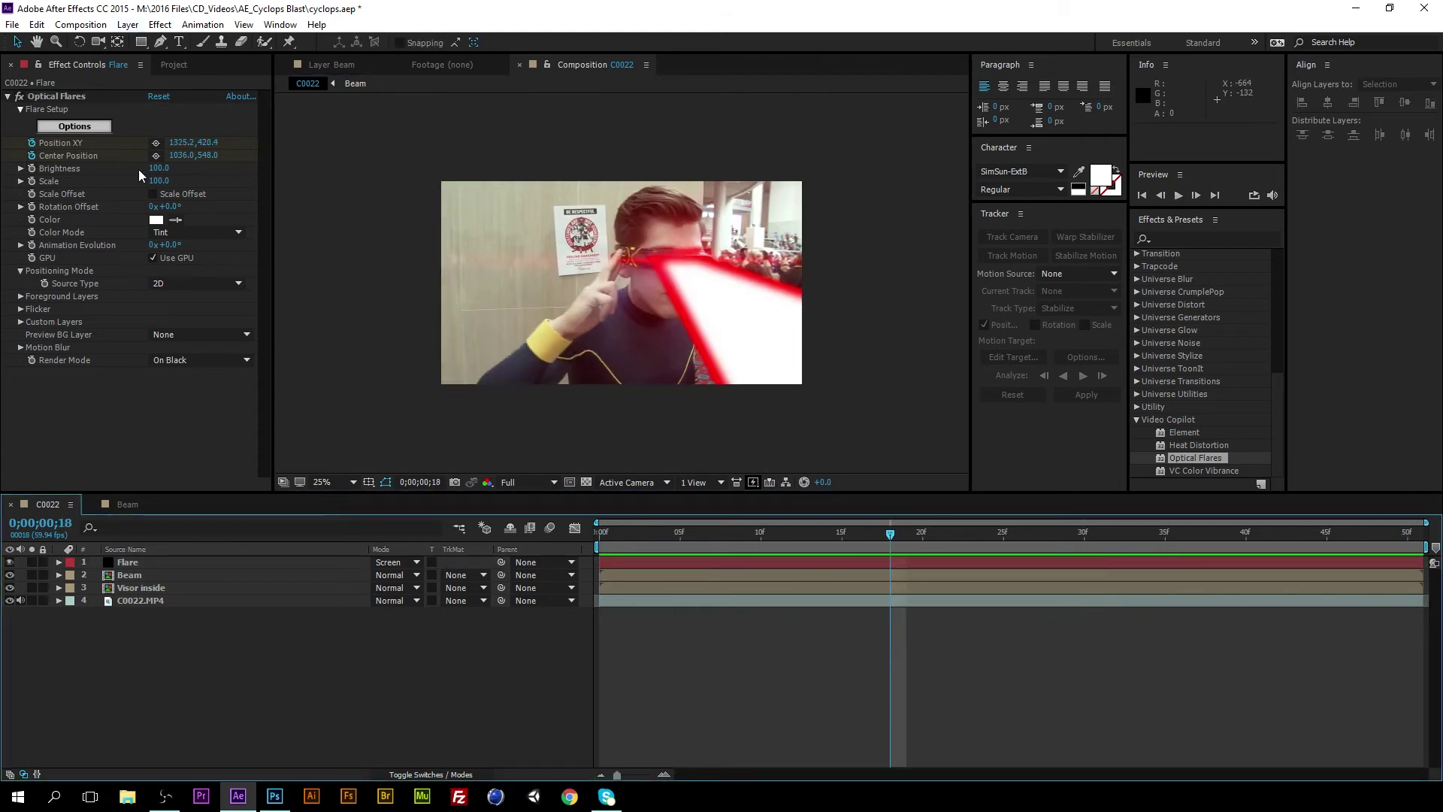
left_click_drag(153, 167, 159, 168)
key("space")
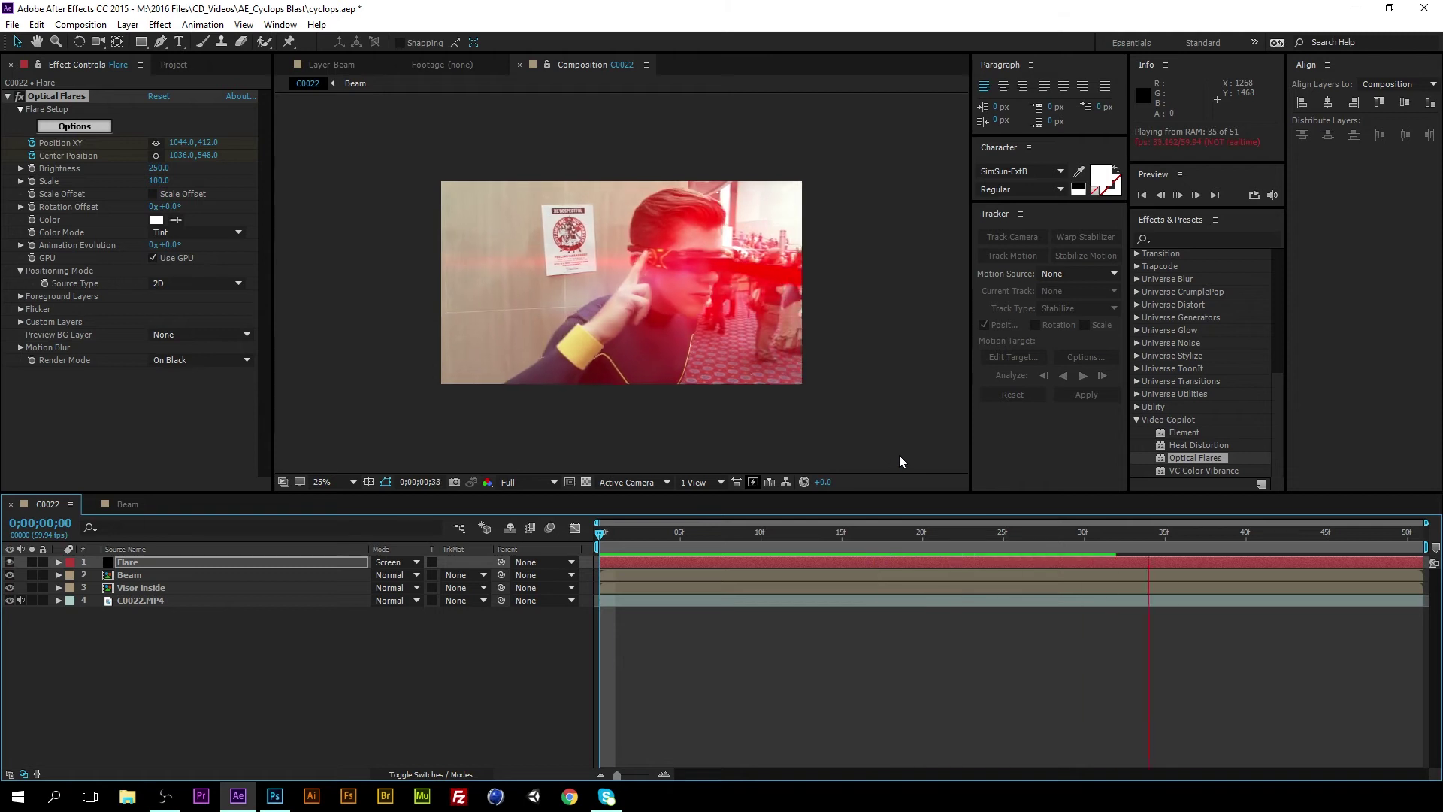
left_click(713, 534)
key("space")
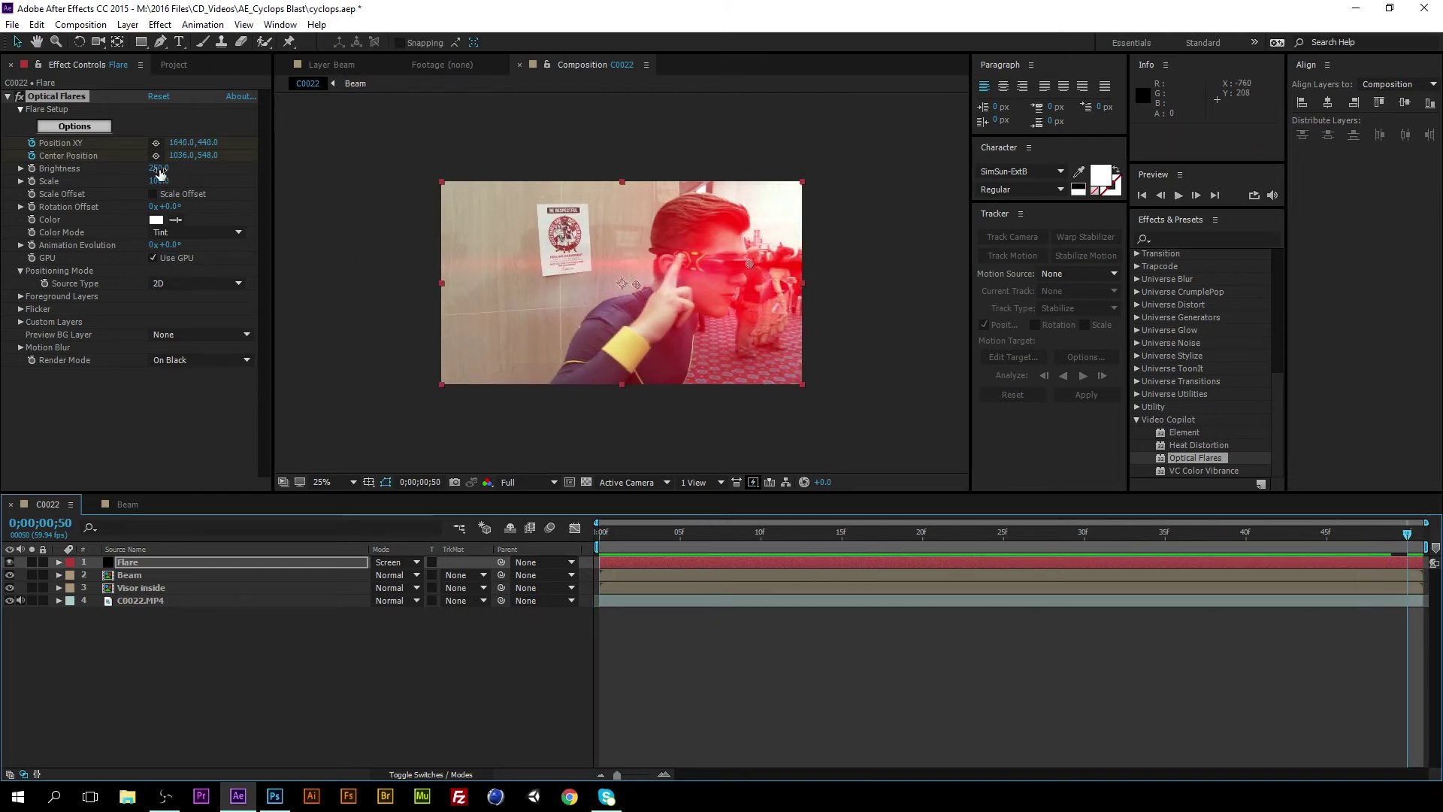
key("Home")
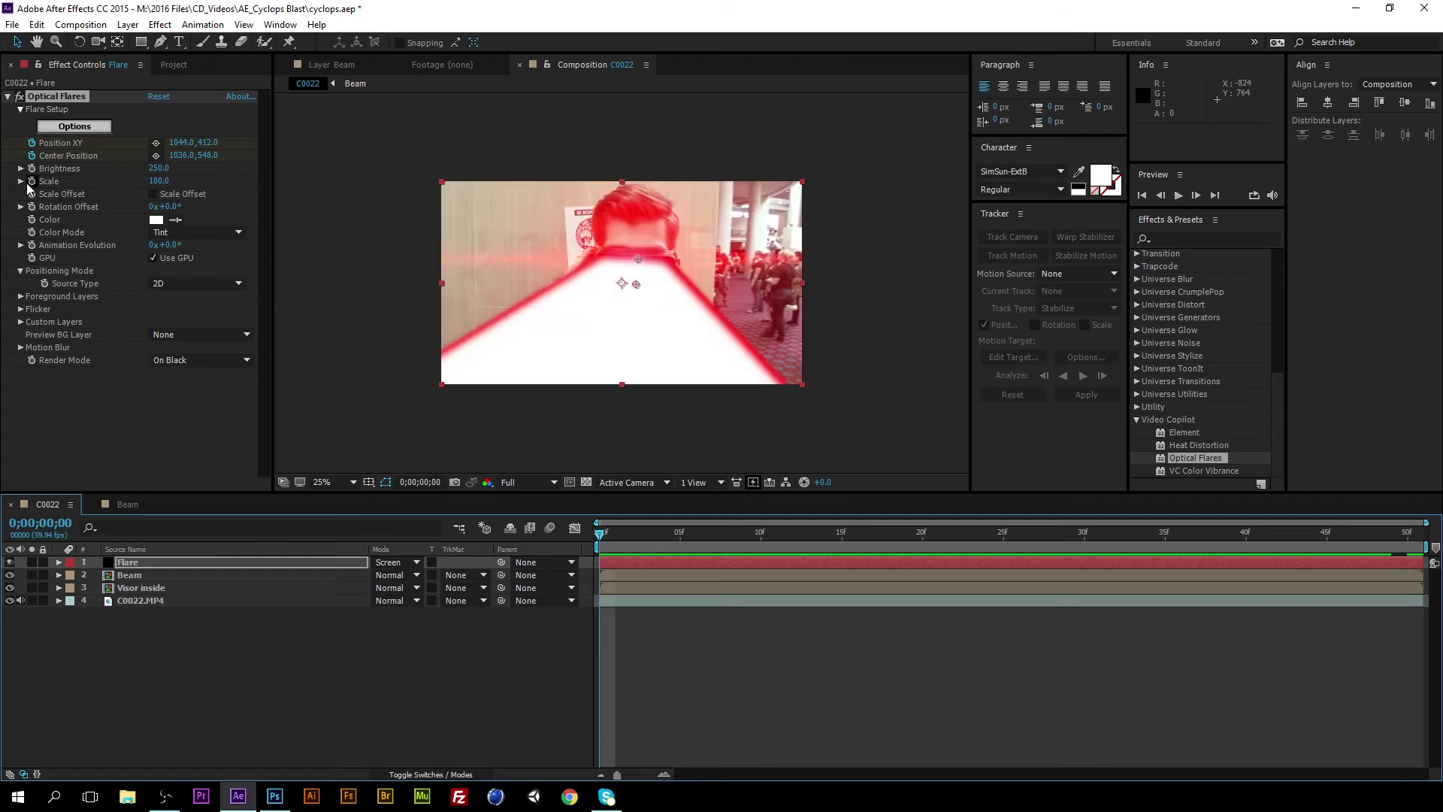
Set Brightness to 100 at frame 30 and preview the animated beam.
left_click(29, 173)
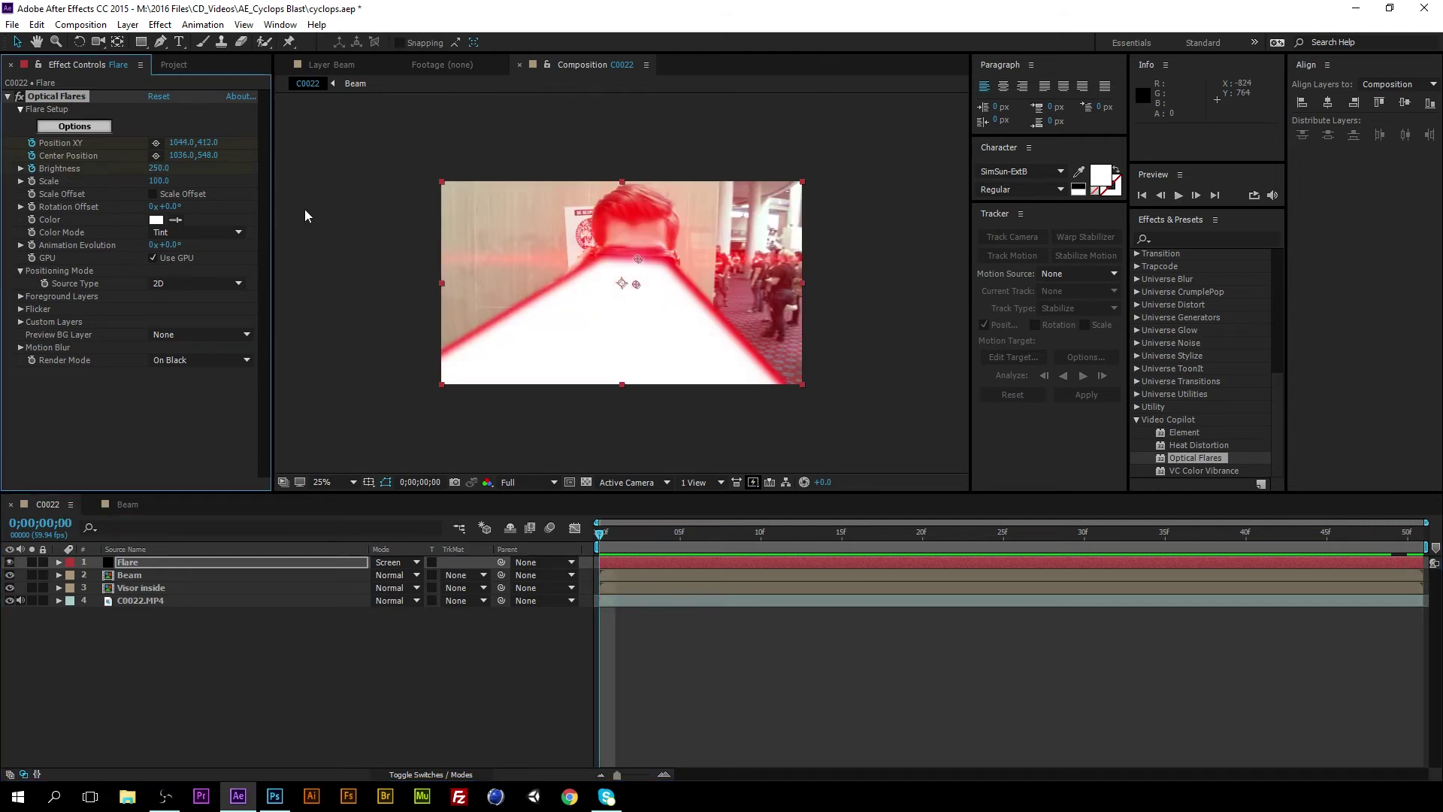
left_click_drag(953, 526, 1094, 547)
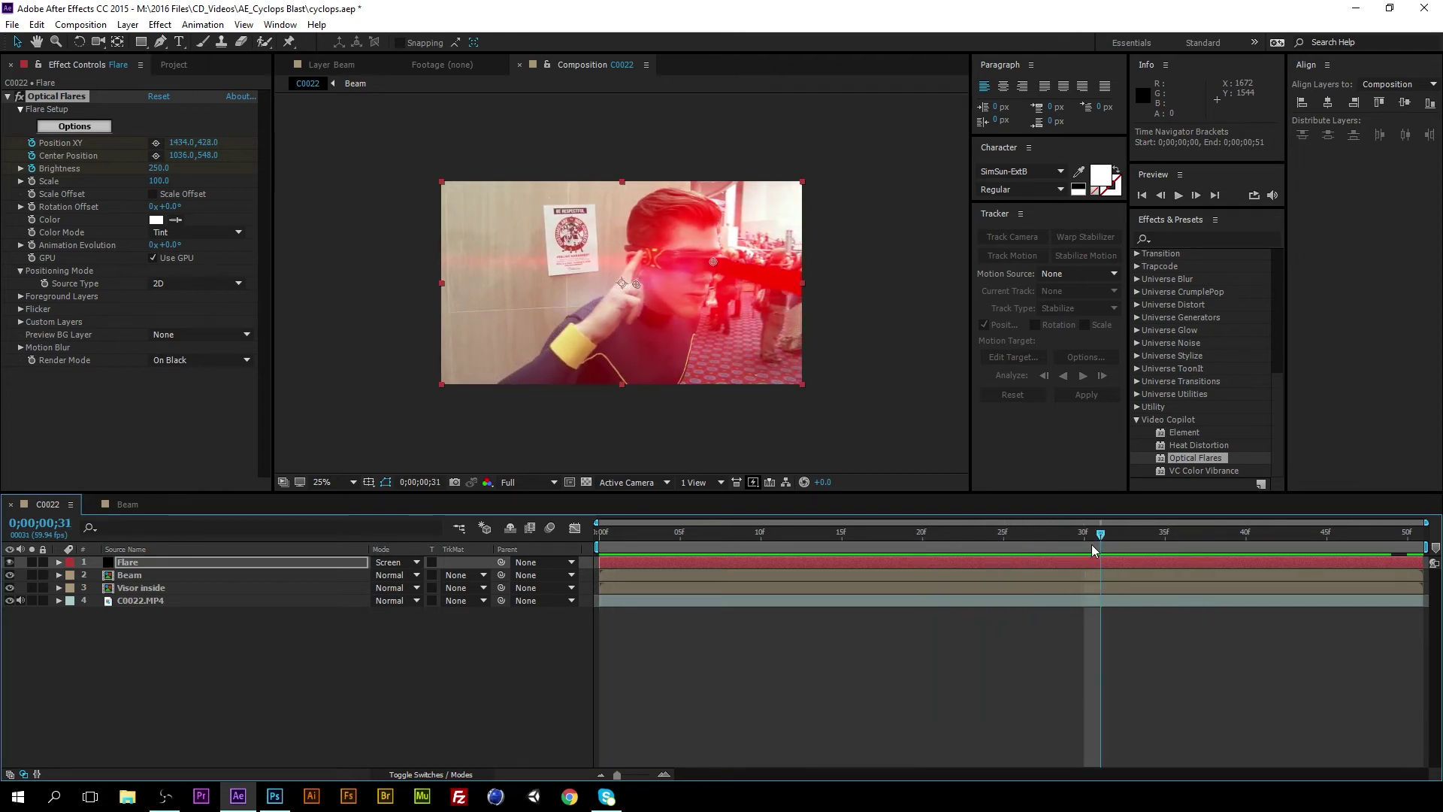
left_click(158, 167)
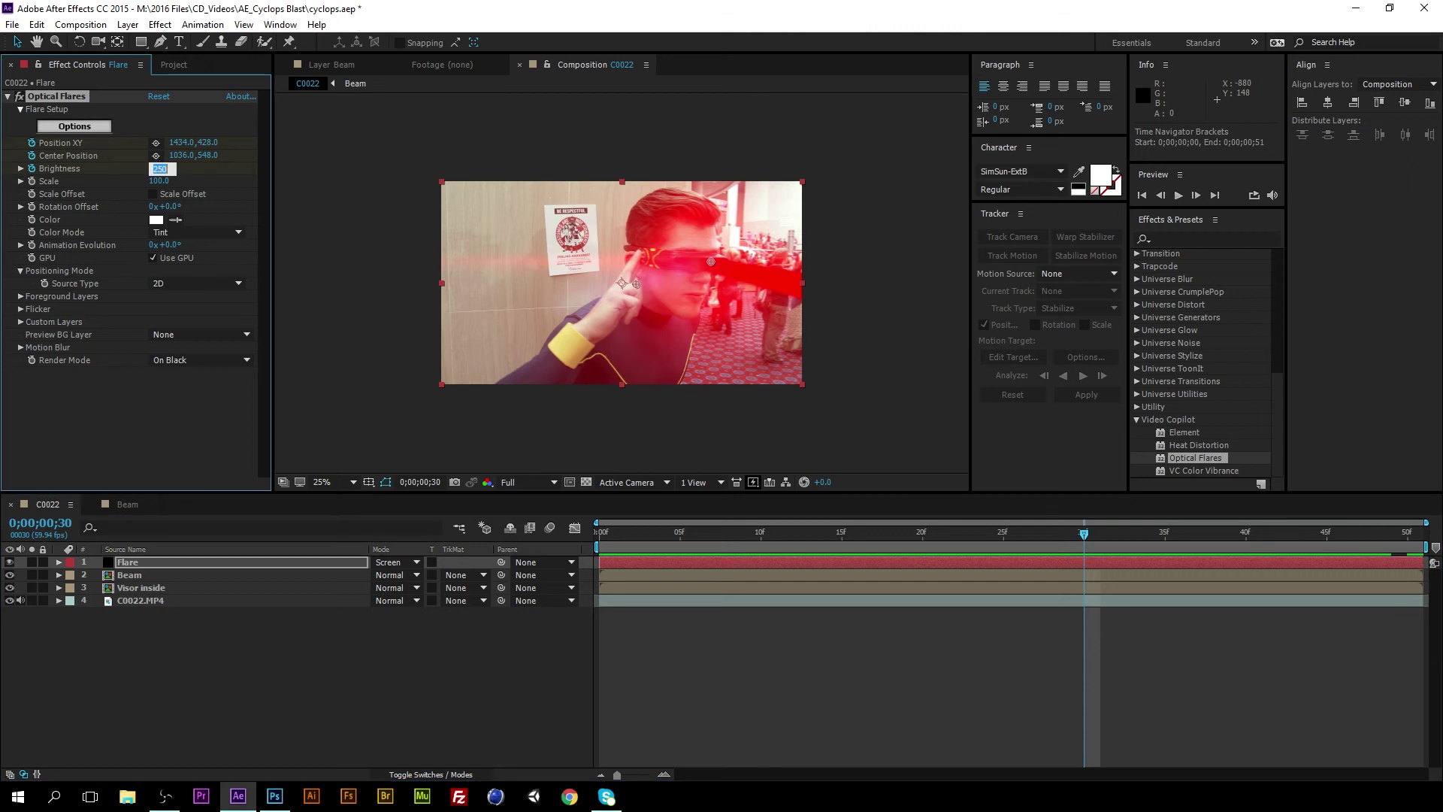
key("Return")
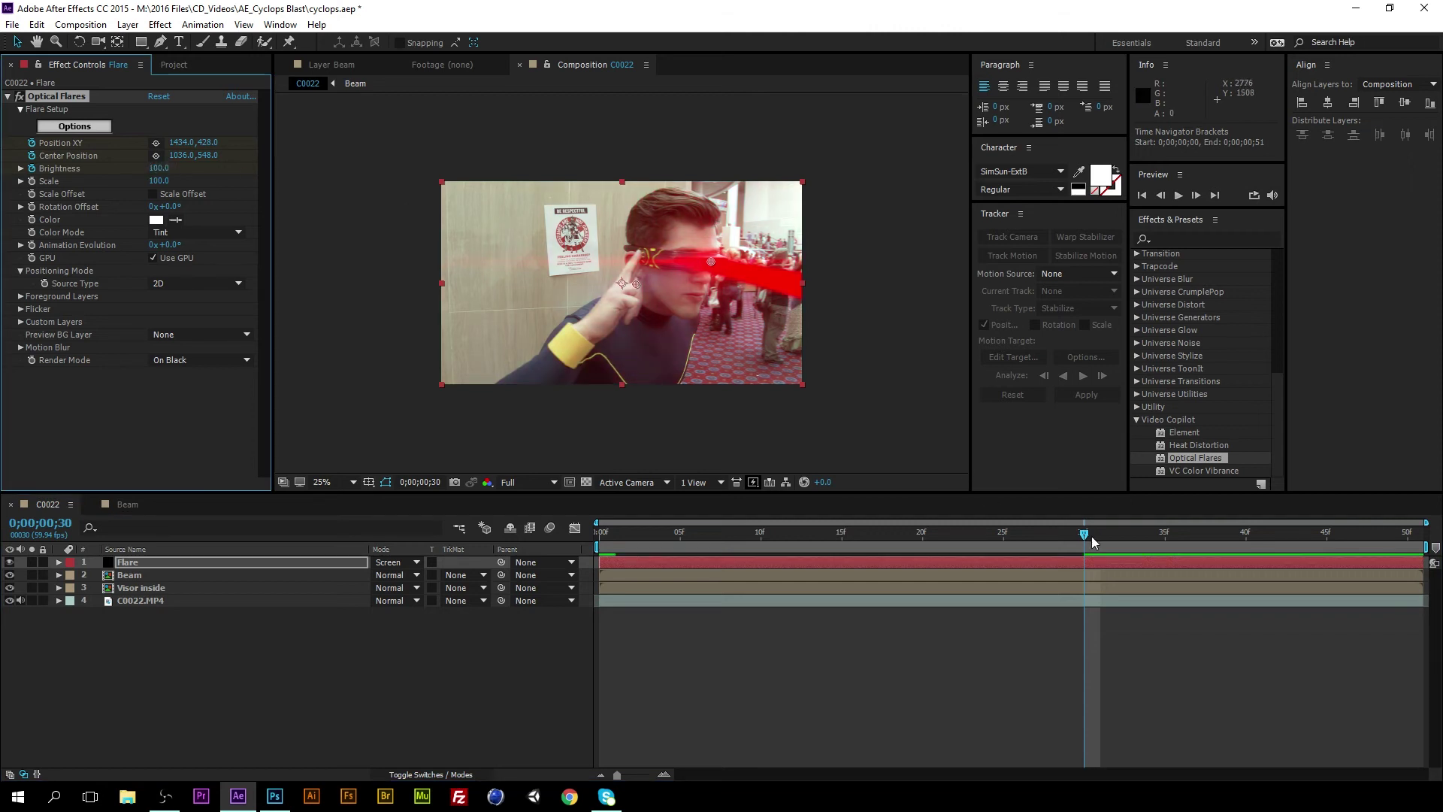
key("space")
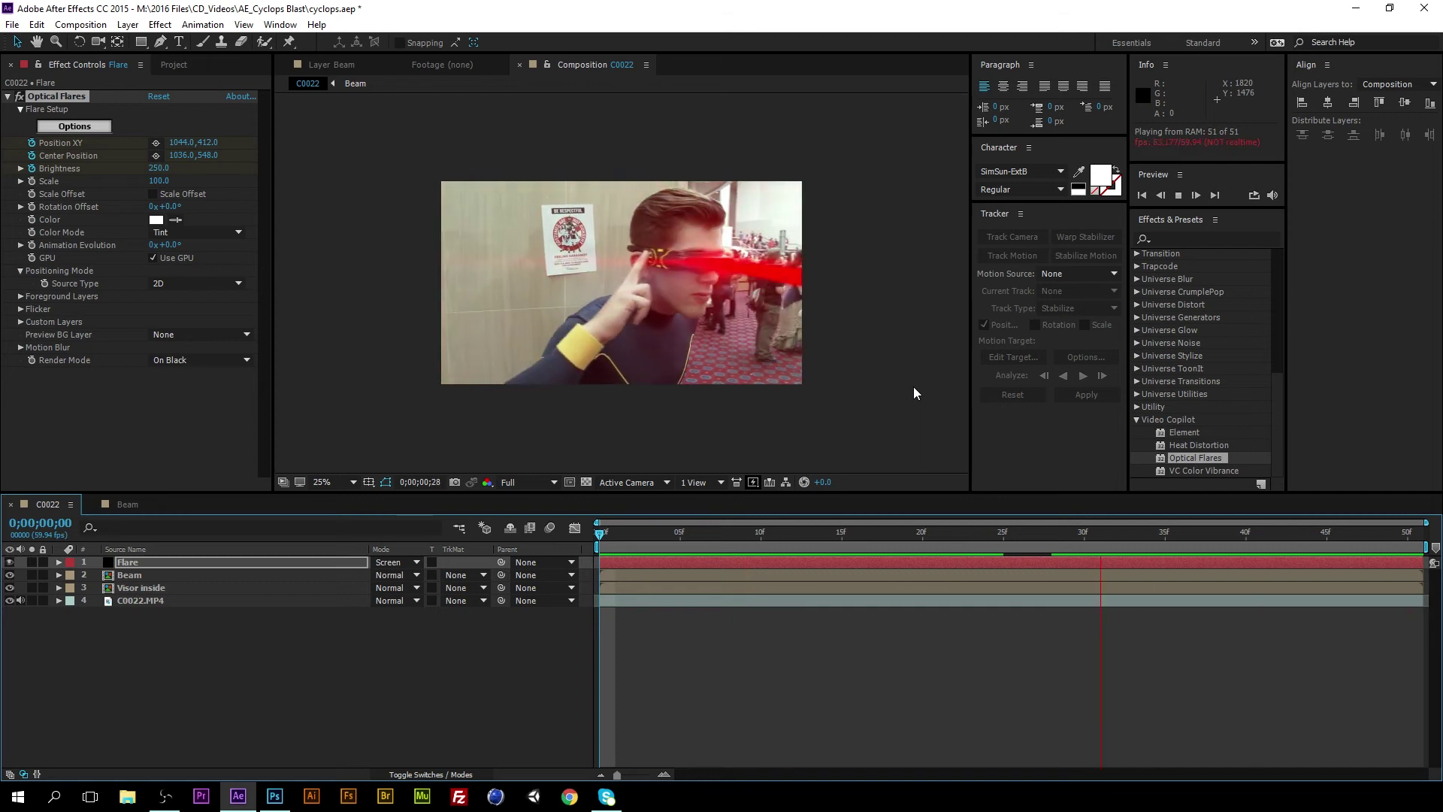
key("space")
key("space")
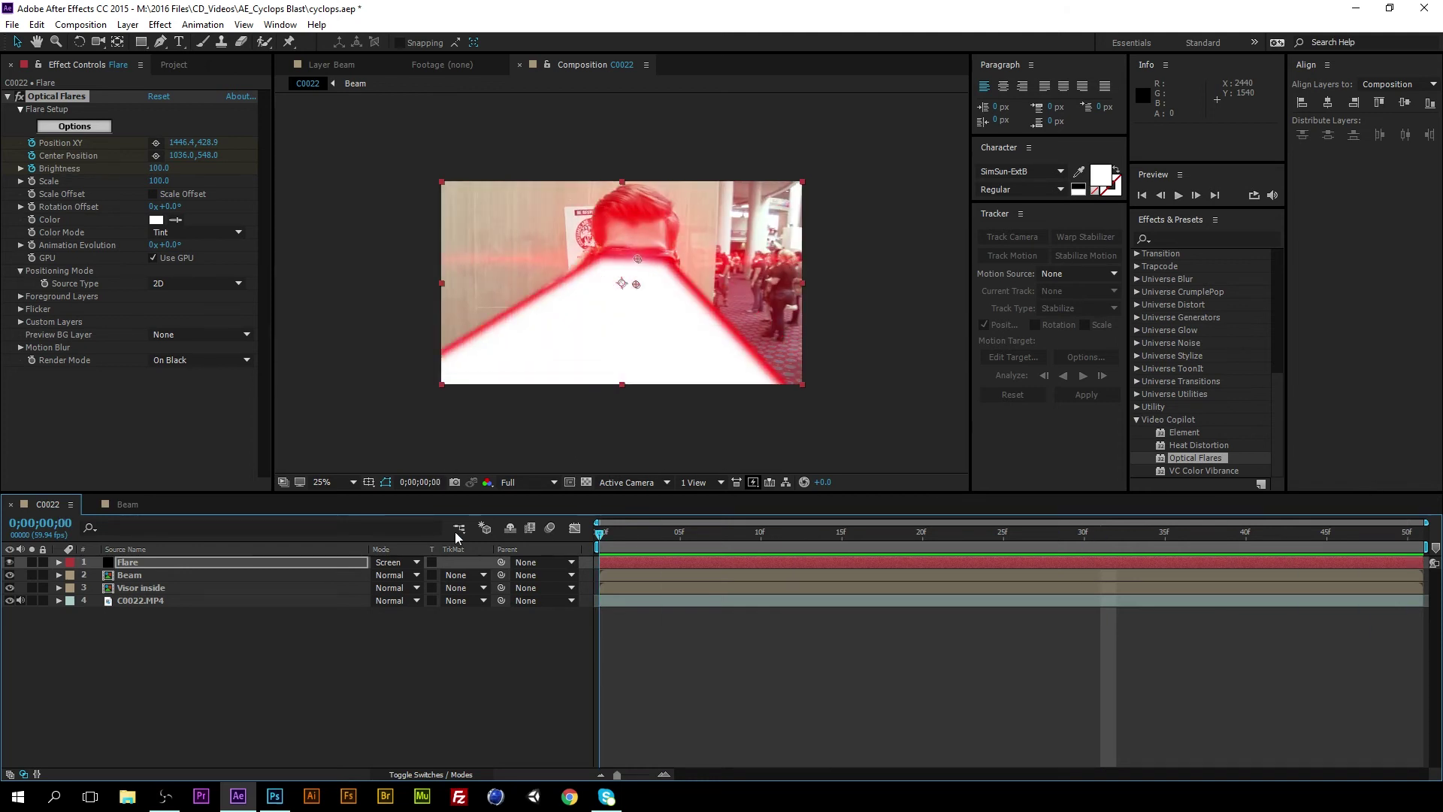
left_click(822, 414)
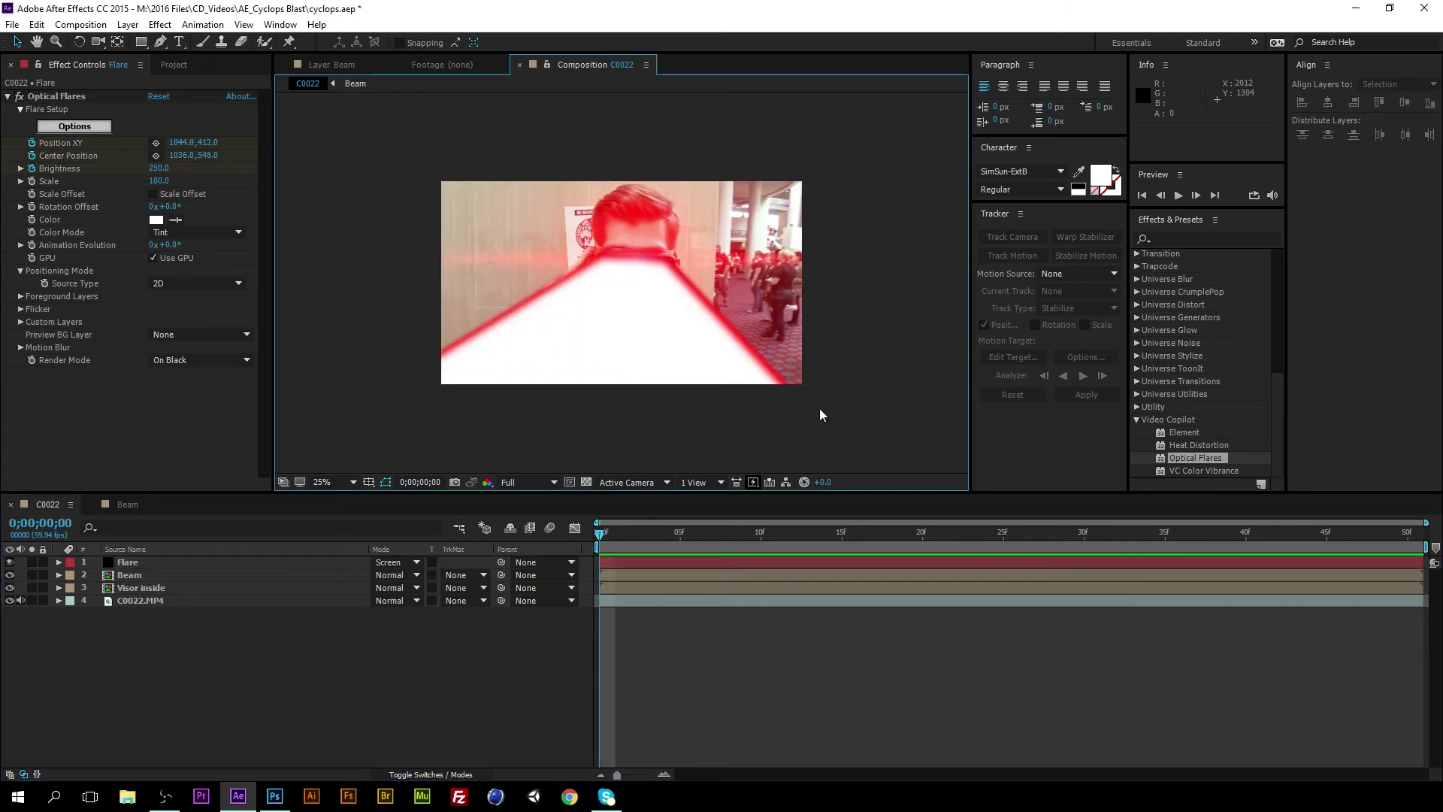
Select the Visor inside layer, scrub to frame 34, and open the Visor inside precomp.
left_click(143, 589)
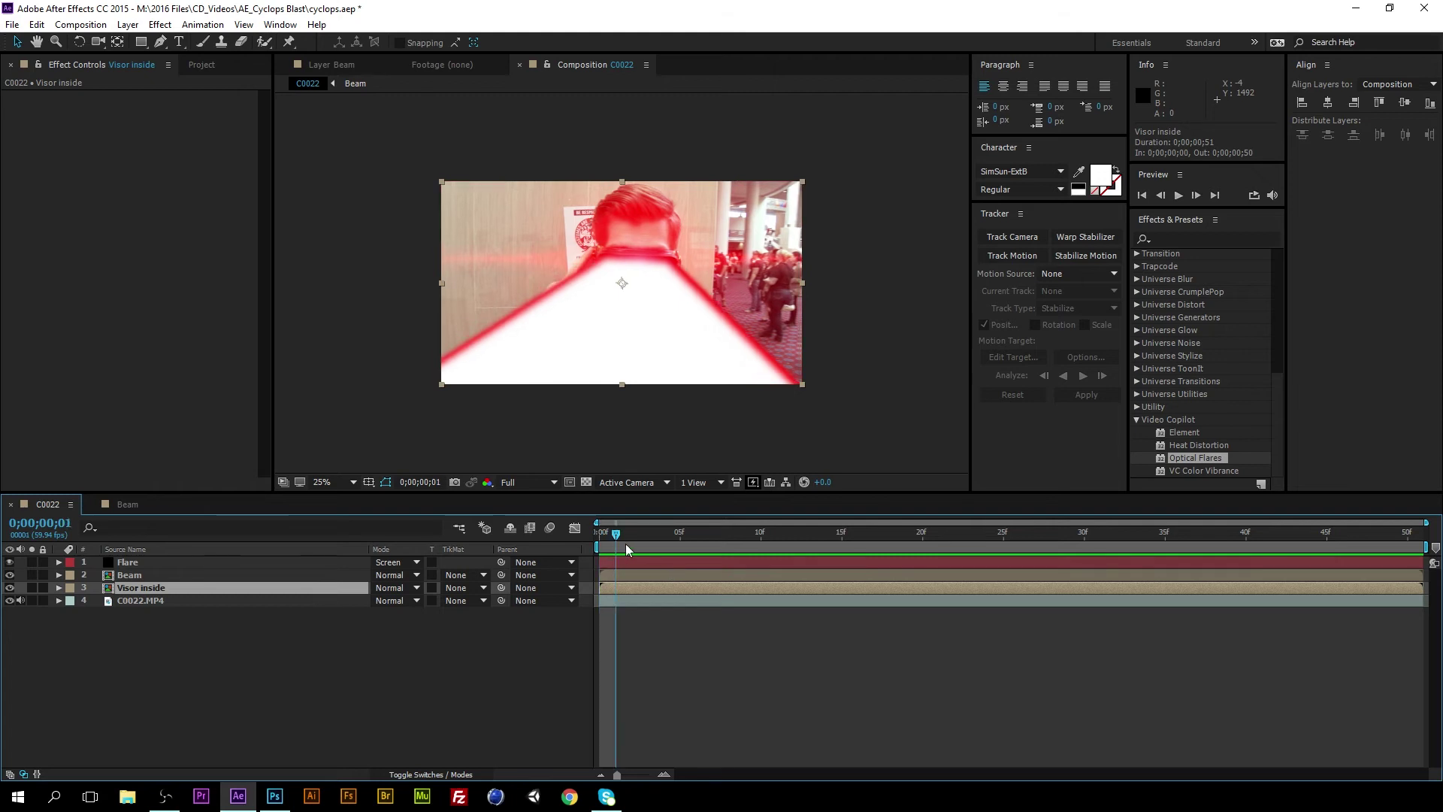
key("space")
key("space")
key("space")
key("space")
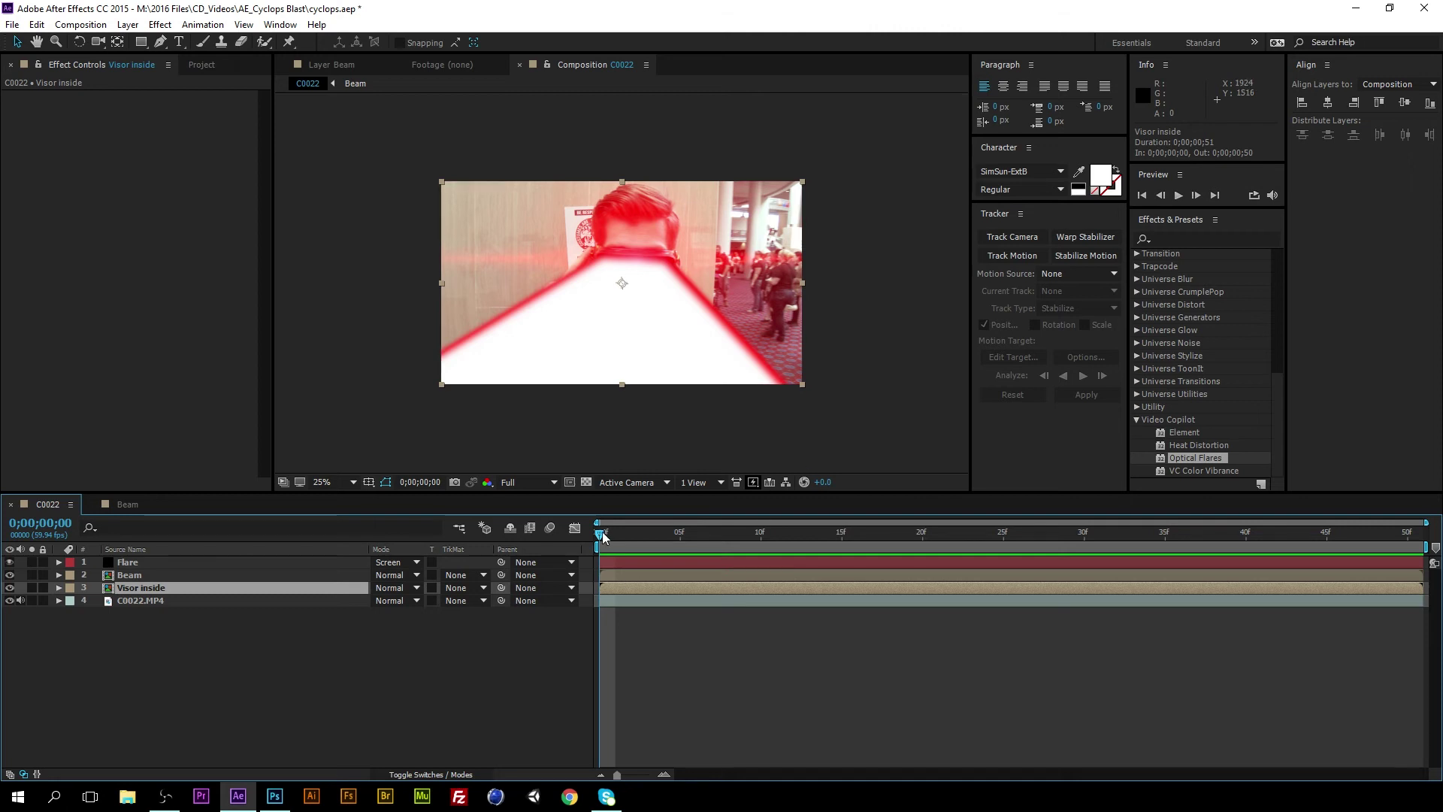
left_click_drag(601, 532, 282, 534)
double_click(115, 589)
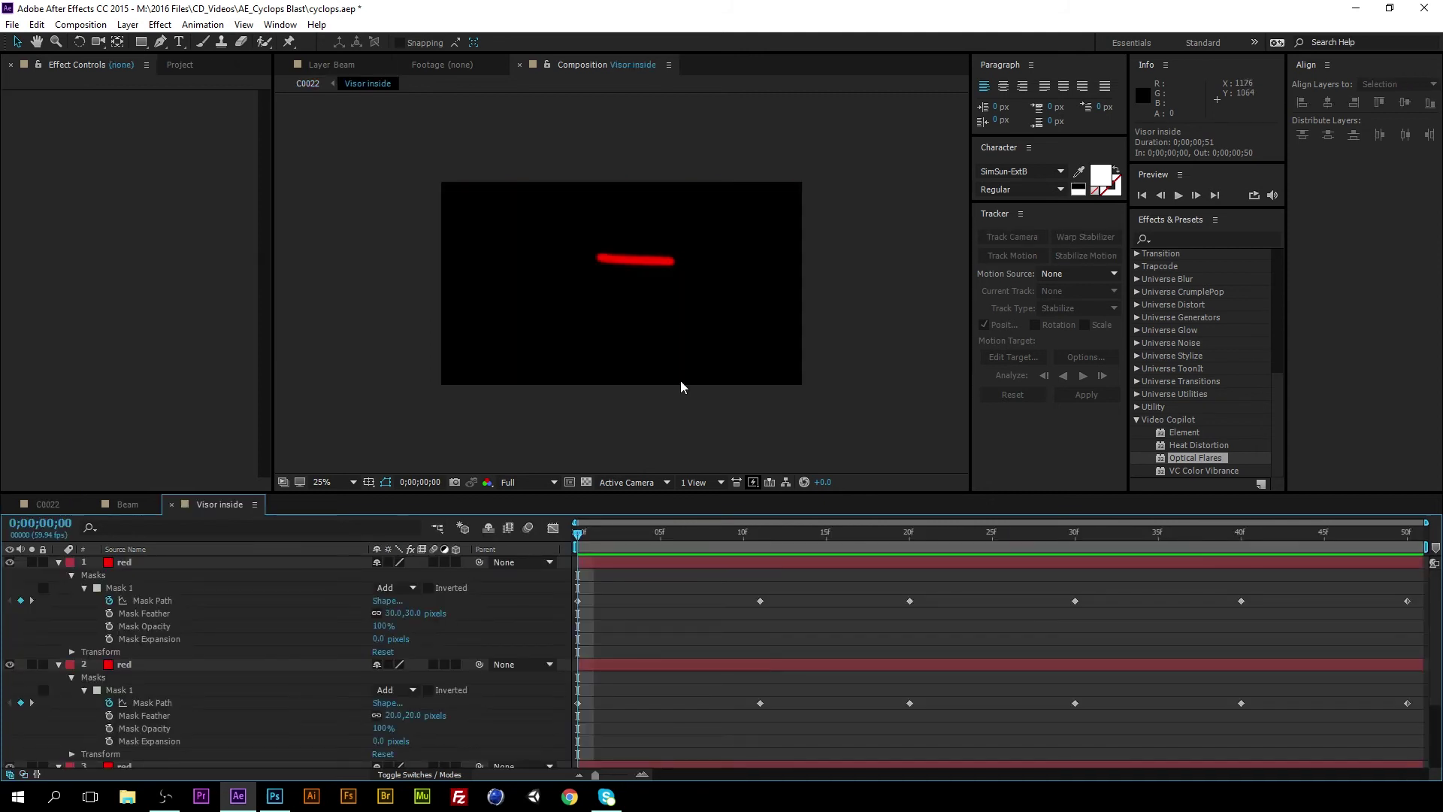
In the Beam composition, reshape the beam mask by moving its lower corners.
left_click(120, 505)
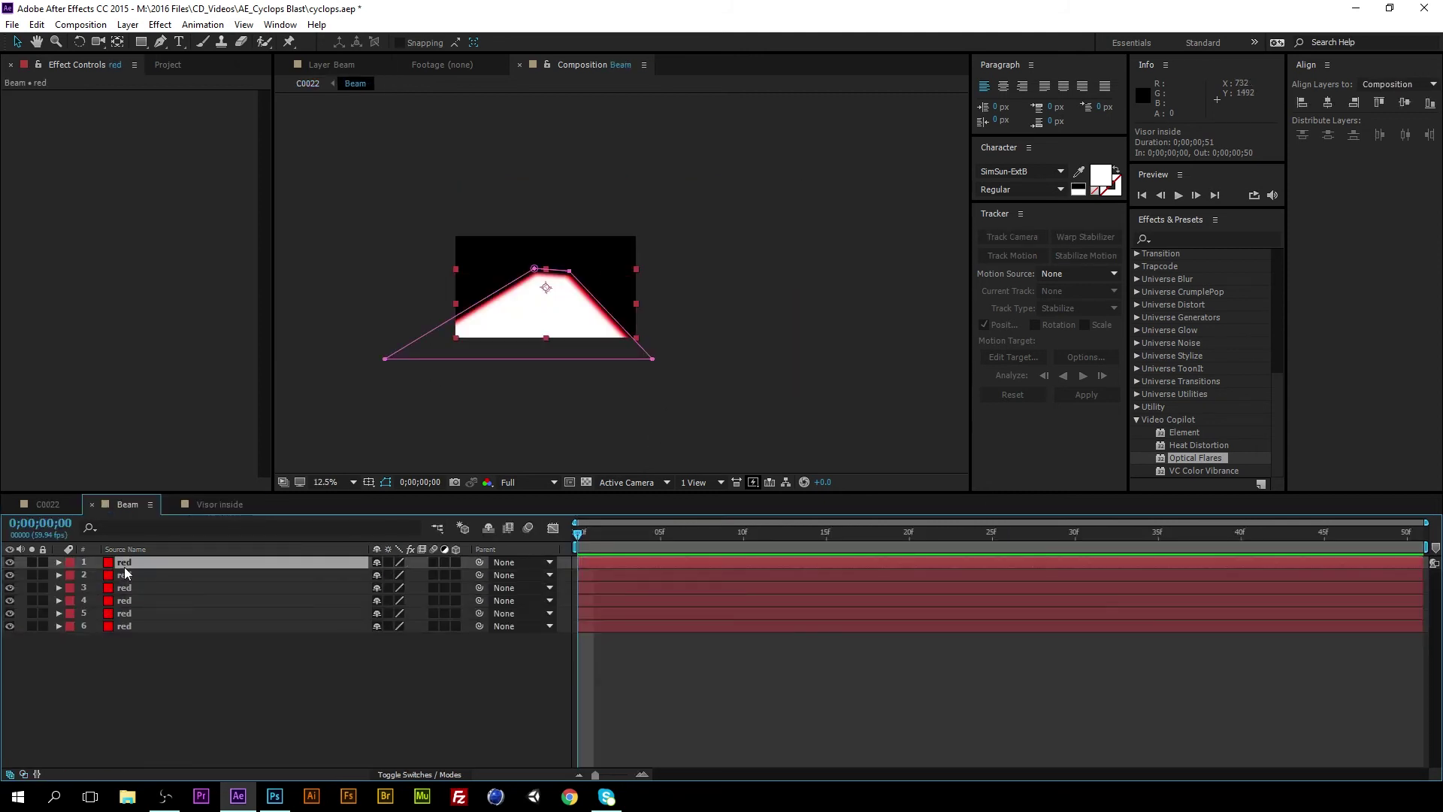
key("period")
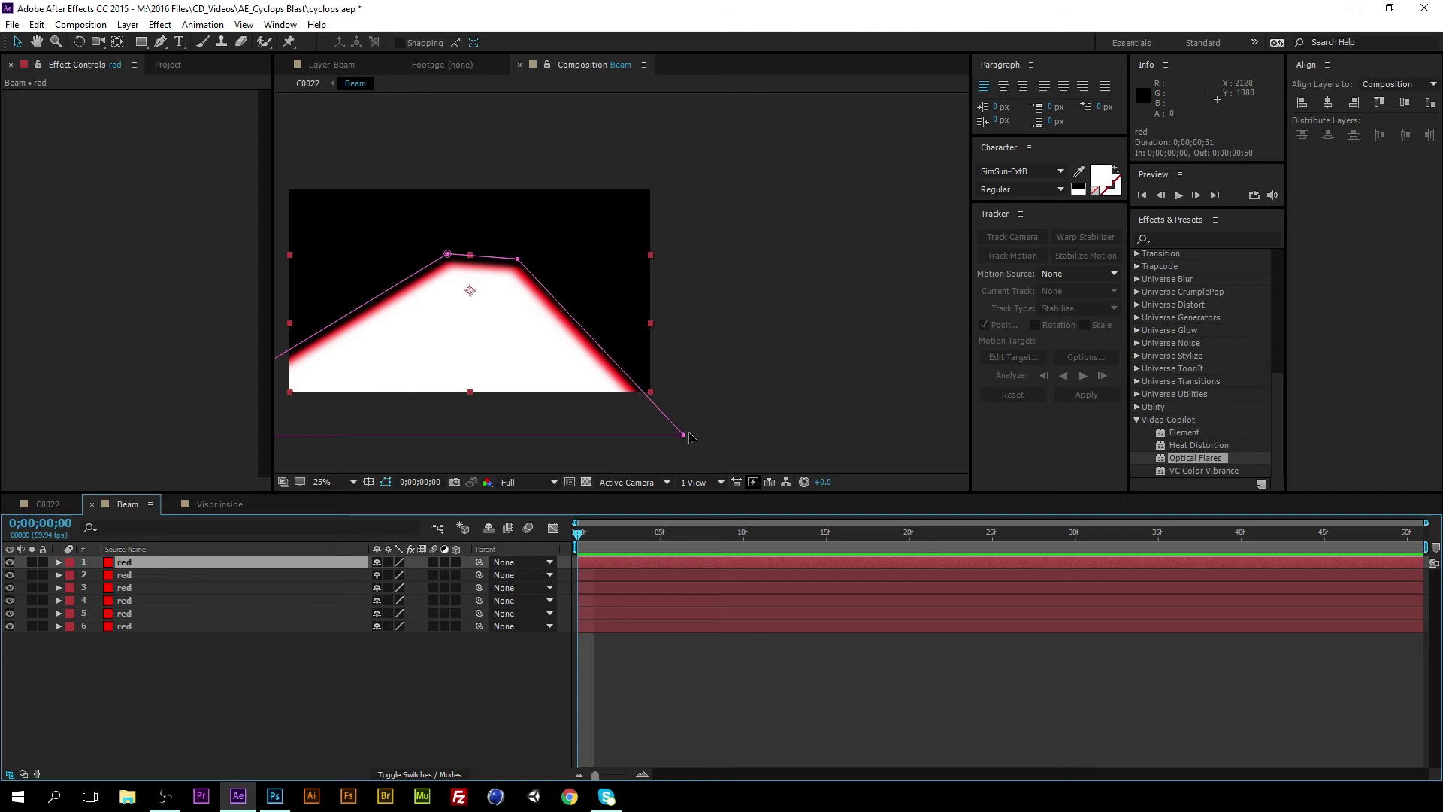
key("comma")
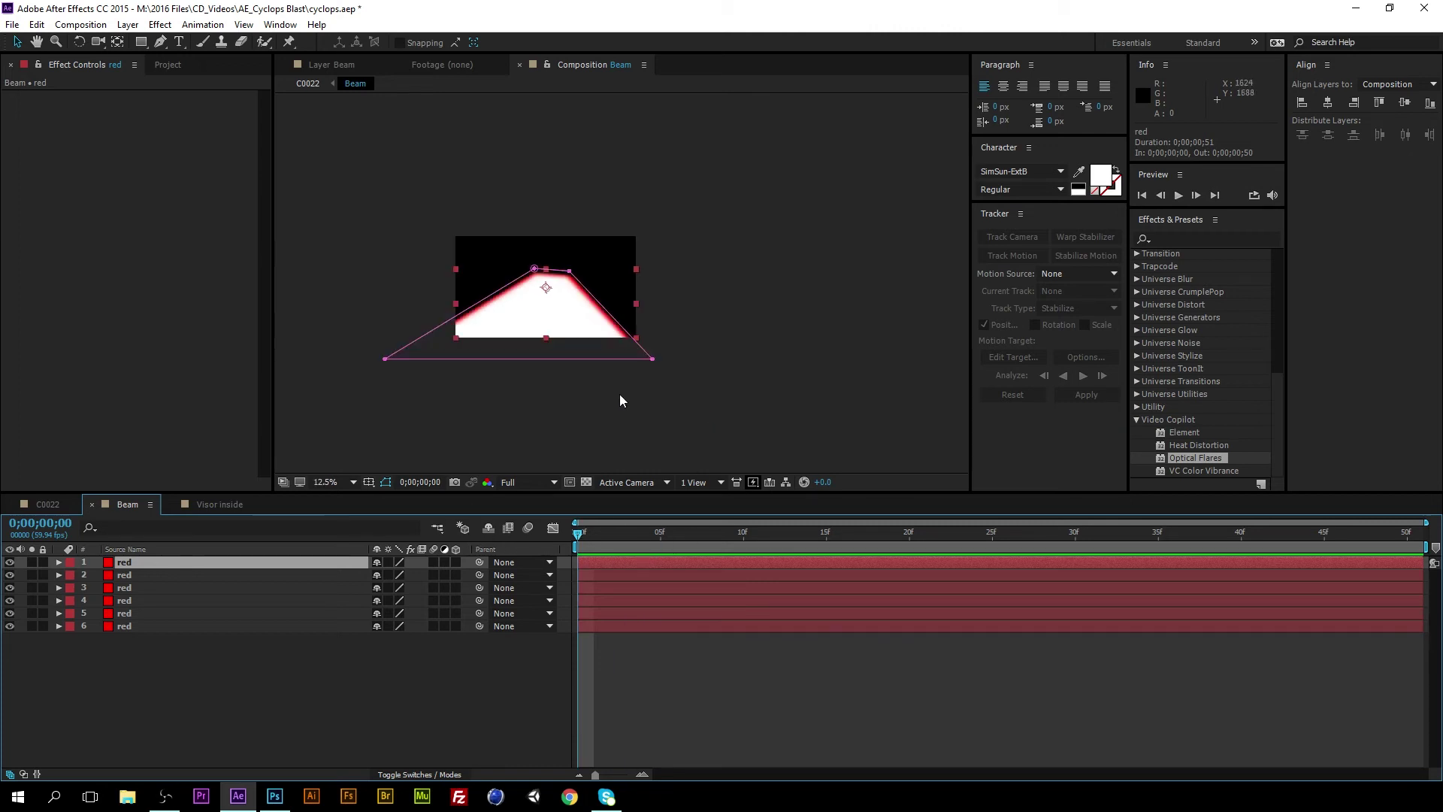
left_click_drag(655, 360, 626, 366)
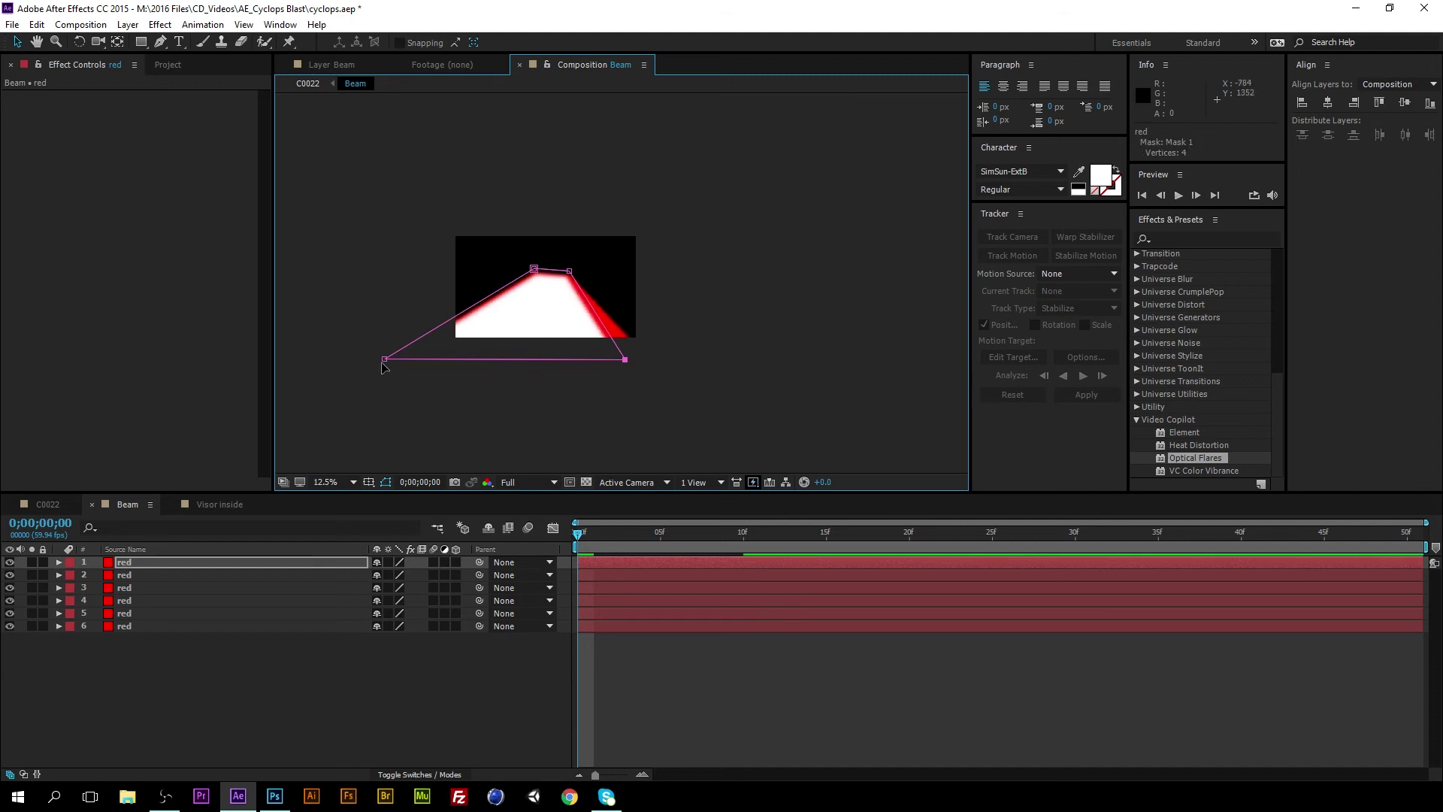
mouse_move(384, 366)
left_mouse_down()
mouse_move(418, 365)
mouse_move(403, 362)
left_mouse_up()
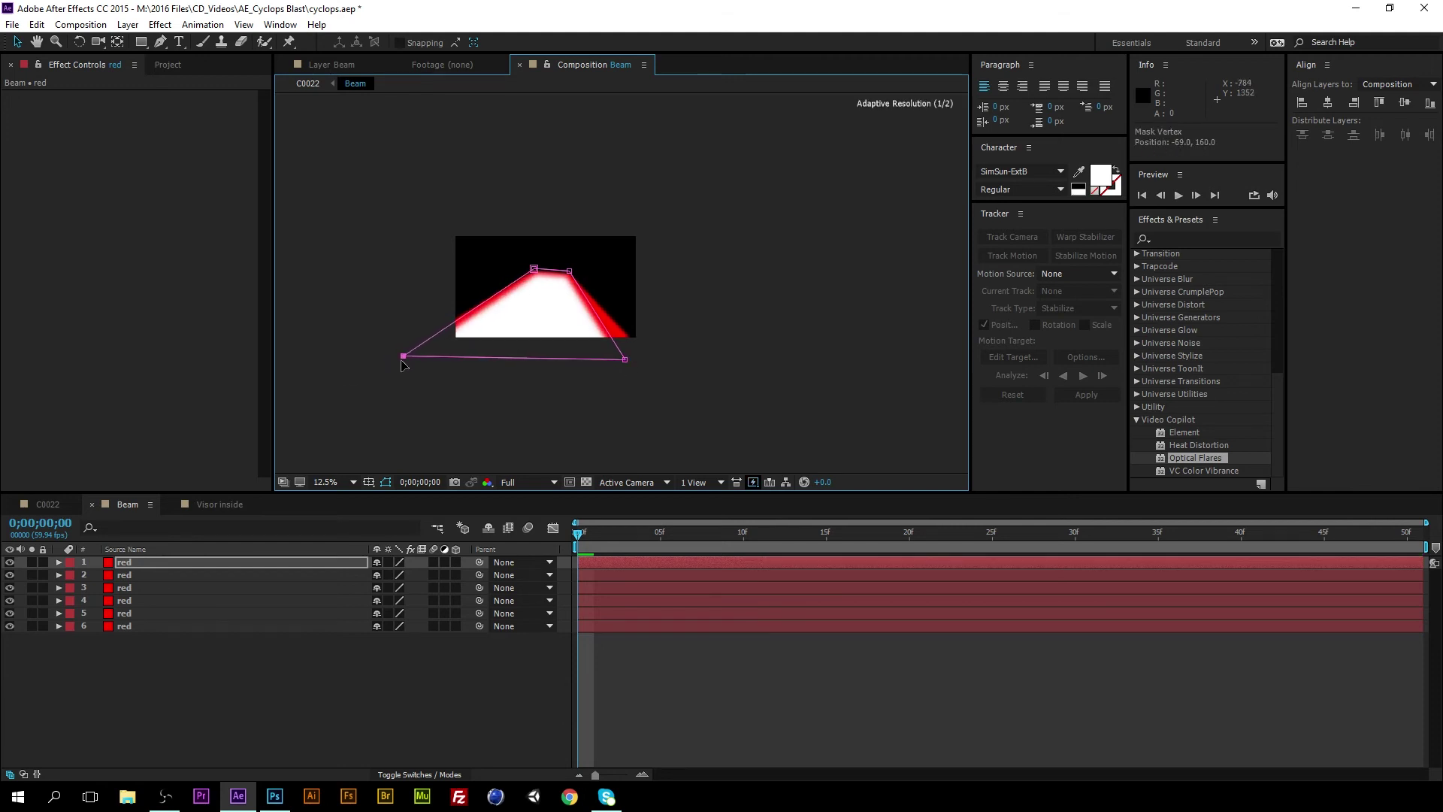
left_click(584, 533)
left_click_drag(583, 534, 522, 551)
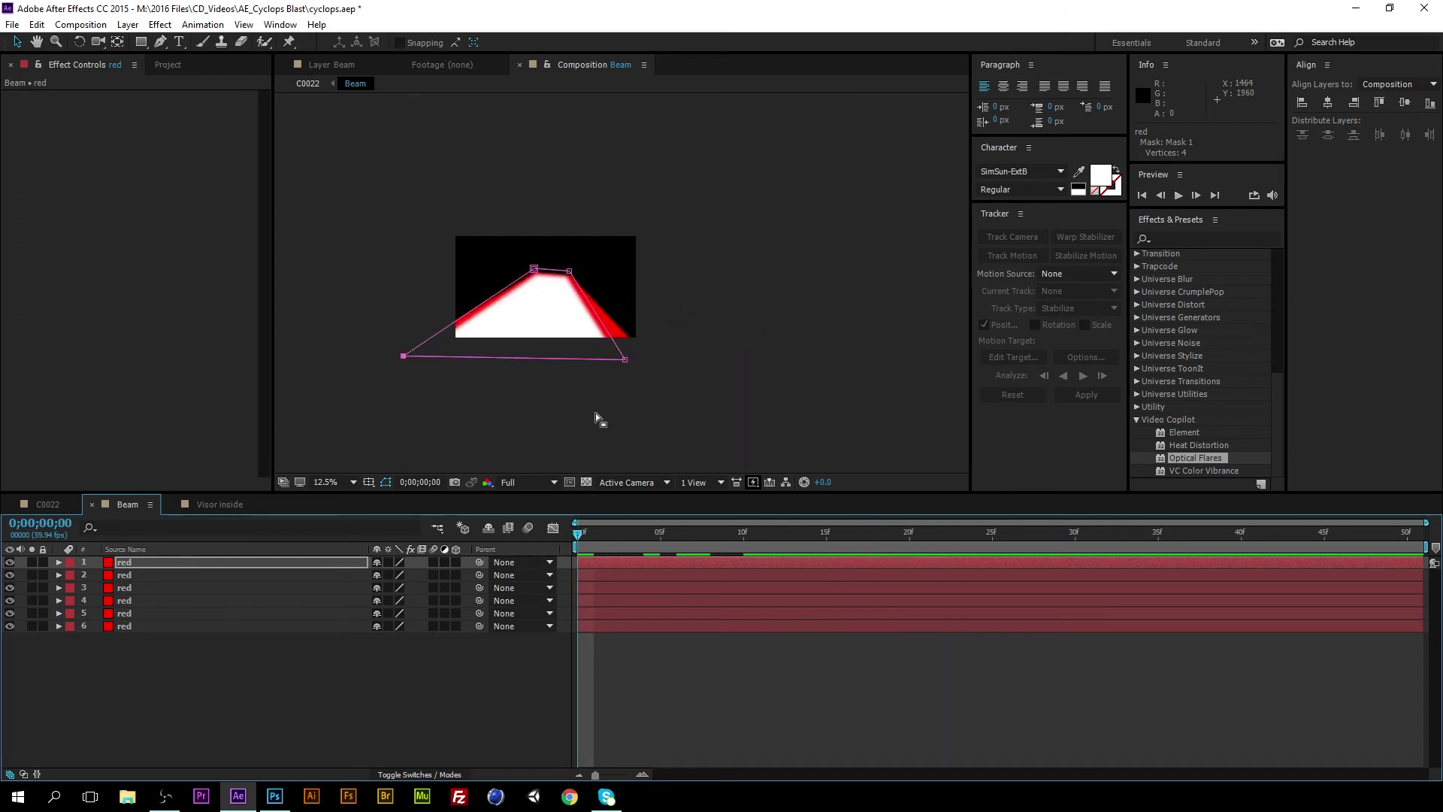
key("period")
key("period")
key("period")
key("period")
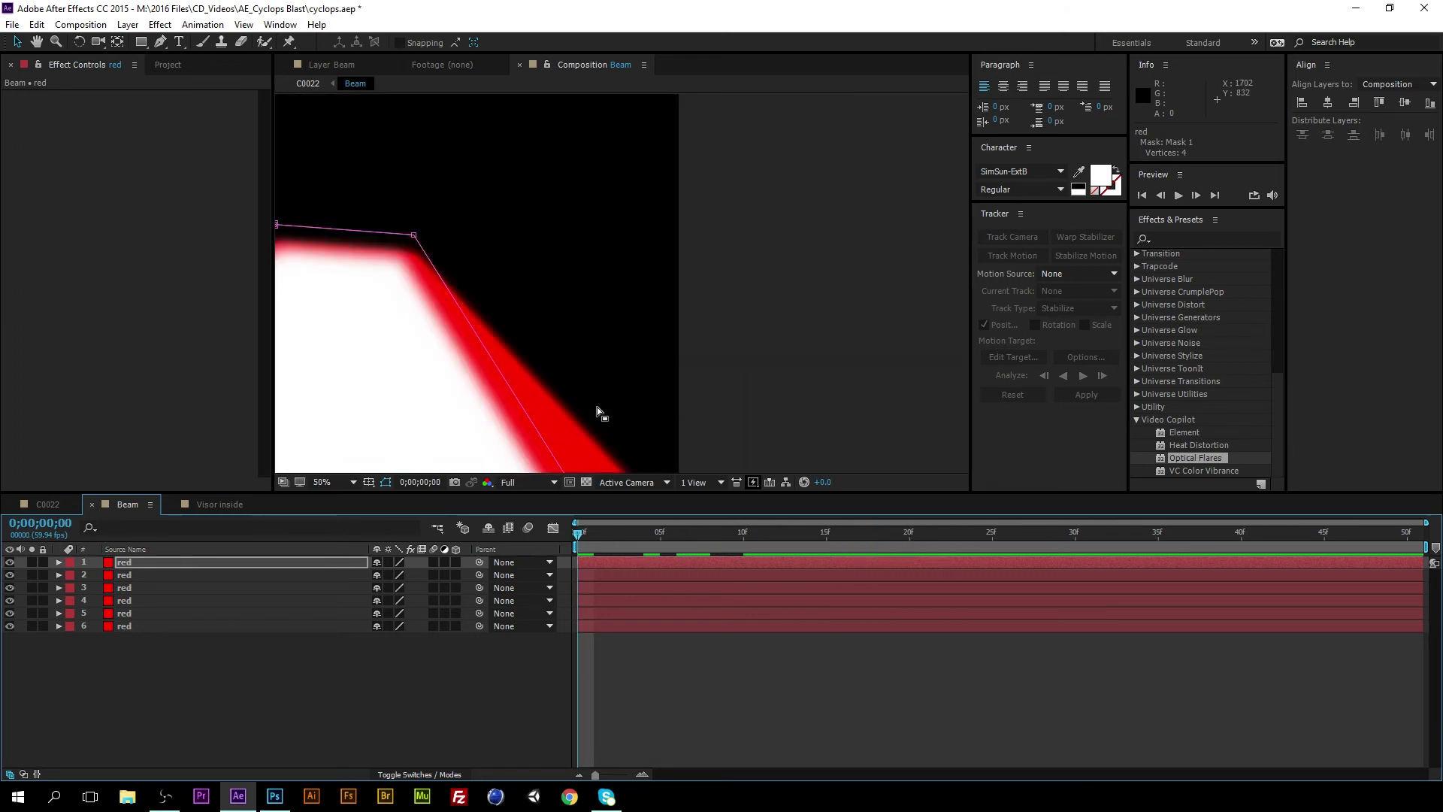
Set Mask 1's Mask Feather to 135 px and preview the softened beam.
left_click(58, 562)
left_click_drag(394, 616, 461, 604)
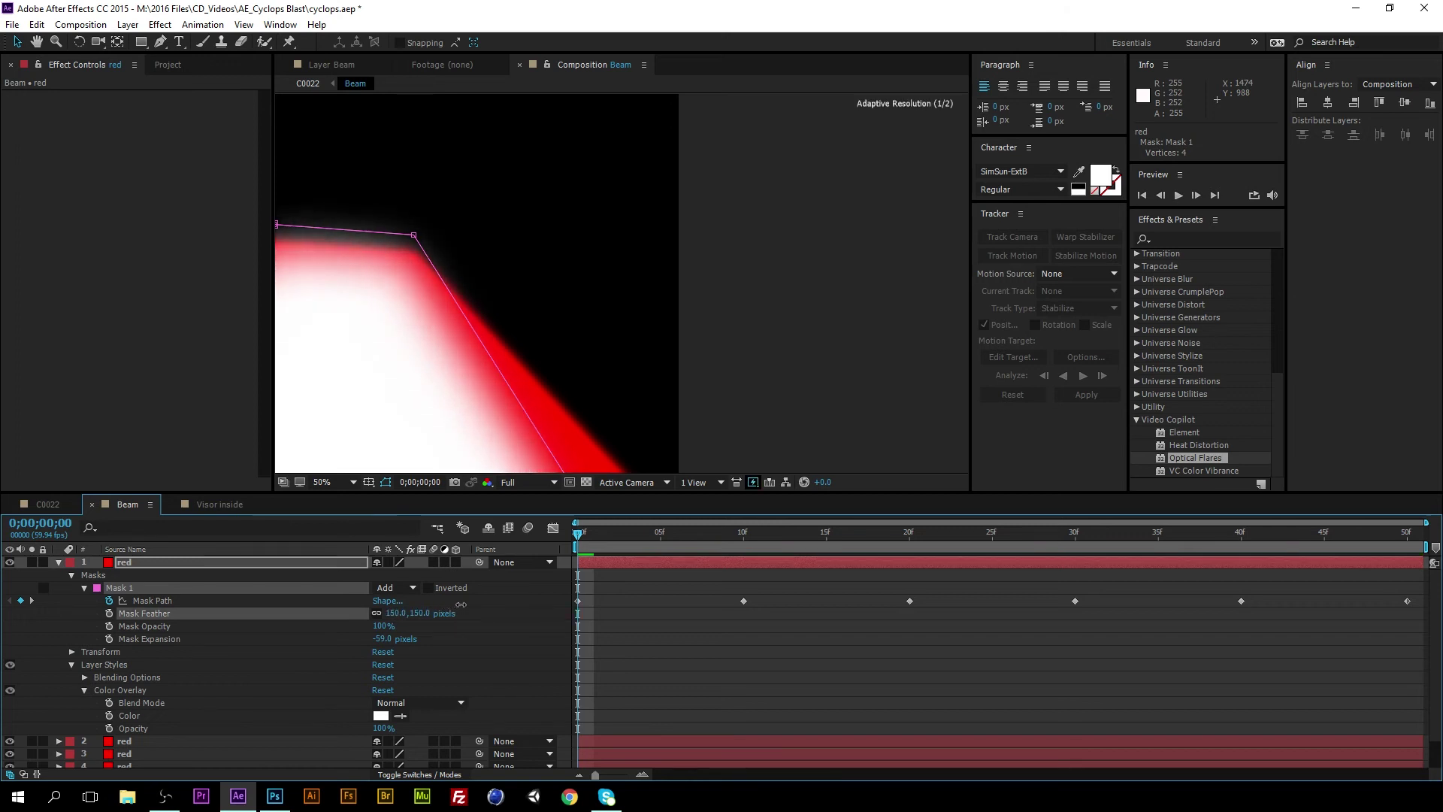
scroll(634, 290, "down", 2)
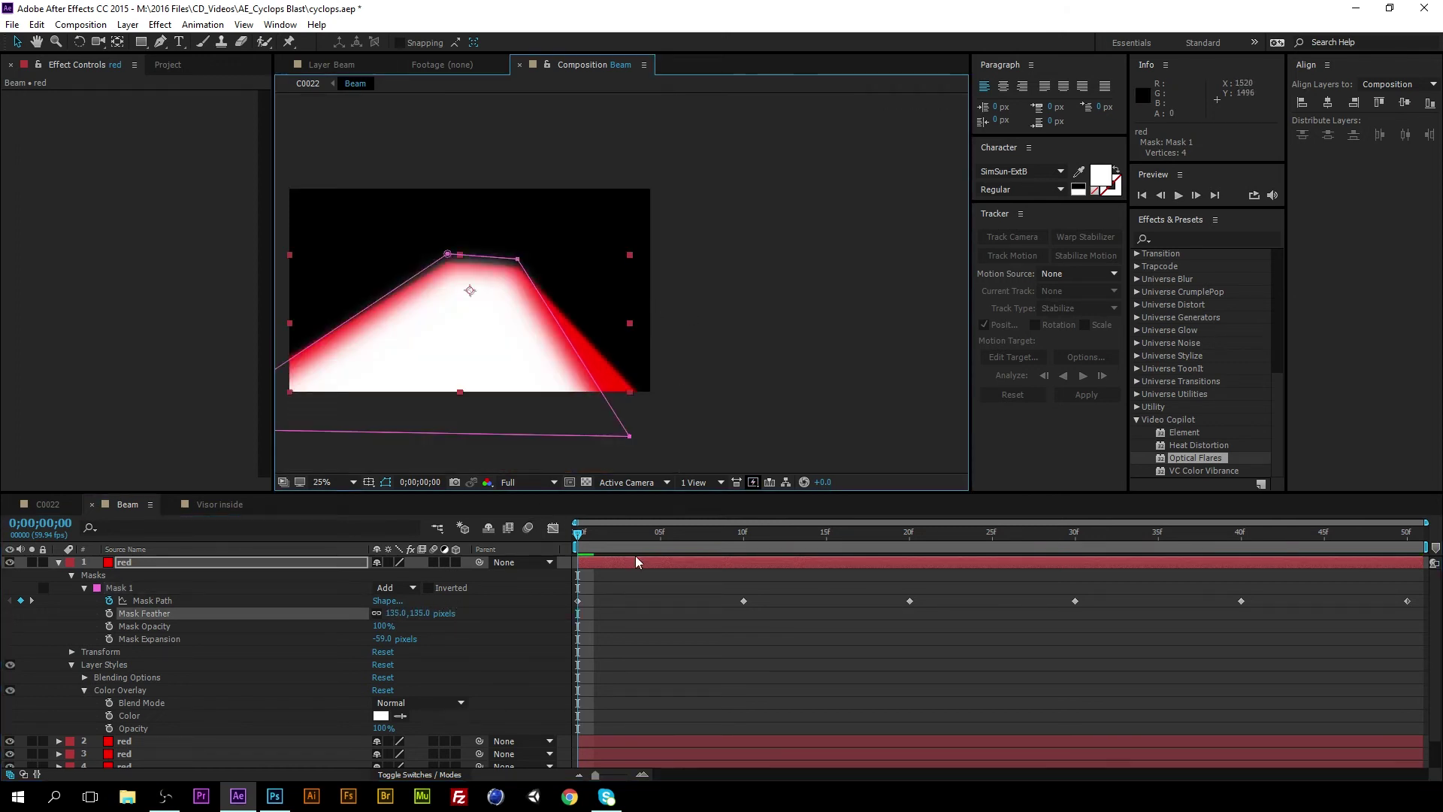
left_click(700, 390)
left_click(314, 580)
key("space")
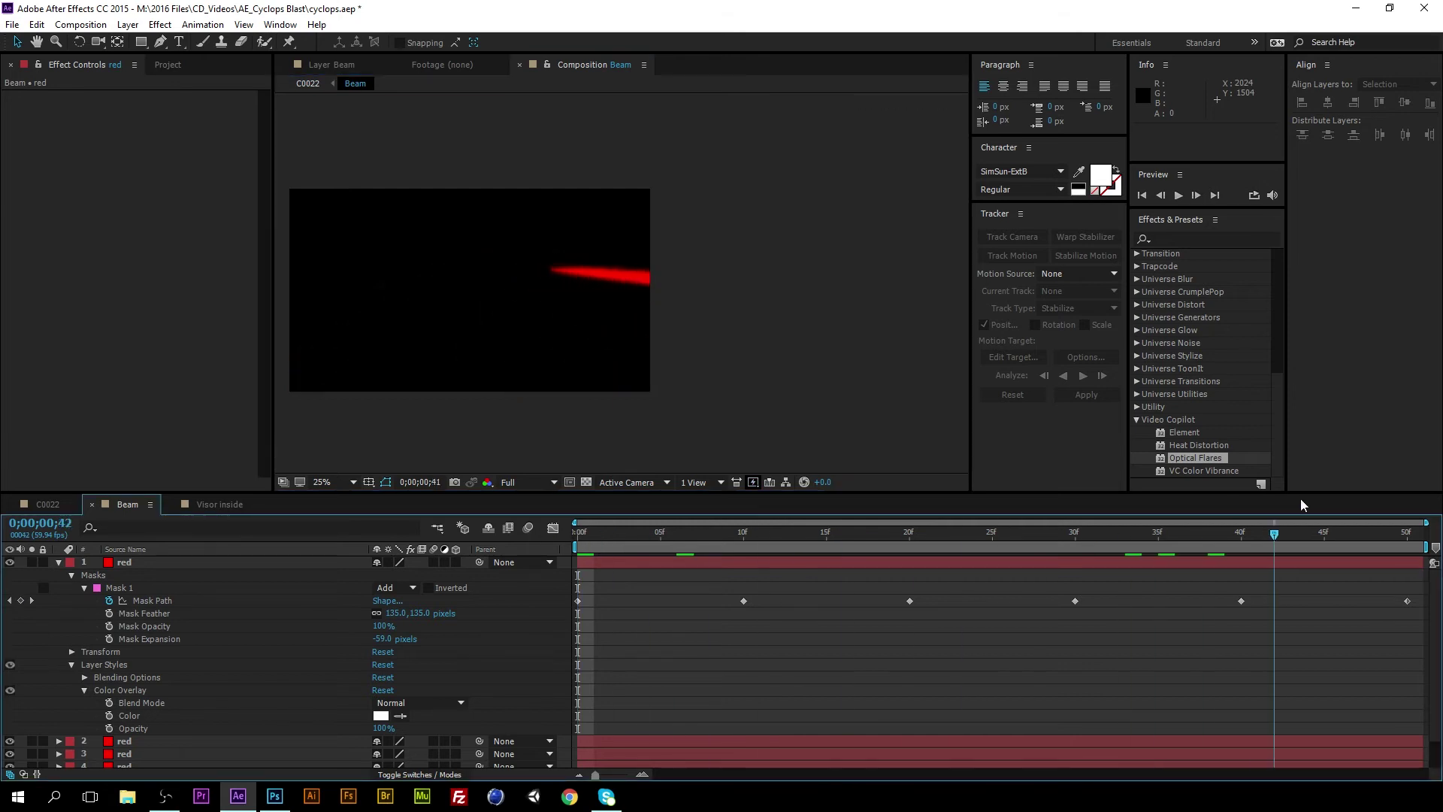
key("space")
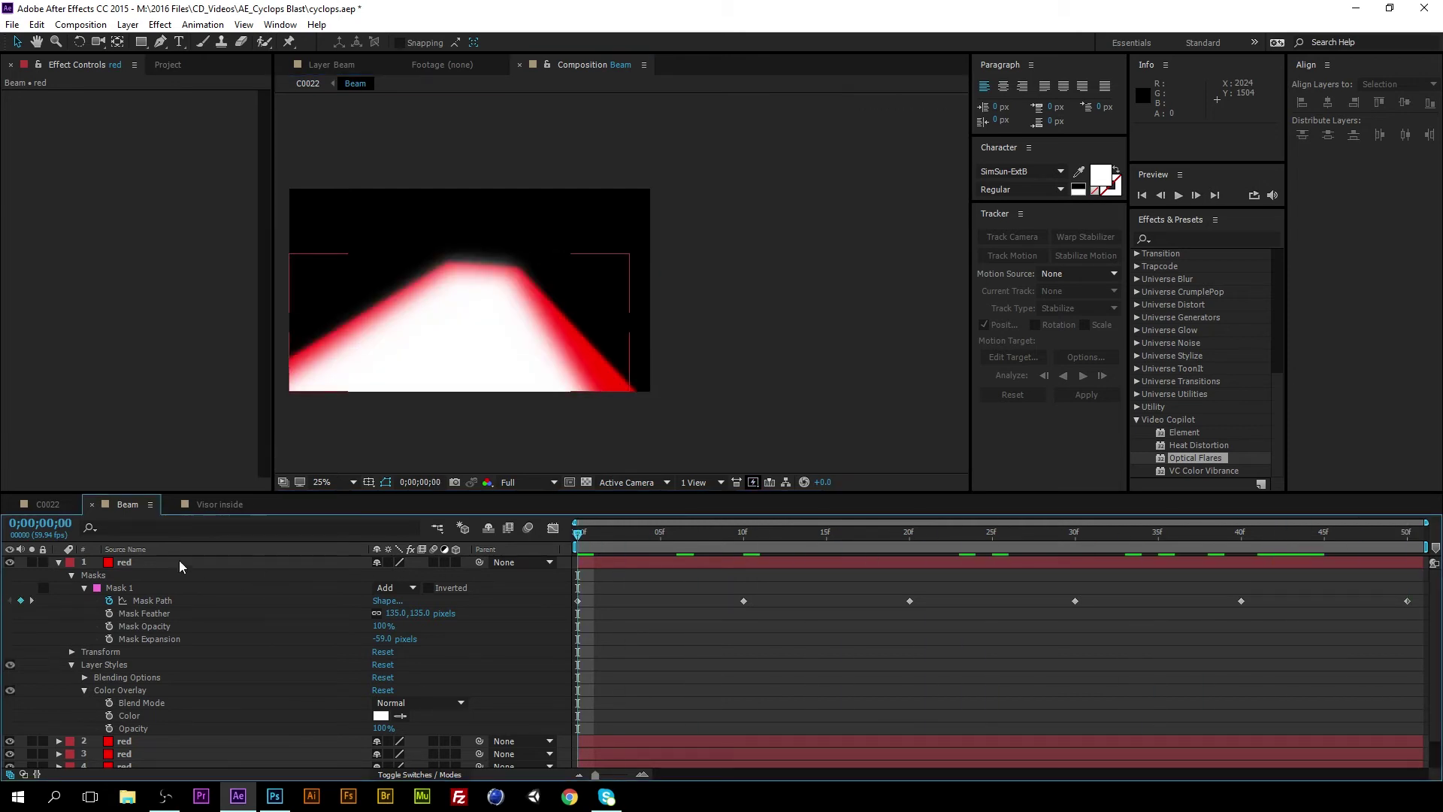
Preview the softened red beam over the footage in C0022, then select Beam and Visor inside.
left_click(49, 506)
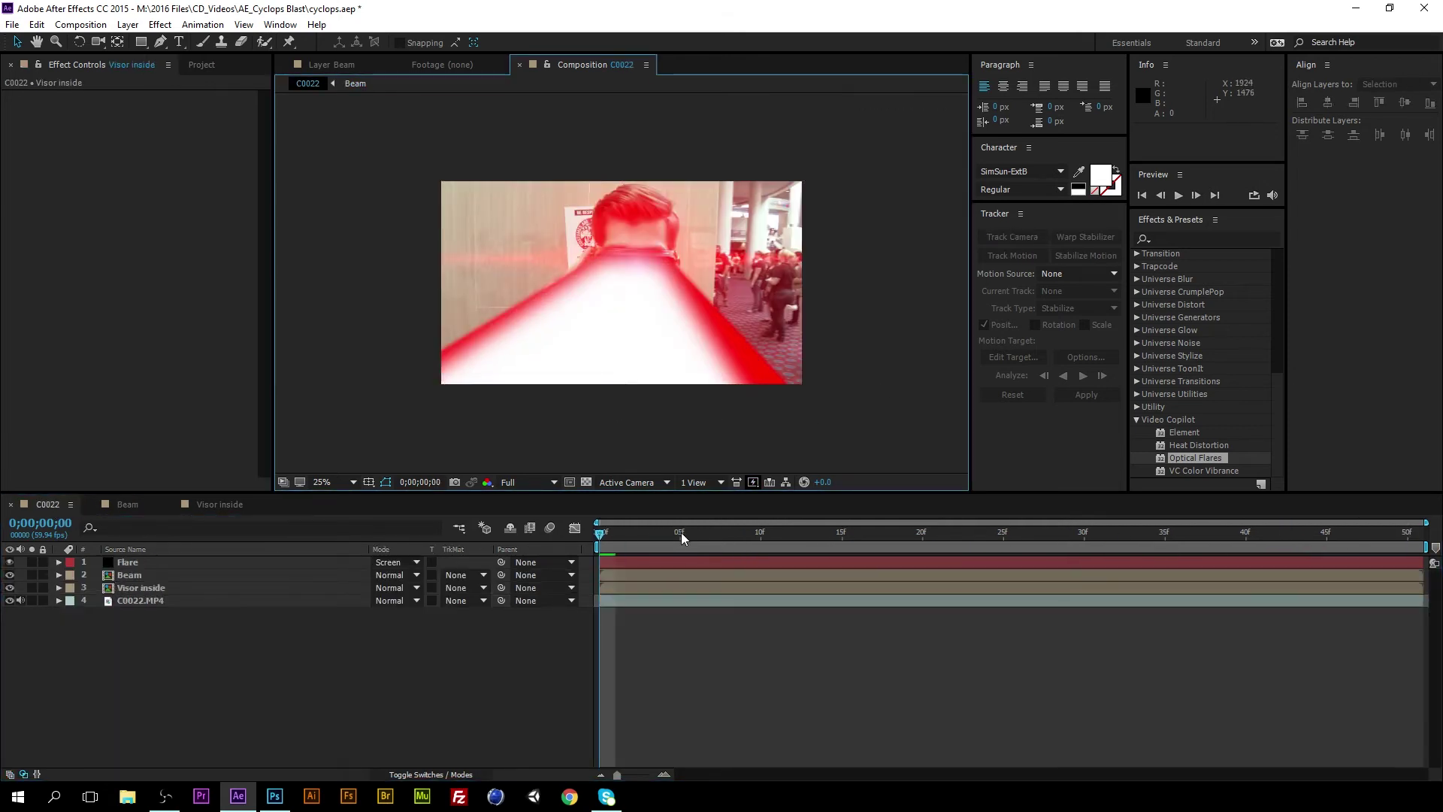
key("space")
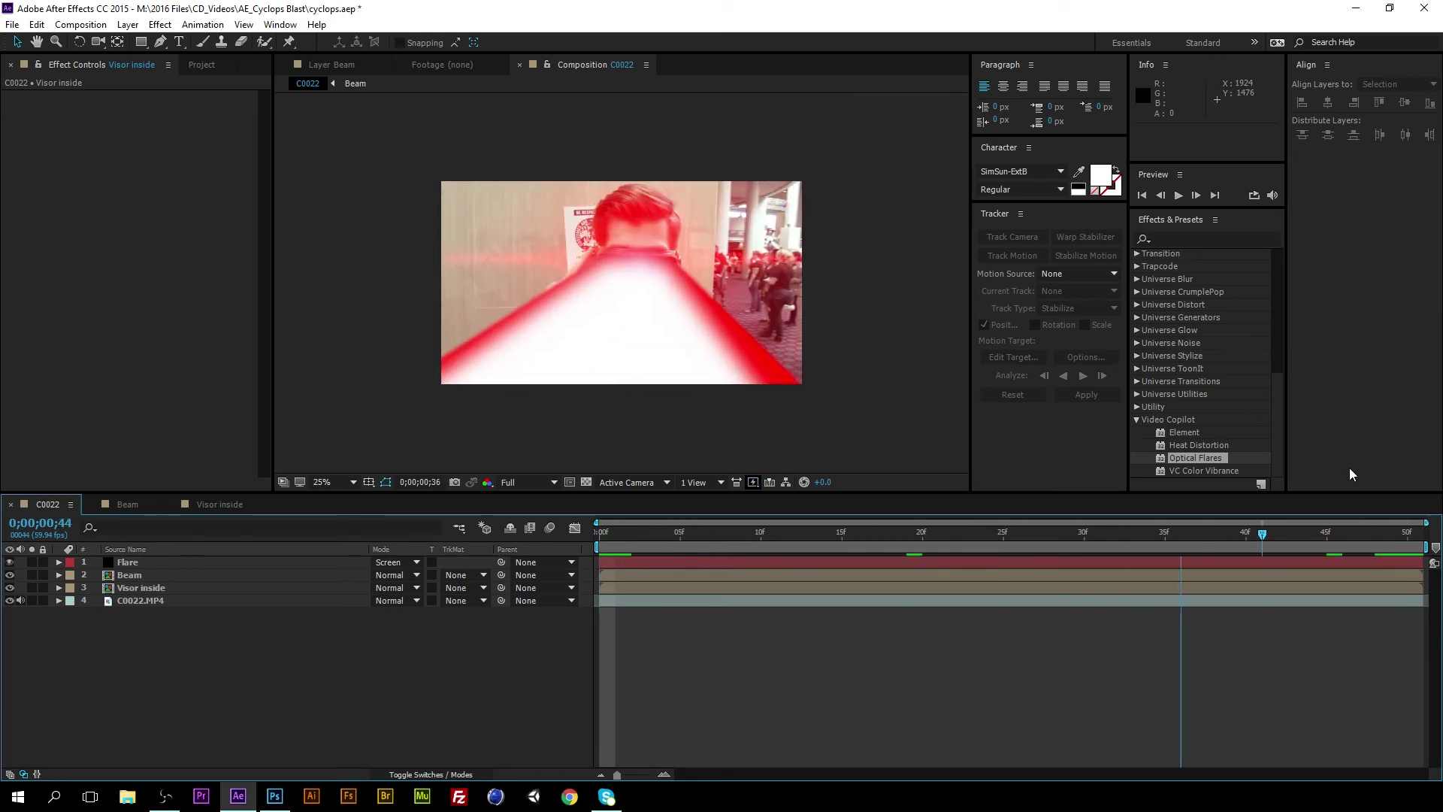
left_click_drag(695, 532, 553, 538)
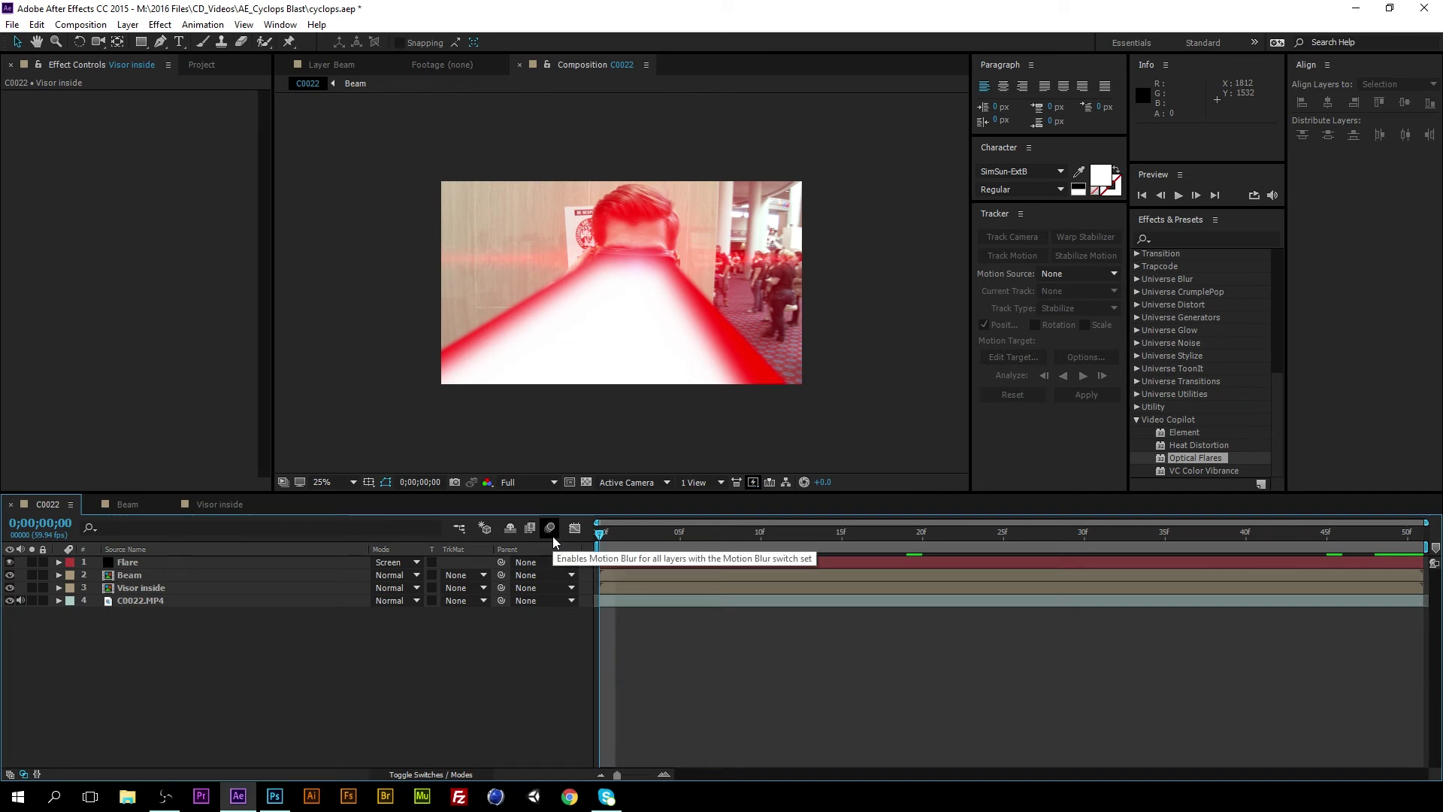
left_click(132, 577, "shift")
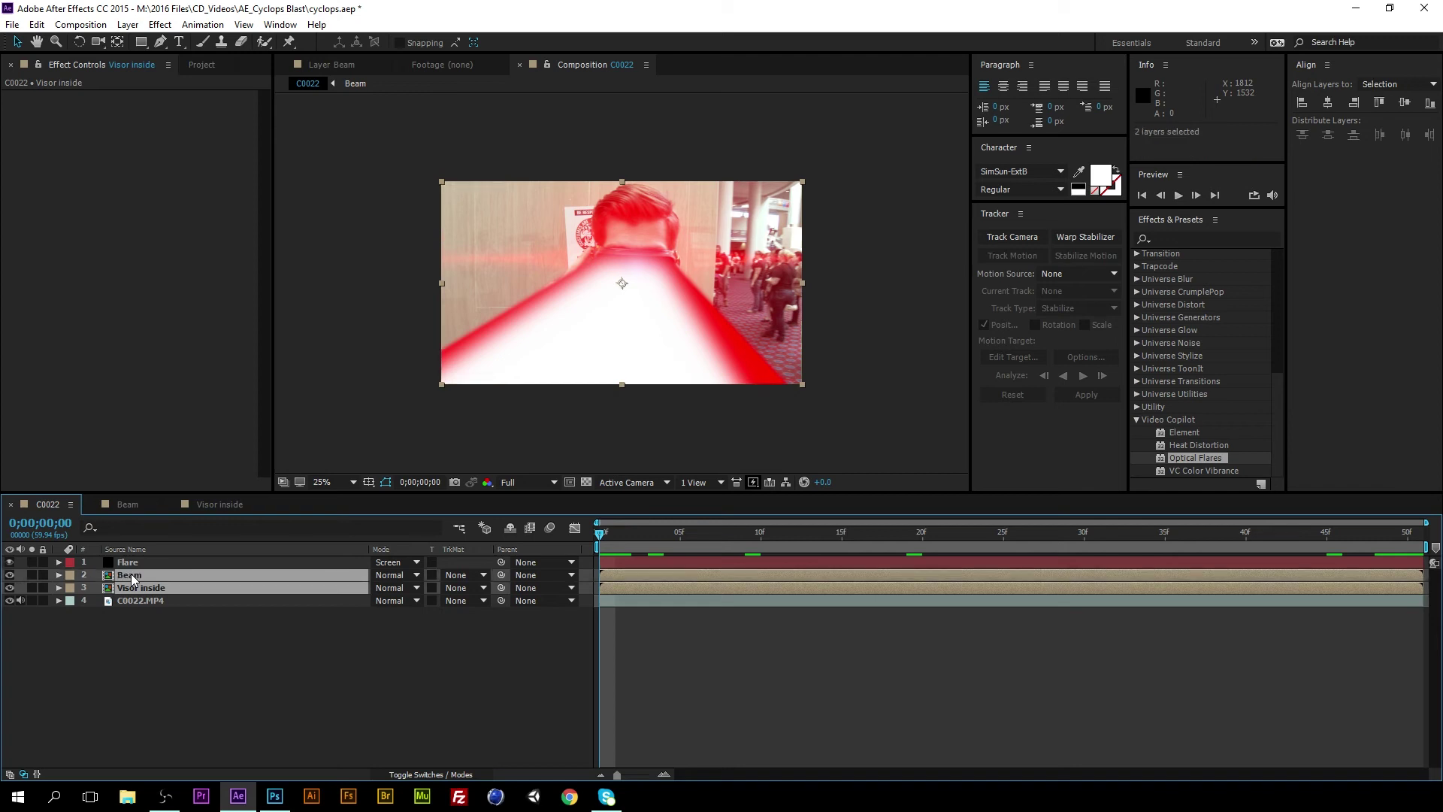
right_click(132, 577)
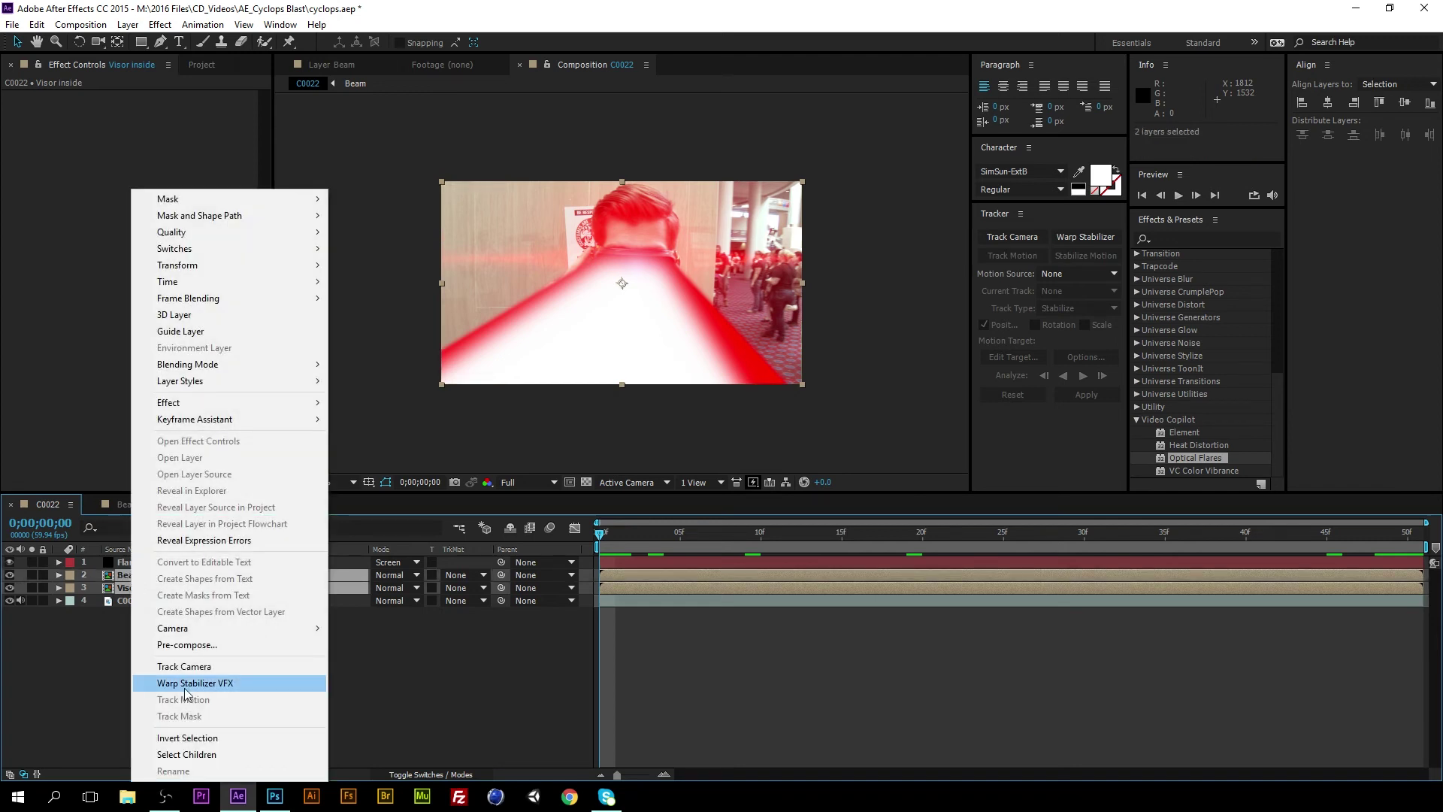
Pre-compose Beam and Visor inside into a composition named 'Cyclops bem', back in C0022.
left_click(218, 648)
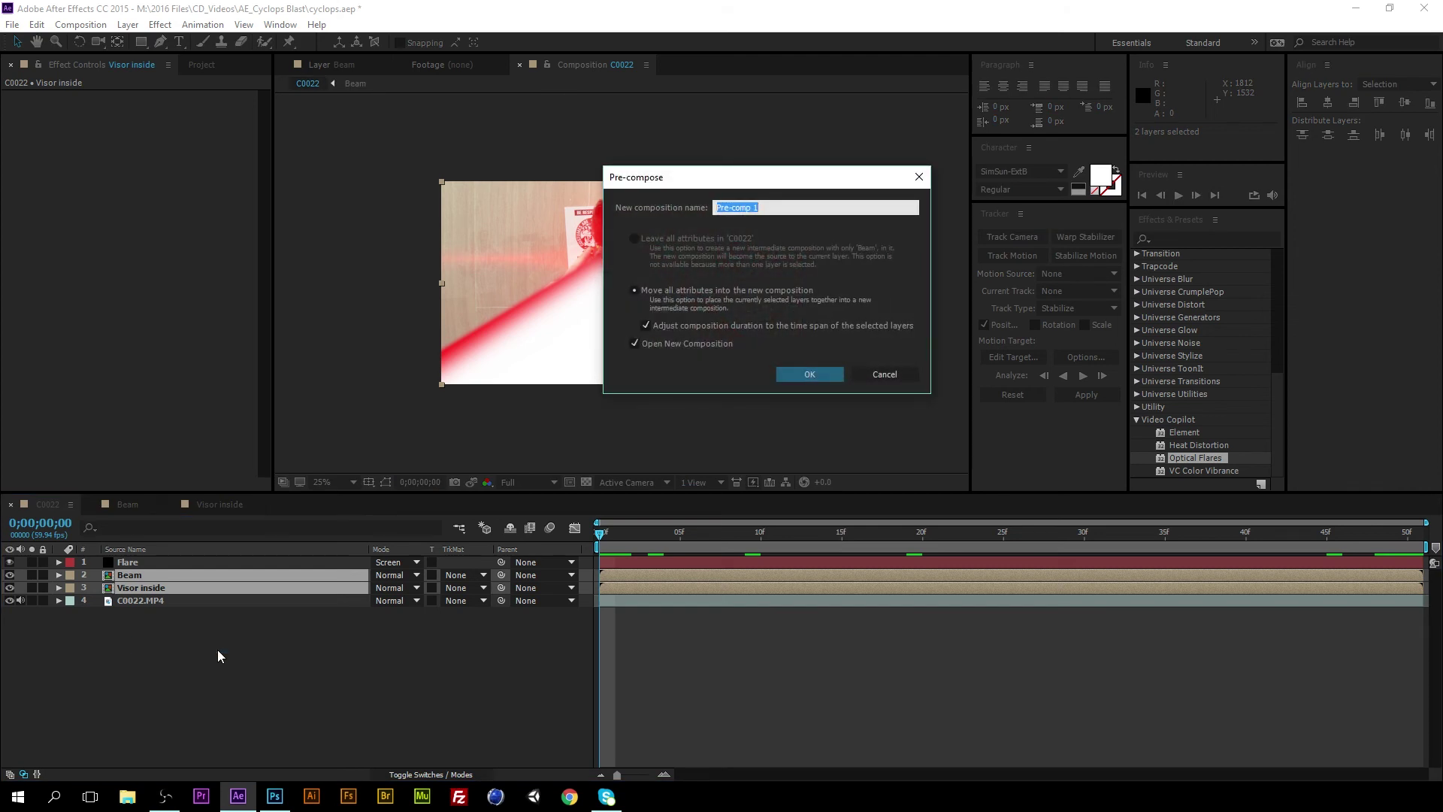
type("Cyclops bem")
key("Return")
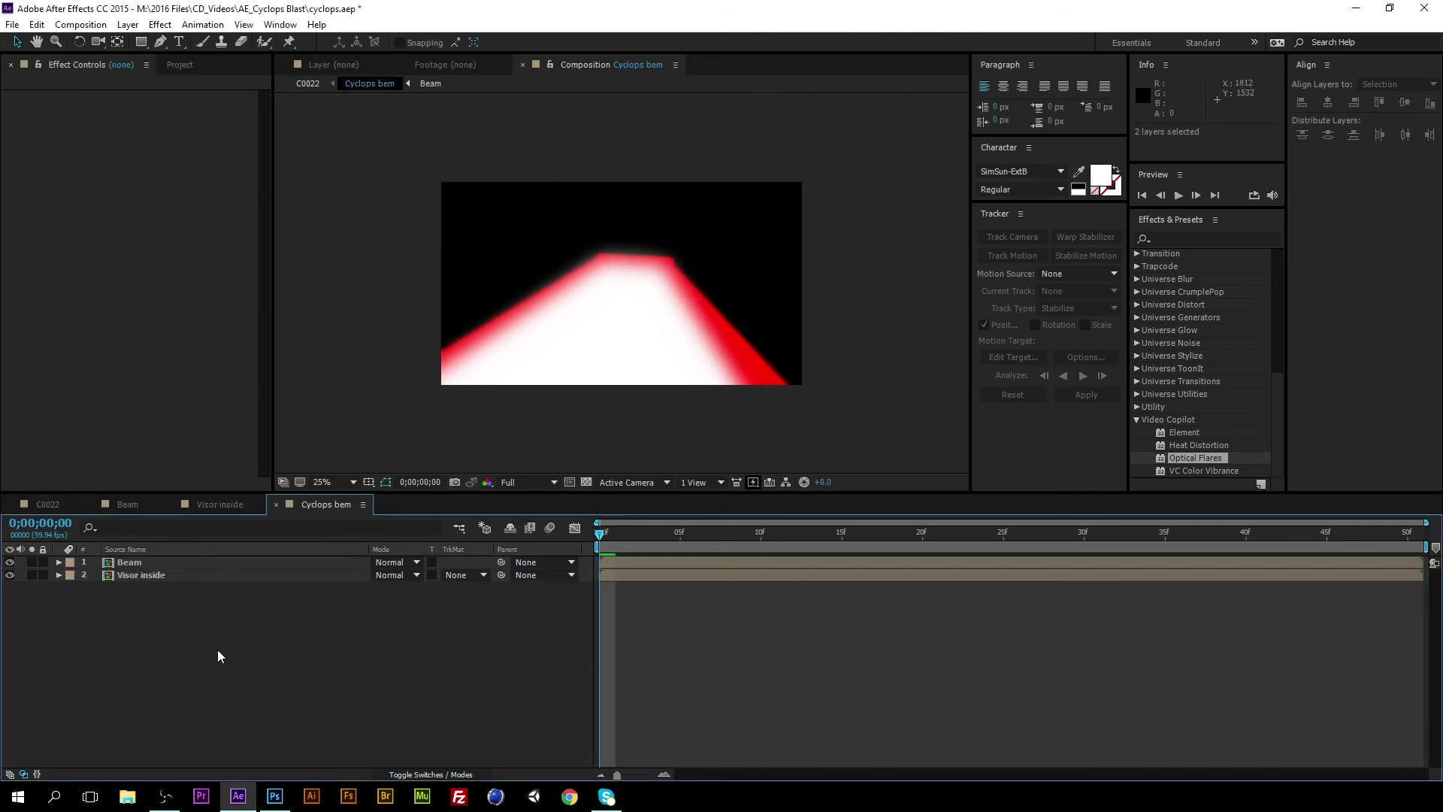
left_click(275, 503)
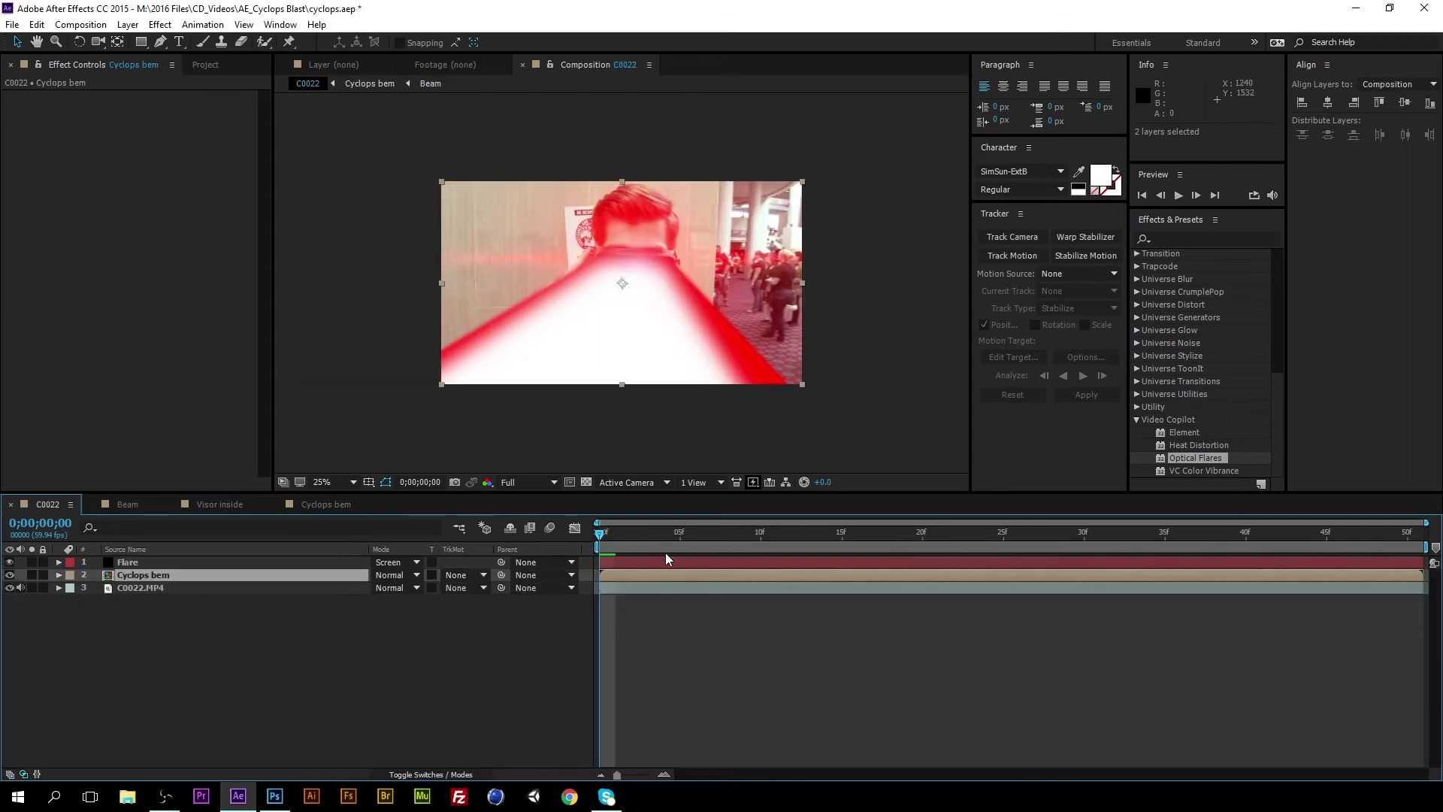
In the Cyclops bem composition, add a new adjustment layer with nothing selected.
left_click(324, 504)
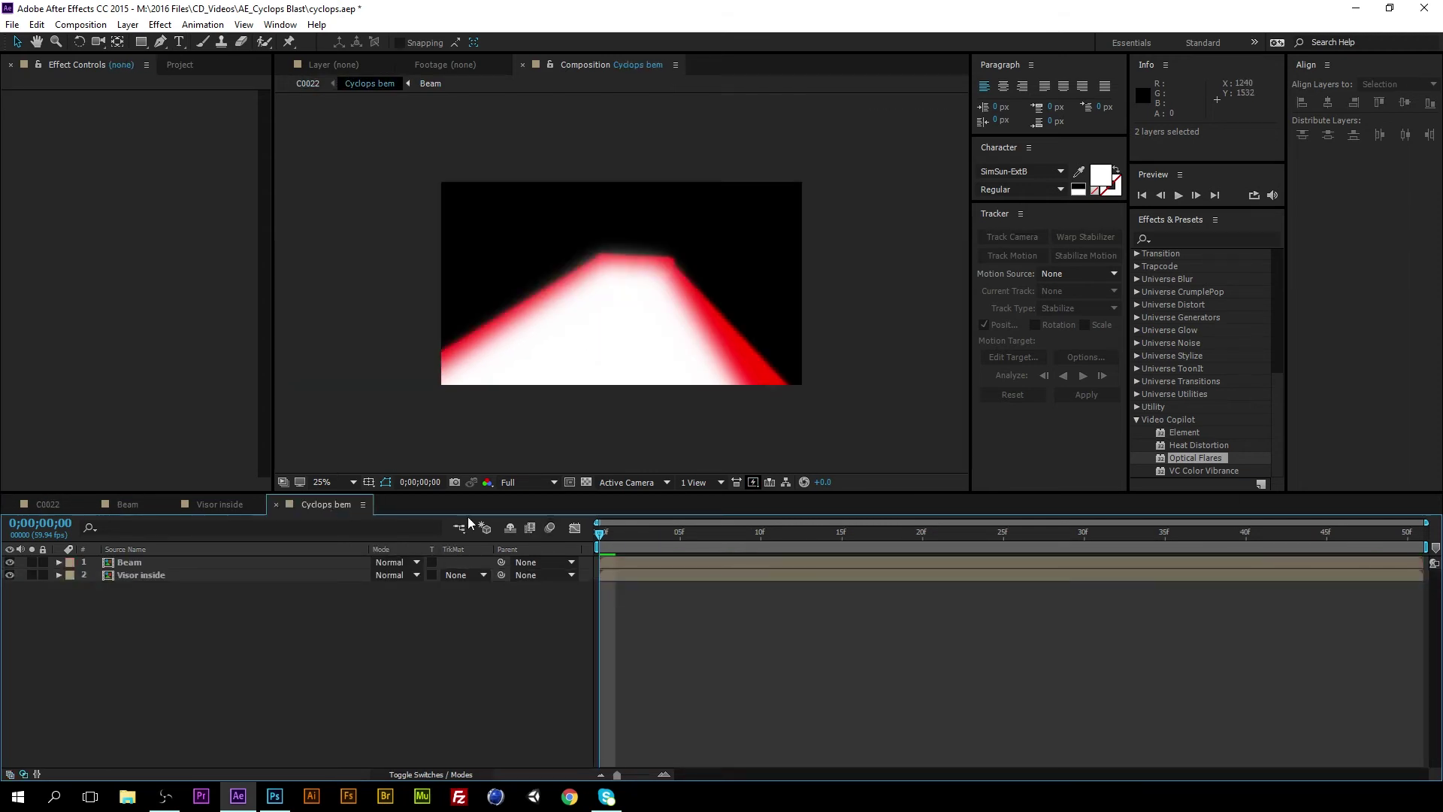
left_click(887, 314)
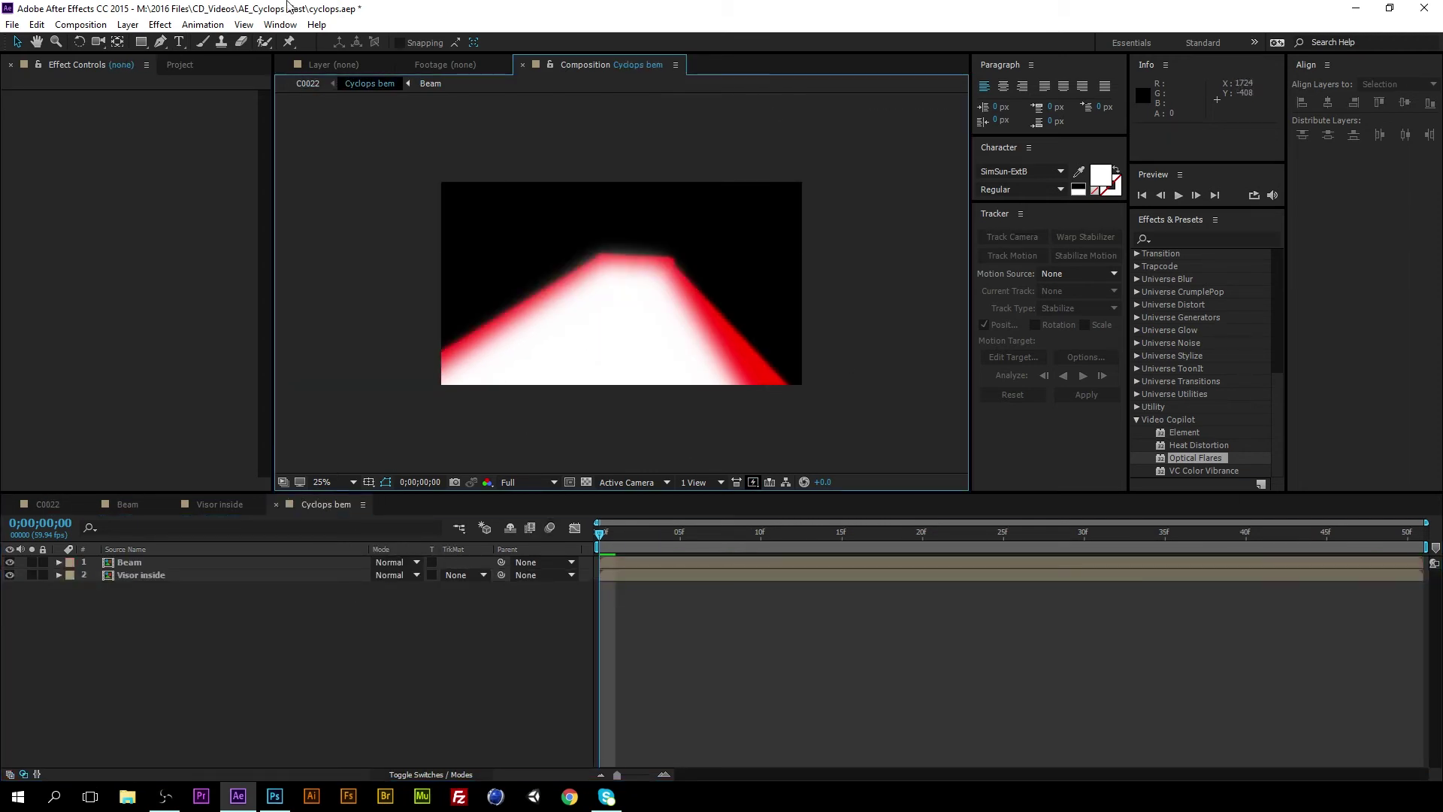
left_click(128, 25)
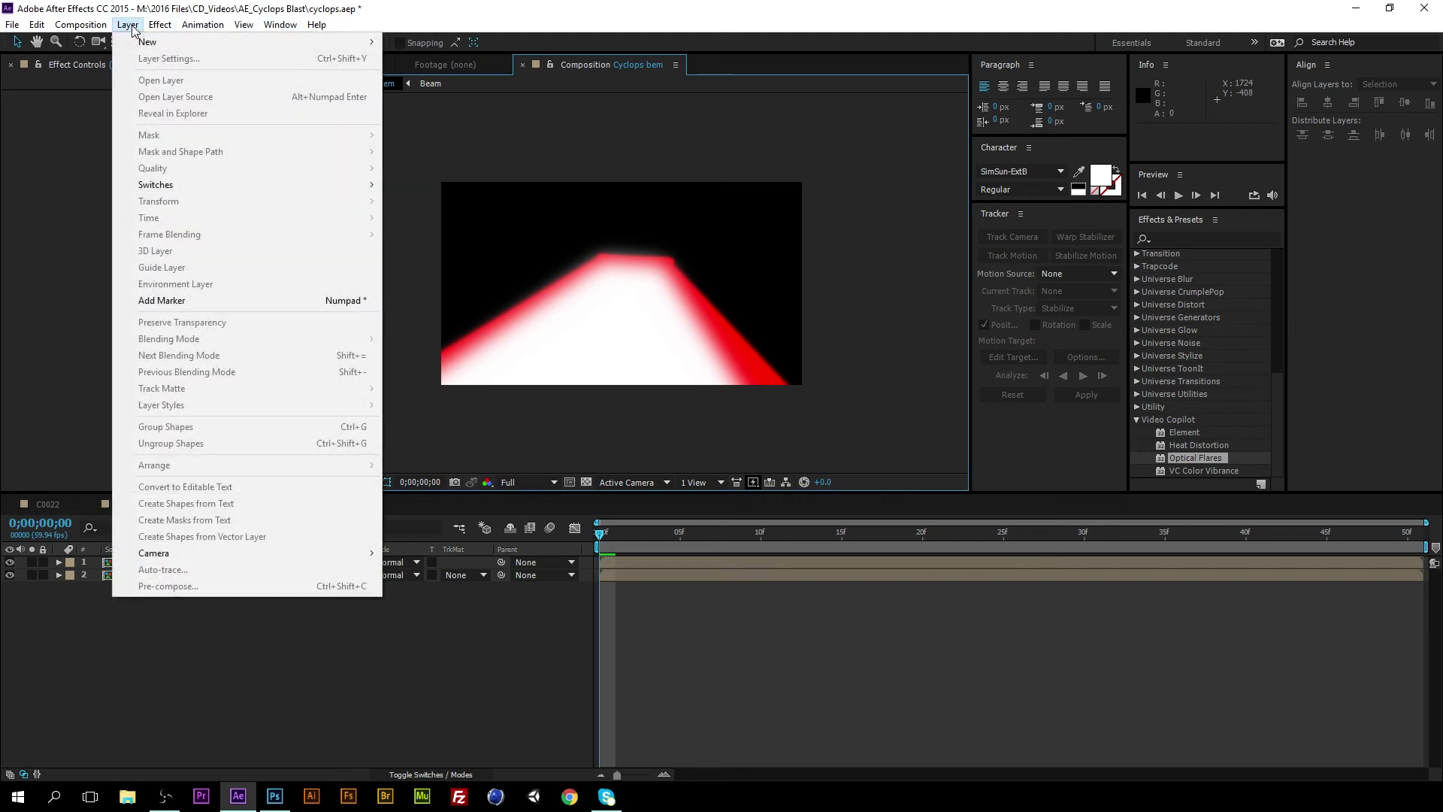
mouse_move(203, 42)
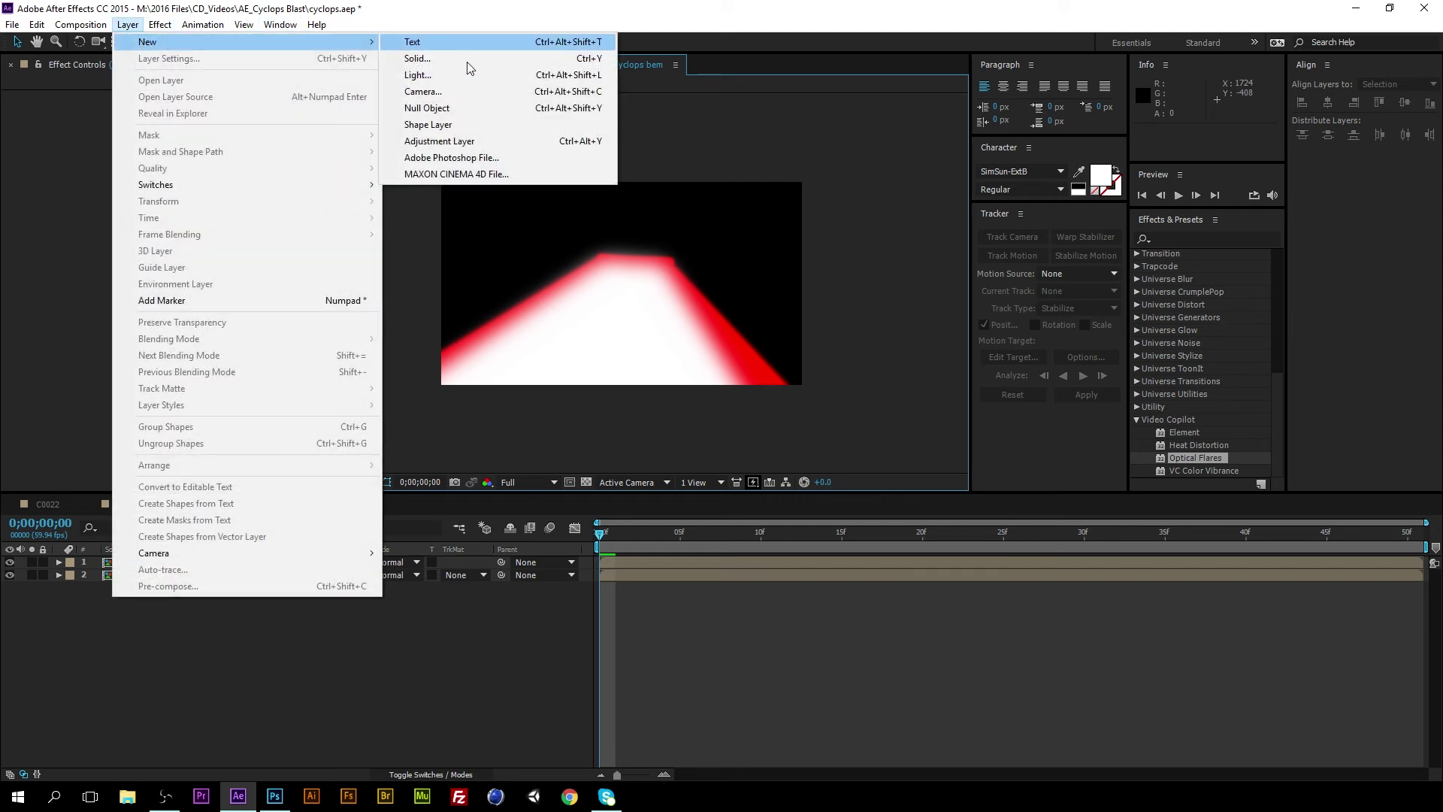
left_click(442, 141)
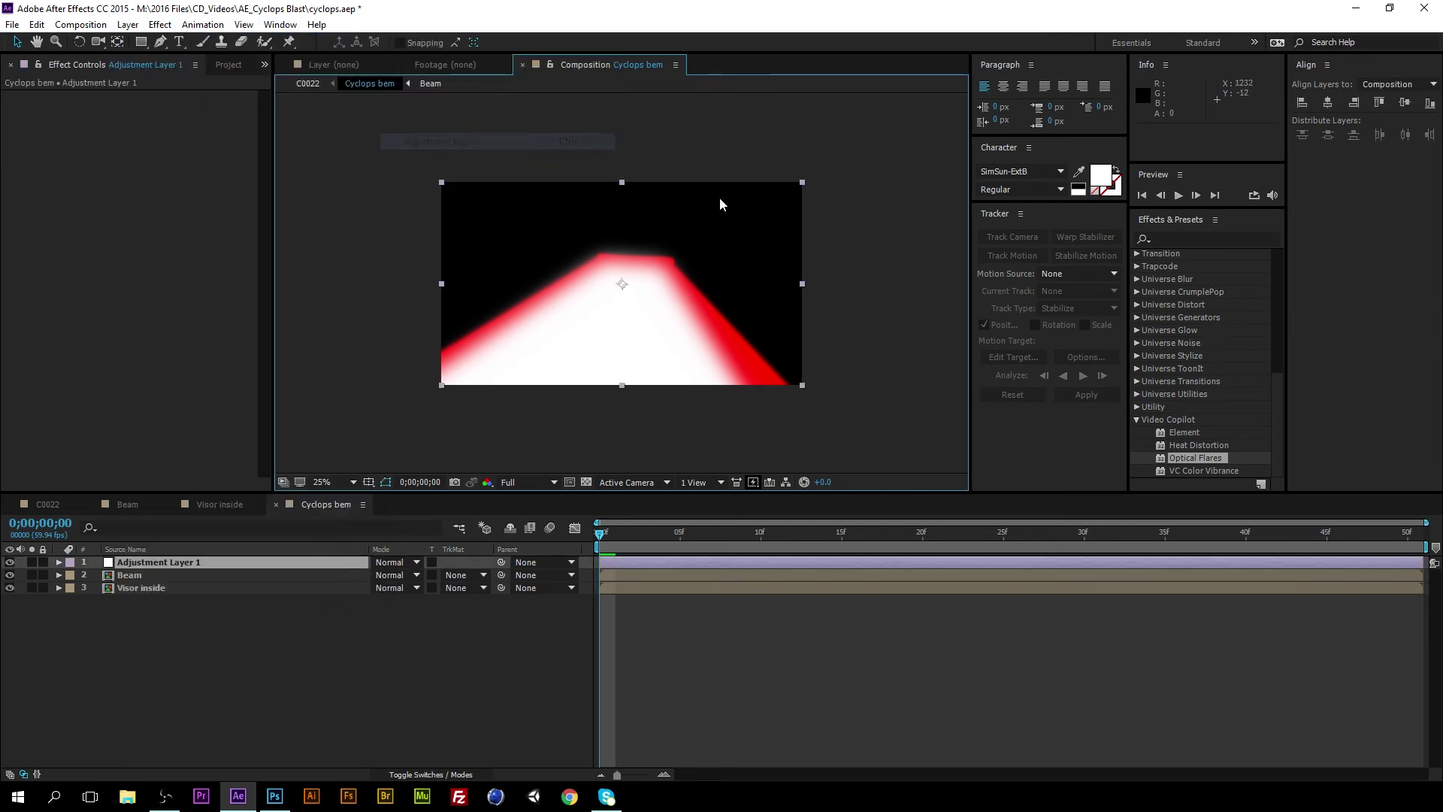
At frame 12, search effects for 'displa' and apply Displacement Map to the adjustment layer.
left_click(685, 540)
left_click(794, 535)
left_click(1194, 234)
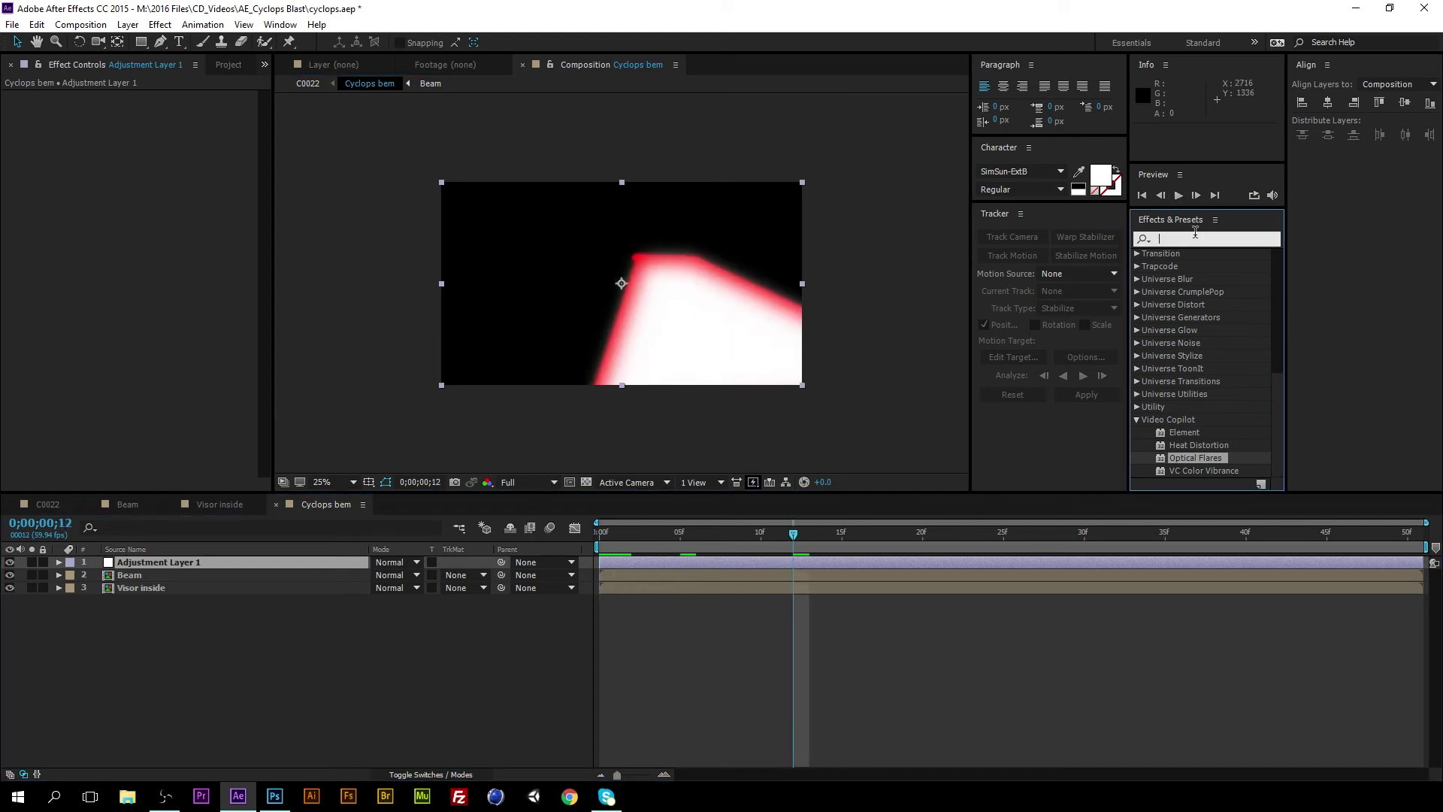
type("displa")
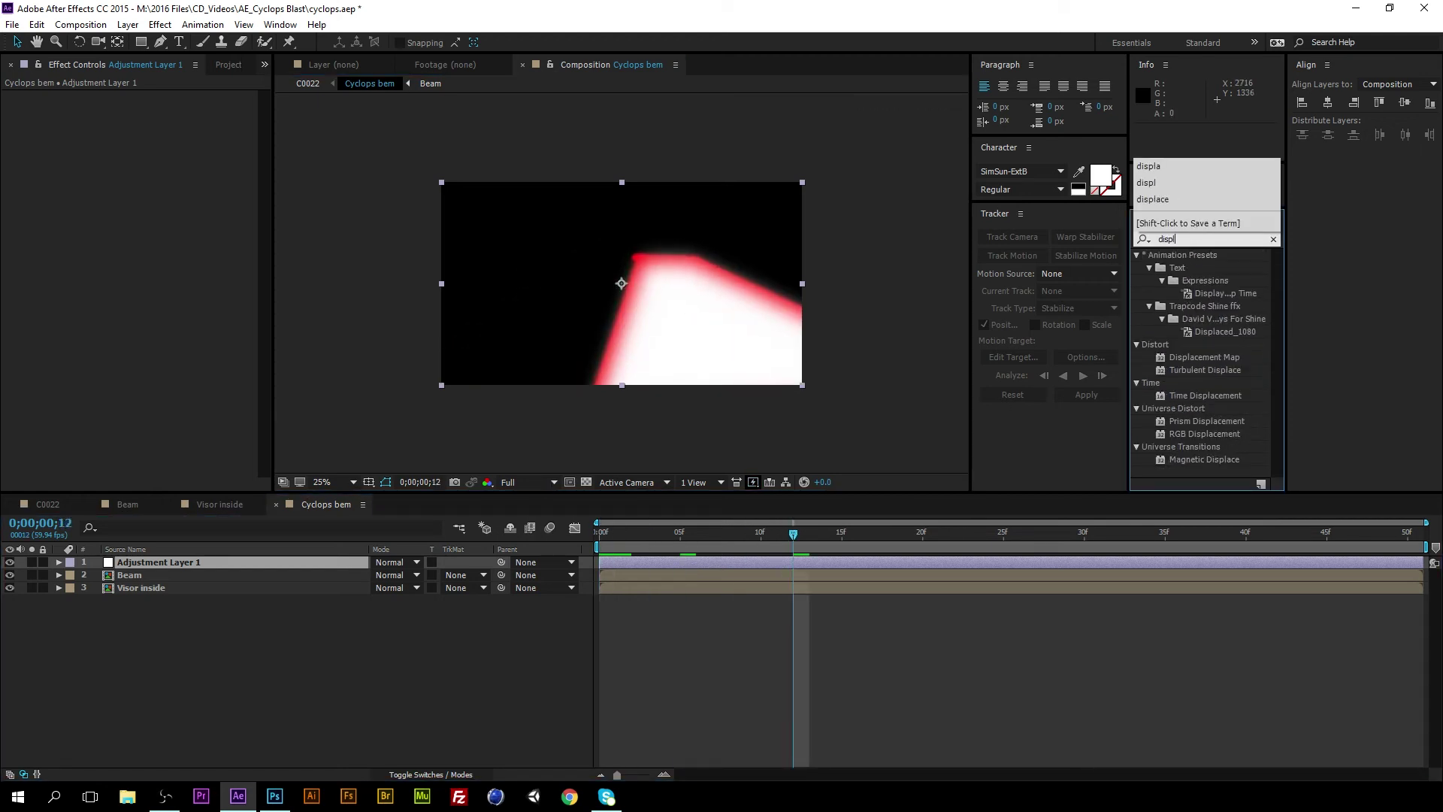
left_click(1208, 357)
left_click_drag(1207, 357, 692, 345)
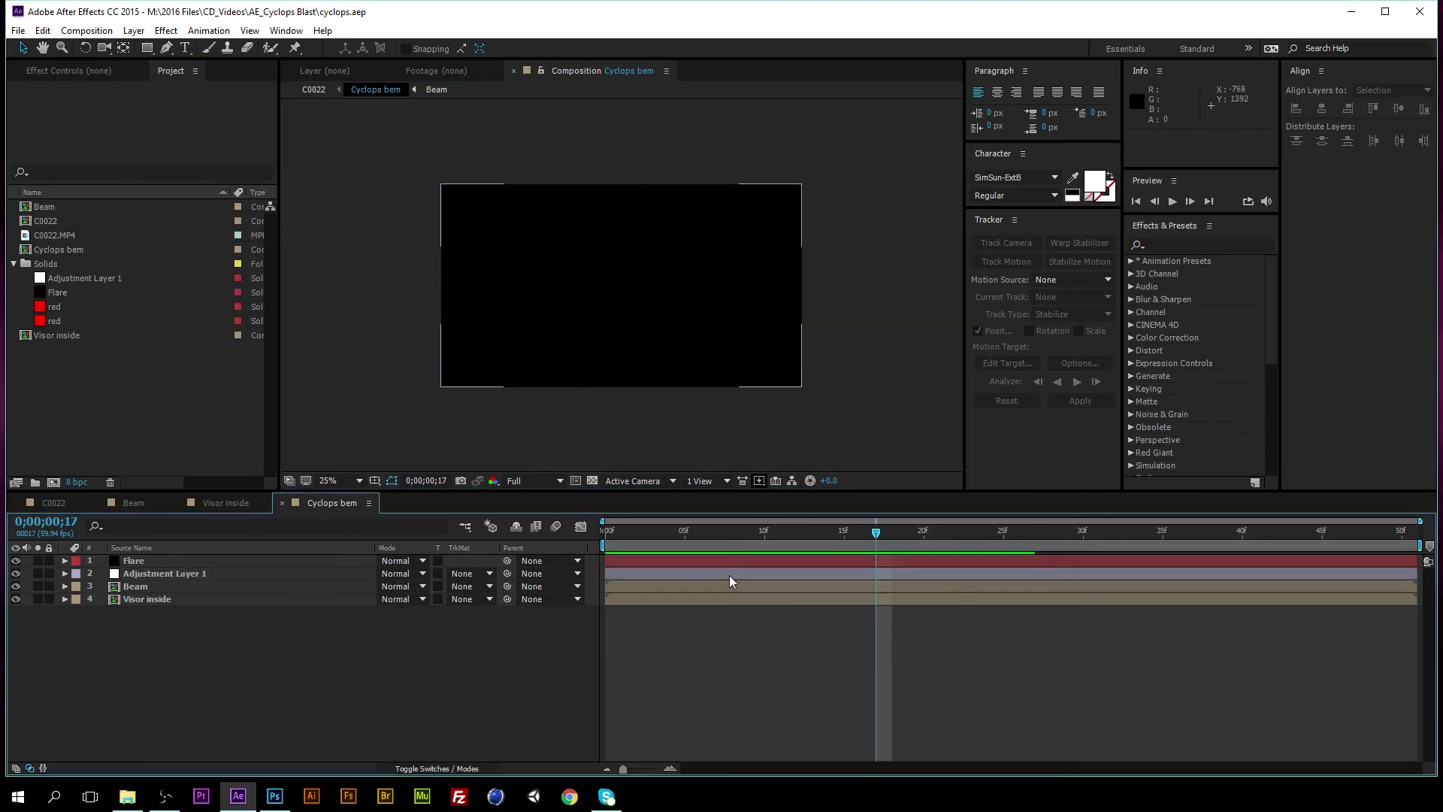
left_click(133, 561)
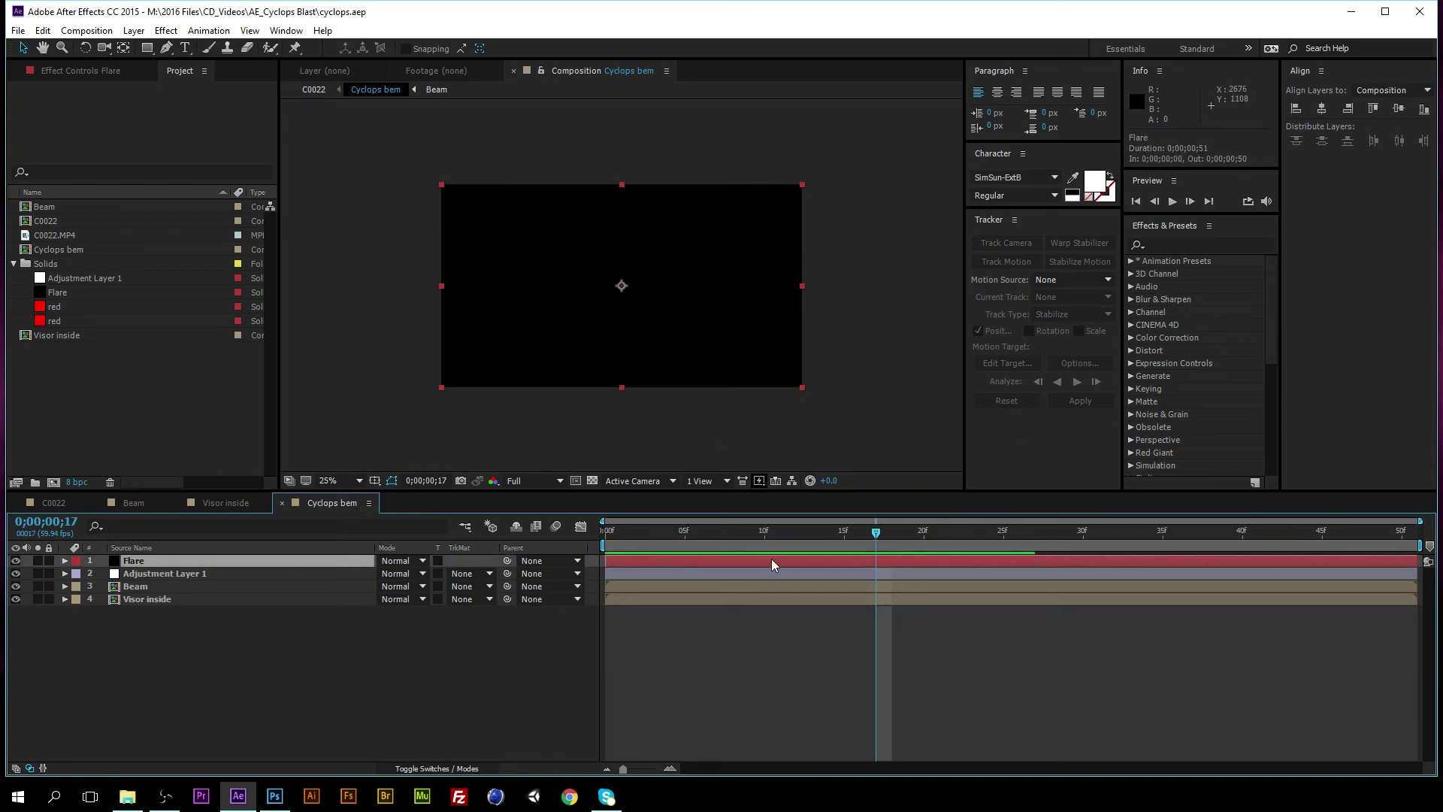
Rename the Flare layer to 'fractlice noise' and apply Fractal Noise to it.
key("Return")
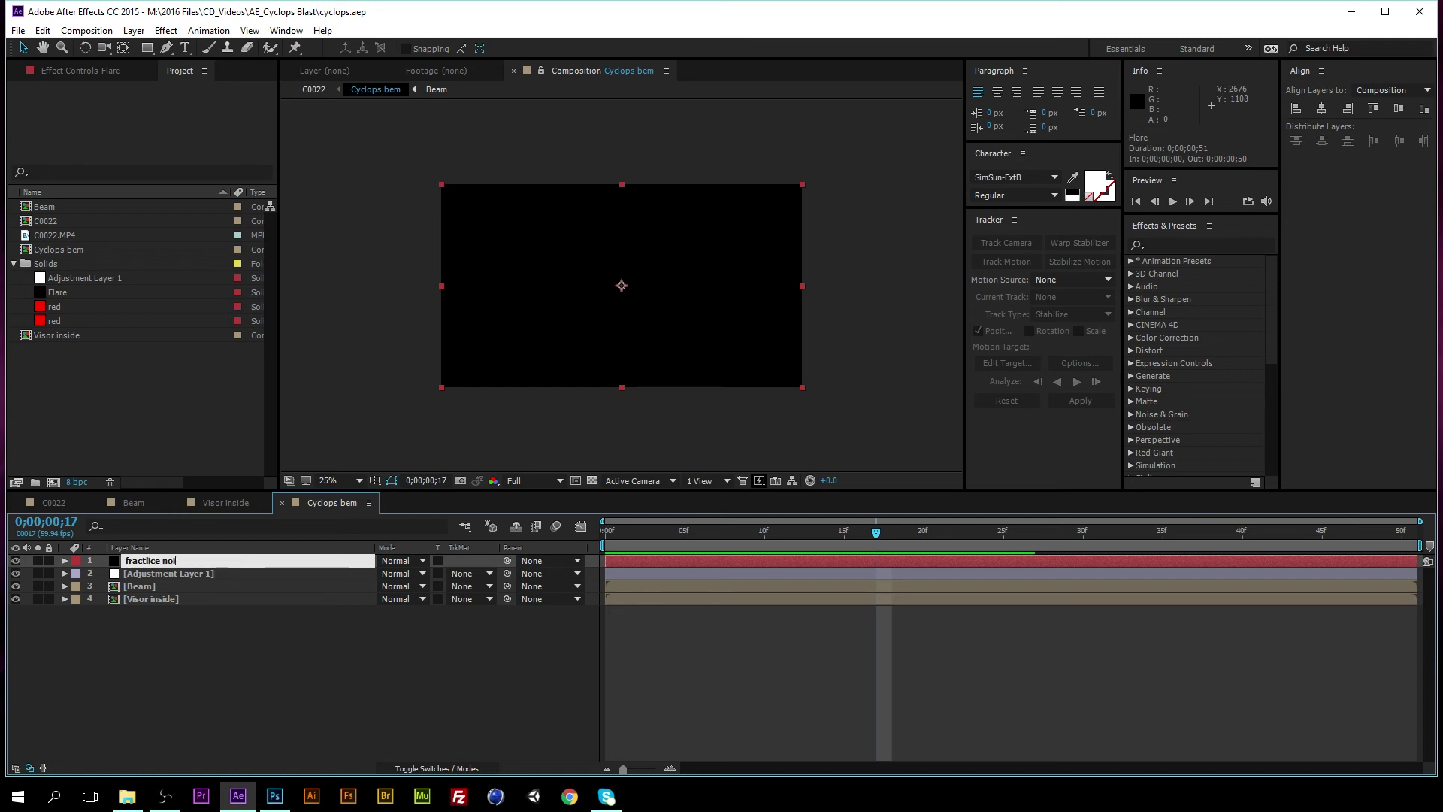
type("fractlice noise")
key("Return")
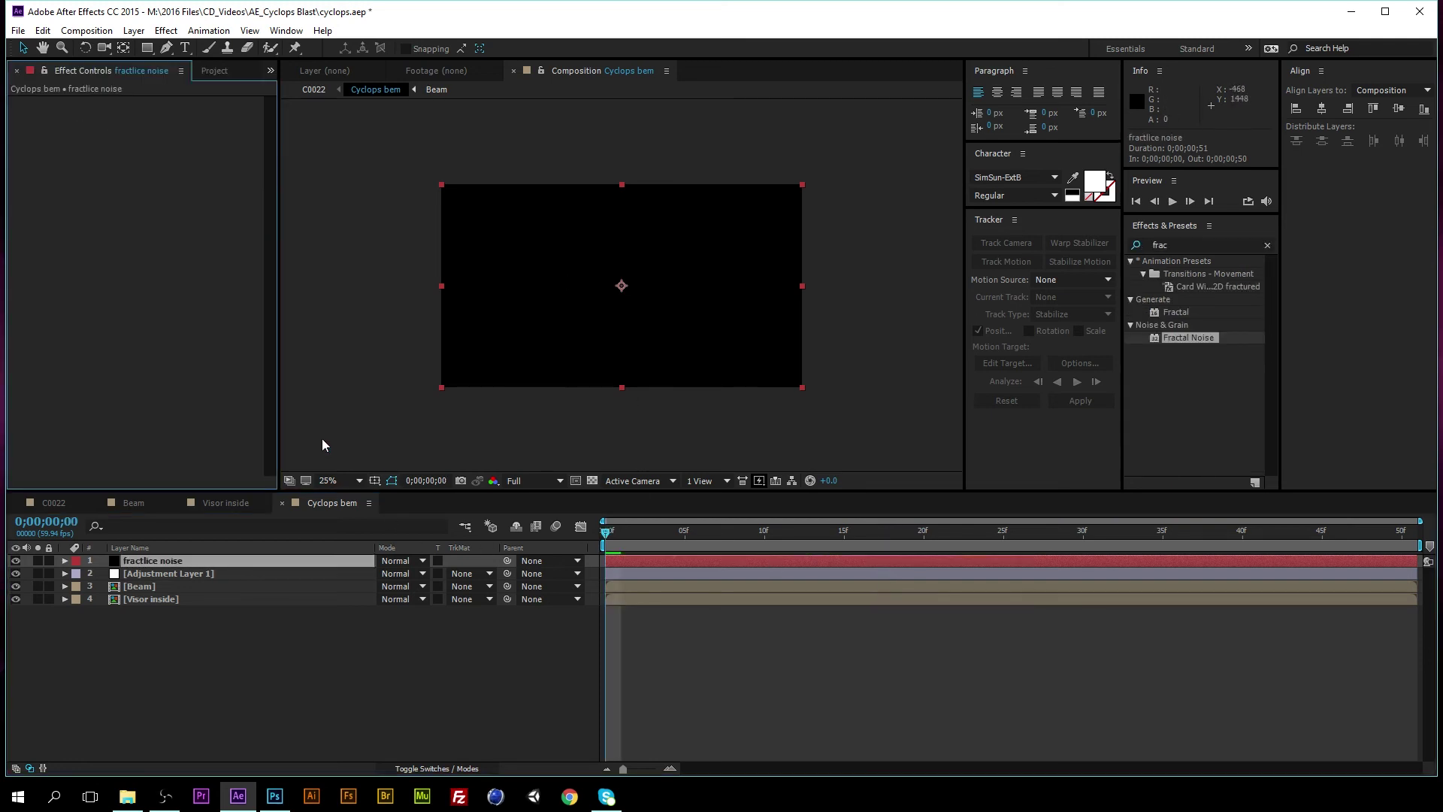
left_click(323, 440)
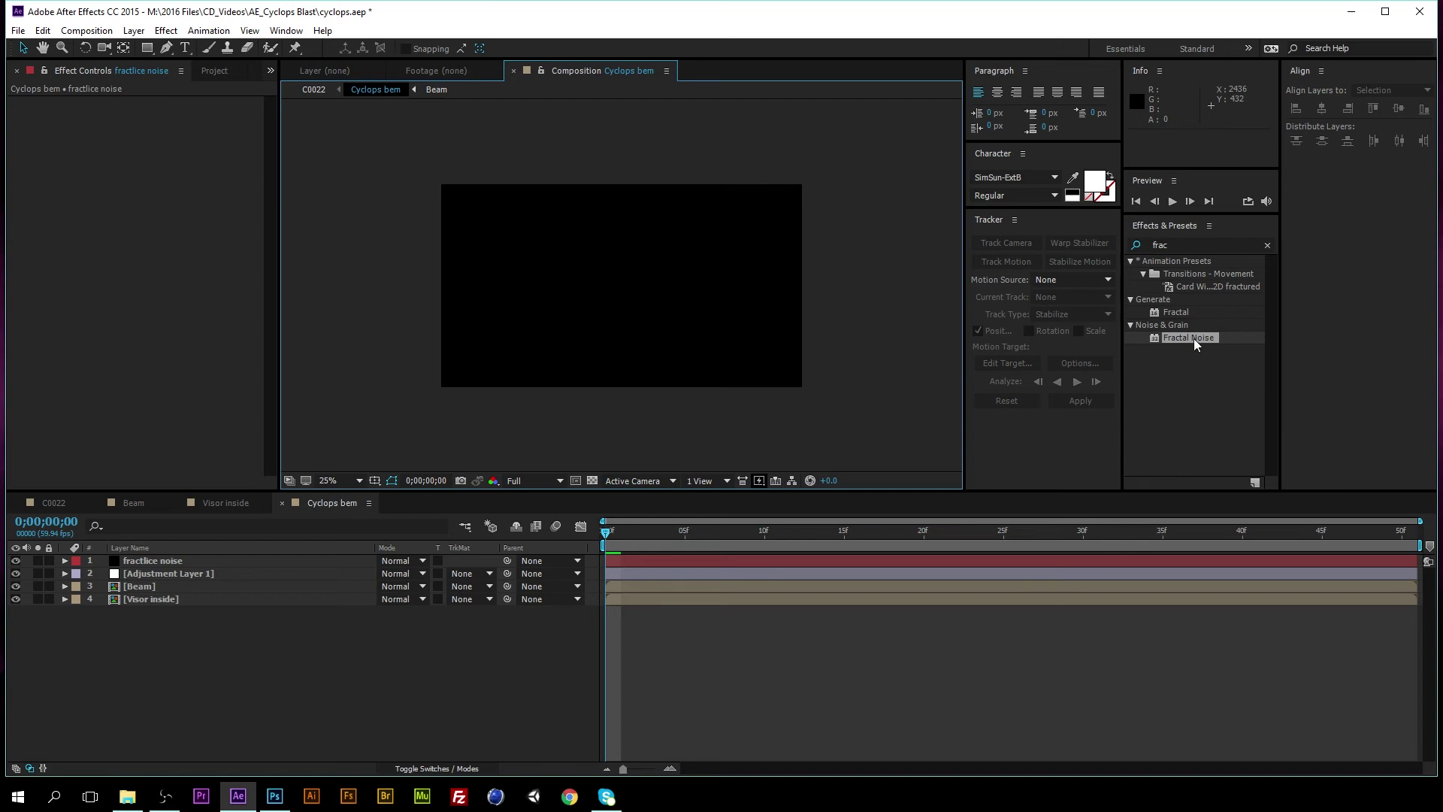
left_click_drag(1193, 338, 173, 565)
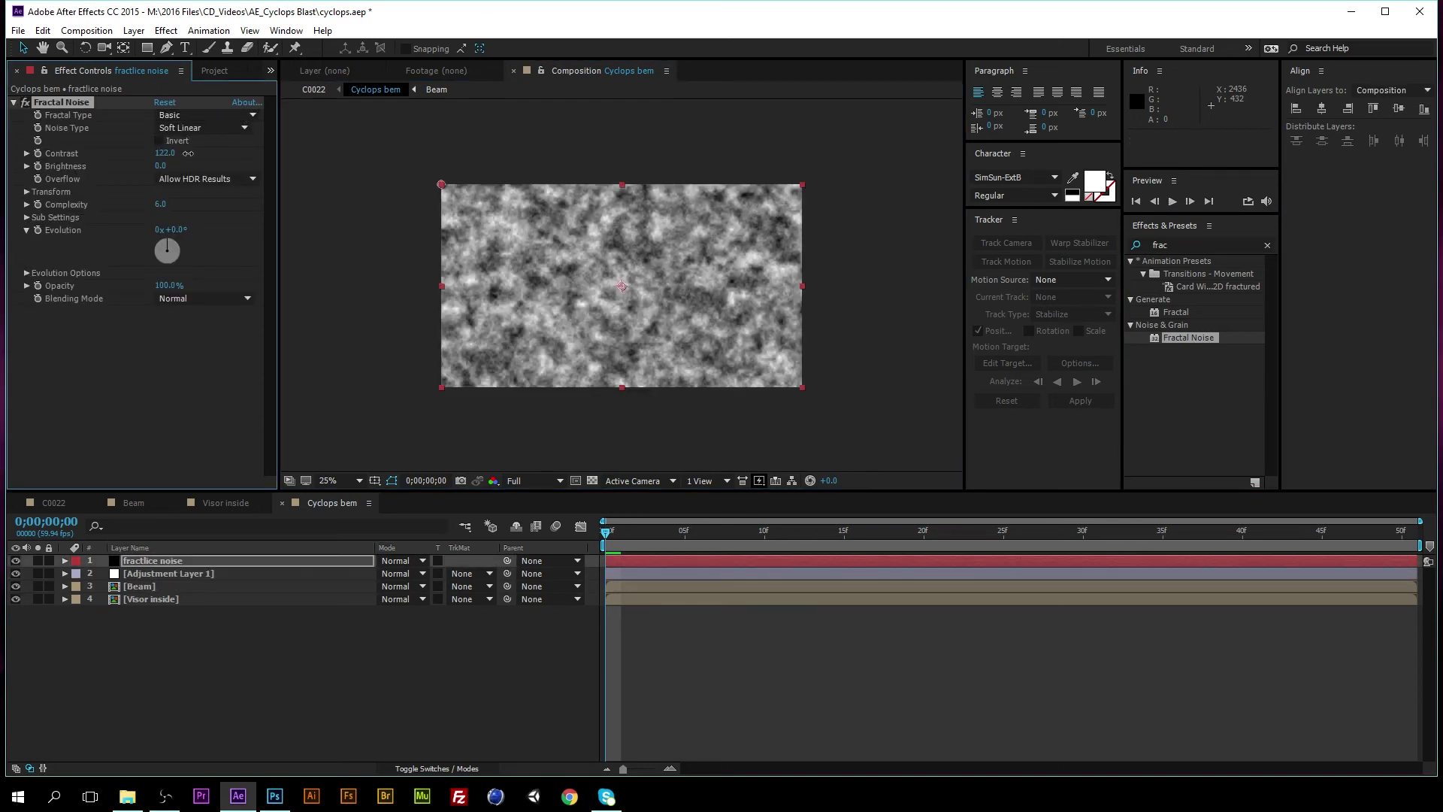
Set Fractal Noise complexity to 19.7 and bring contrast down to roughly 291.
left_click_drag(188, 153, 1203, 124)
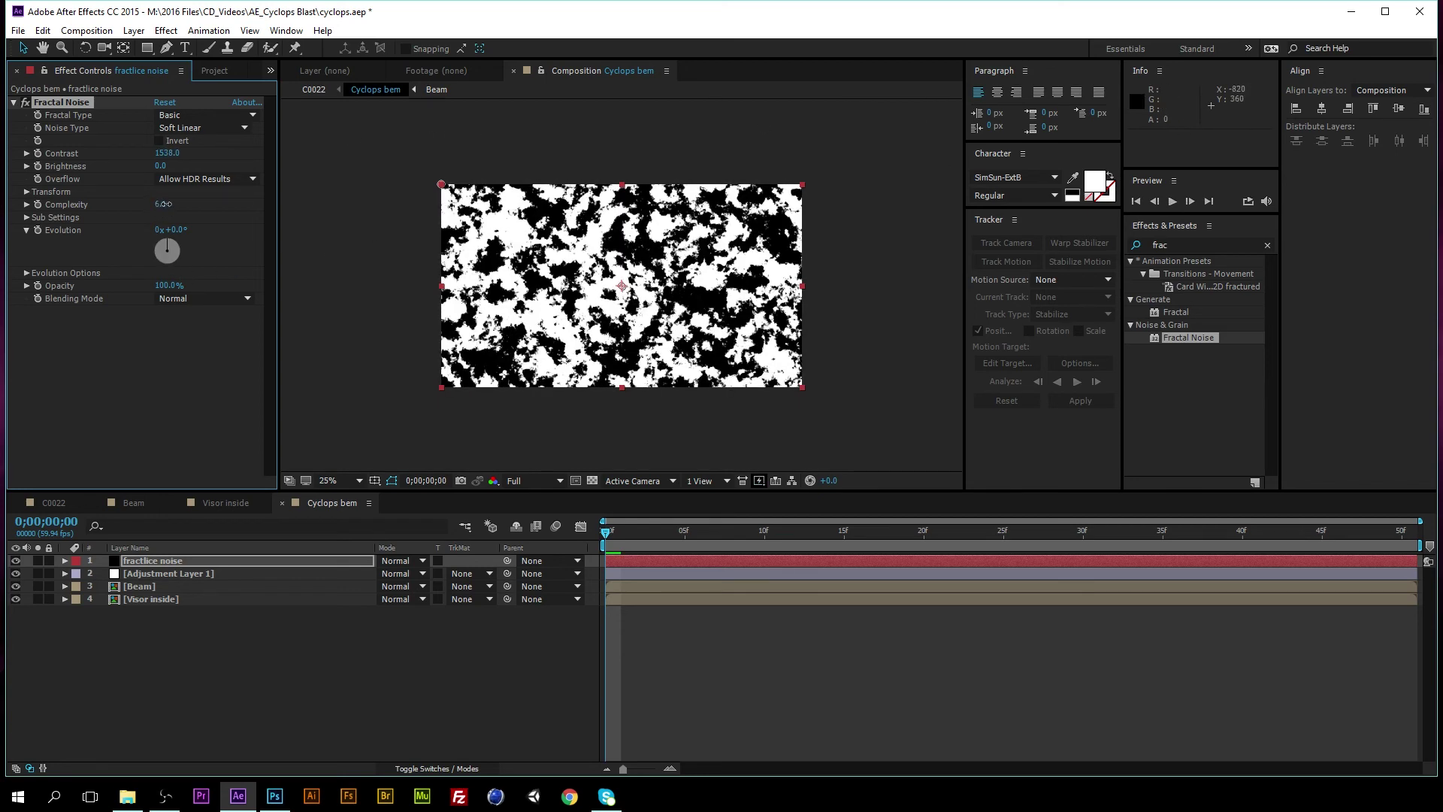
left_click_drag(166, 203, 268, 202)
left_click_drag(103, 154, 8, 154)
left_click_drag(167, 154, 60, 154)
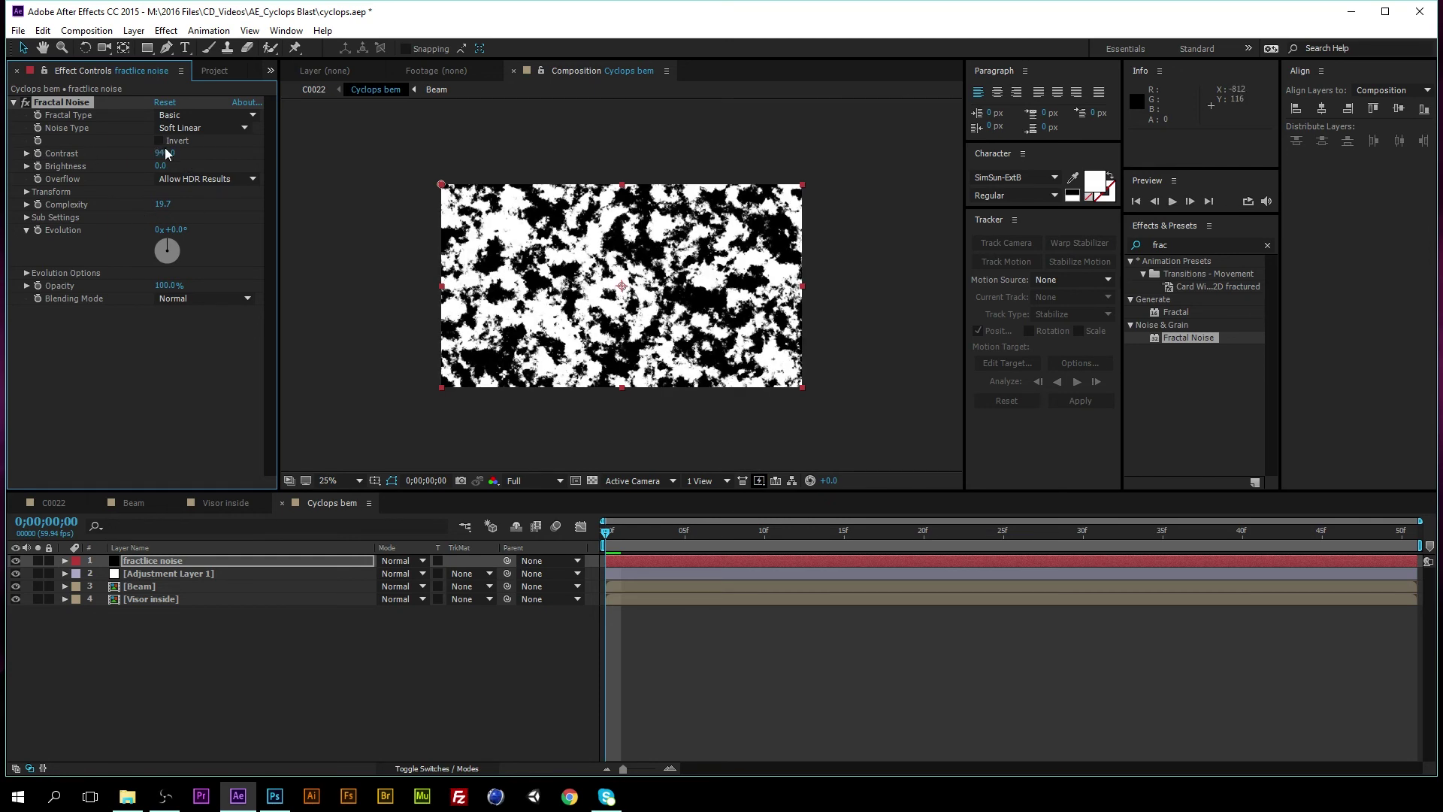
left_click_drag(177, 152, 8, 152)
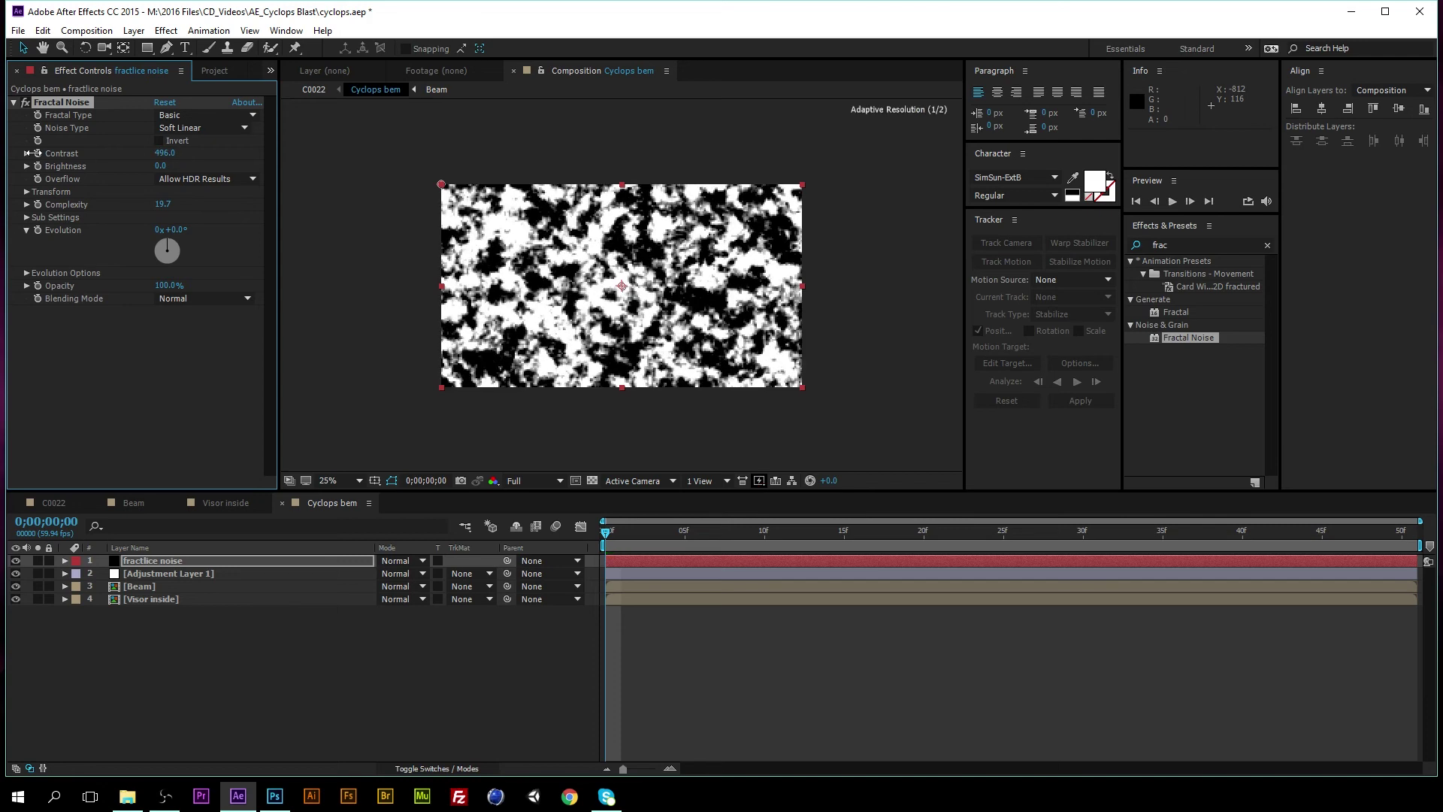
left_click_drag(167, 152, 7, 153)
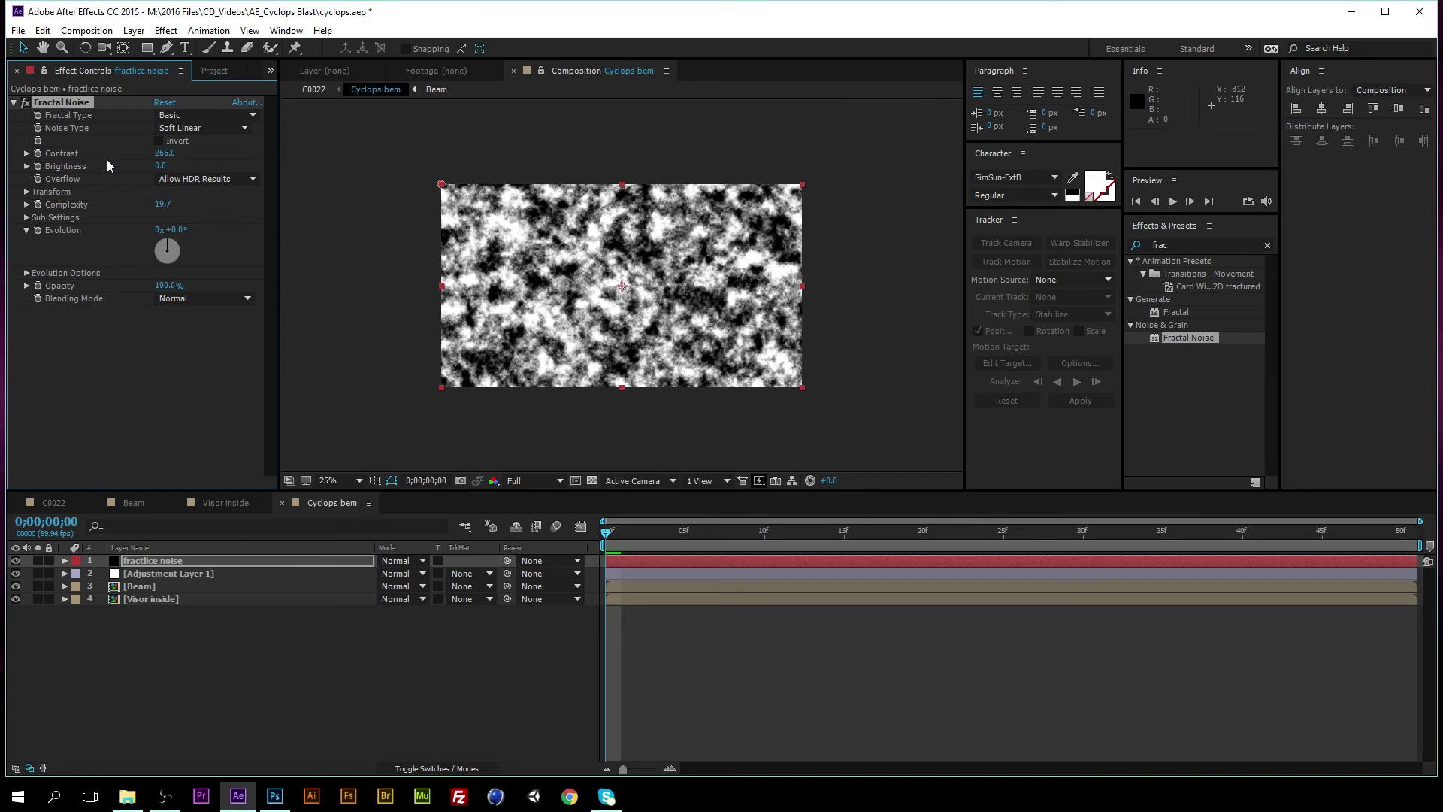
Set the fractlice noise layer's blend mode to Screen and preview the first frames.
left_click(444, 639)
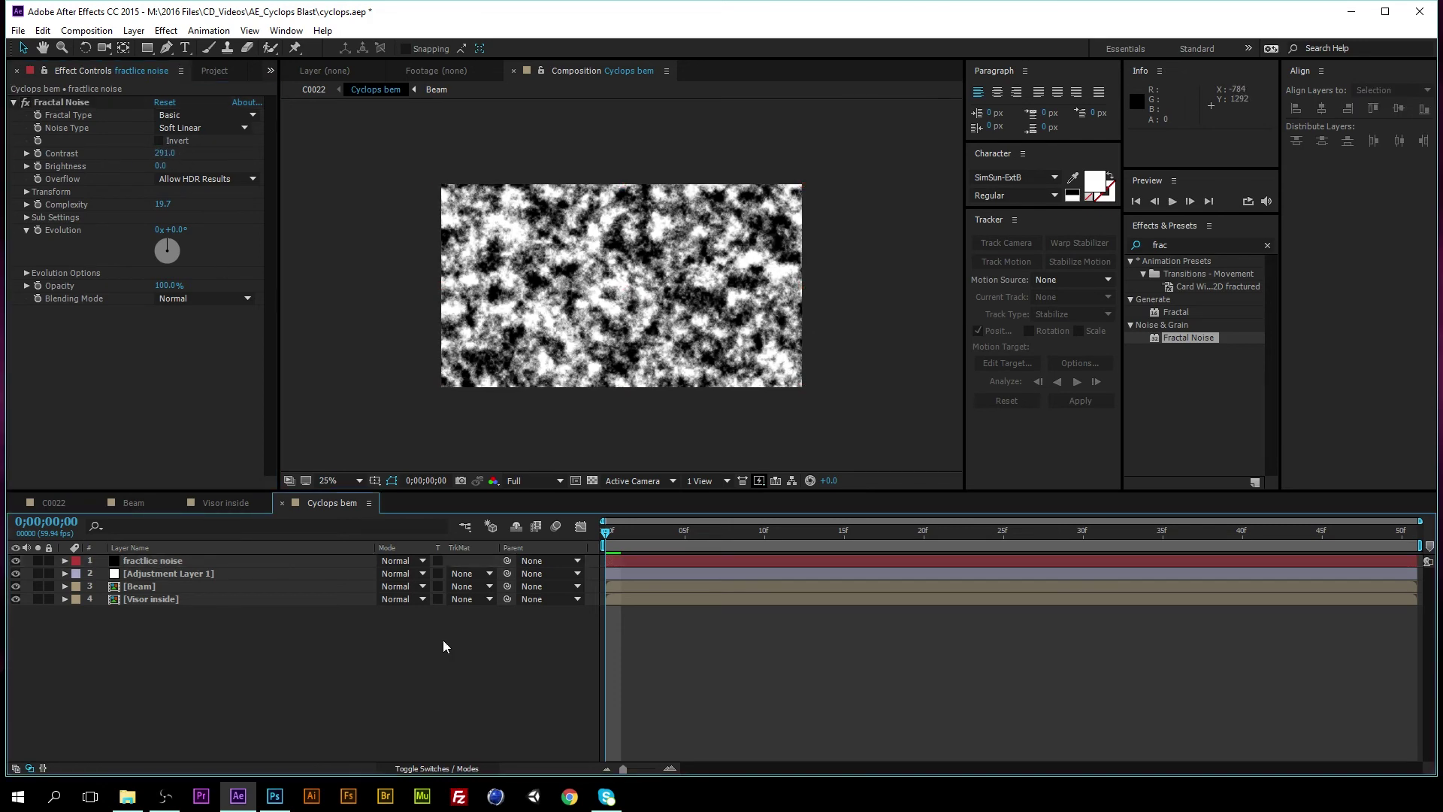
left_click(409, 561)
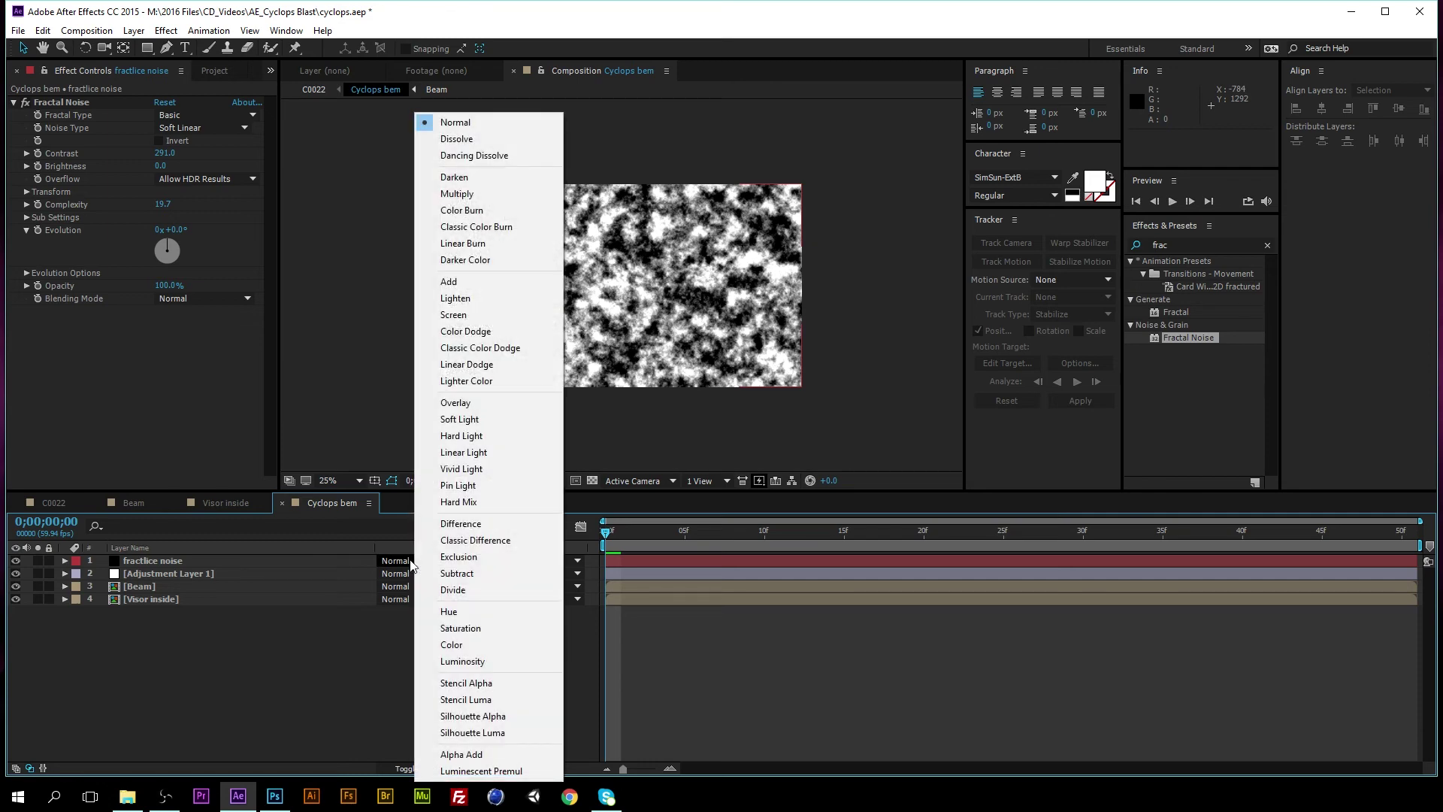
left_click(361, 684)
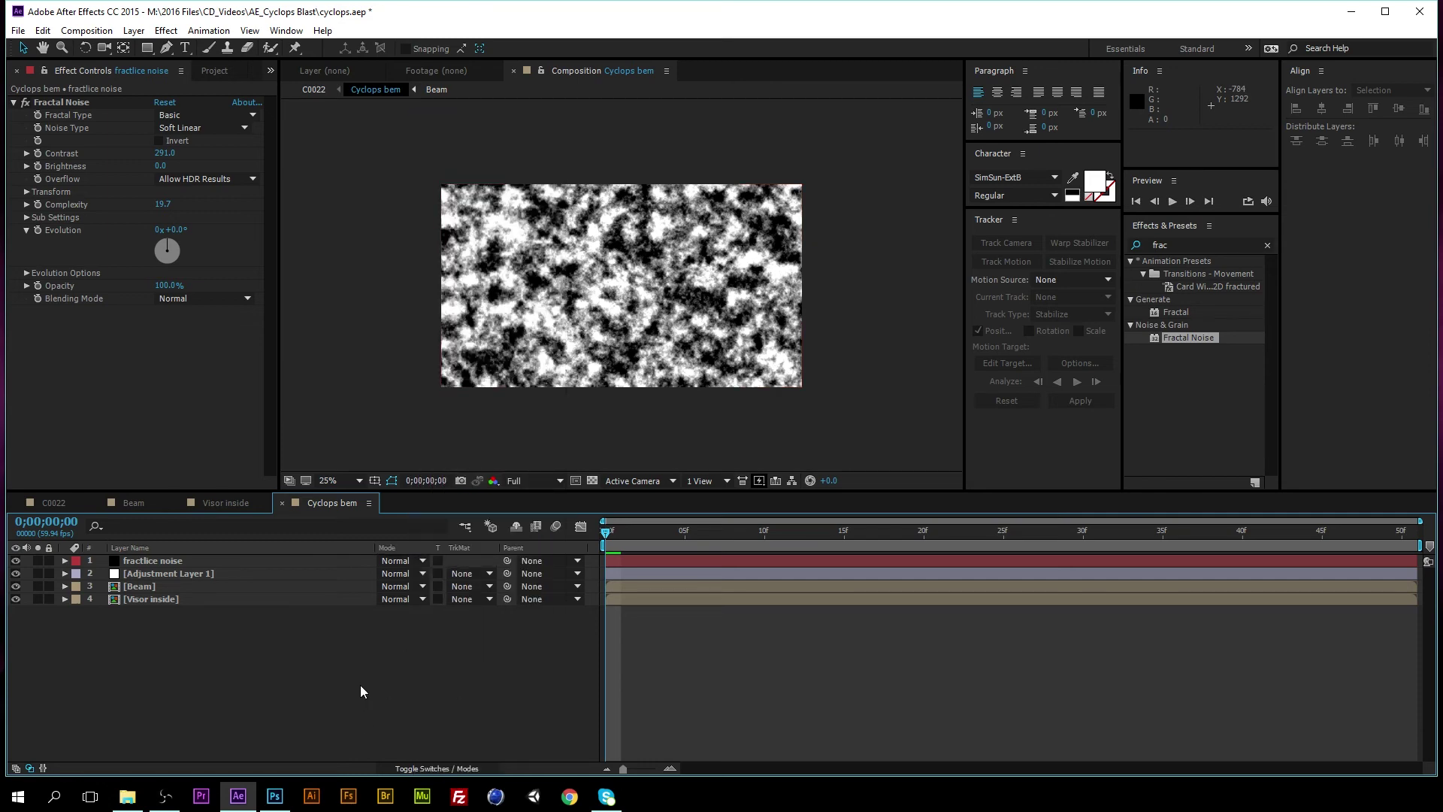
left_click(413, 560)
left_click(488, 316)
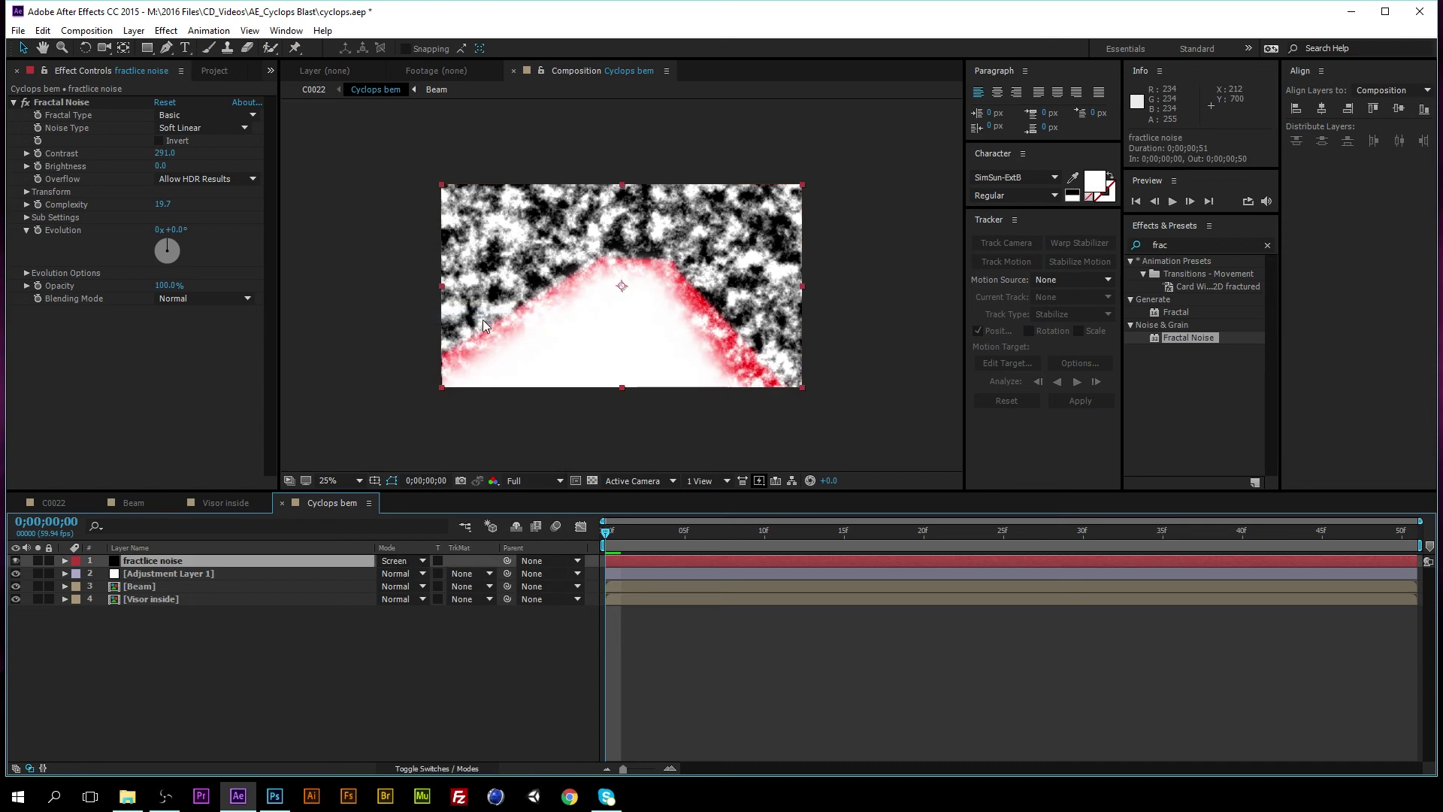
left_click_drag(703, 534, 517, 517)
Confirm Adjustment Layer 1's Displacement Map Layer remains 1. fractlice noise.
left_click(172, 574)
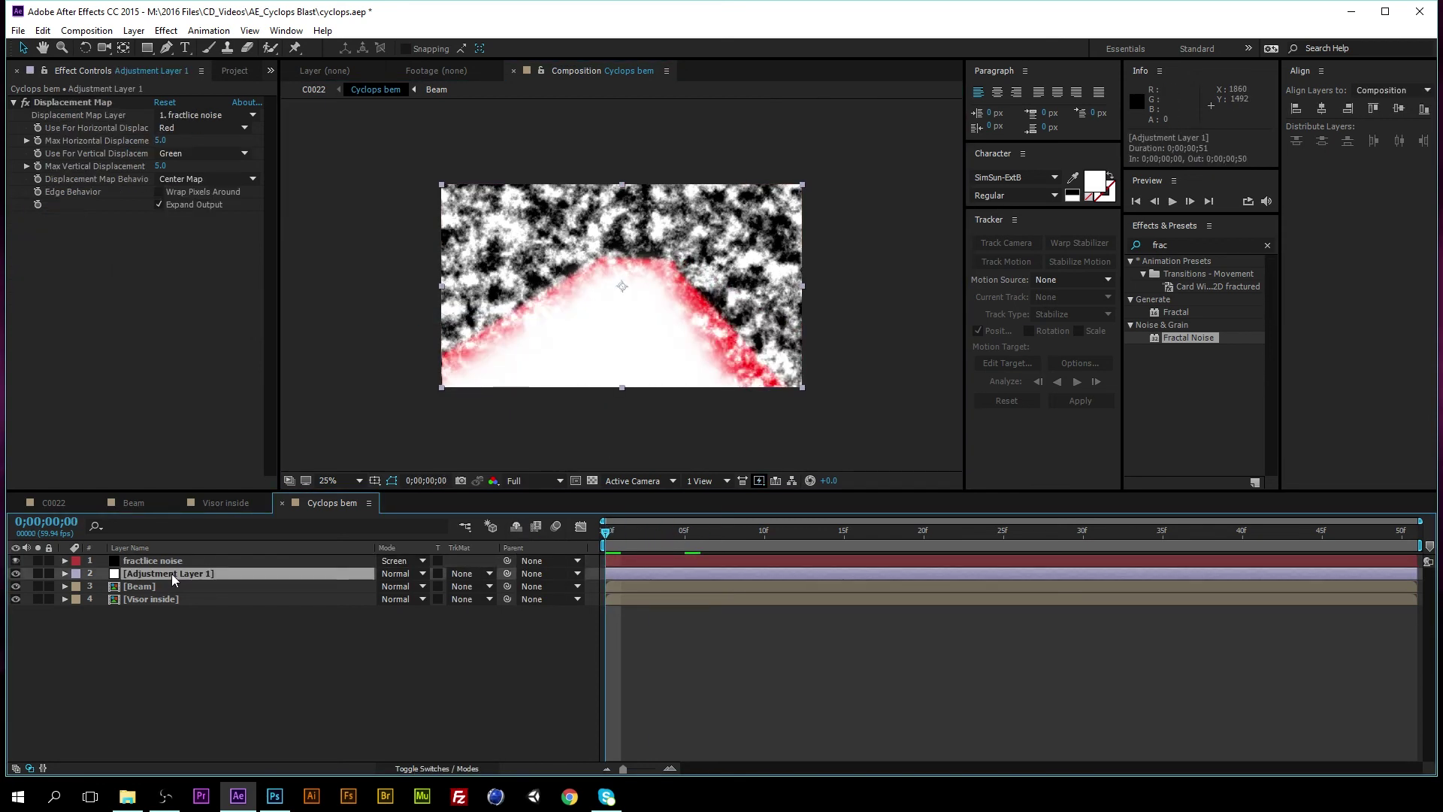
left_click(230, 114)
left_click(222, 154)
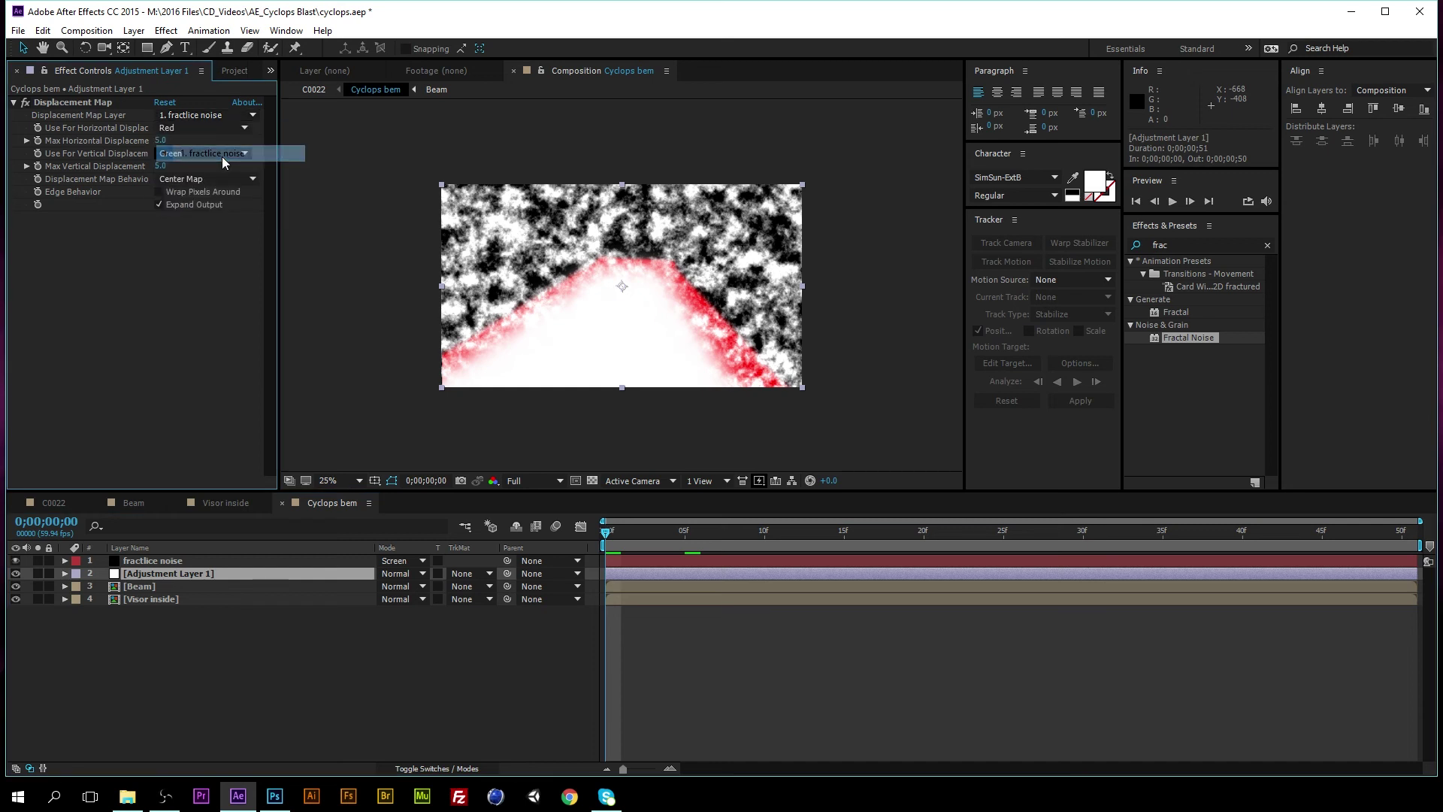
left_click(372, 404)
Open the Beam precomp and select Mask 1 to inspect its shape.
left_click(148, 586)
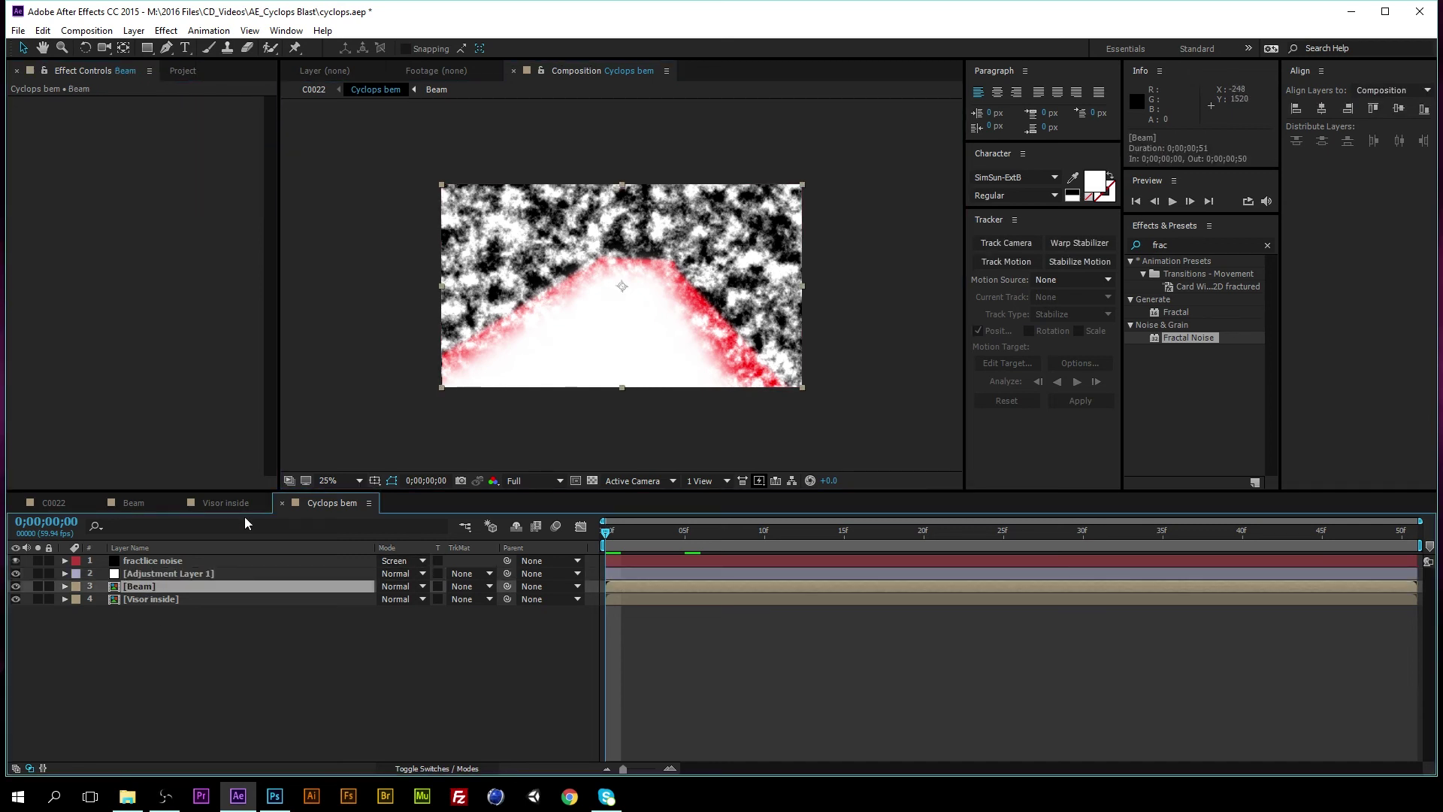
left_click(225, 502)
left_click(134, 502)
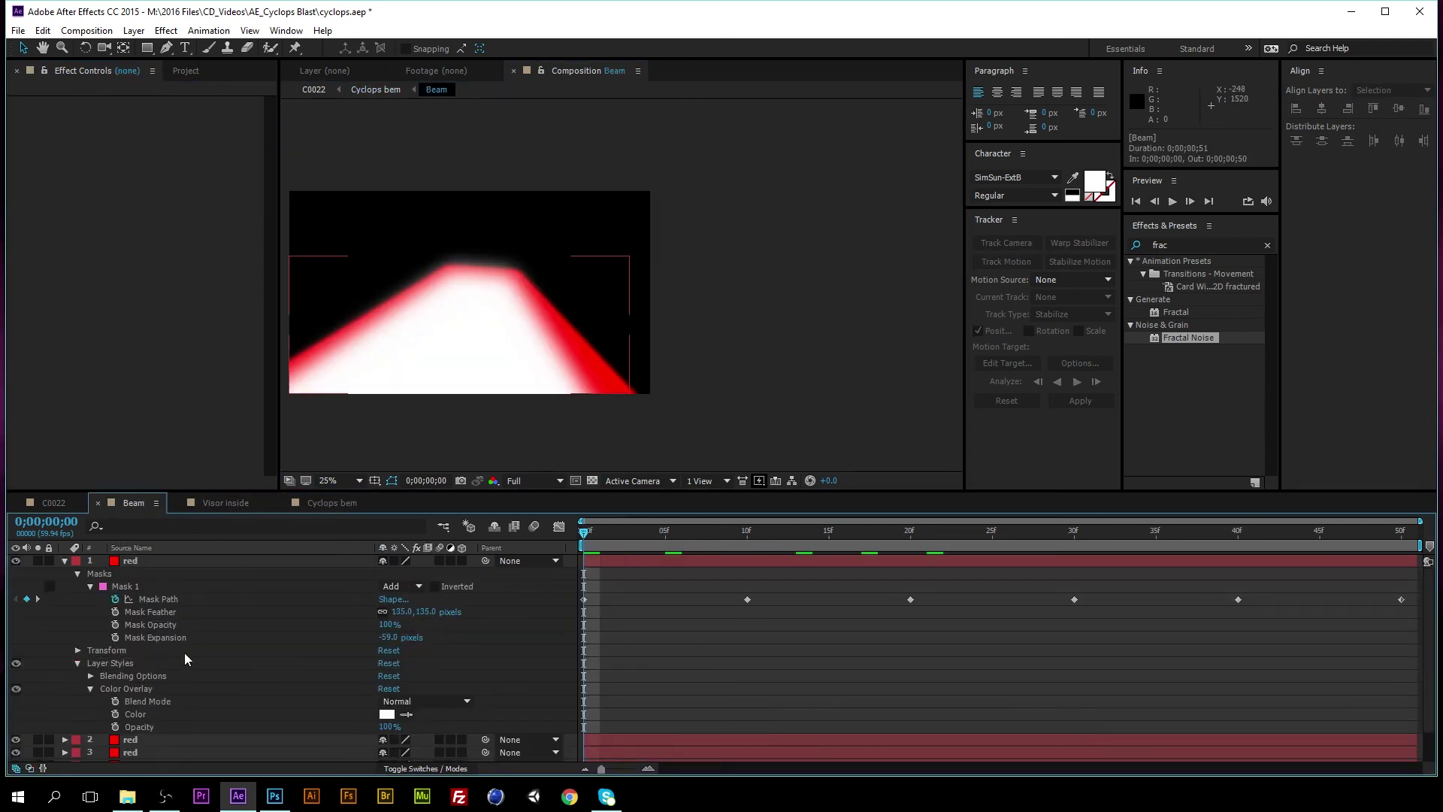
left_click(123, 587)
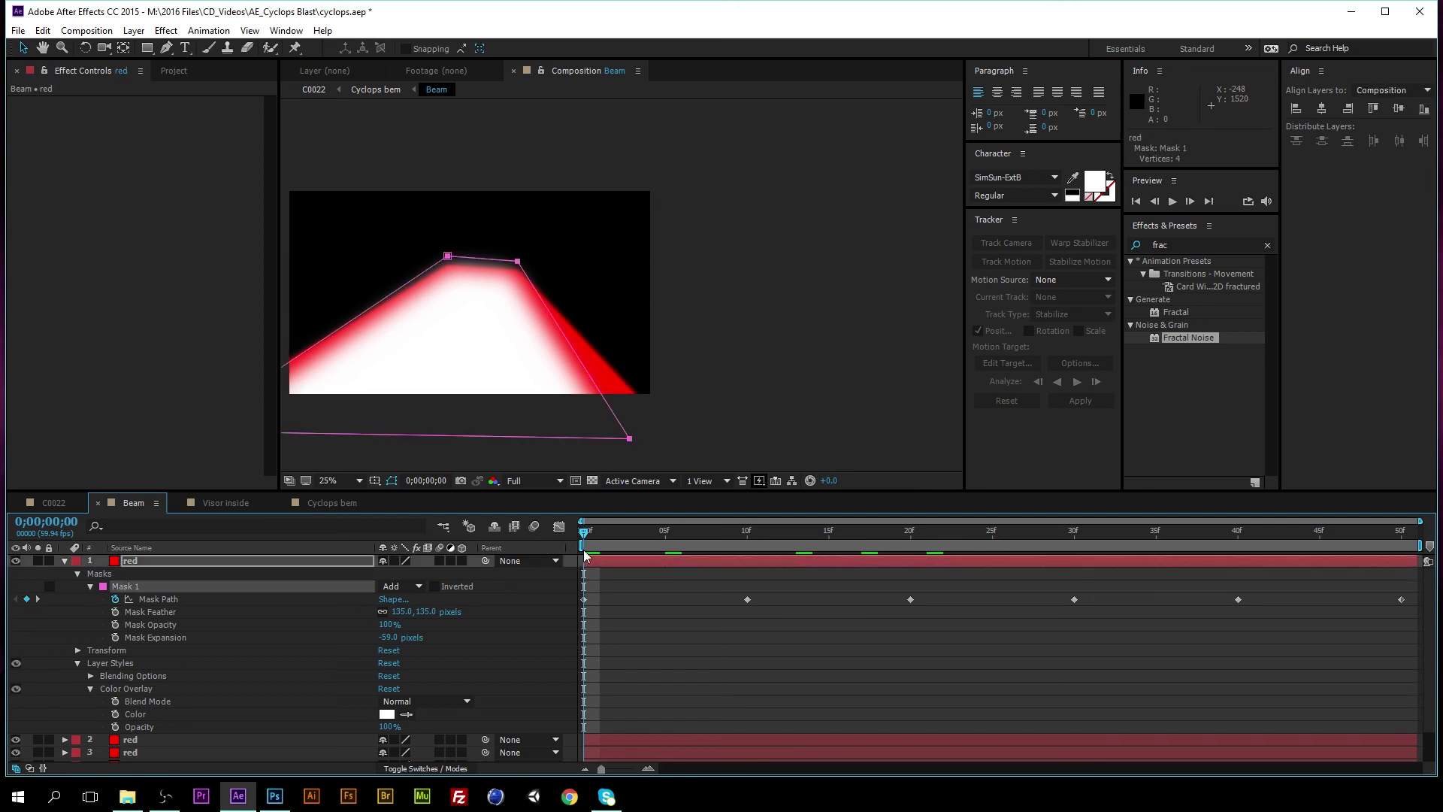
Back in Cyclops bem, select fractlice noise and preview the beam animation.
left_click(332, 502)
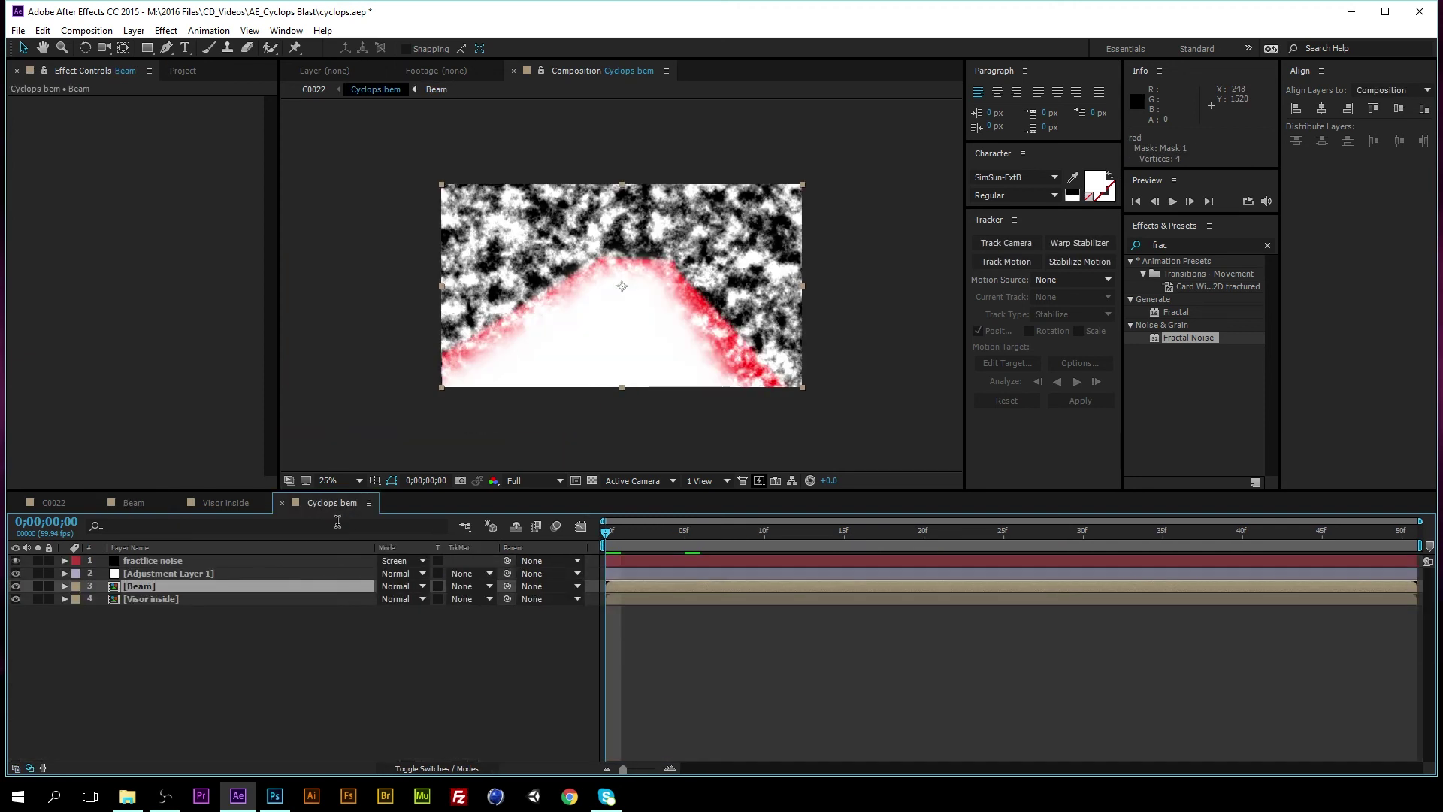
left_click(167, 563)
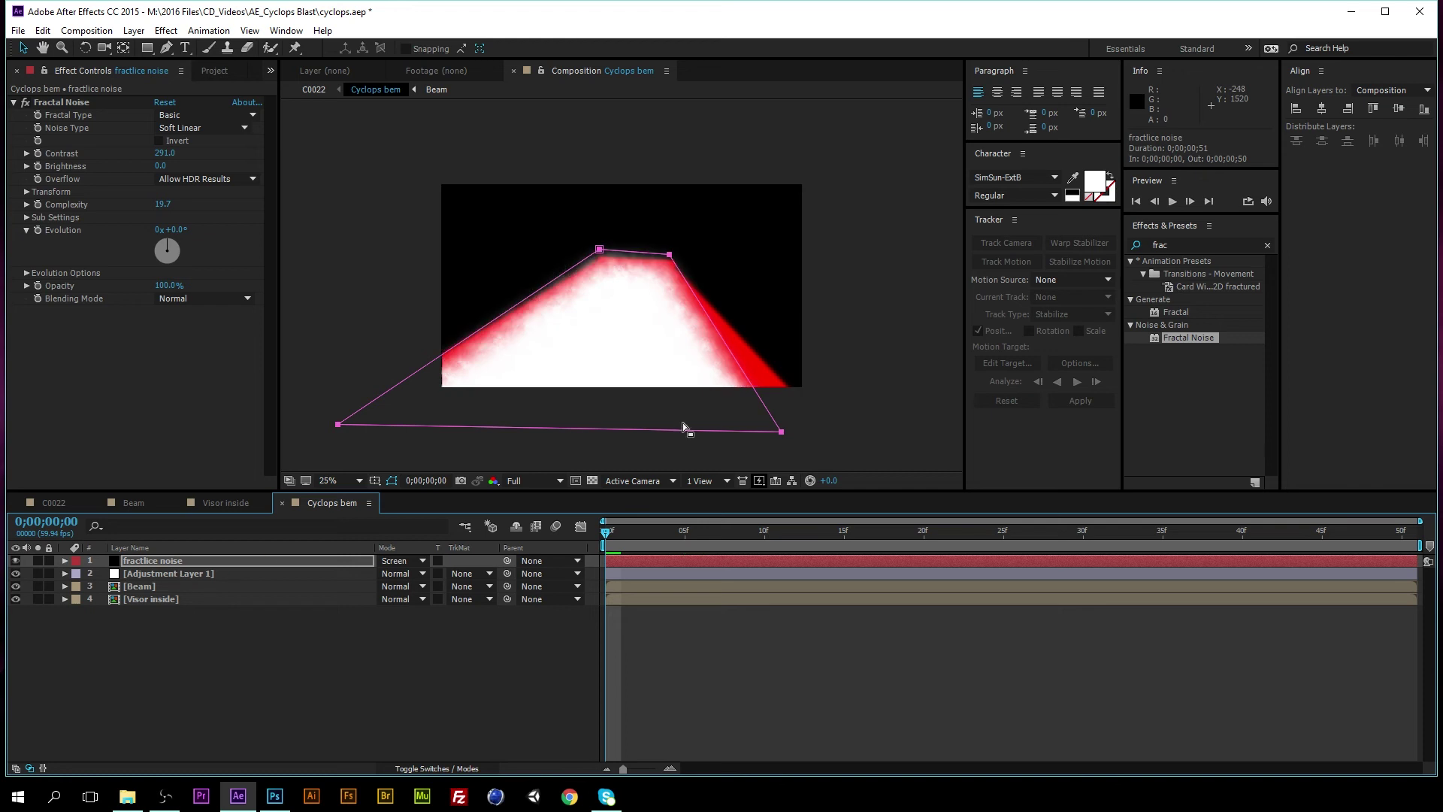
left_click_drag(606, 532, 484, 514)
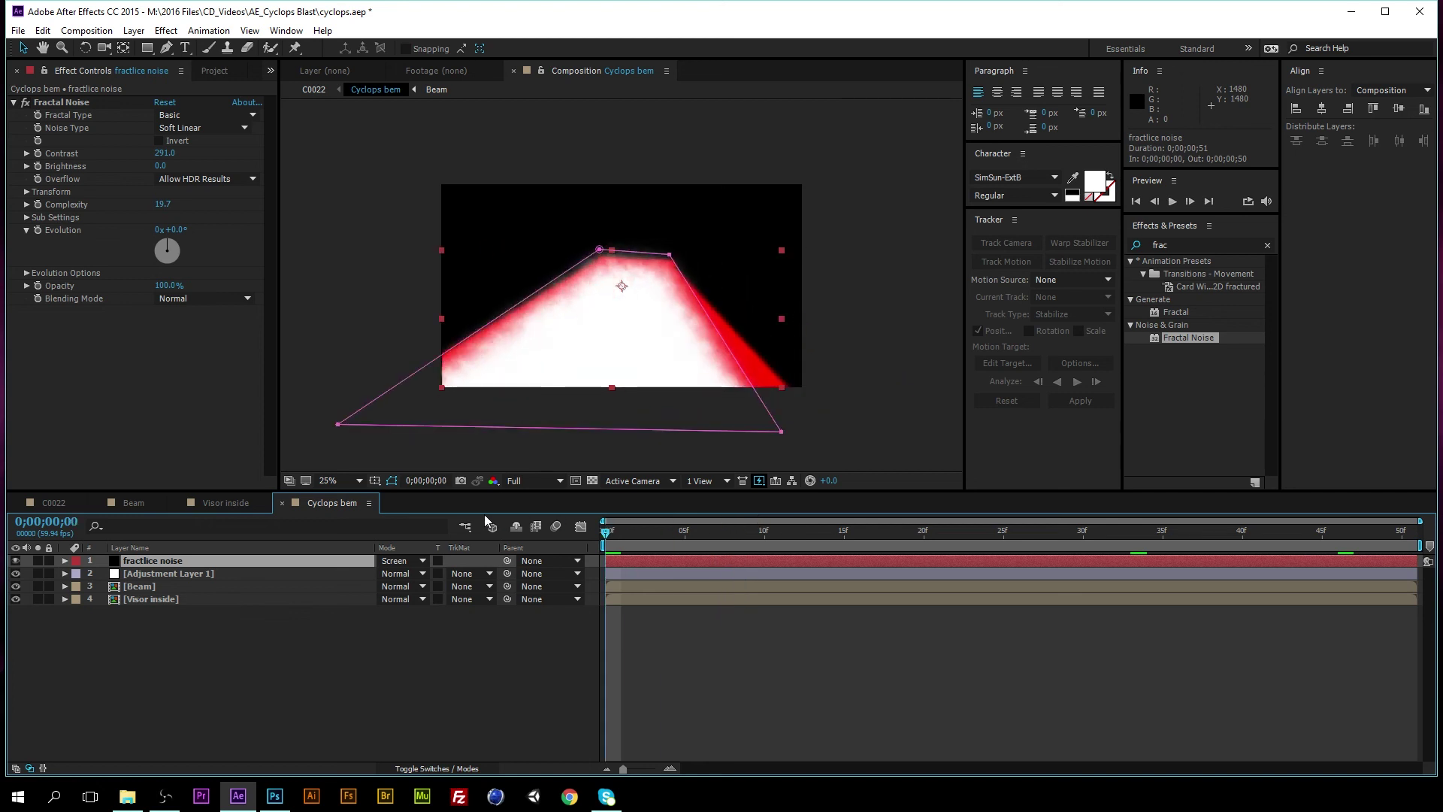
key("space")
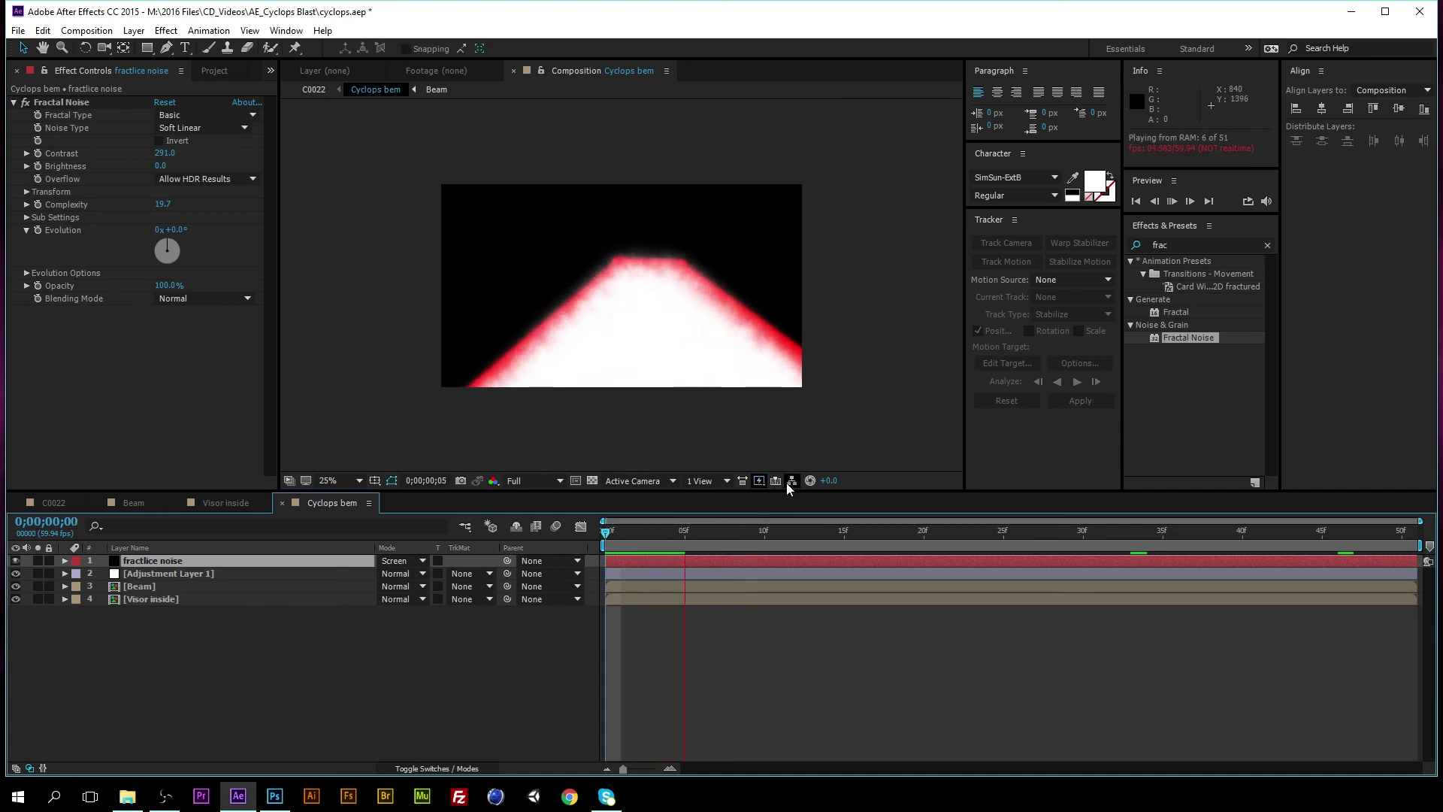
key("space")
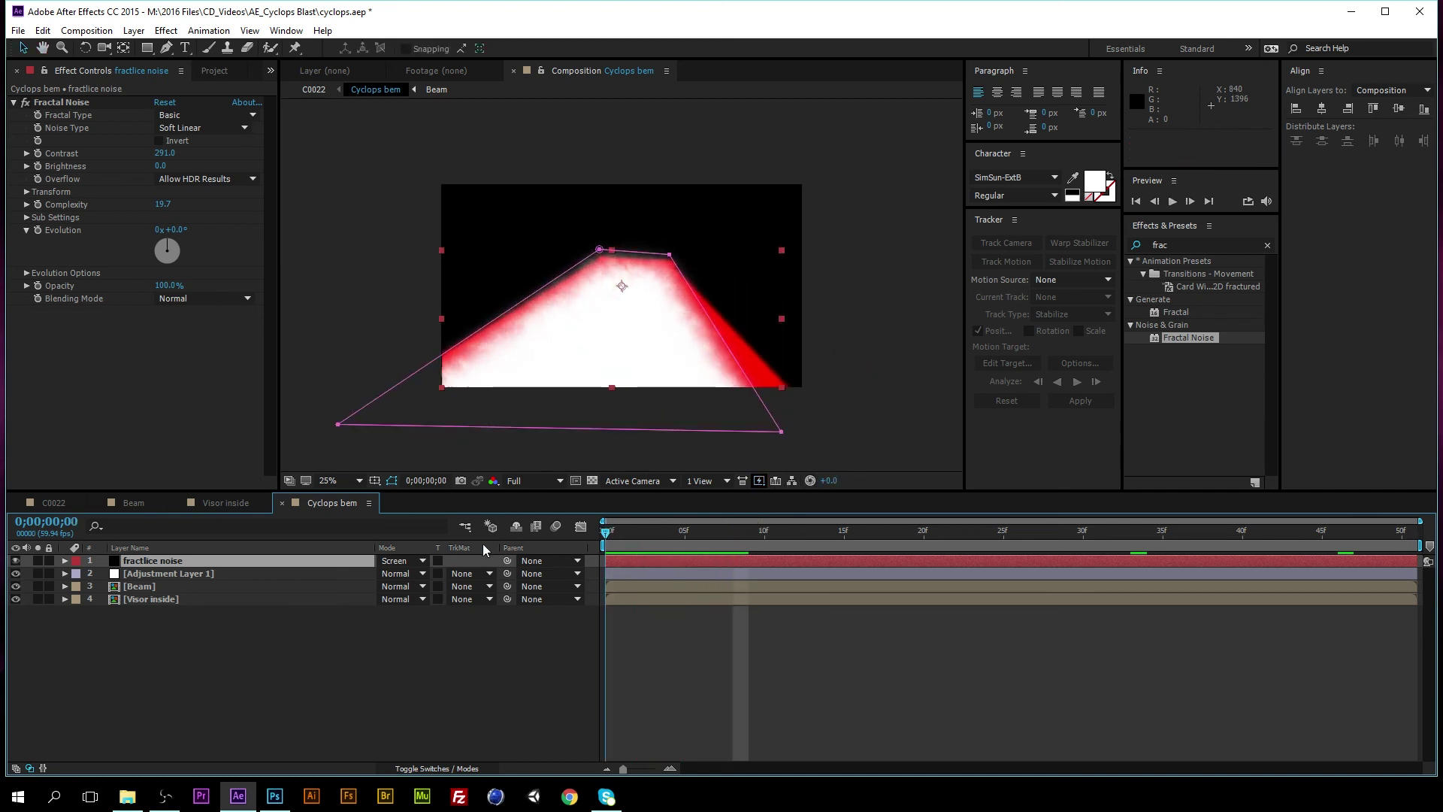
key("space")
left_click_drag(629, 520, 535, 538)
left_click(54, 502)
Play and scrub a preview of the C0022 composite, pausing at frame 12.
key("space")
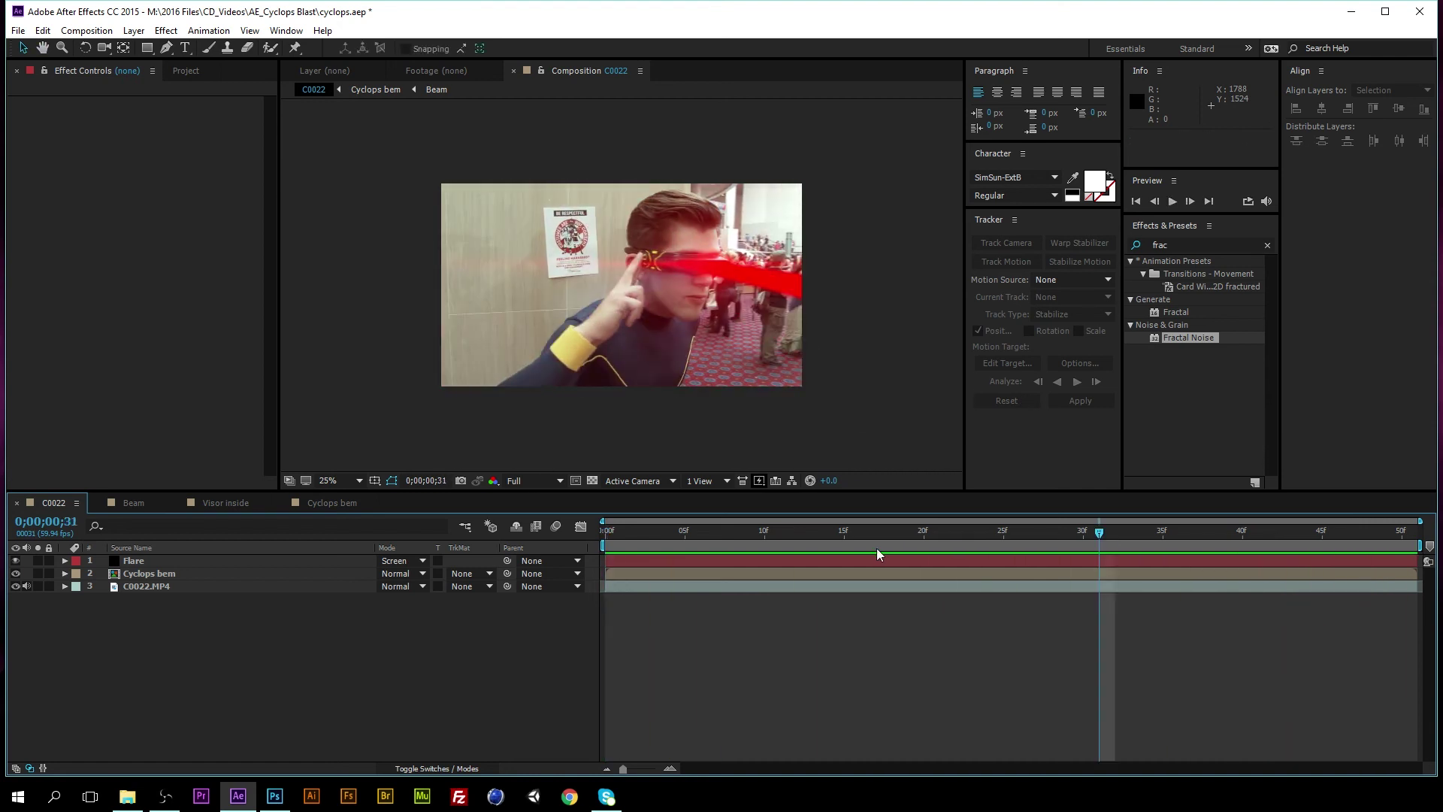
left_click(796, 547)
key("space")
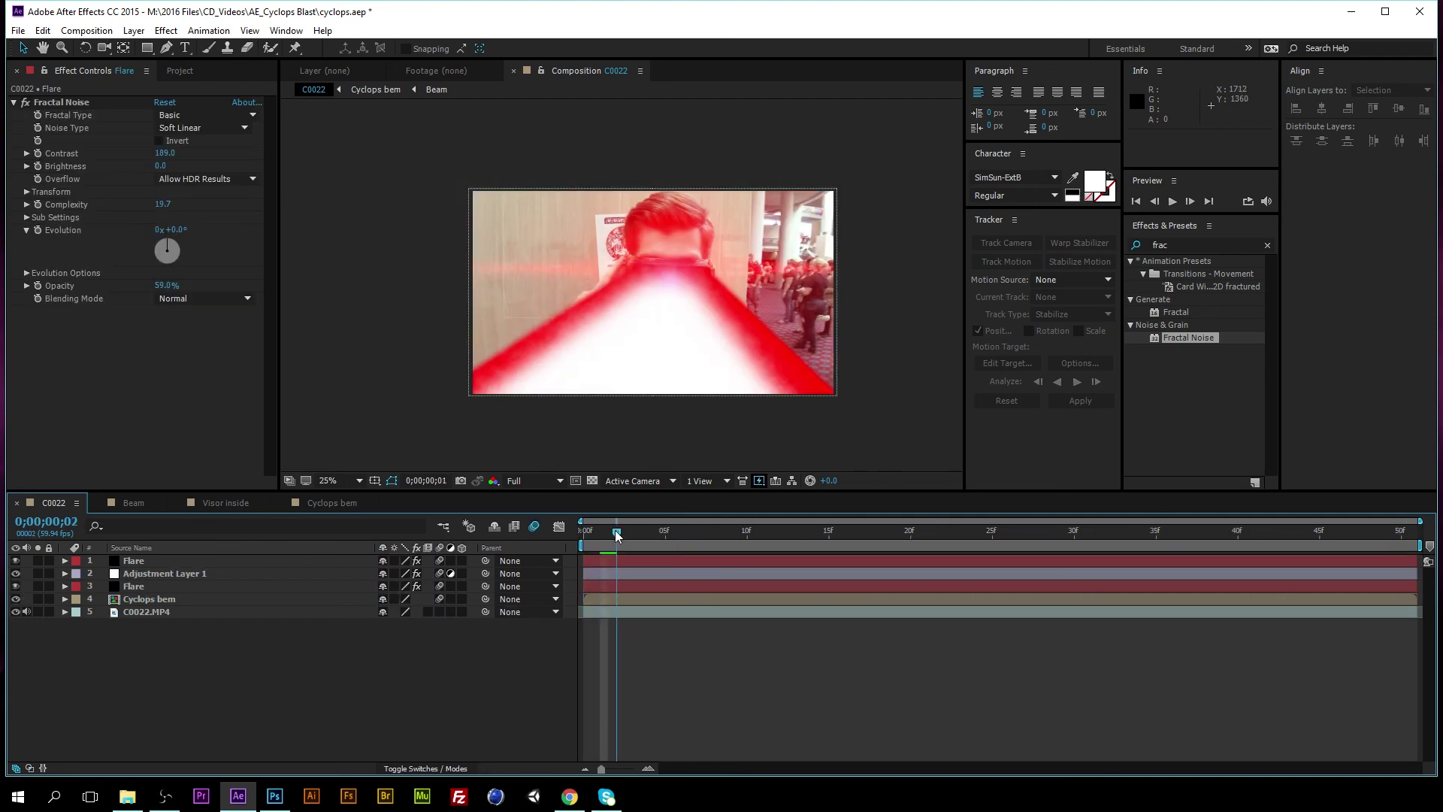
left_click_drag(616, 535, 535, 530)
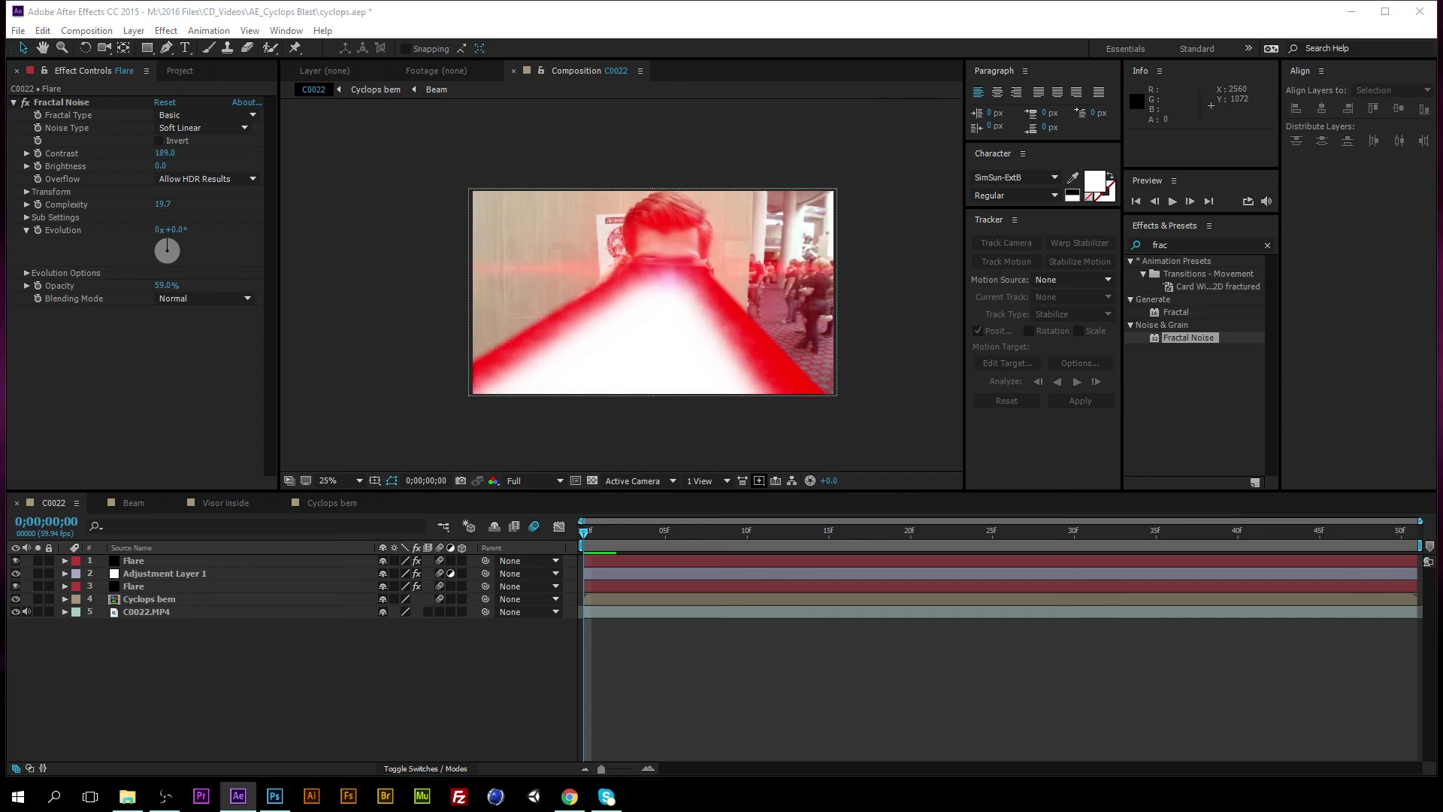
key("alt+Tab")
Scroll the 'cyclops beam xmen movies' image results and enlarge one Cyclops beam still.
scroll(881, 400, "up", 2)
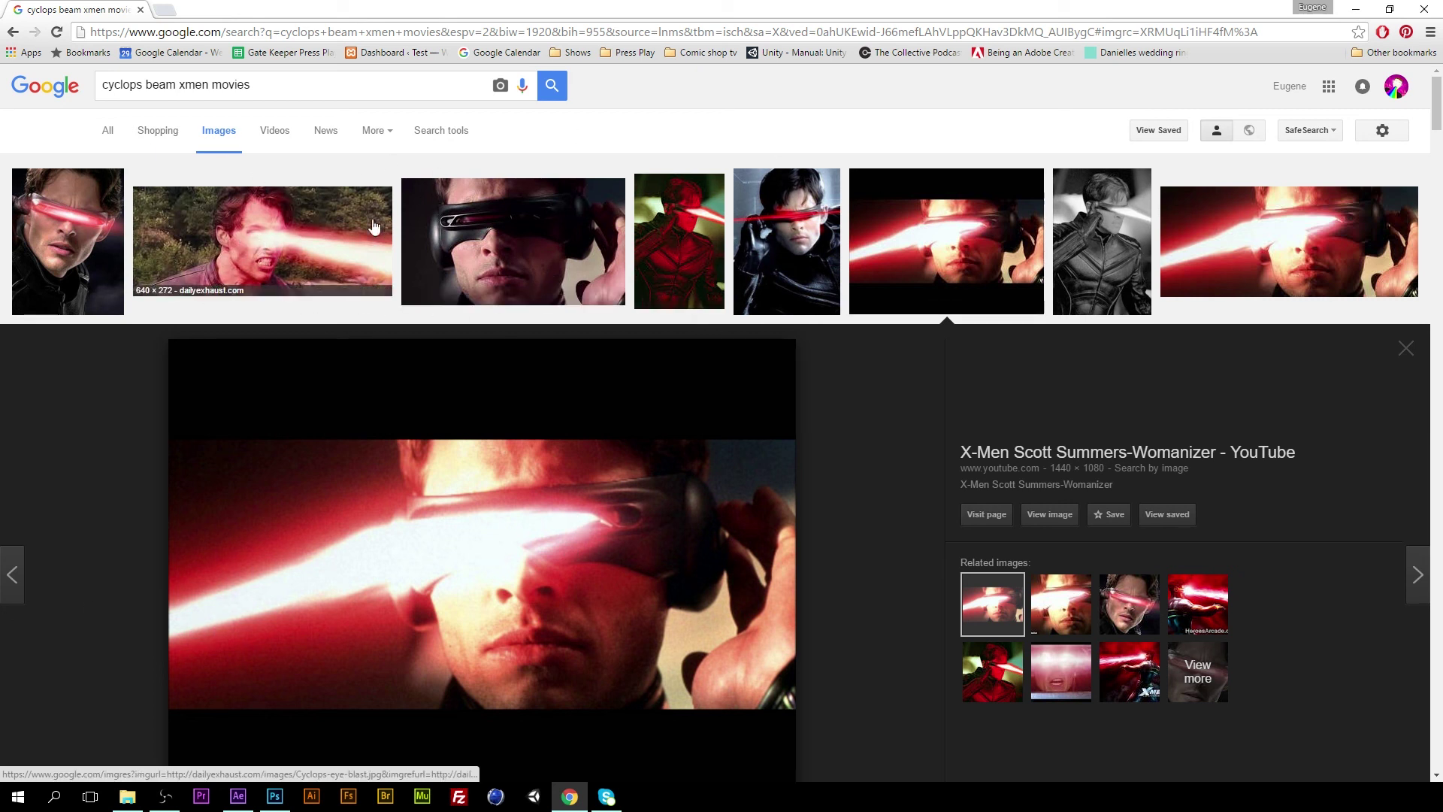
scroll(901, 549, "down", 12)
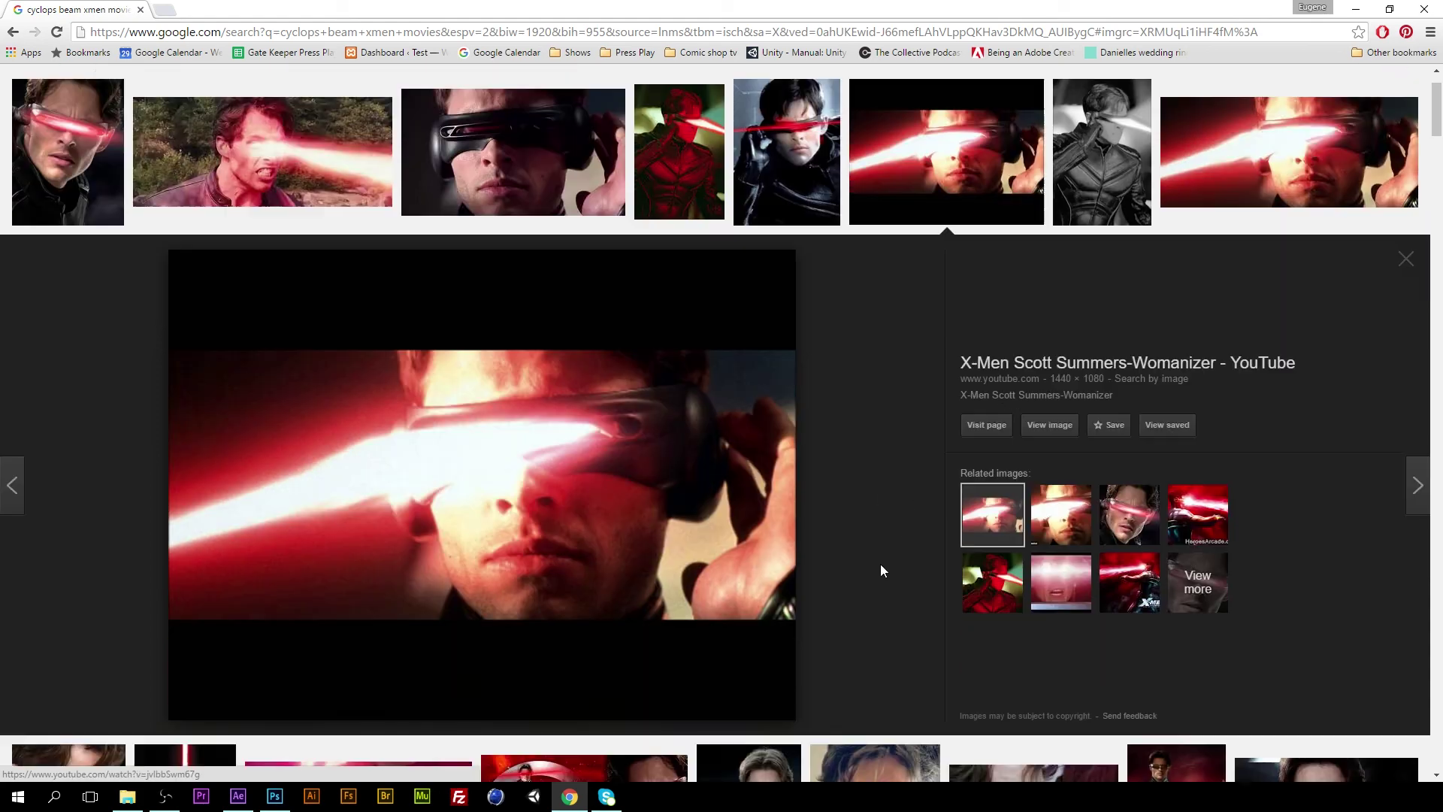
scroll(885, 575, "up", 1)
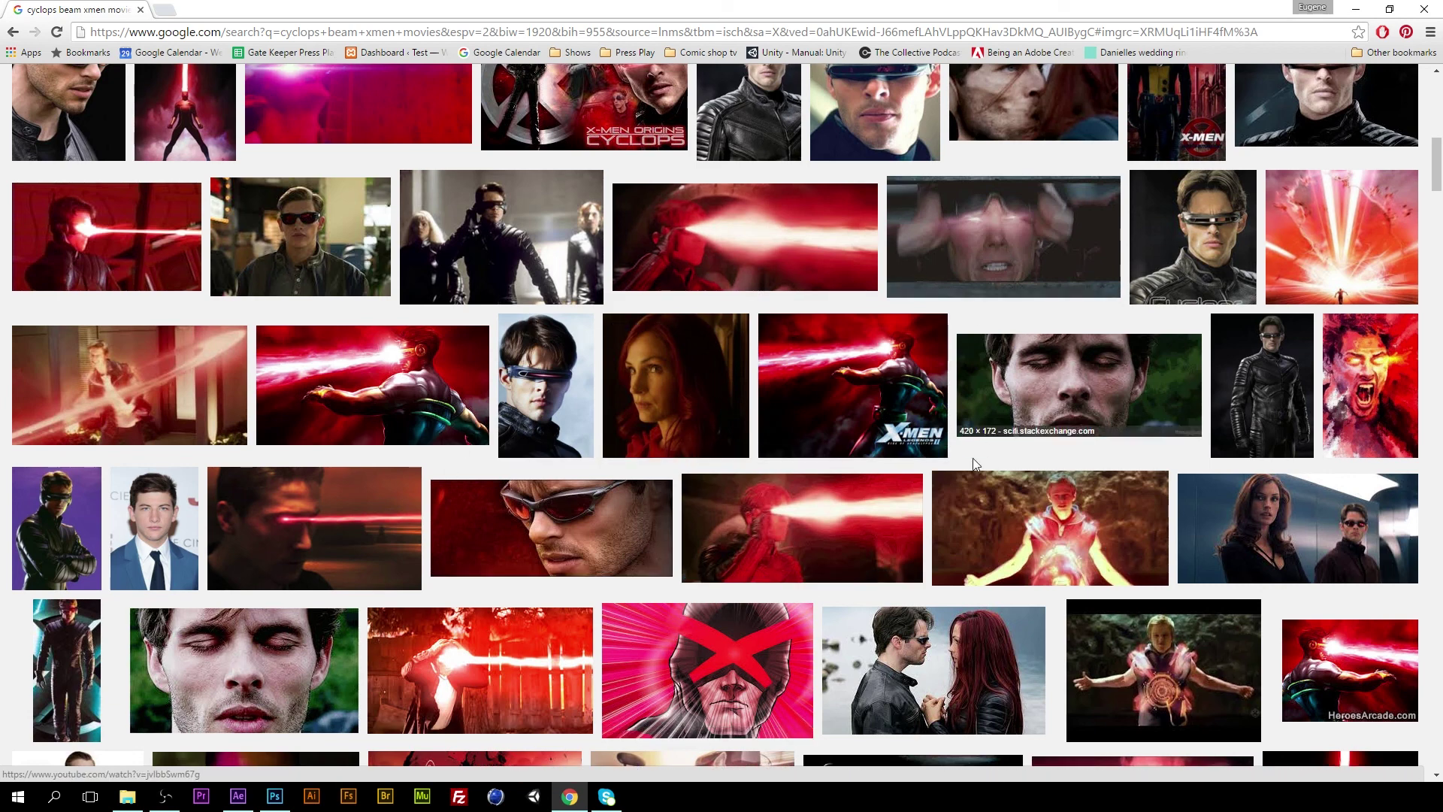
scroll(967, 464, "up", 3)
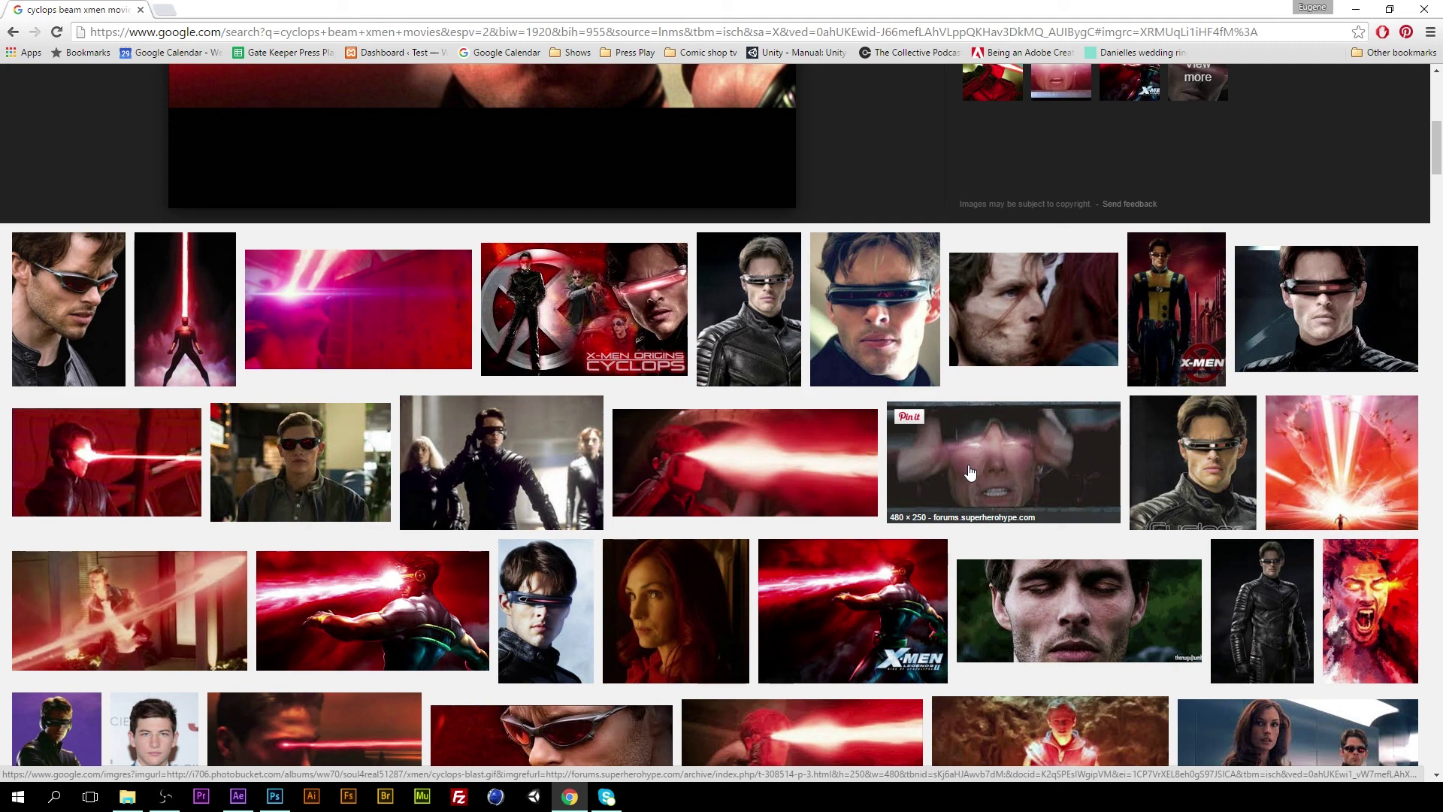
left_click(372, 610)
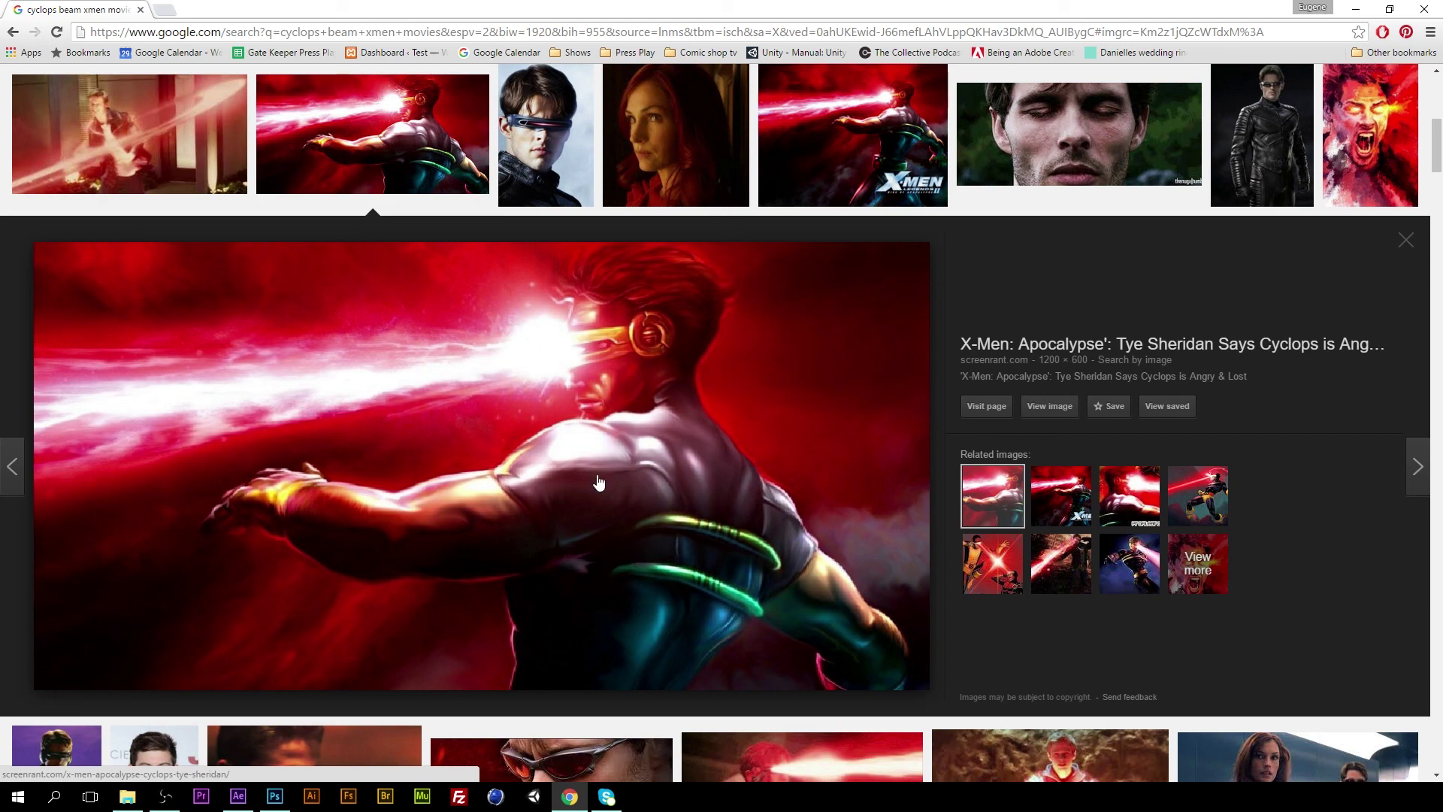
scroll(650, 518, "up", 2)
scroll(654, 523, "up", 6)
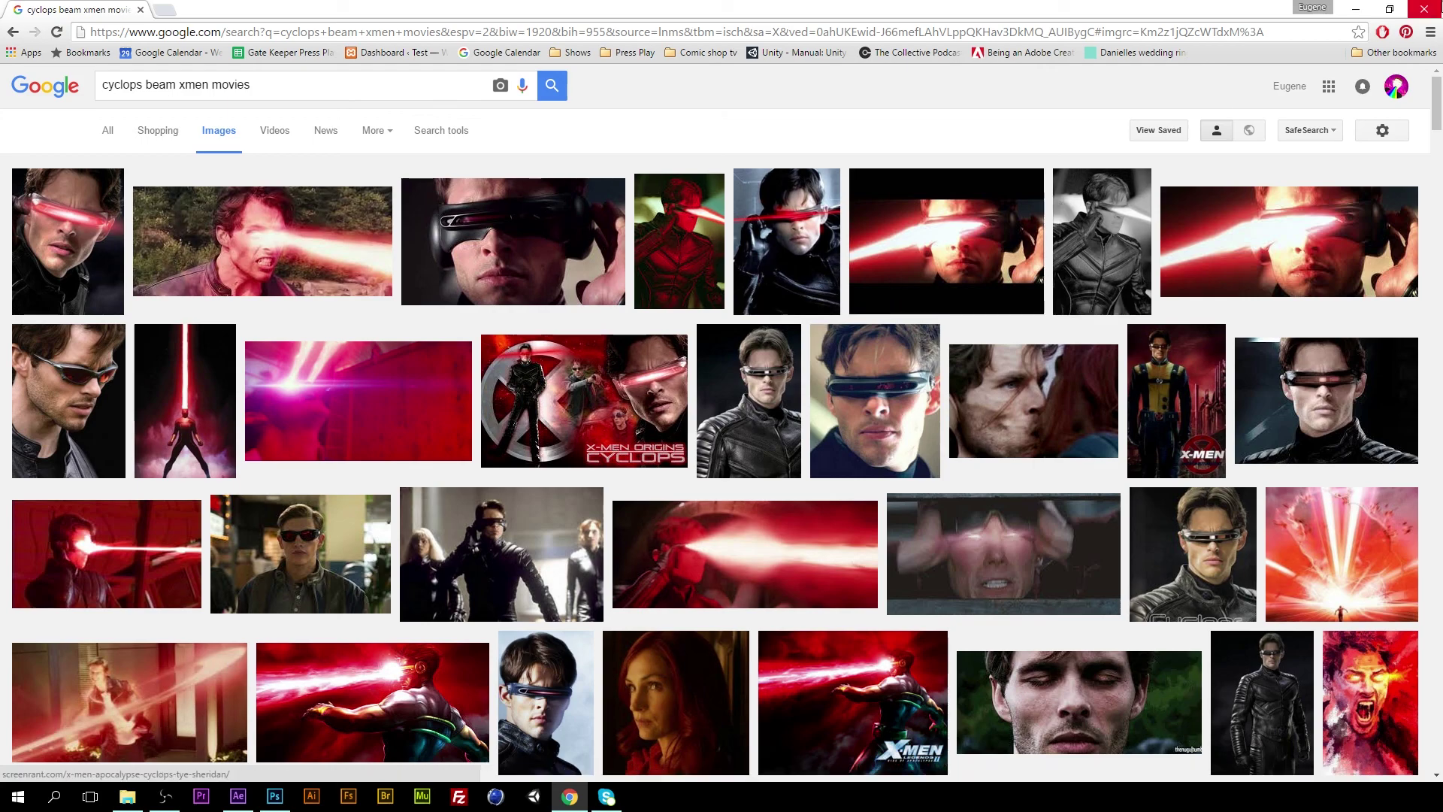
Back in After Effects, scrub the C0022 timeline to review the visor beam around frame 50.
left_click(1355, 9)
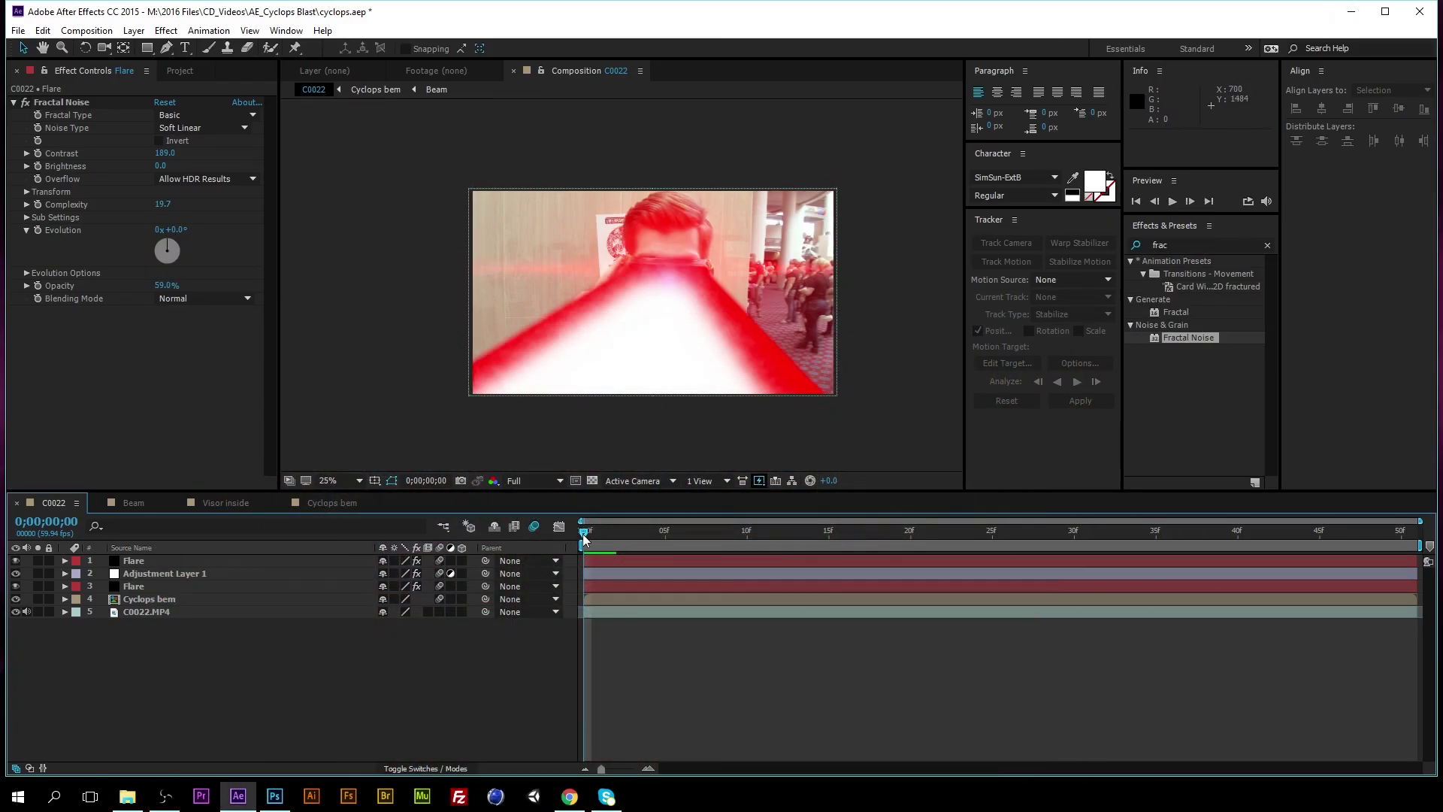
left_click_drag(584, 532, 1434, 529)
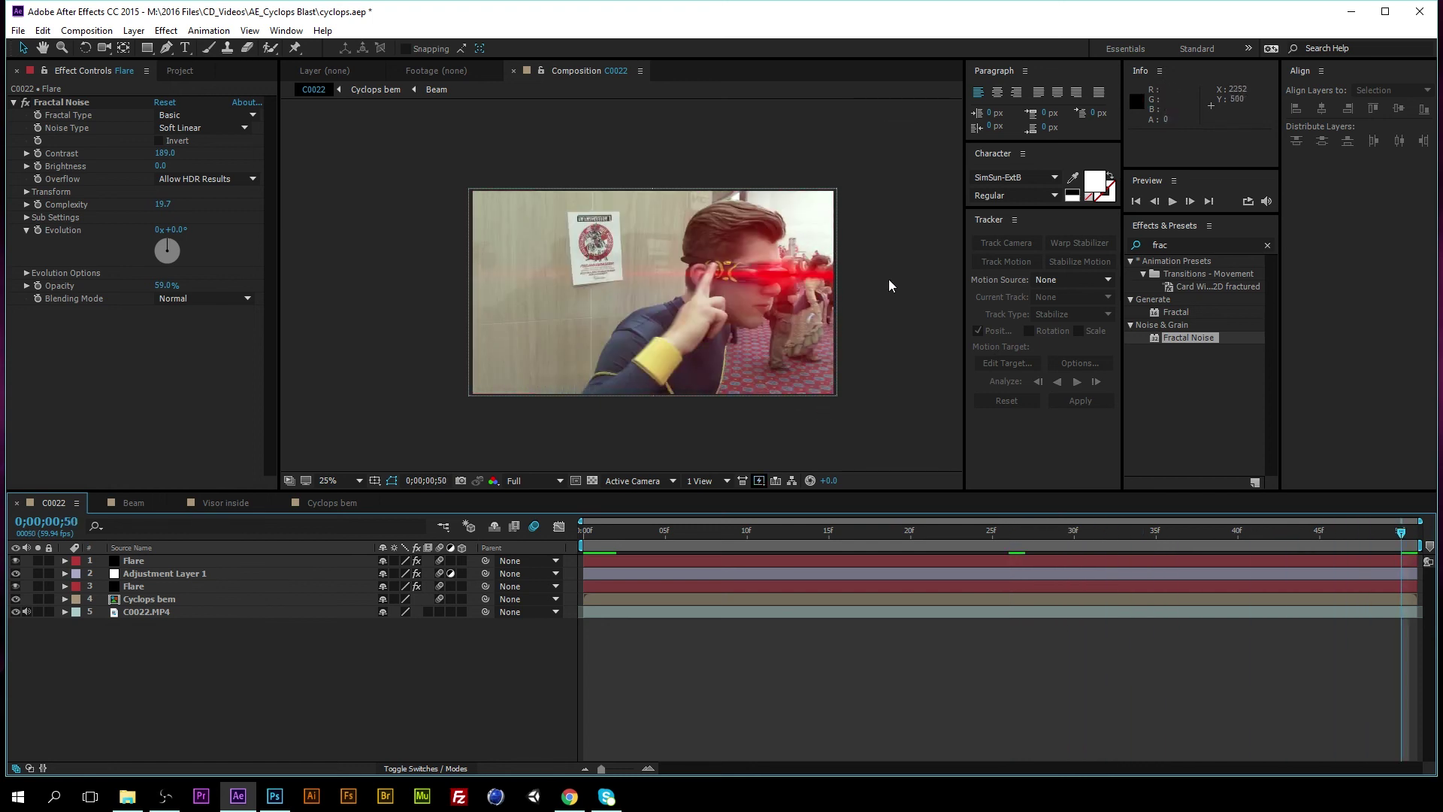
left_click_drag(1133, 532, 1413, 531)
left_click(911, 365)
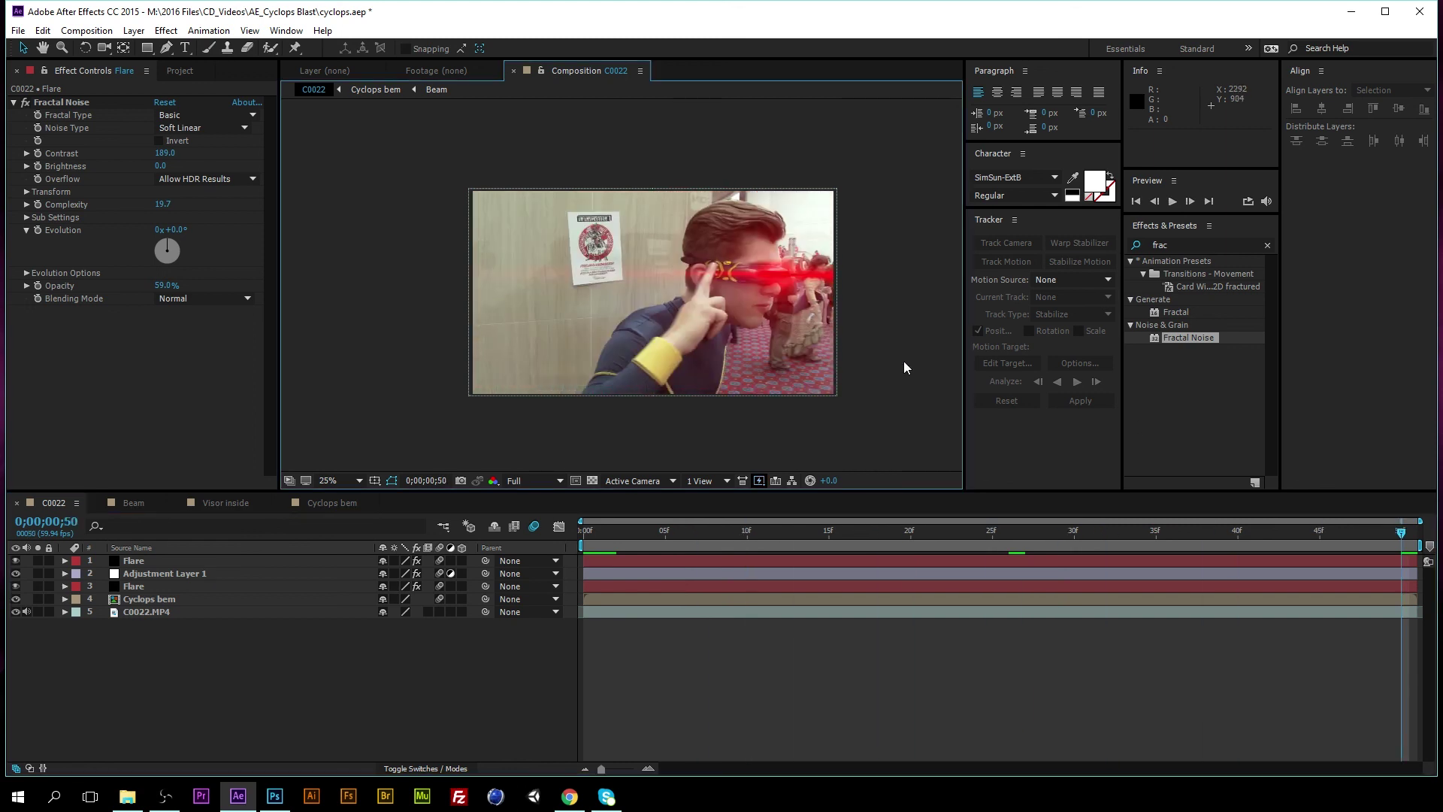